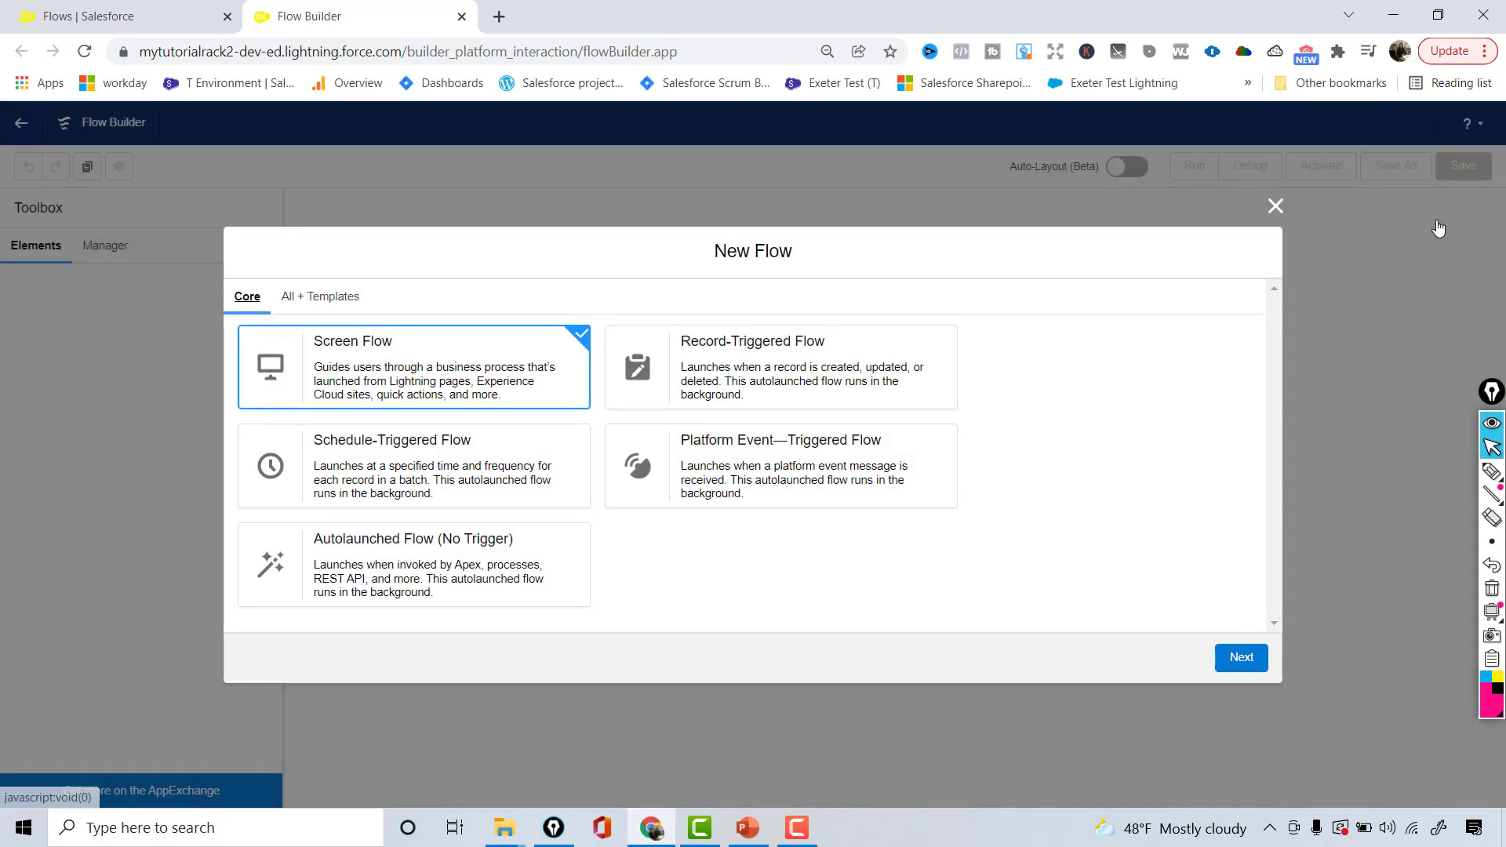
Create a new Record-Triggered Flow using the Freeform layout.
{"action": "left_click", "coordinate": [818, 354]}
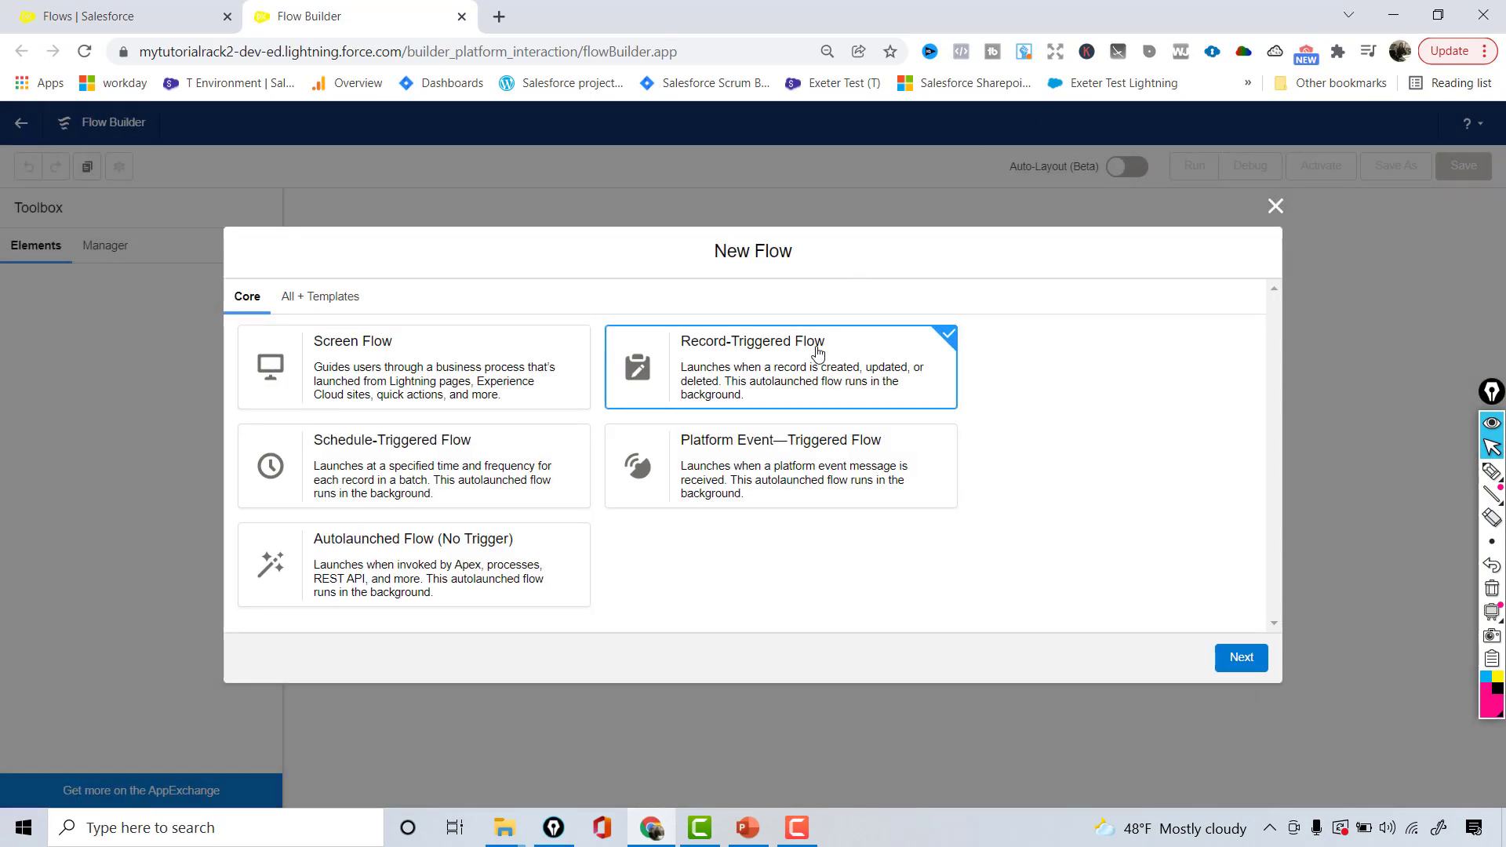
{"action": "left_click", "coordinate": [1241, 658]}
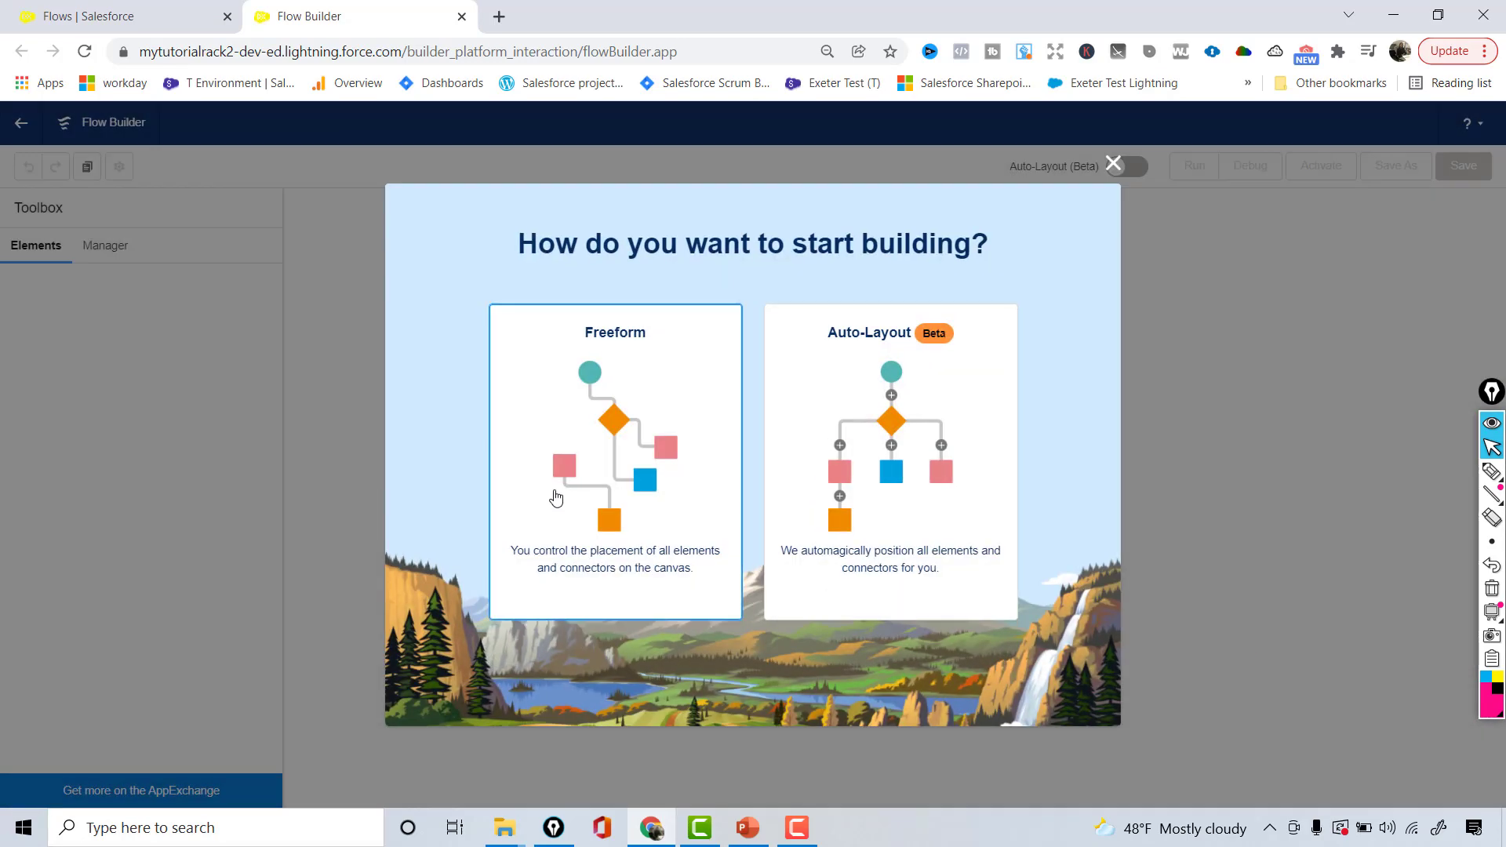
{"action": "left_click", "coordinate": [574, 502]}
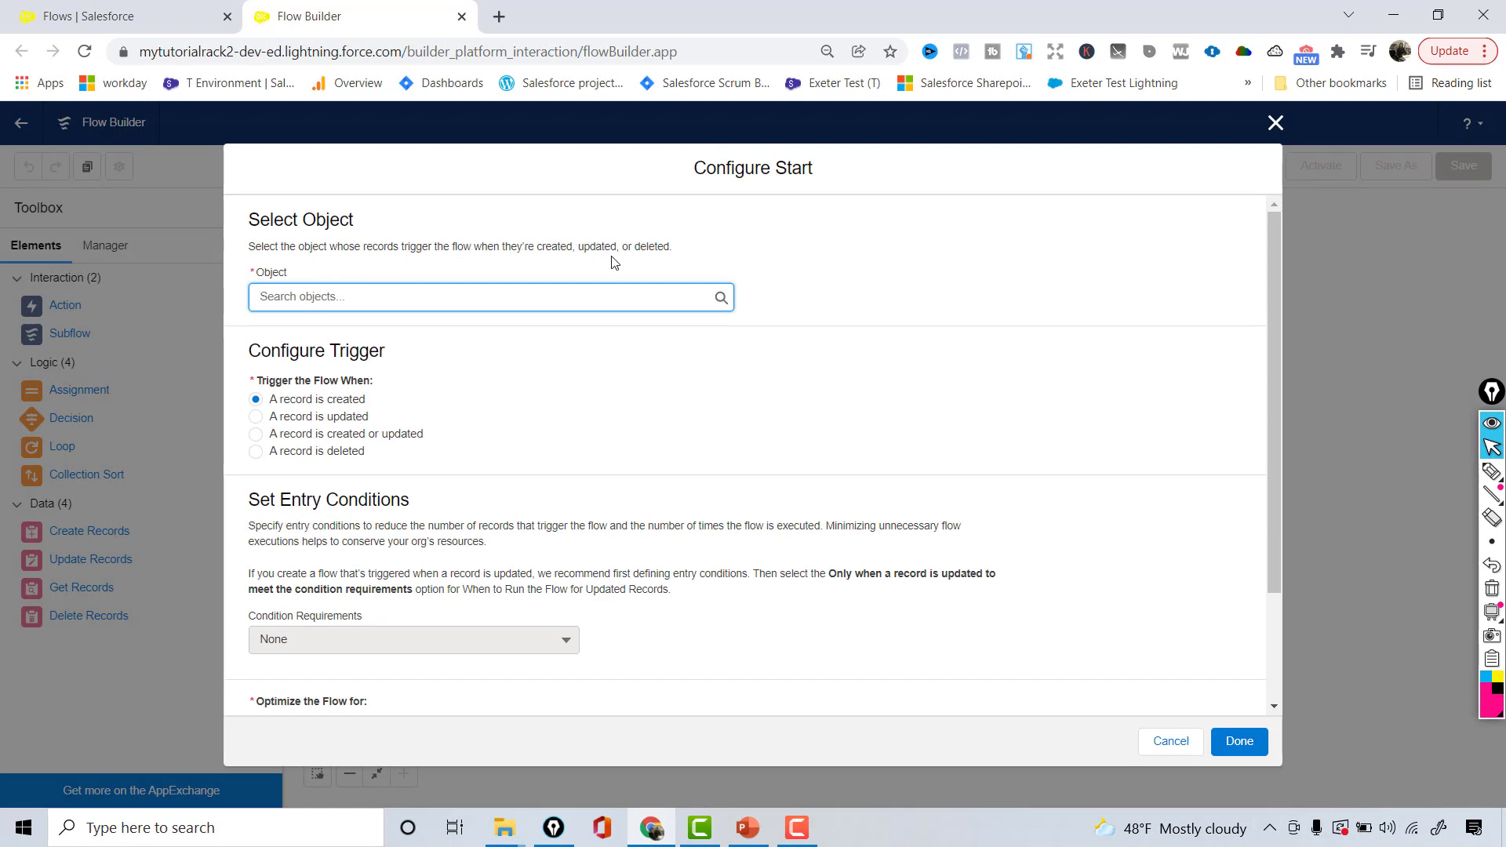
Set the flow's triggering object to Opportunity, keeping the trigger at "A record is created".
{"action": "left_click", "coordinate": [623, 307]}
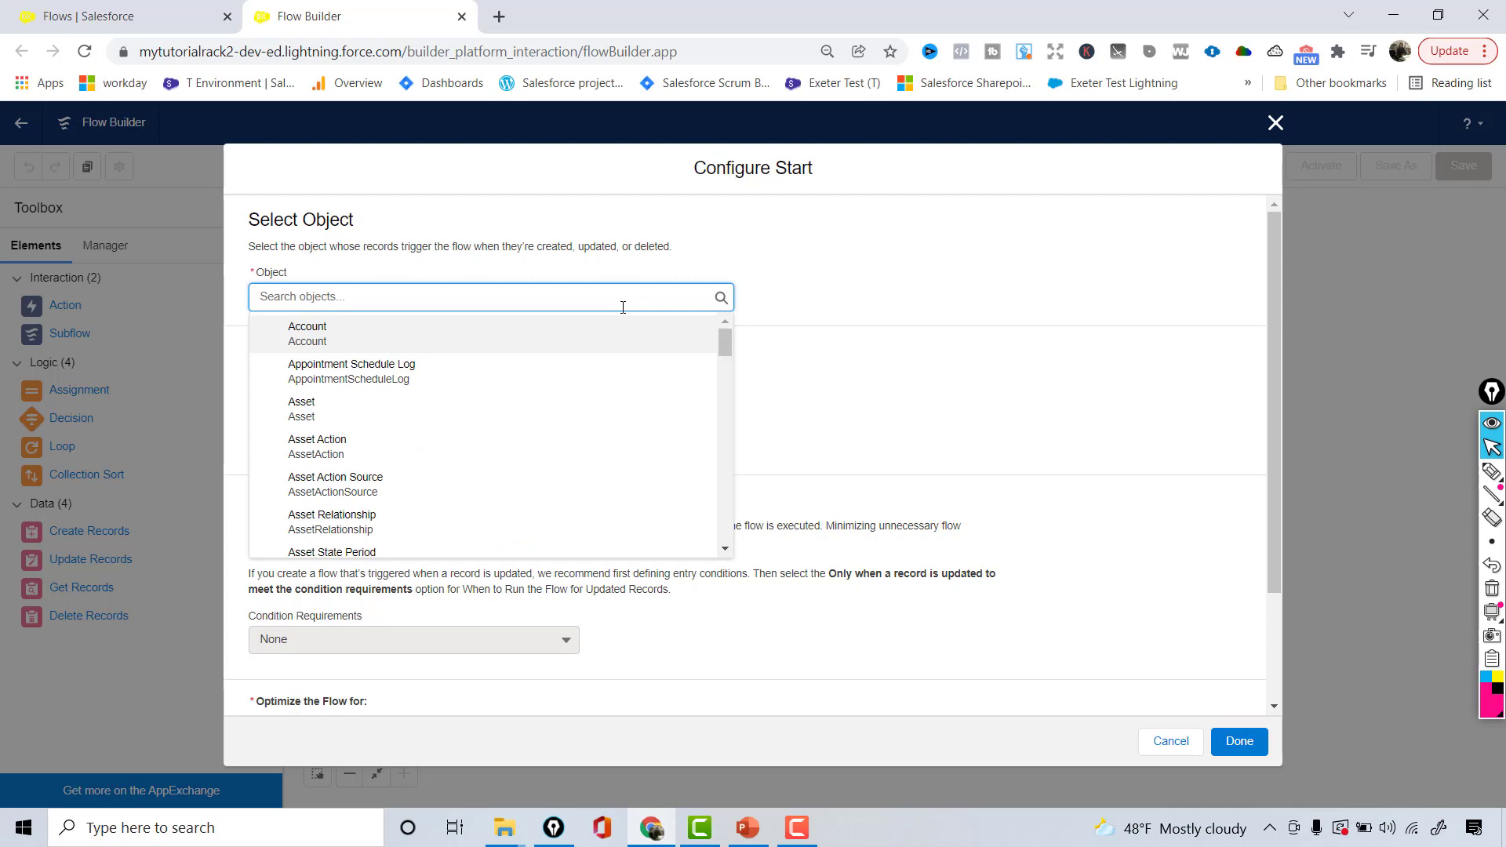
{"action": "type", "text": "oppo"}
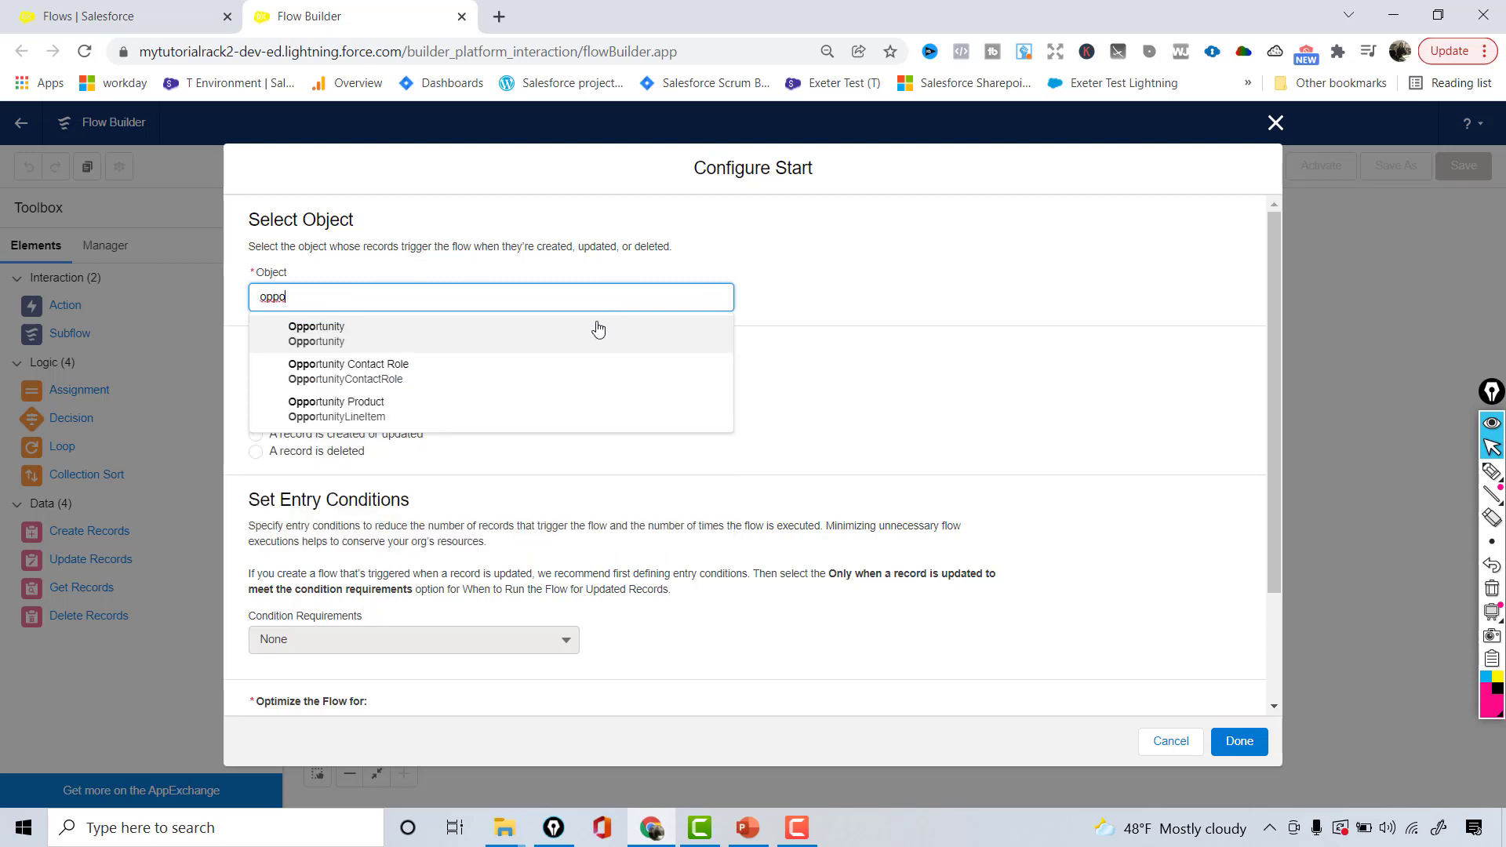
{"action": "left_click", "coordinate": [591, 333]}
{"action": "scroll", "coordinate": [593, 333], "scroll_direction": "down", "scroll_amount": 2}
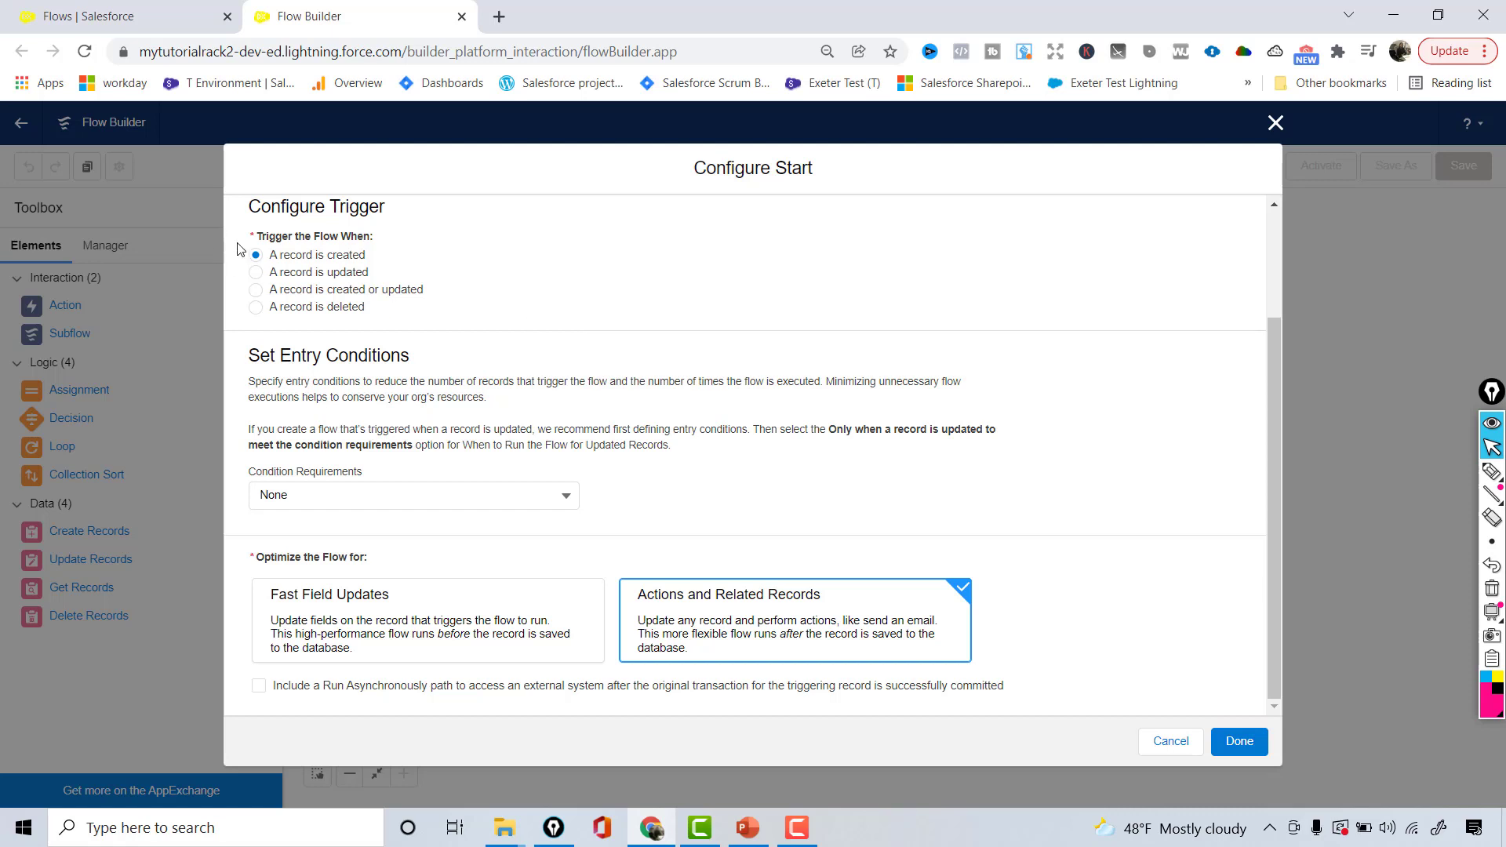
{"action": "left_click_drag", "start_coordinate": [279, 255], "coordinate": [376, 264]}
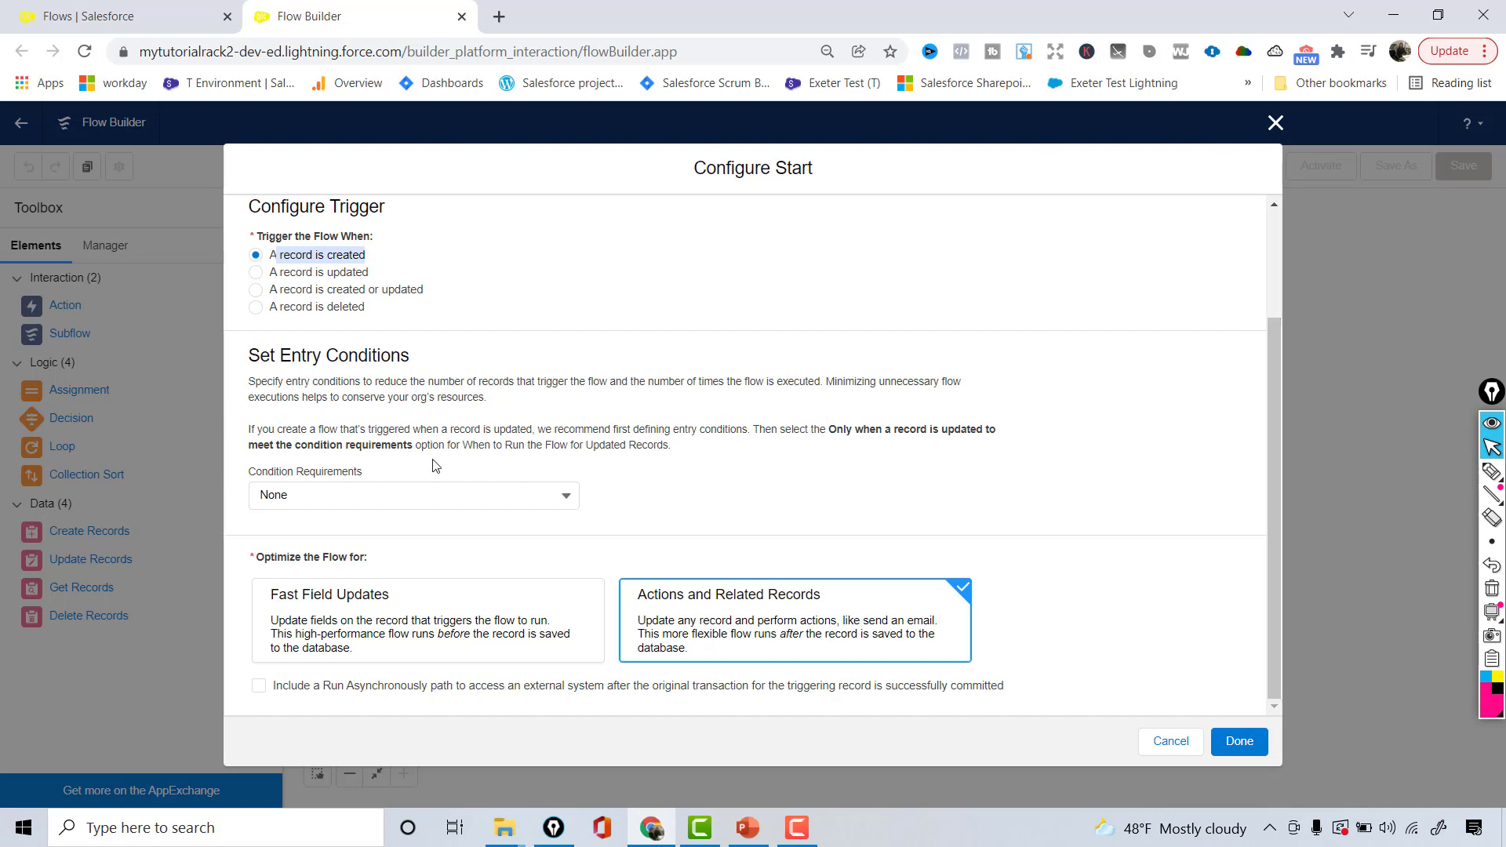
Set the entry condition requirements to All Conditions Are Met (AND) and choose Amount as the condition field.
{"action": "left_click", "coordinate": [330, 493]}
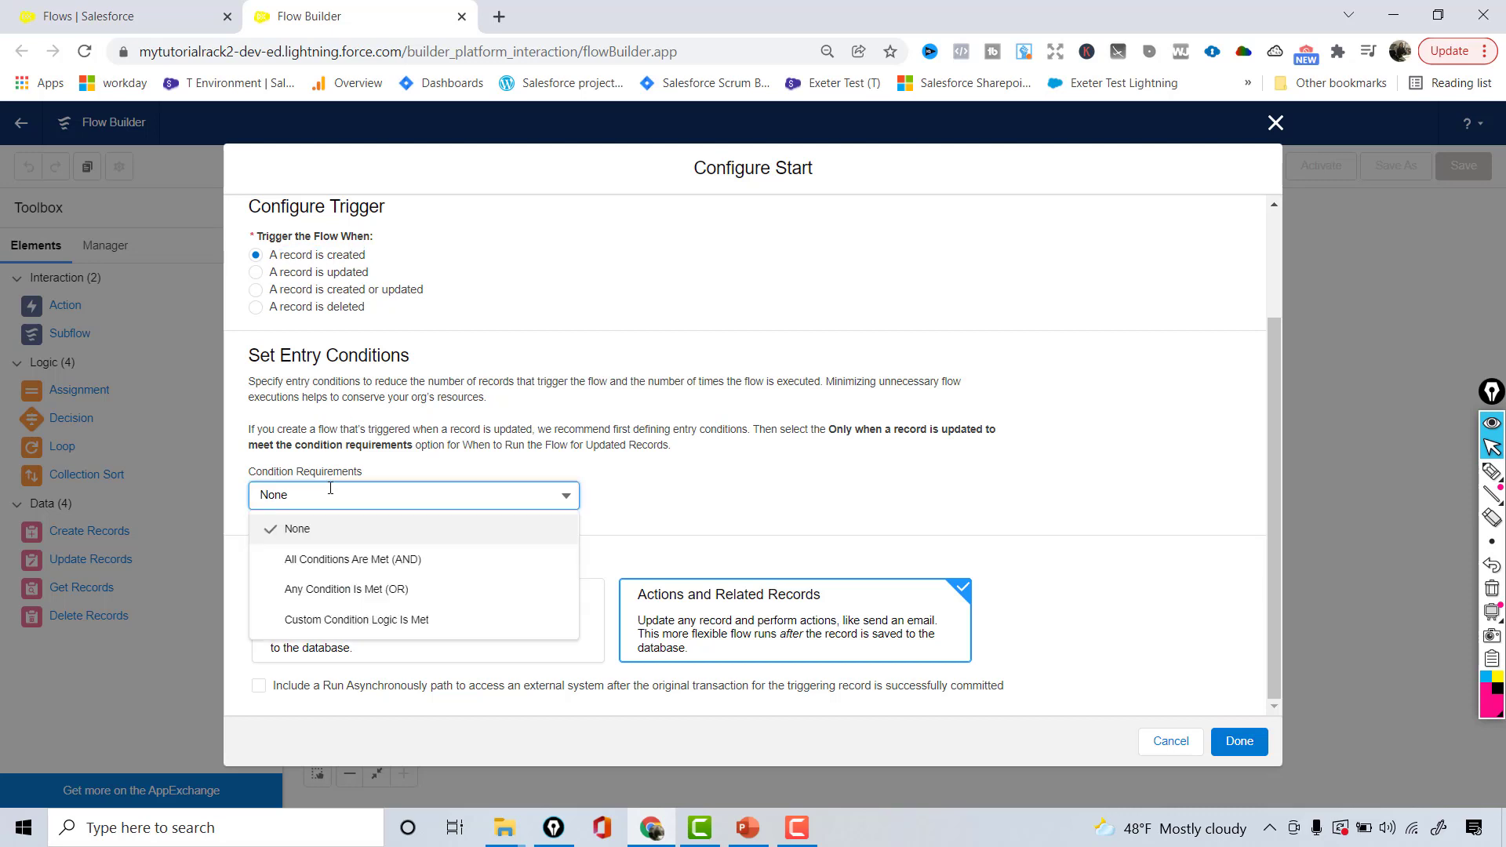
{"action": "left_click", "coordinate": [322, 560]}
{"action": "left_click", "coordinate": [403, 550]}
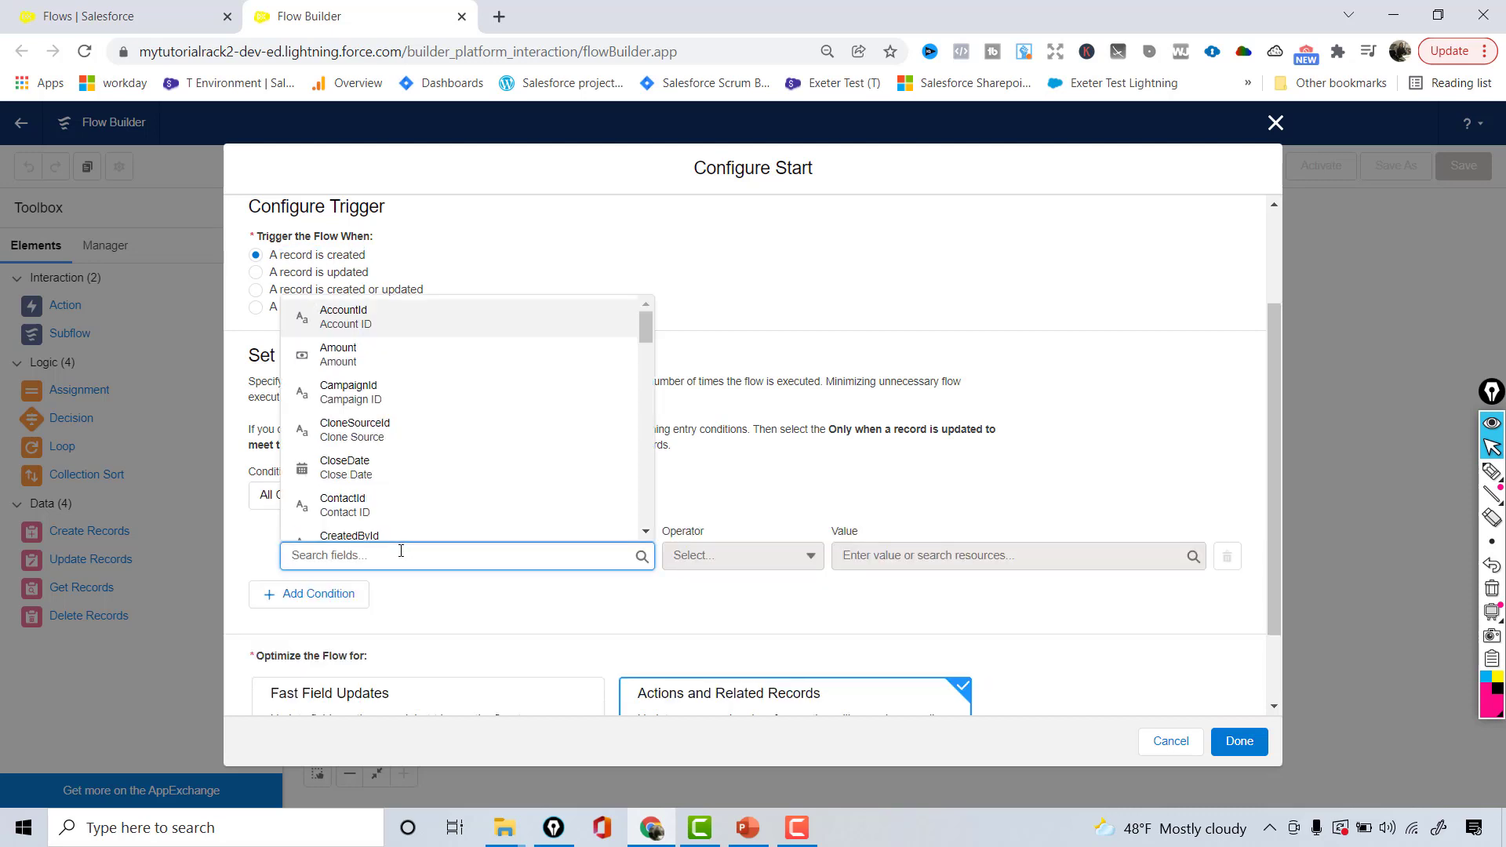
{"action": "type", "text": "amm"}
{"action": "key", "text": "BackSpace"}
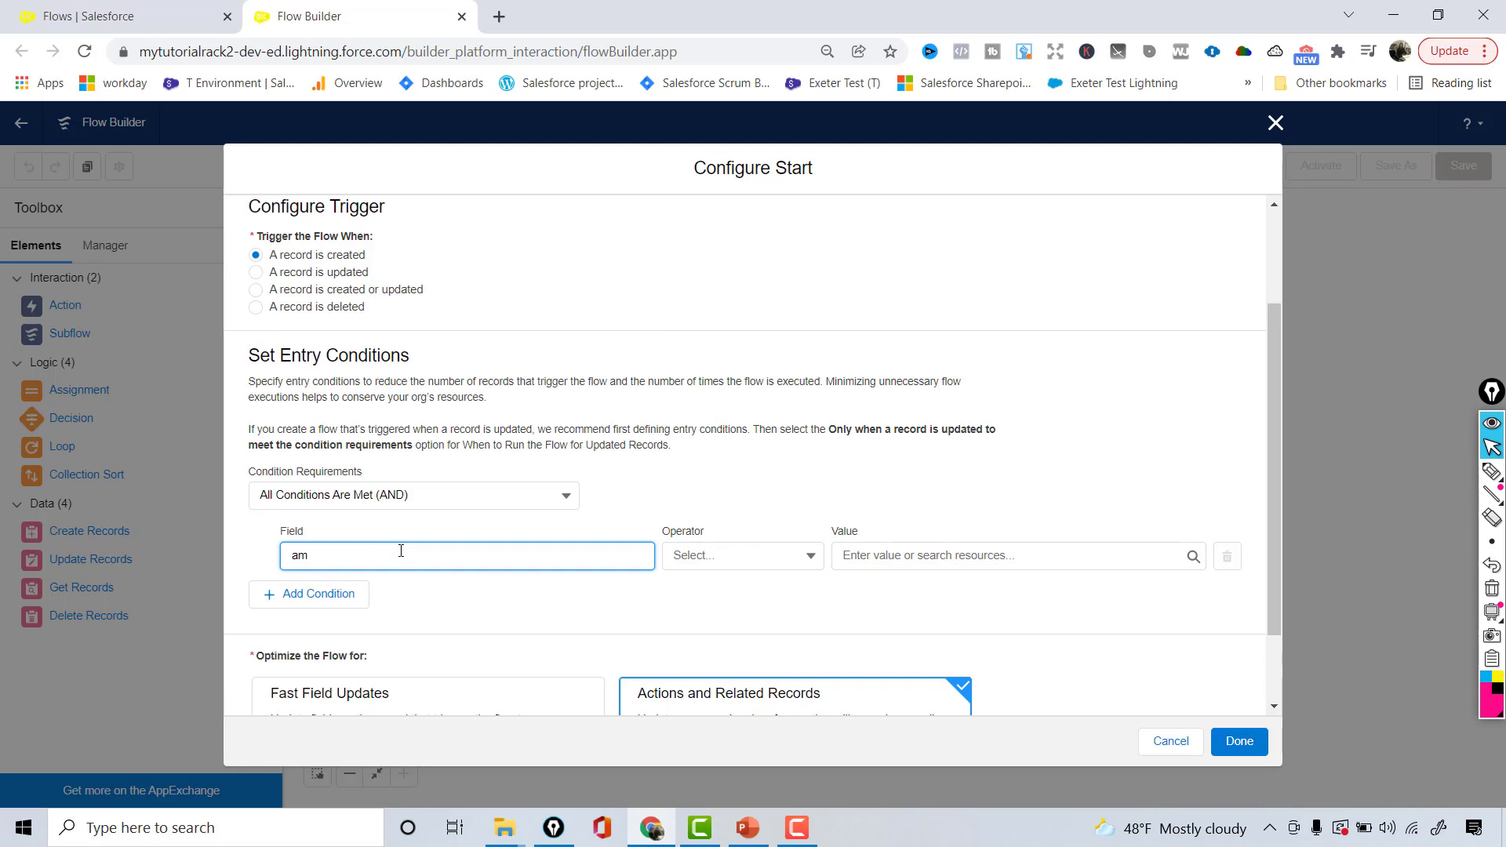
{"action": "left_click", "coordinate": [367, 328]}
Make the Amount condition Greater Than or Equal to 500000 and finish the start configuration.
{"action": "left_click", "coordinate": [808, 556]}
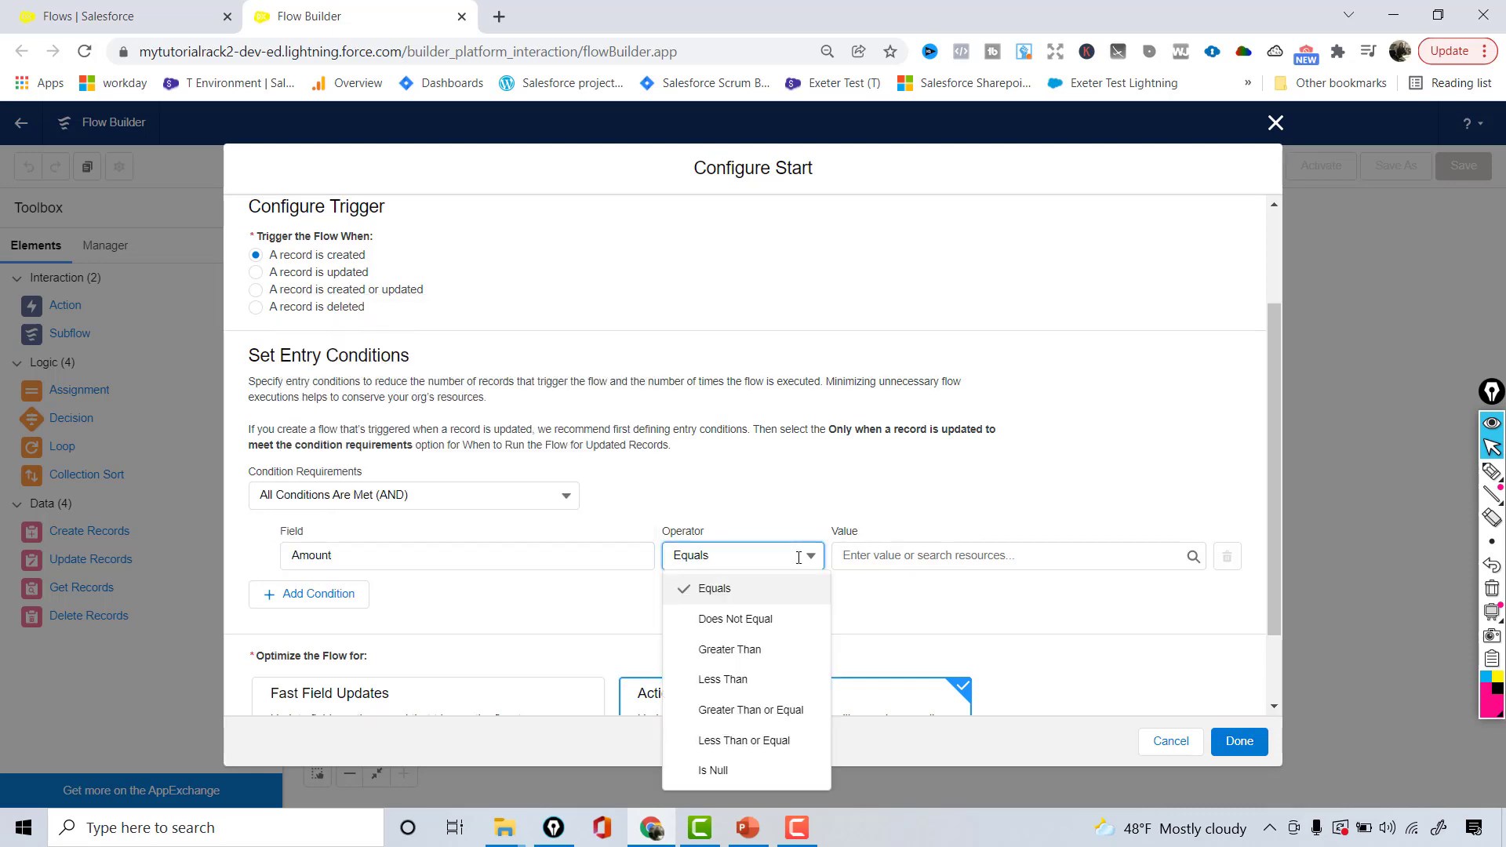
{"action": "left_click", "coordinate": [748, 715]}
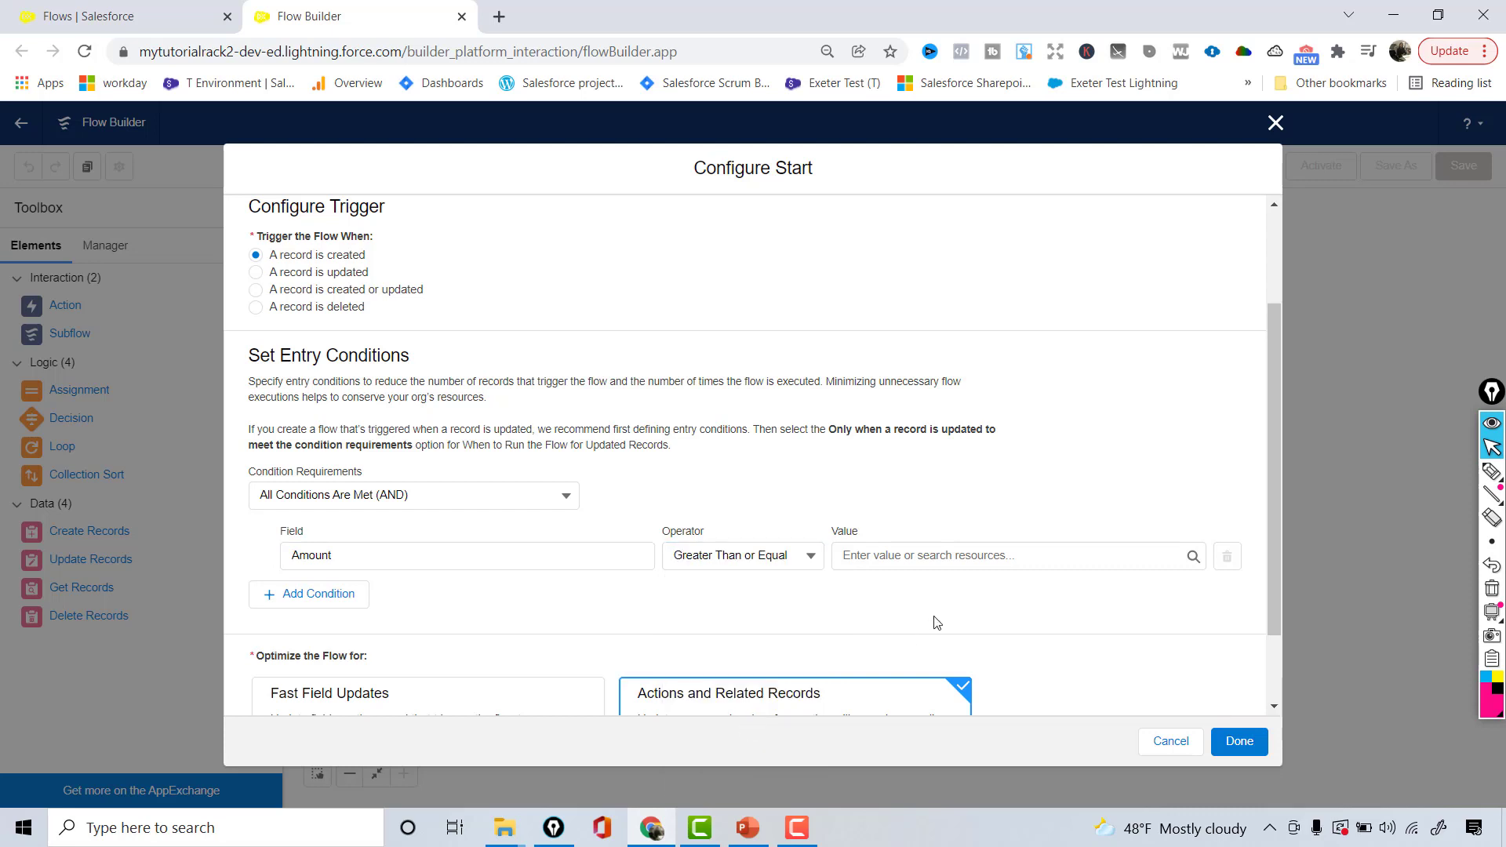
{"action": "left_click", "coordinate": [922, 554]}
{"action": "type", "text": "500000"}
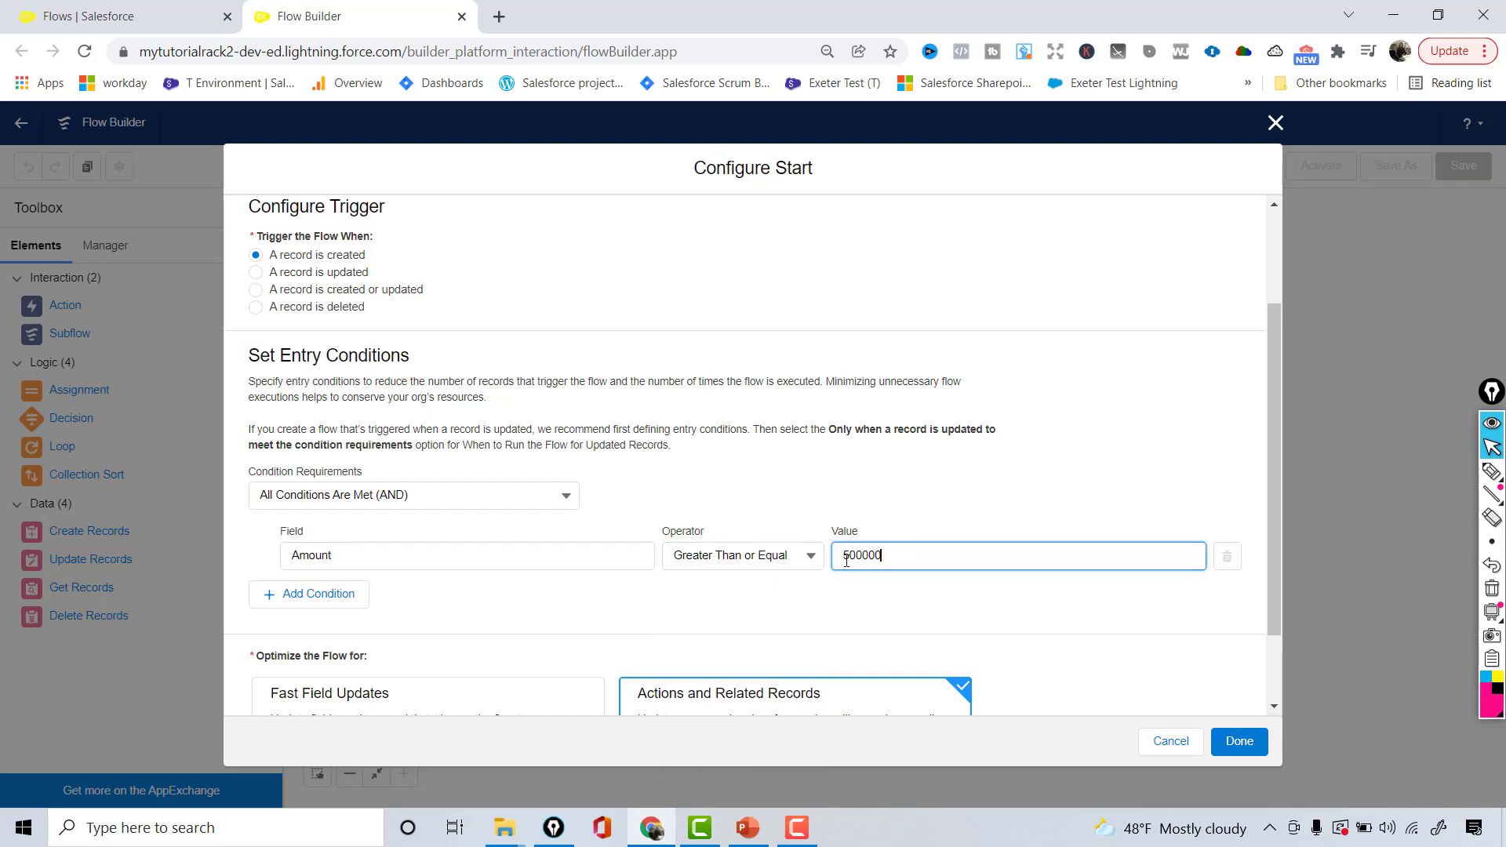
{"action": "left_click_drag", "start_coordinate": [843, 555], "coordinate": [954, 547]}
{"action": "left_click_drag", "start_coordinate": [1274, 482], "coordinate": [1273, 549]}
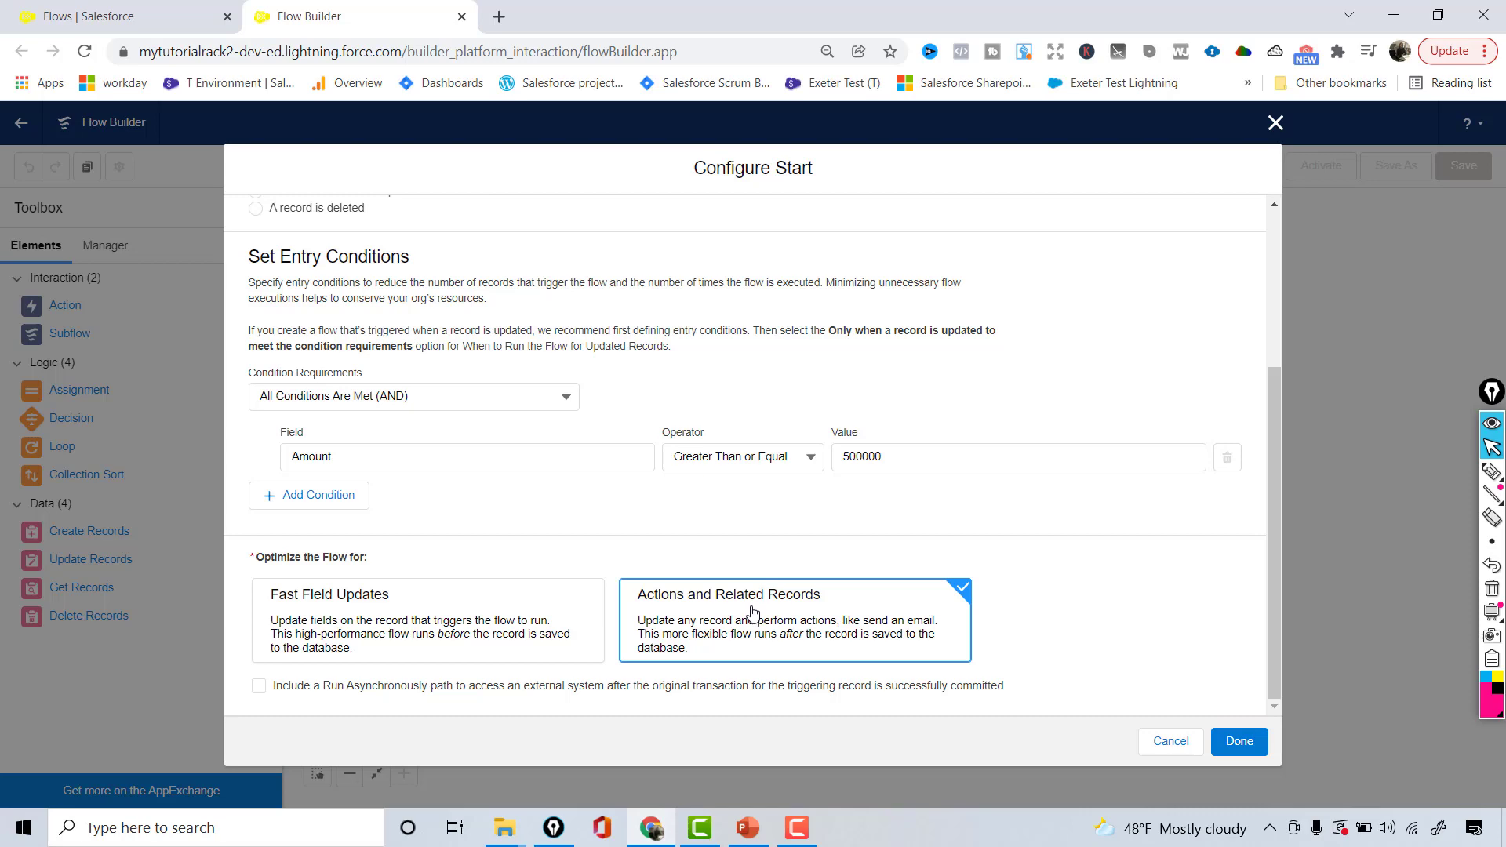
{"action": "left_click", "coordinate": [1238, 749]}
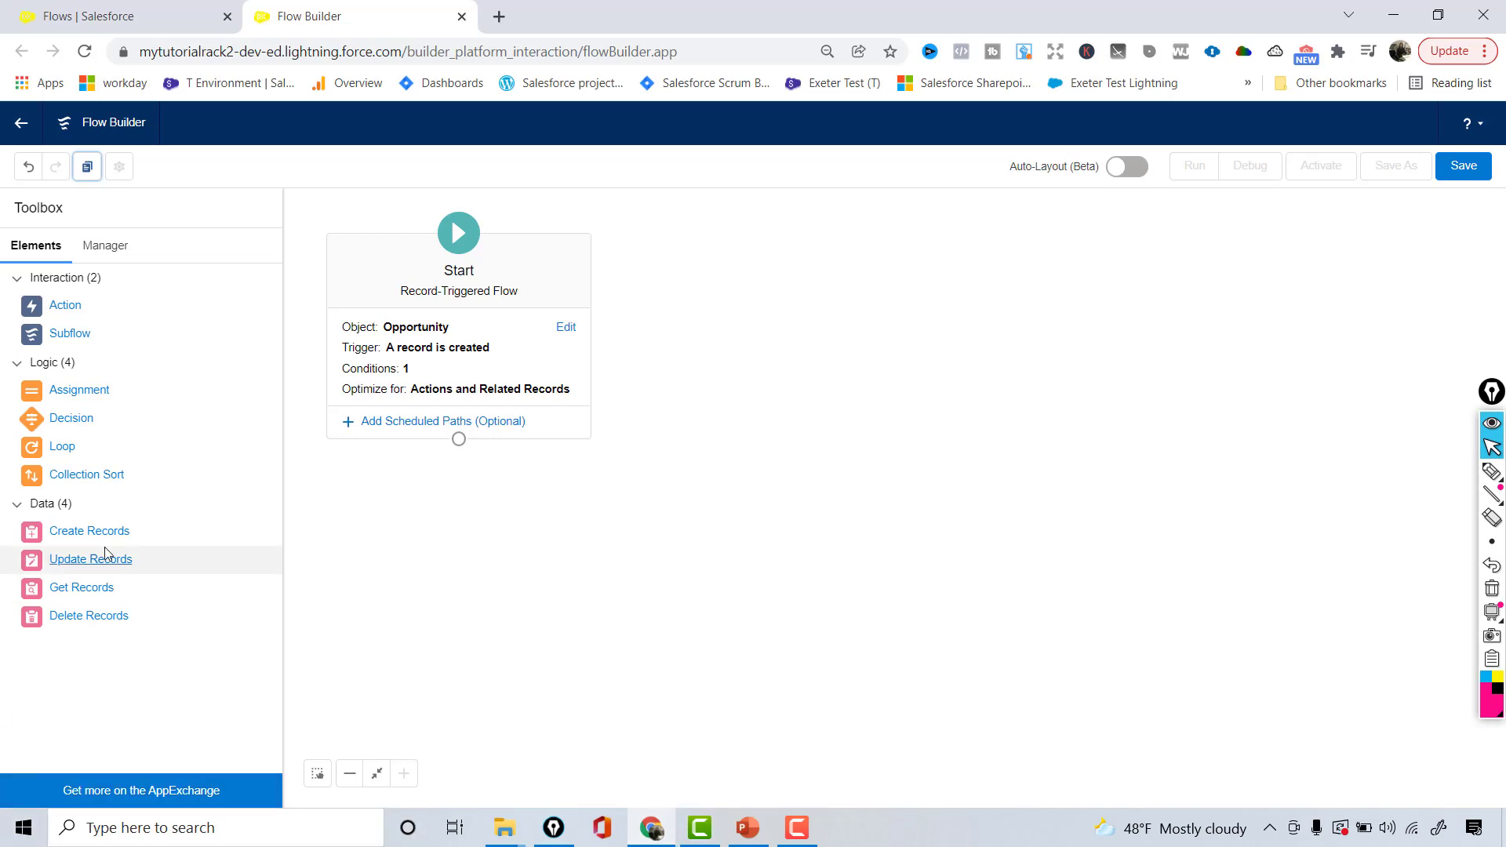
Add a Create Records element below the Start element and label it "Create Task".
{"action": "left_click_drag", "start_coordinate": [32, 540], "coordinate": [395, 553]}
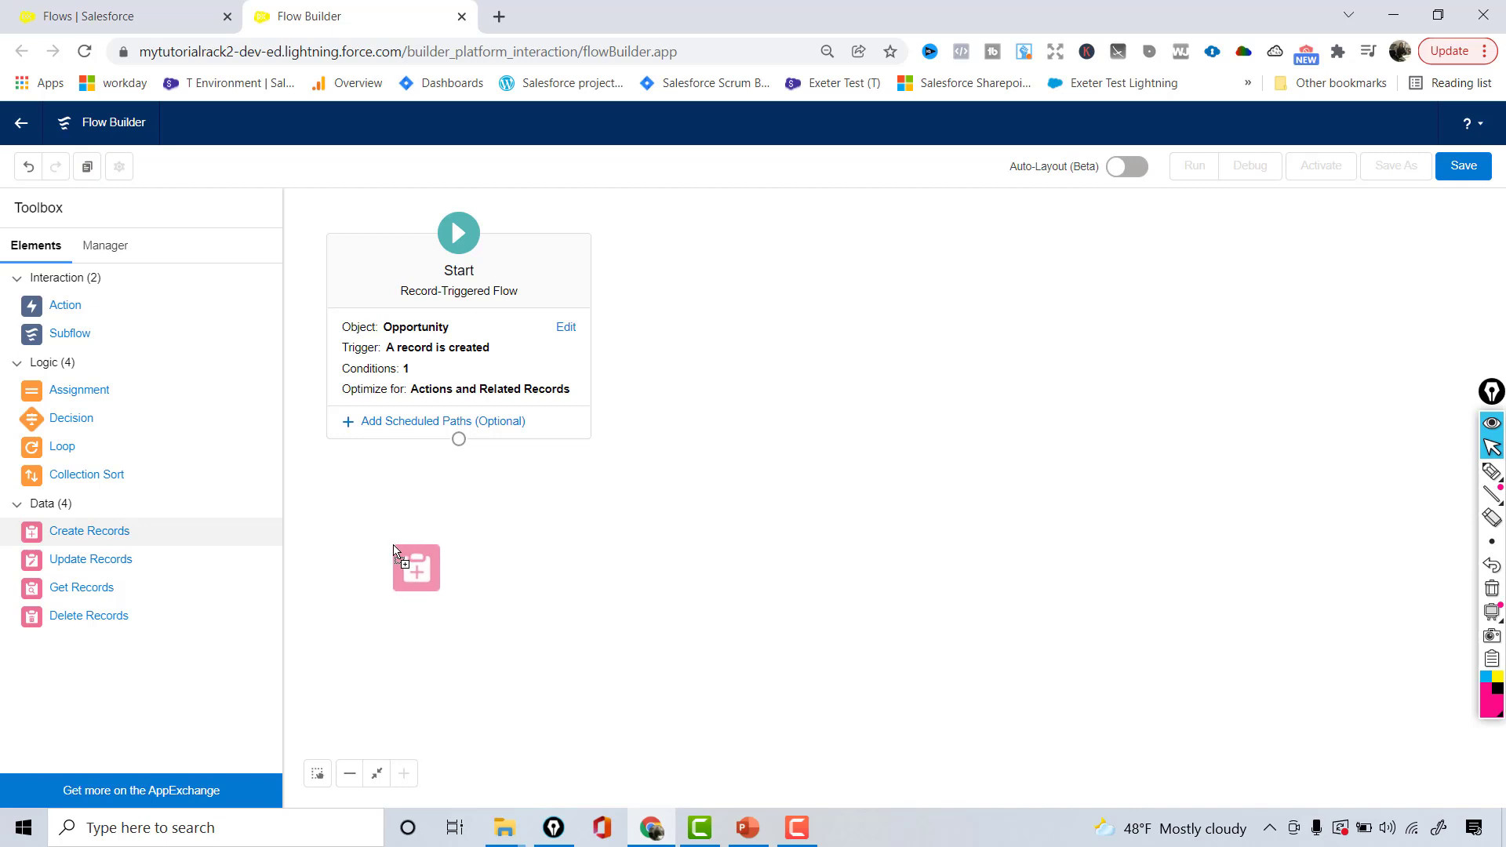
{"action": "type", "text": "Cr"}
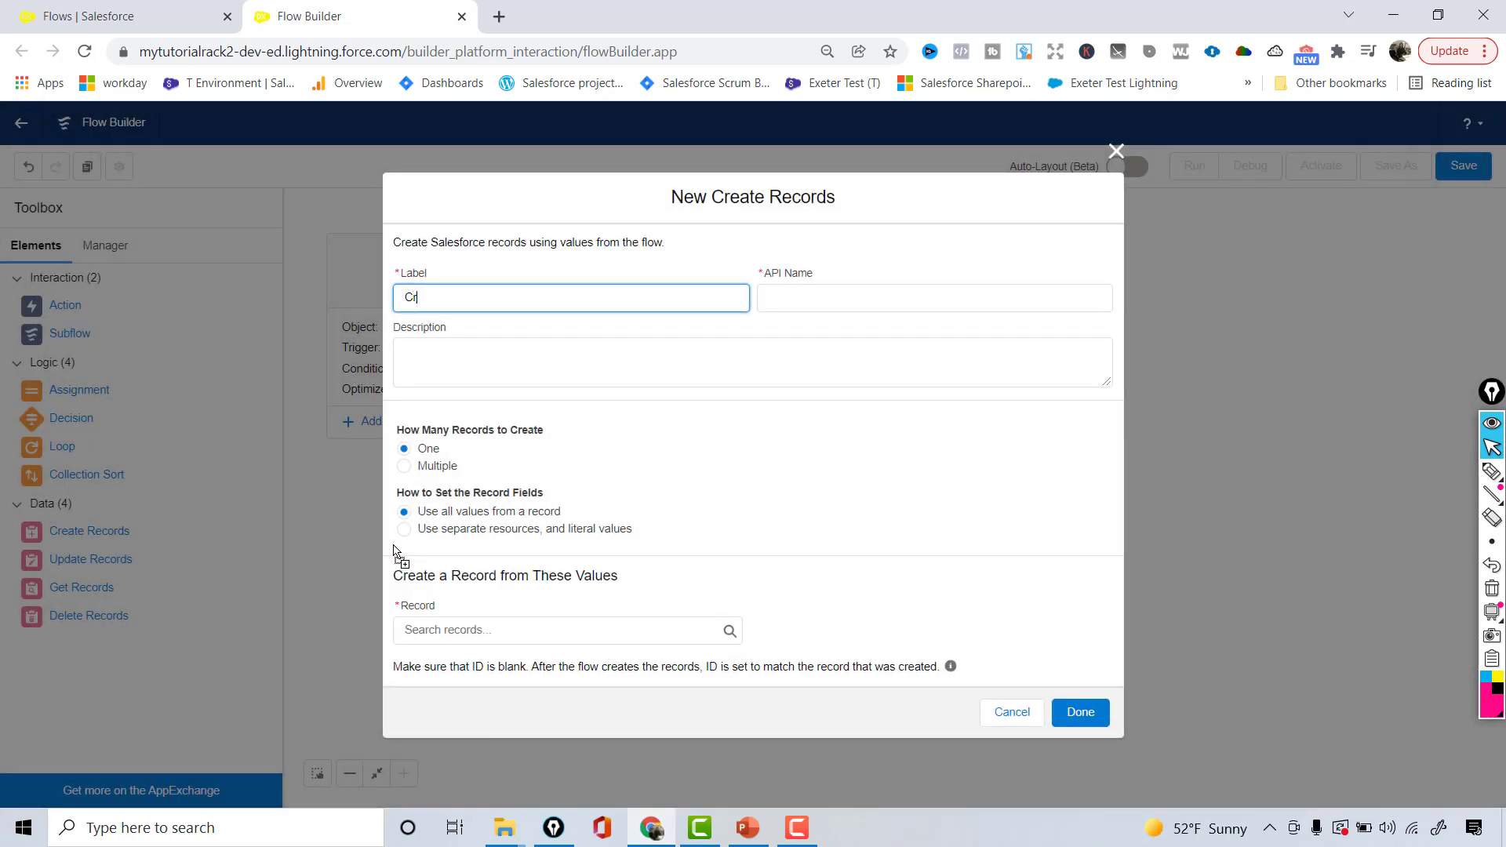
{"action": "type", "text": "eate Task"}
{"action": "key", "text": "Tab"}
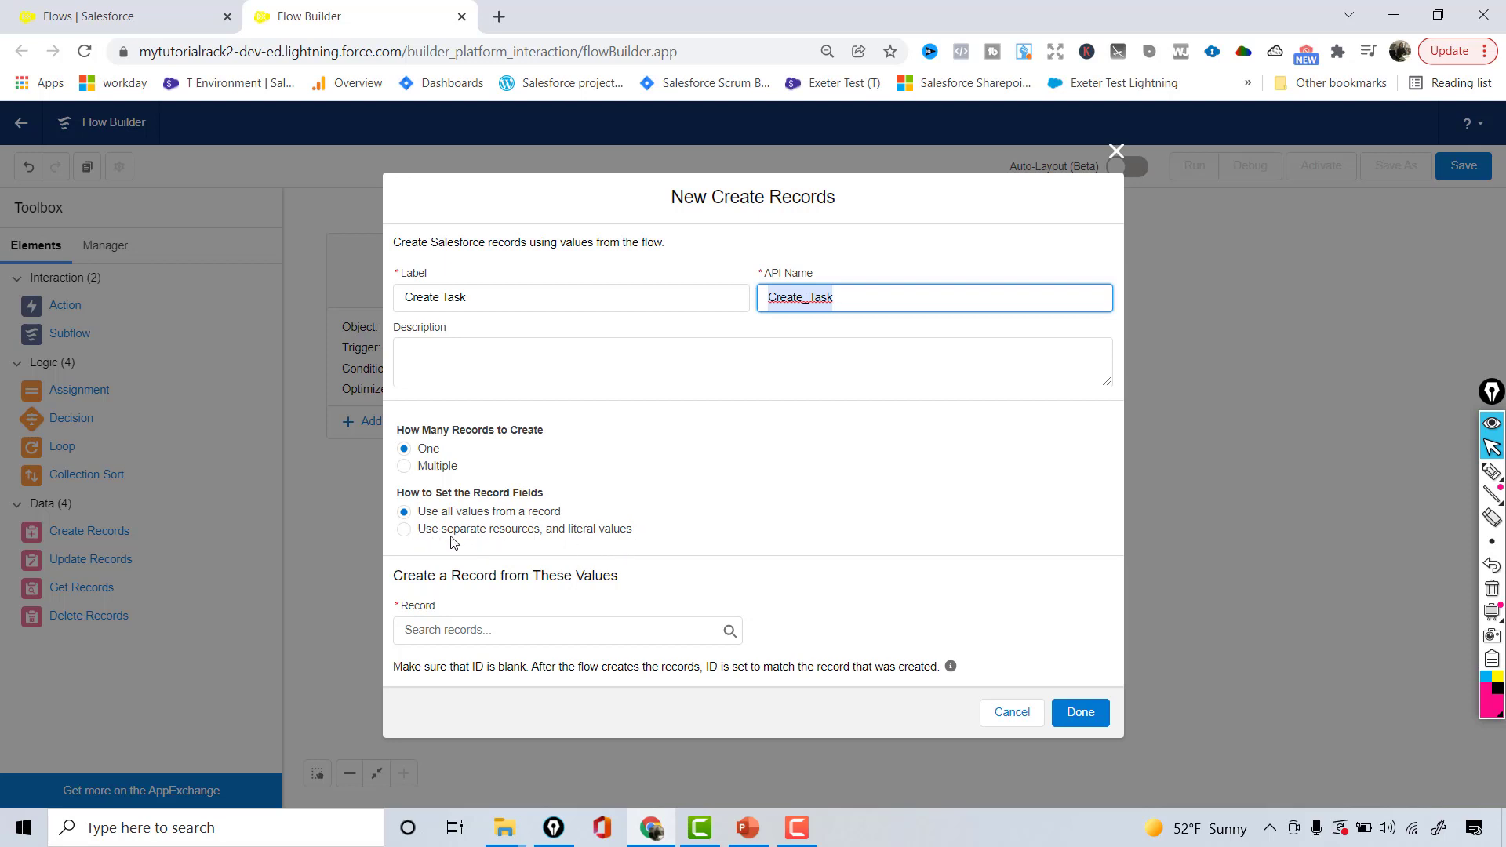
Have the record fields use separate resources and literal values, and choose Task as the object to create.
{"action": "left_click", "coordinate": [403, 530]}
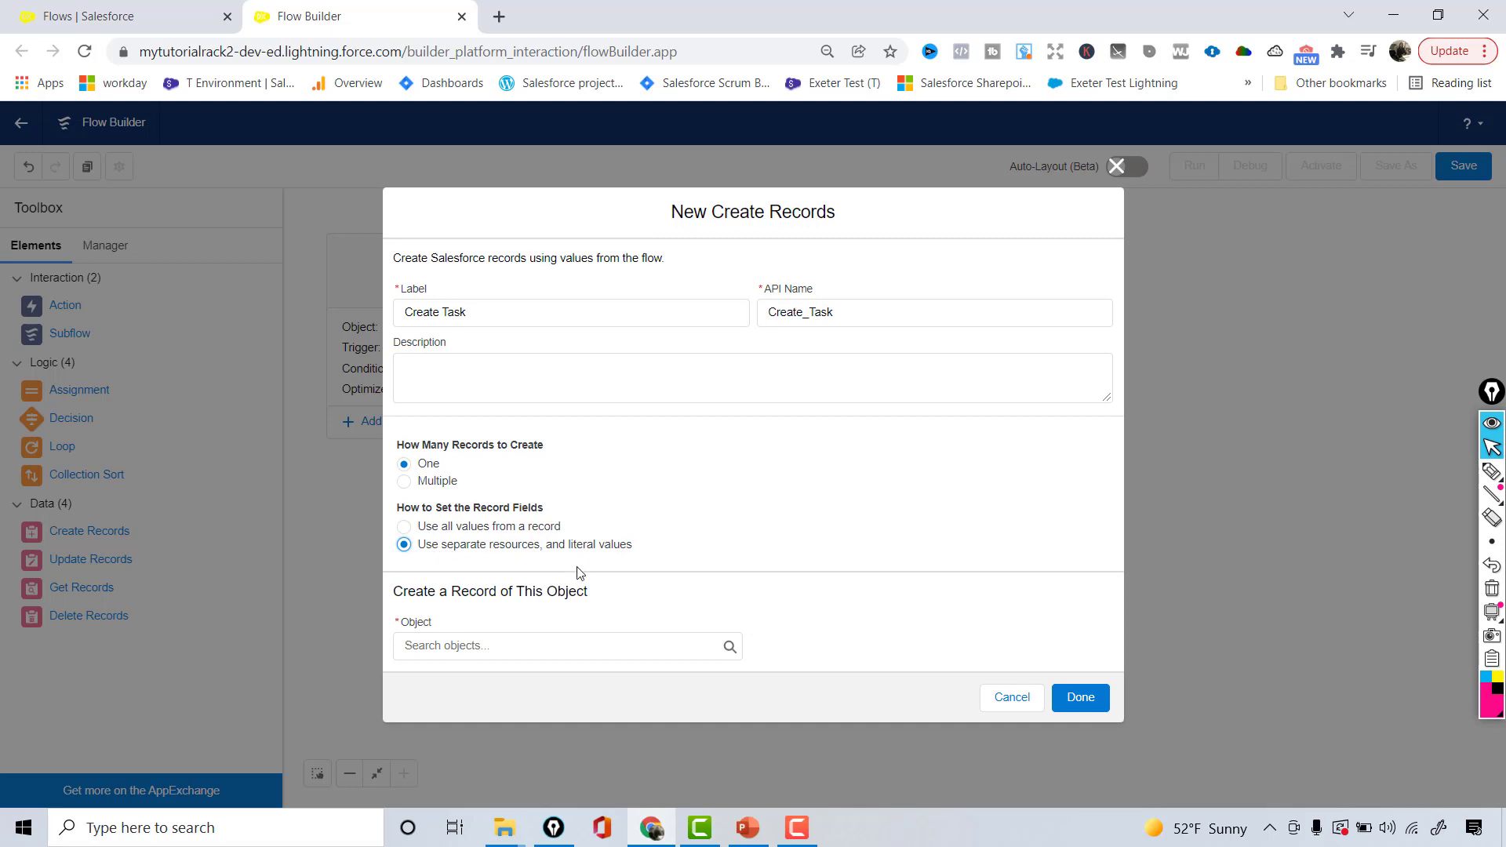
{"action": "left_click", "coordinate": [522, 646]}
{"action": "type", "text": "Task"}
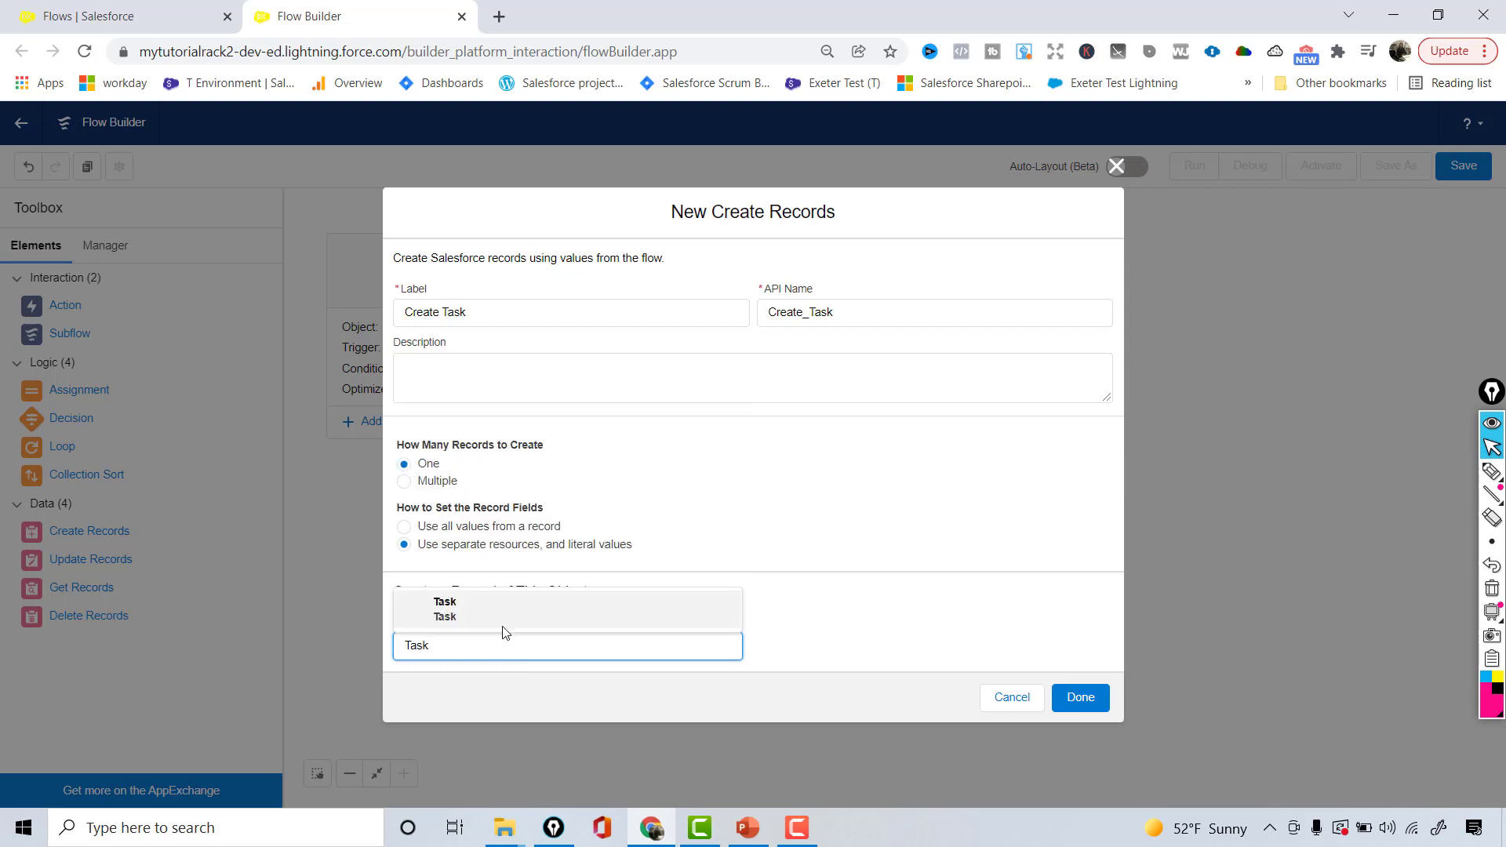
{"action": "left_click", "coordinate": [464, 625]}
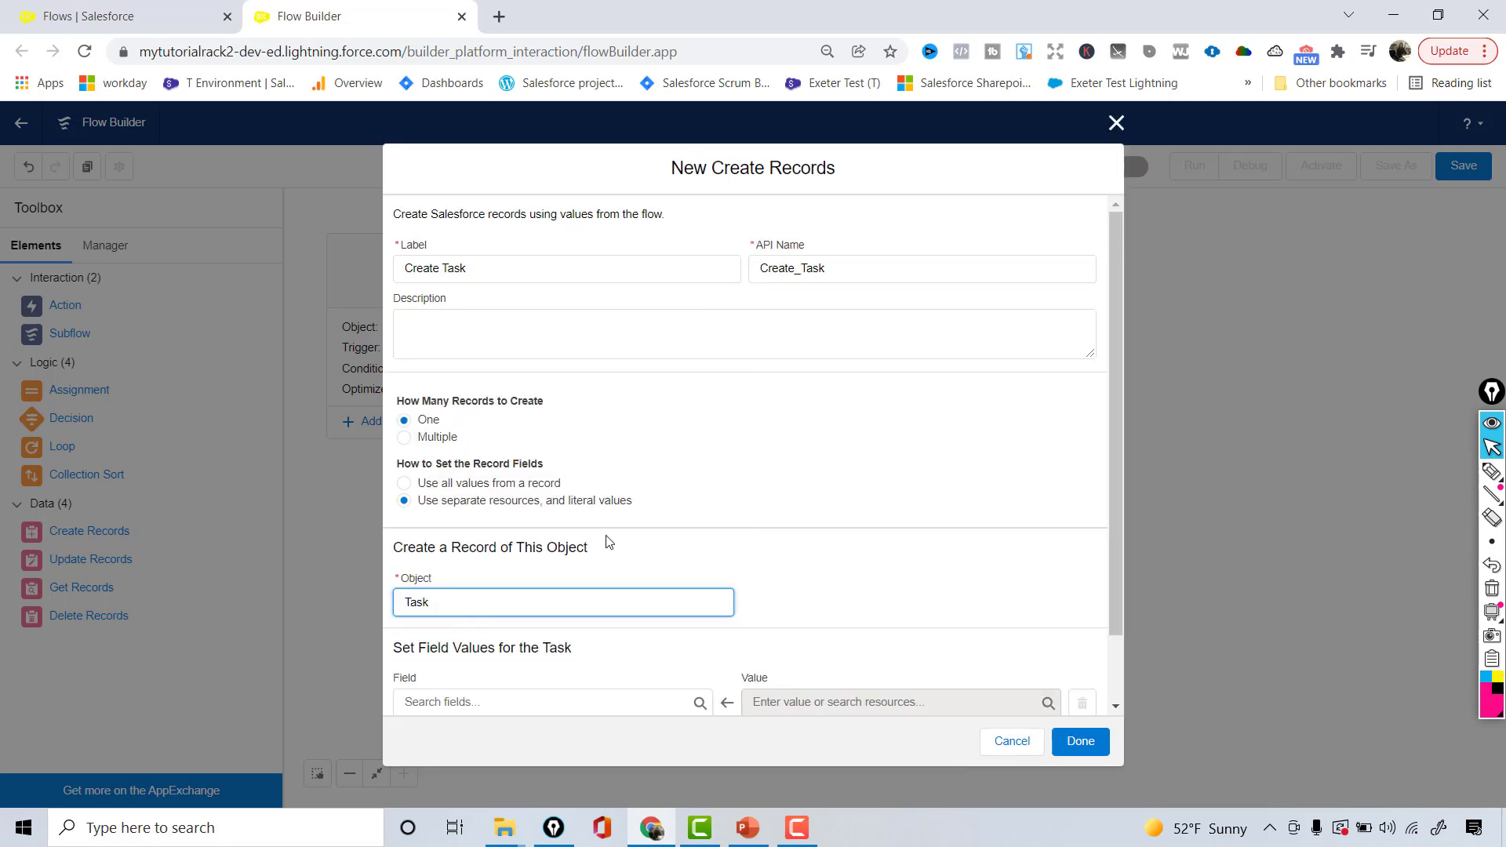
Set the task's ActivityDate field to the triggering opportunity's close date, {!$Record.CloseDate}.
{"action": "scroll", "coordinate": [600, 621], "scroll_direction": "down", "scroll_amount": 1}
{"action": "left_click", "coordinate": [523, 621]}
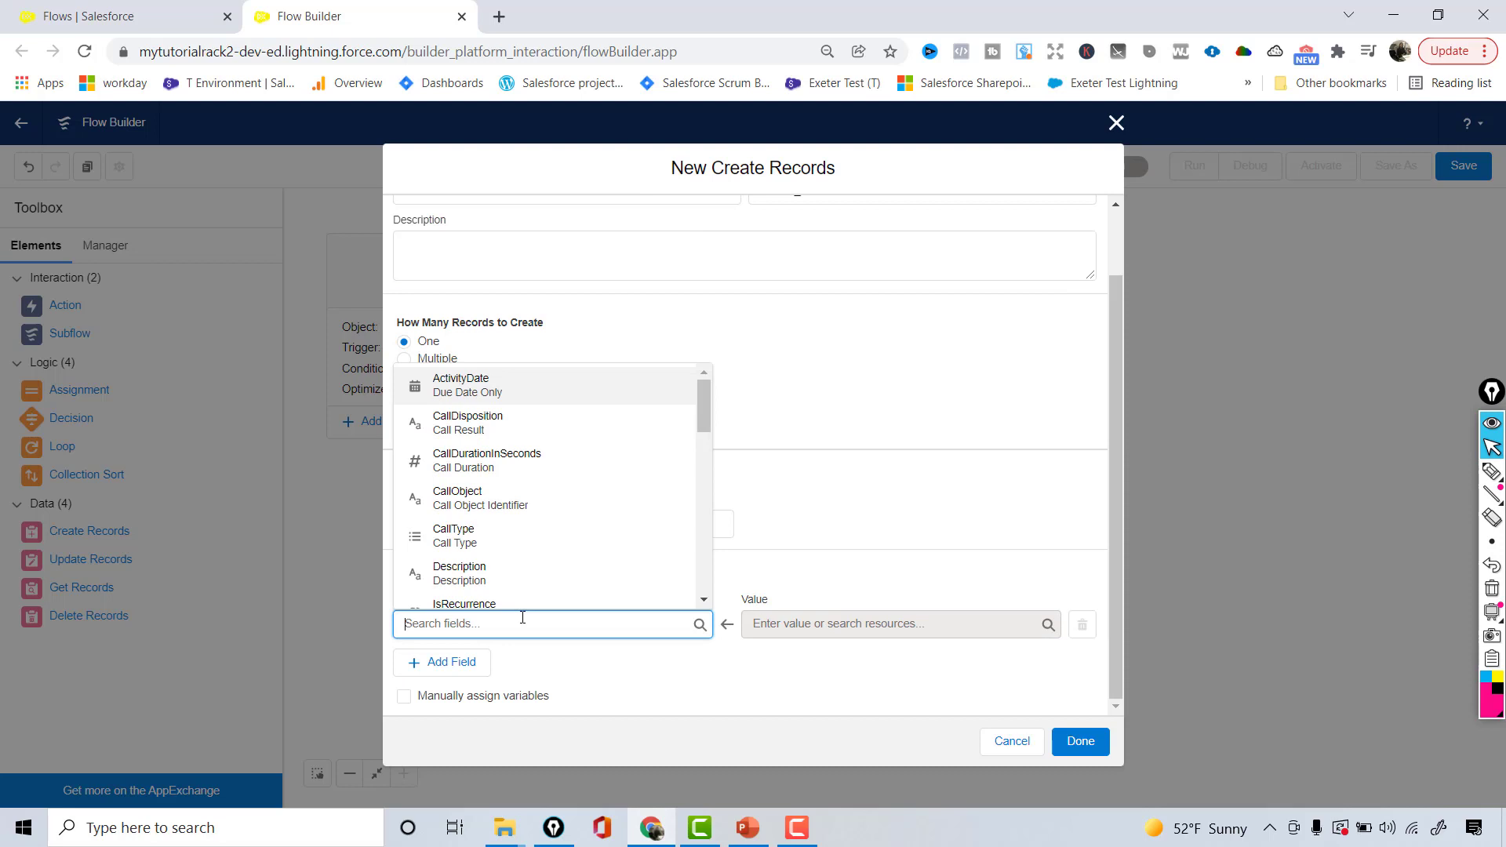
{"action": "left_click_drag", "start_coordinate": [702, 402], "coordinate": [591, 400]}
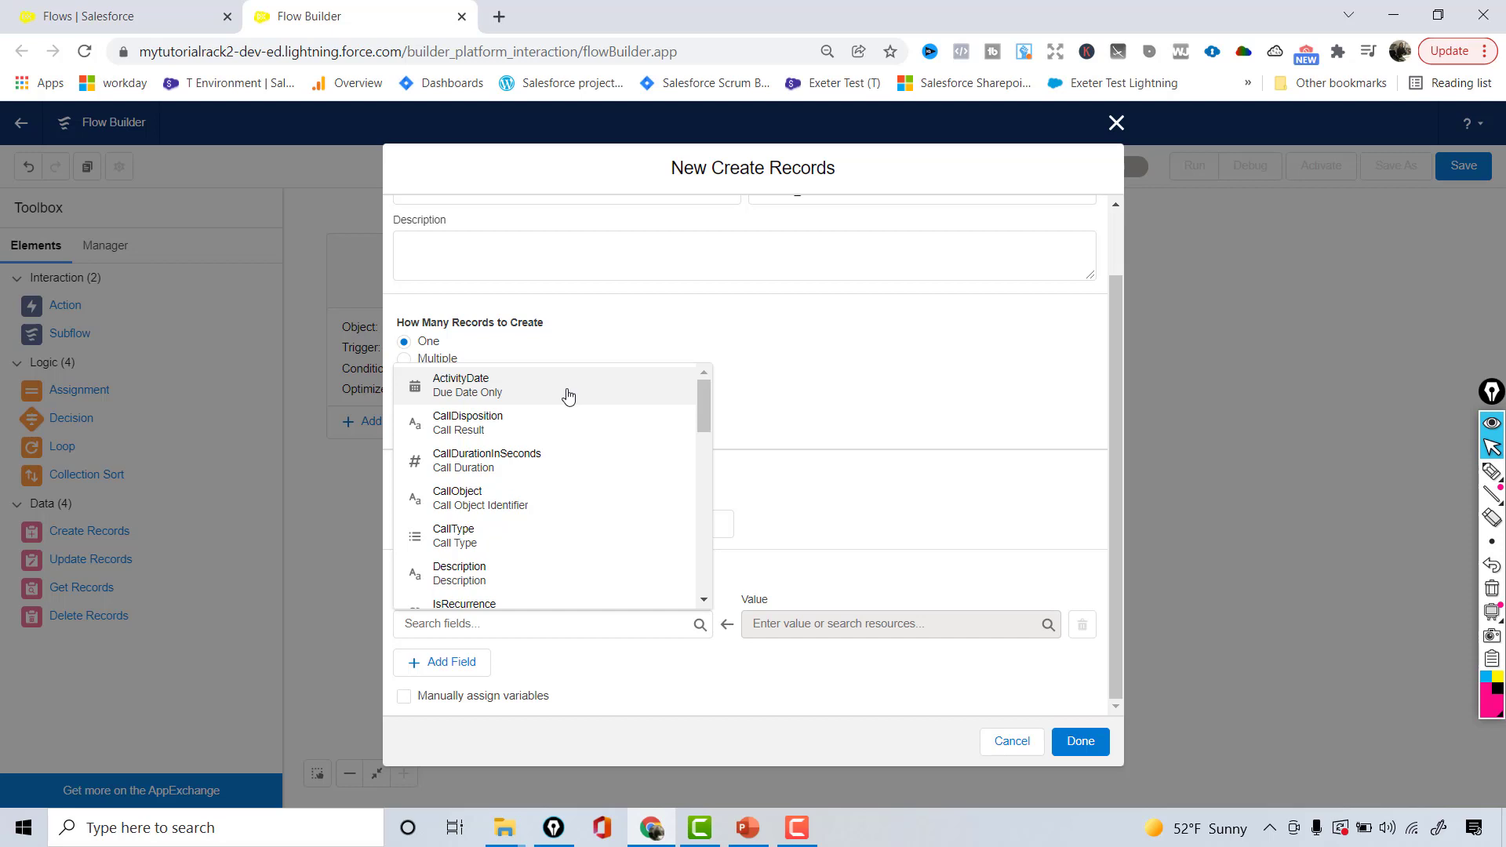
{"action": "left_click", "coordinate": [480, 390]}
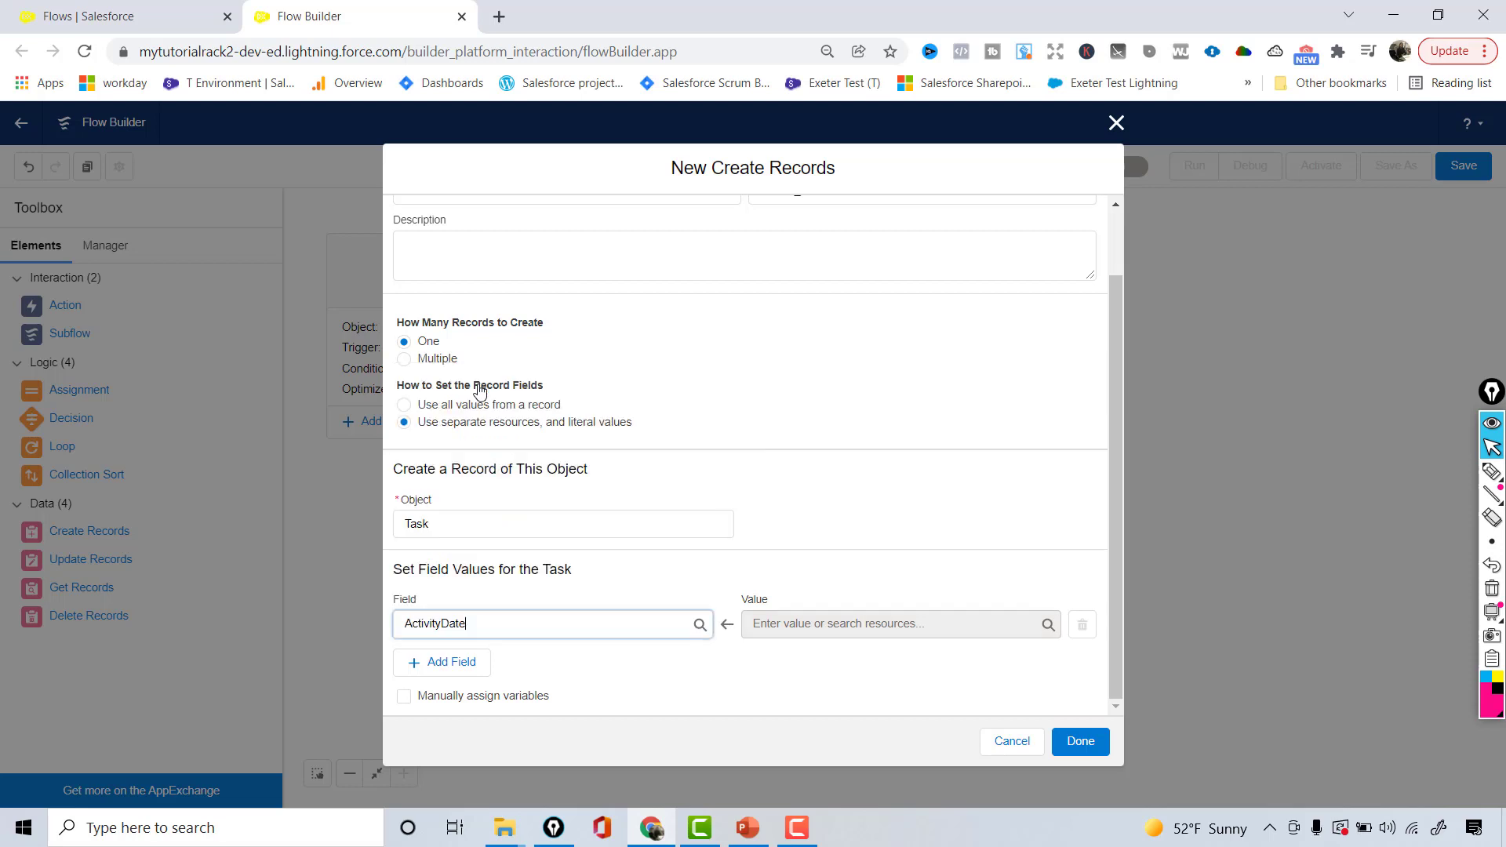
{"action": "left_click", "coordinate": [935, 624]}
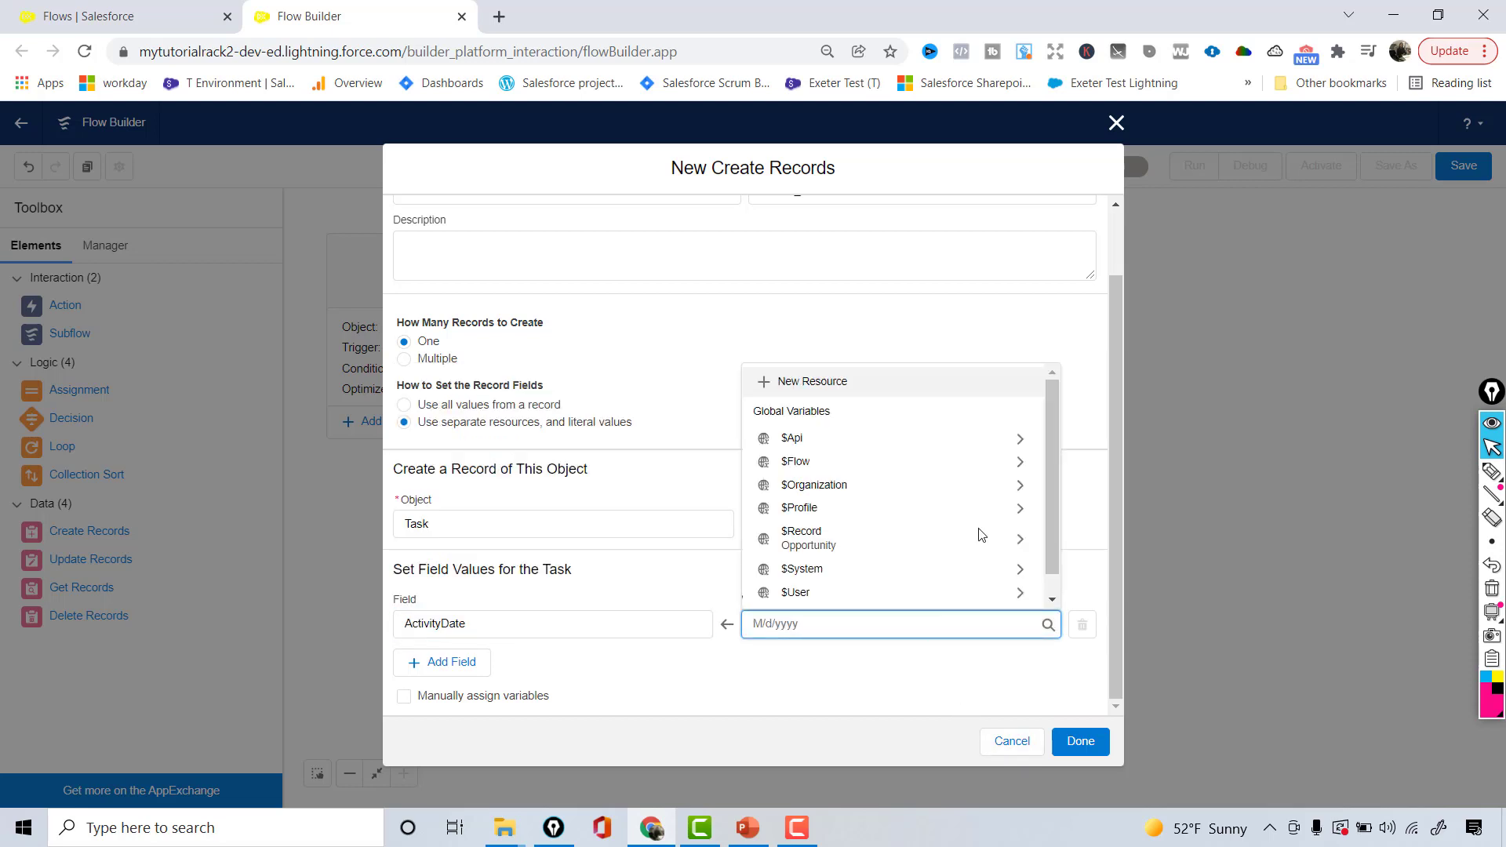
{"action": "left_click", "coordinate": [1020, 539]}
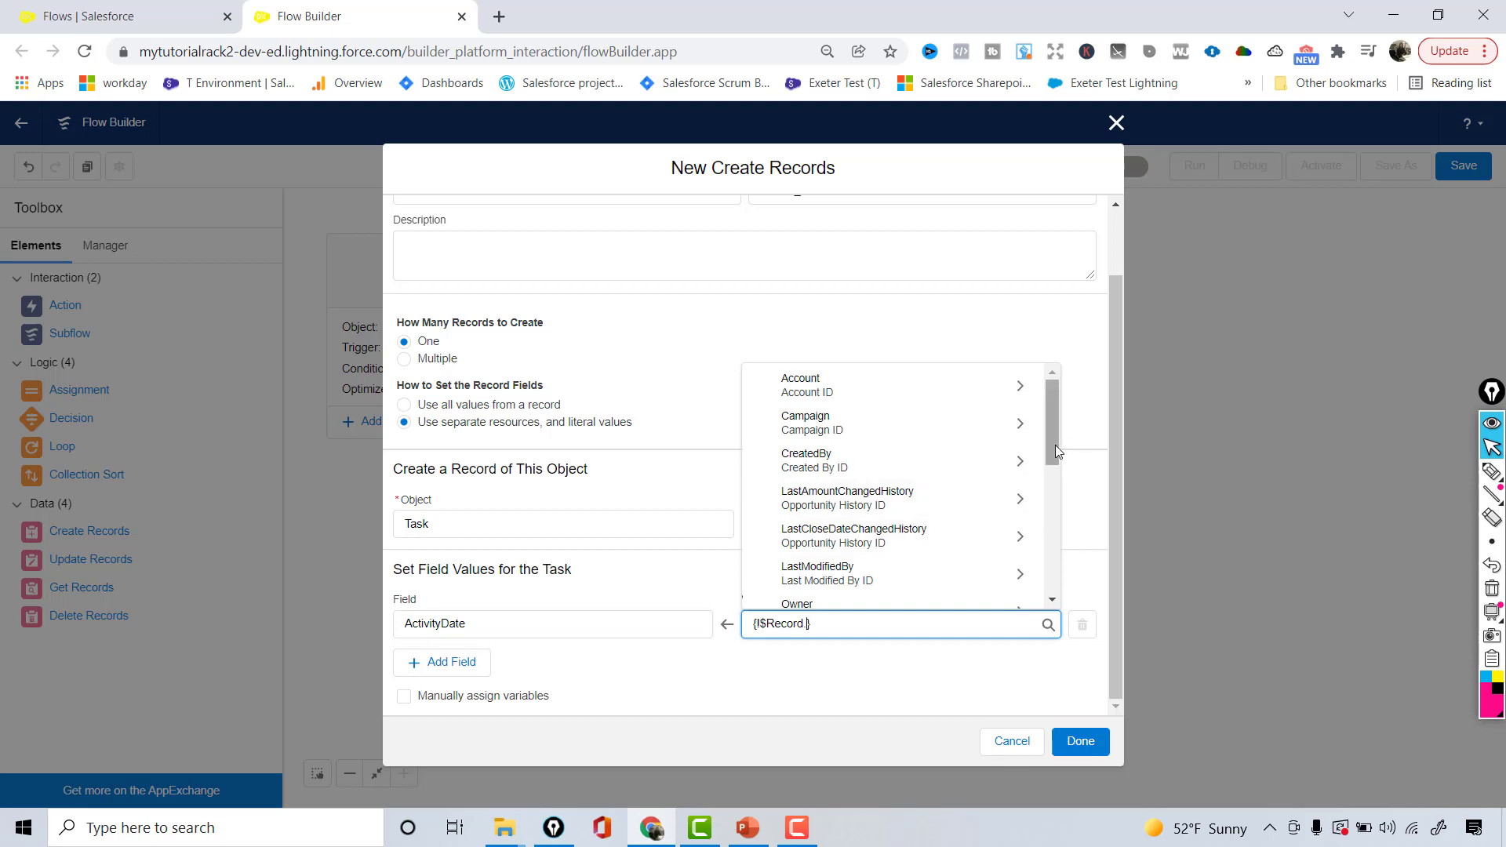
{"action": "left_click_drag", "start_coordinate": [1056, 446], "coordinate": [1056, 480]}
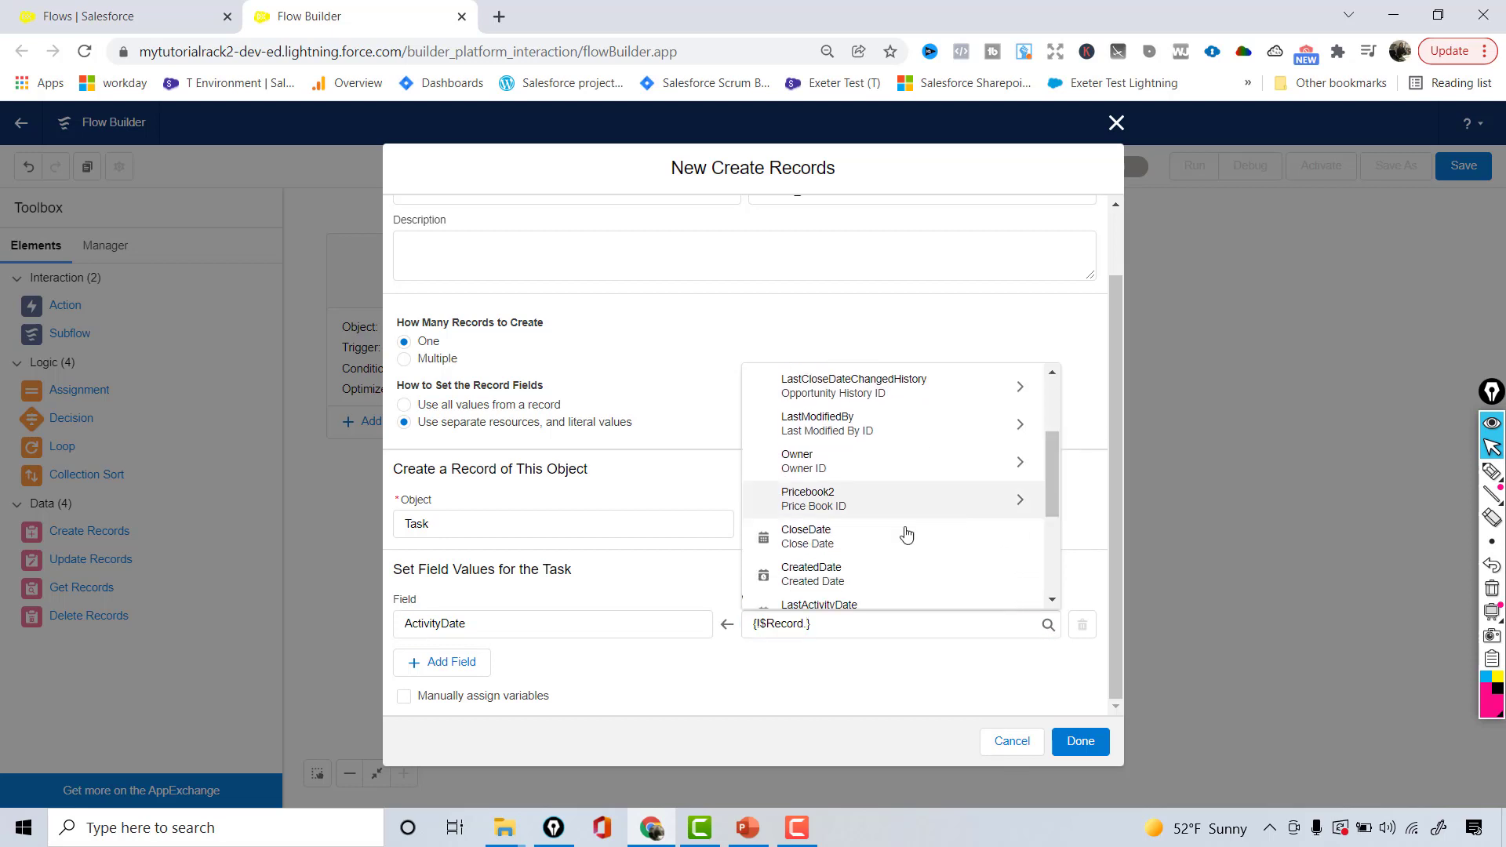
{"action": "left_click", "coordinate": [870, 540]}
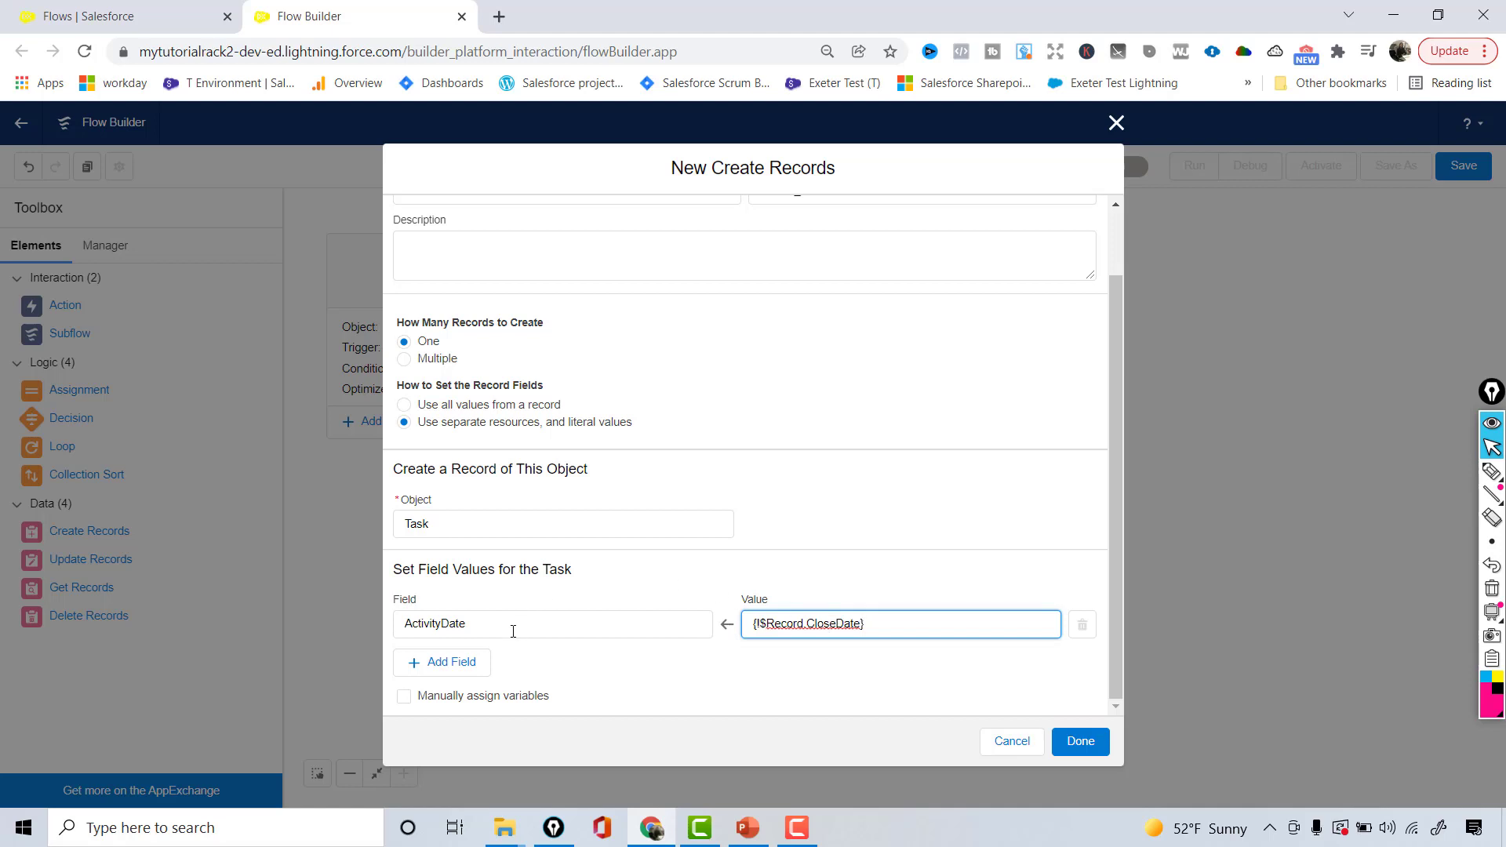
Add a Description field to the task with the value "Please work on closing this Big Deal Opportunity".
{"action": "left_click", "coordinate": [440, 665]}
{"action": "left_click", "coordinate": [437, 680]}
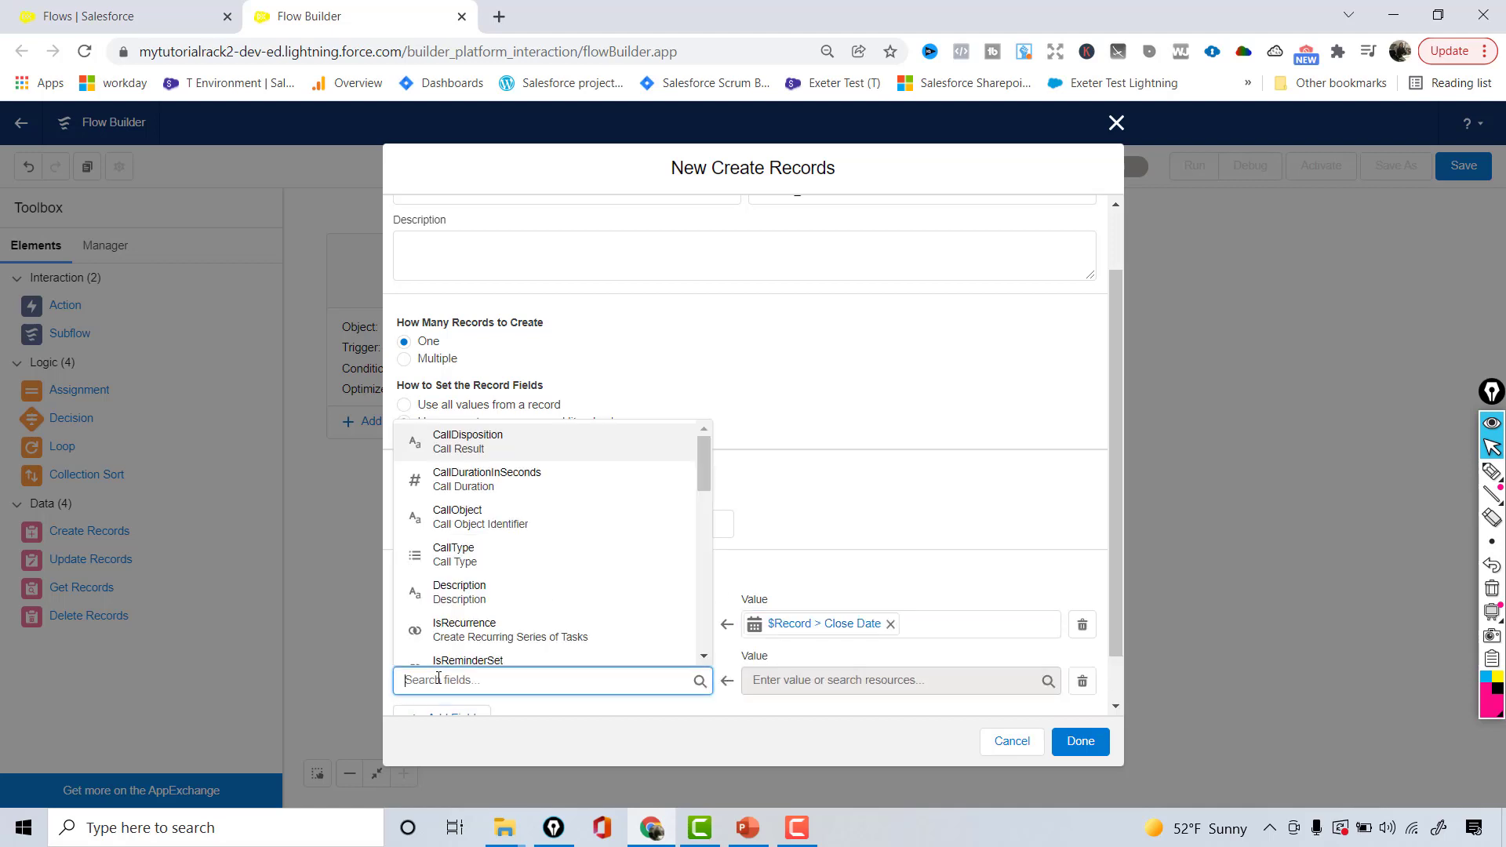
{"action": "left_click_drag", "start_coordinate": [703, 468], "coordinate": [703, 482]}
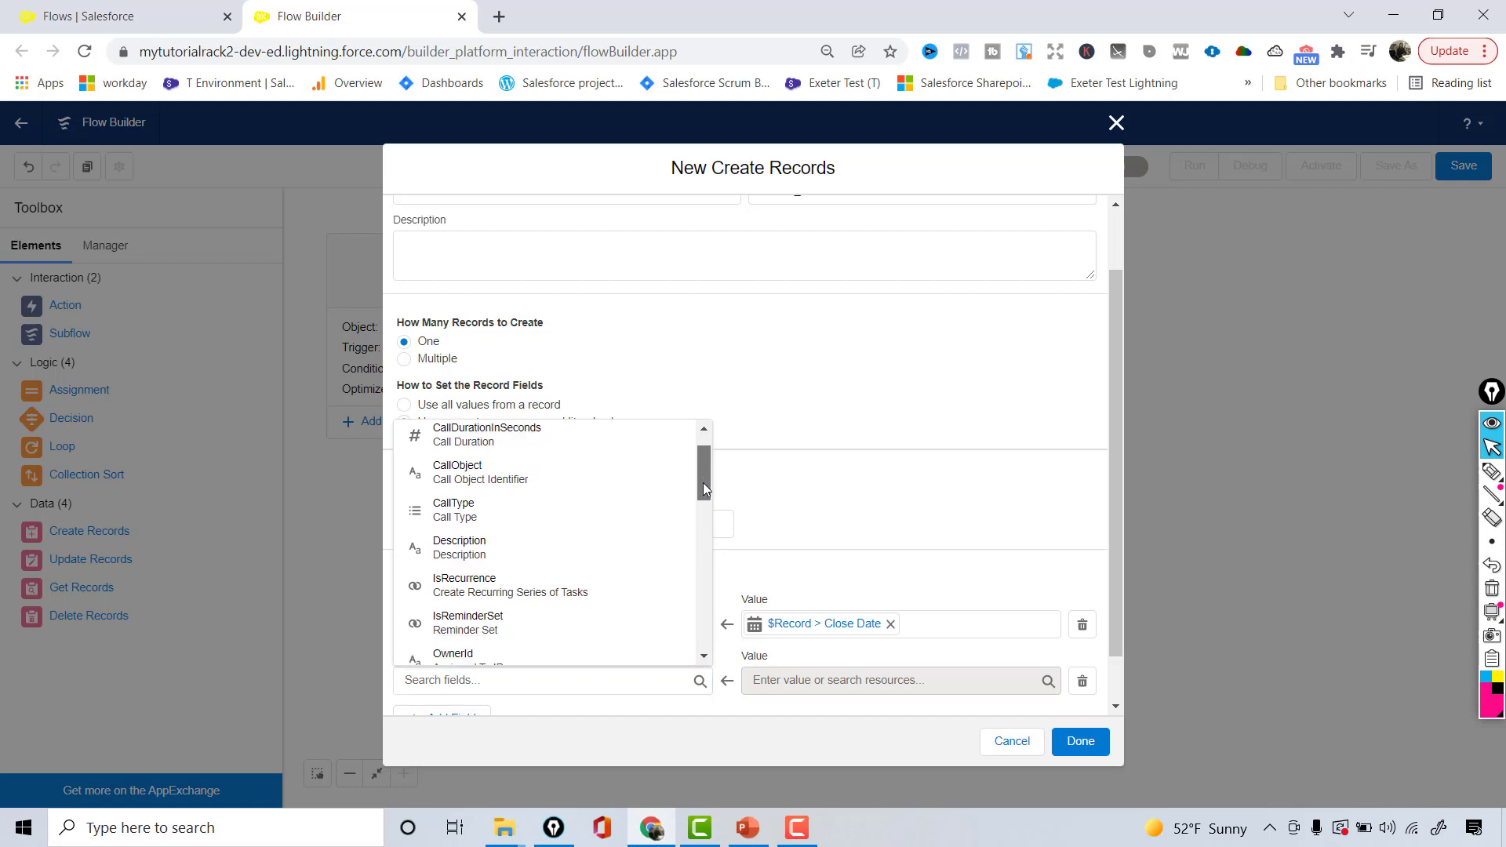
{"action": "left_click", "coordinate": [612, 539]}
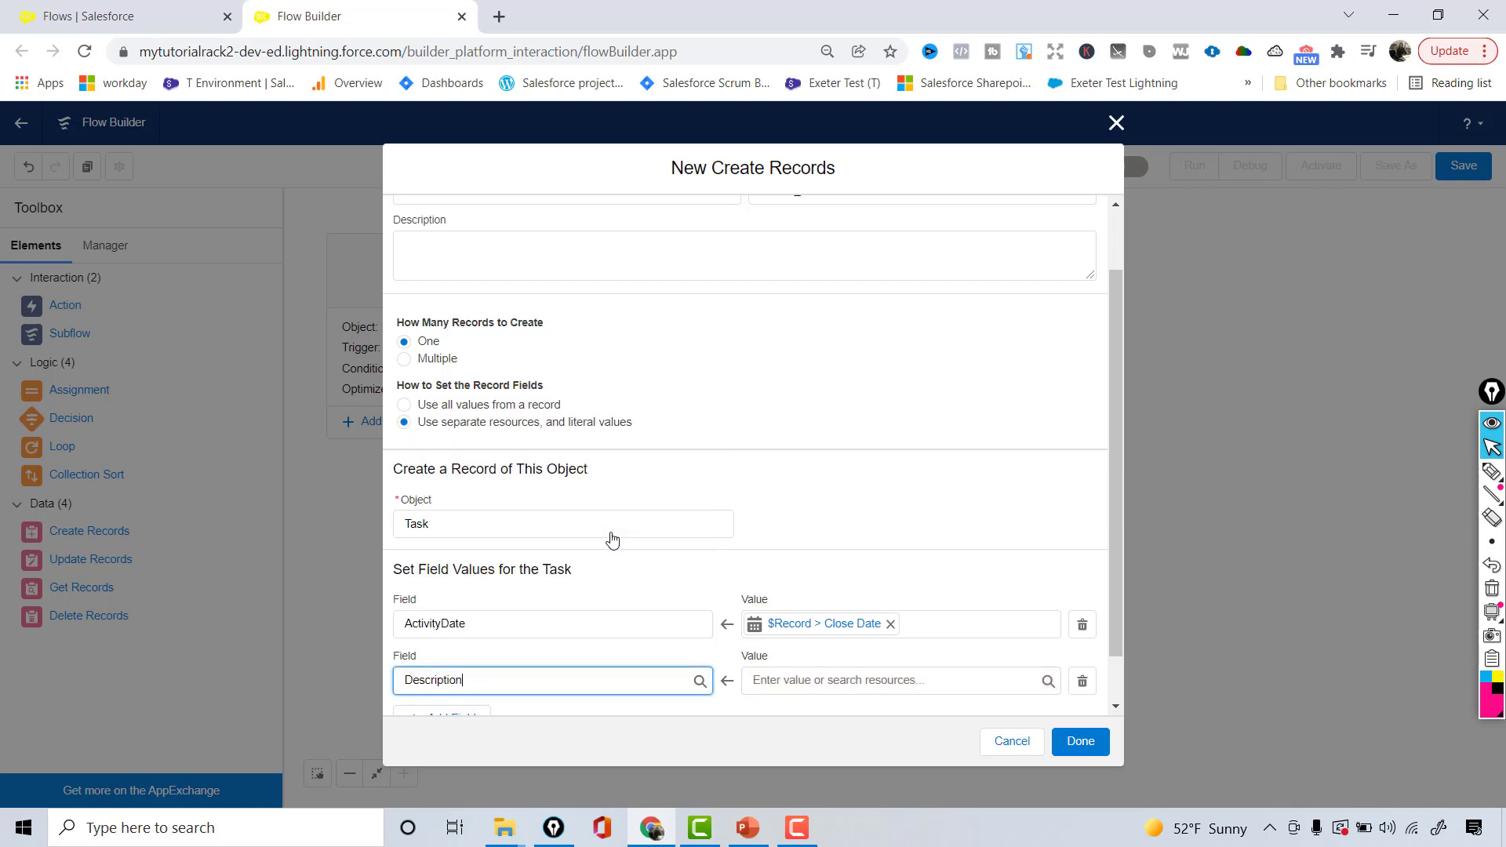
{"action": "left_click", "coordinate": [794, 693]}
{"action": "type", "text": "Please work on t"}
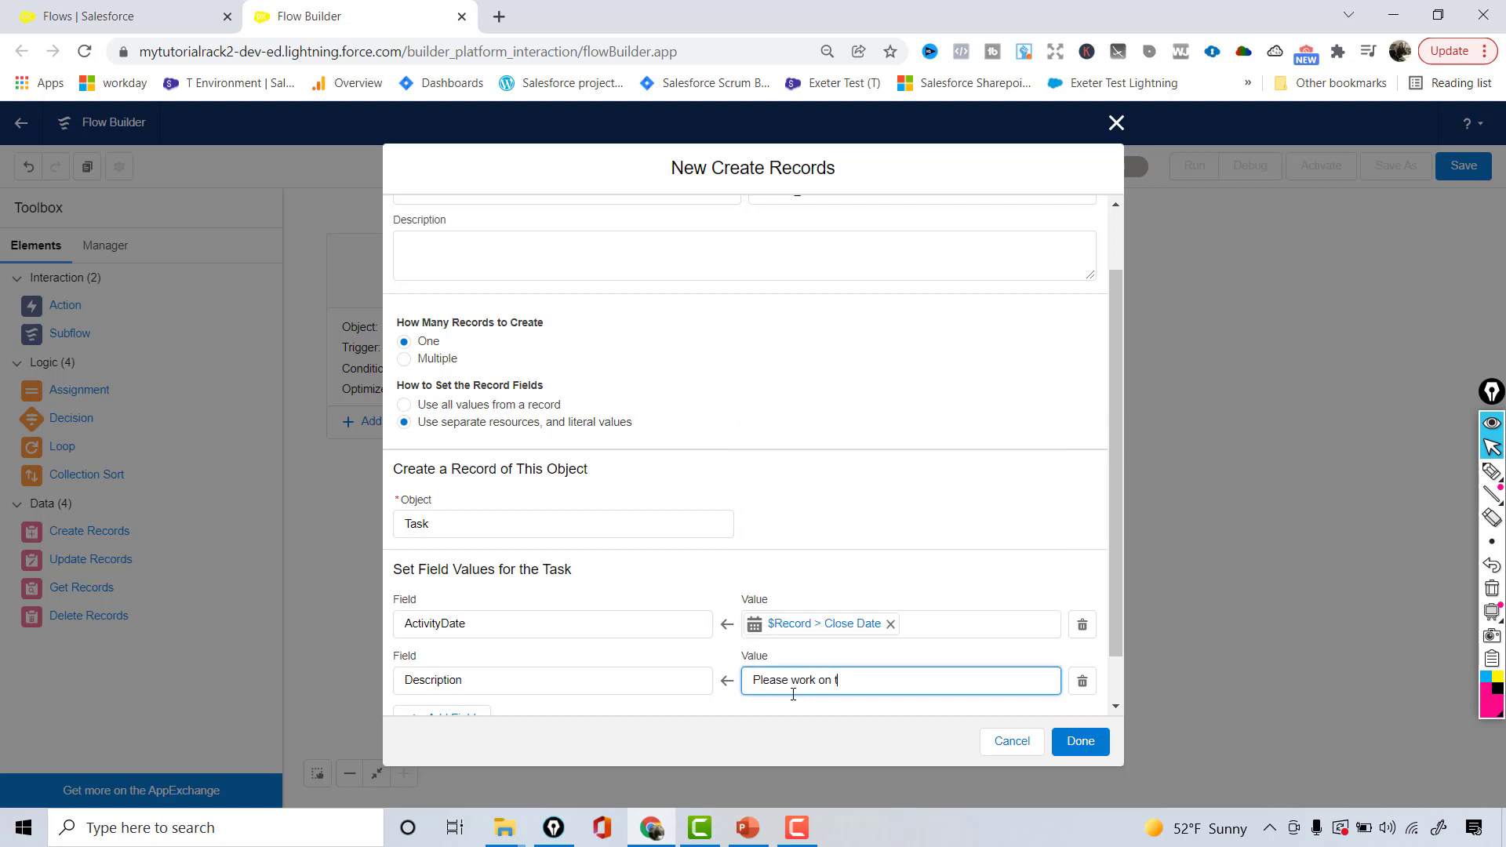
{"action": "type", "text": "osing this Big Deal Opportunity"}
Add another field row to the task's field values and choose OwnerId as the field.
{"action": "scroll", "coordinate": [1113, 603], "scroll_direction": "down", "scroll_amount": 1}
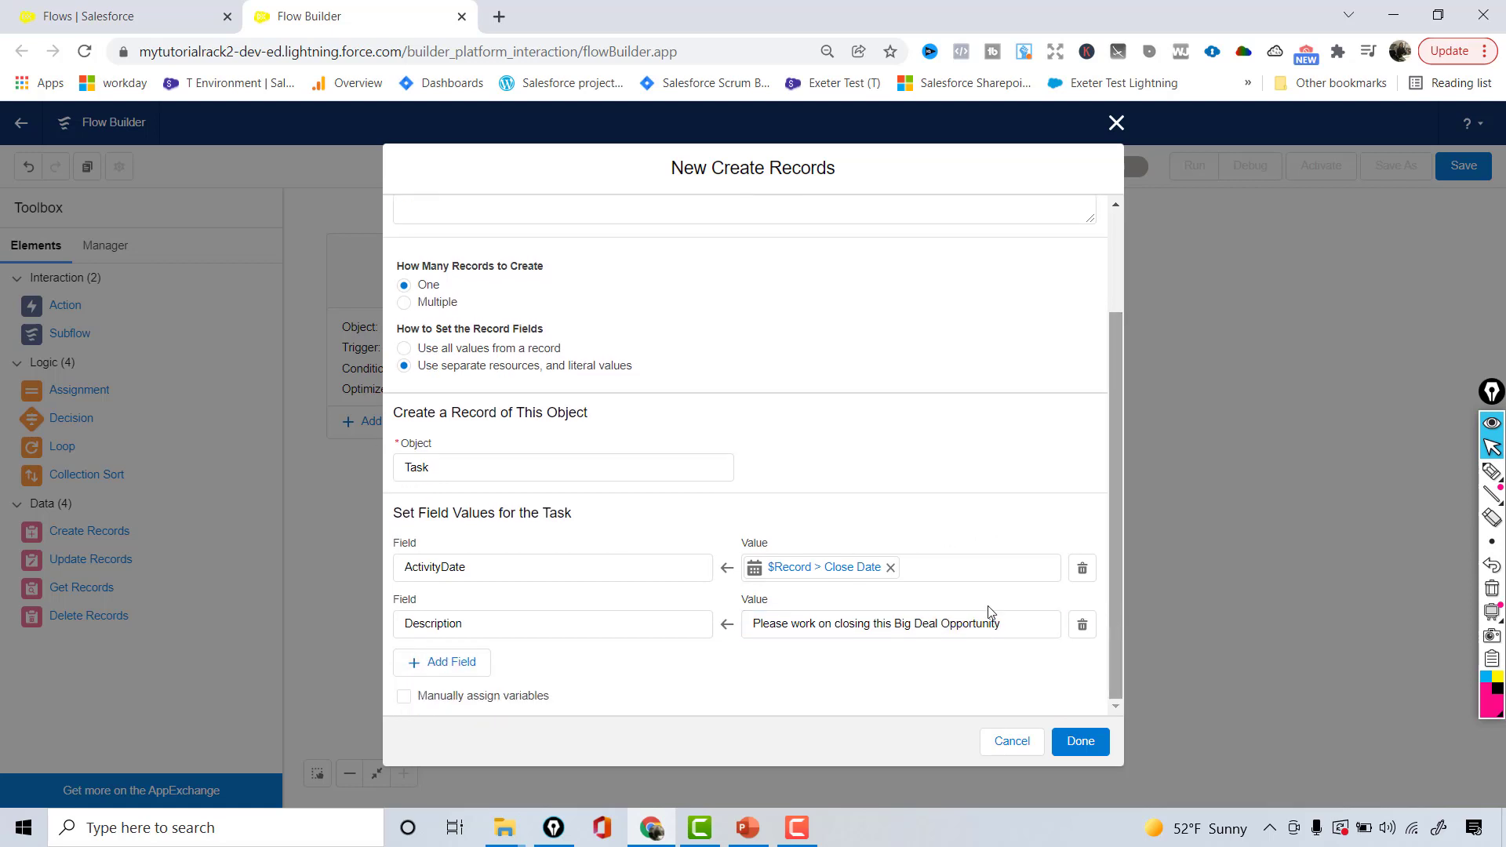
{"action": "left_click", "coordinate": [426, 668]}
{"action": "left_click", "coordinate": [491, 678]}
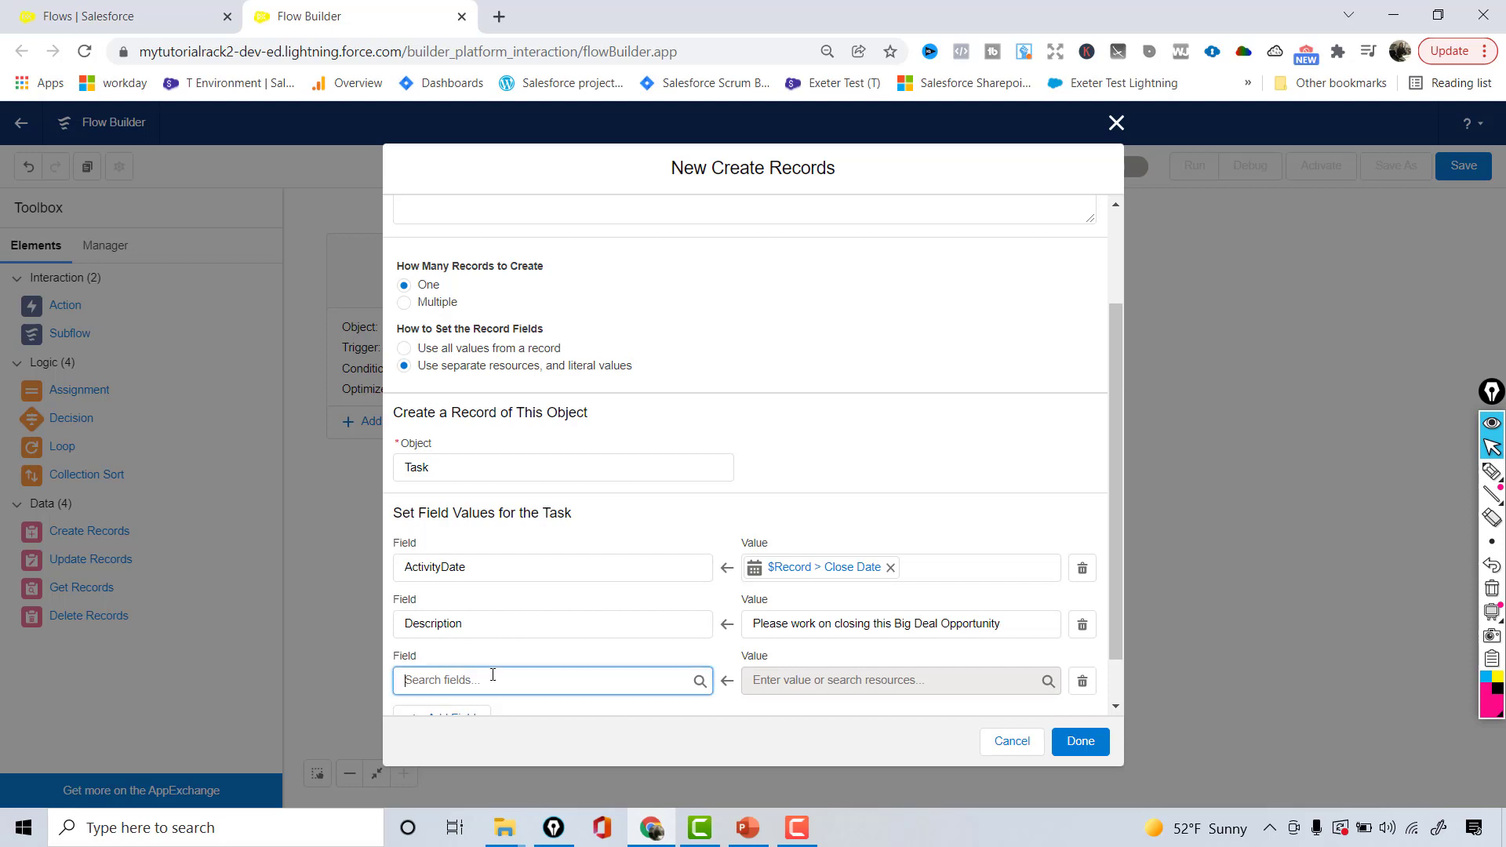
{"action": "left_click_drag", "start_coordinate": [703, 464], "coordinate": [705, 482]}
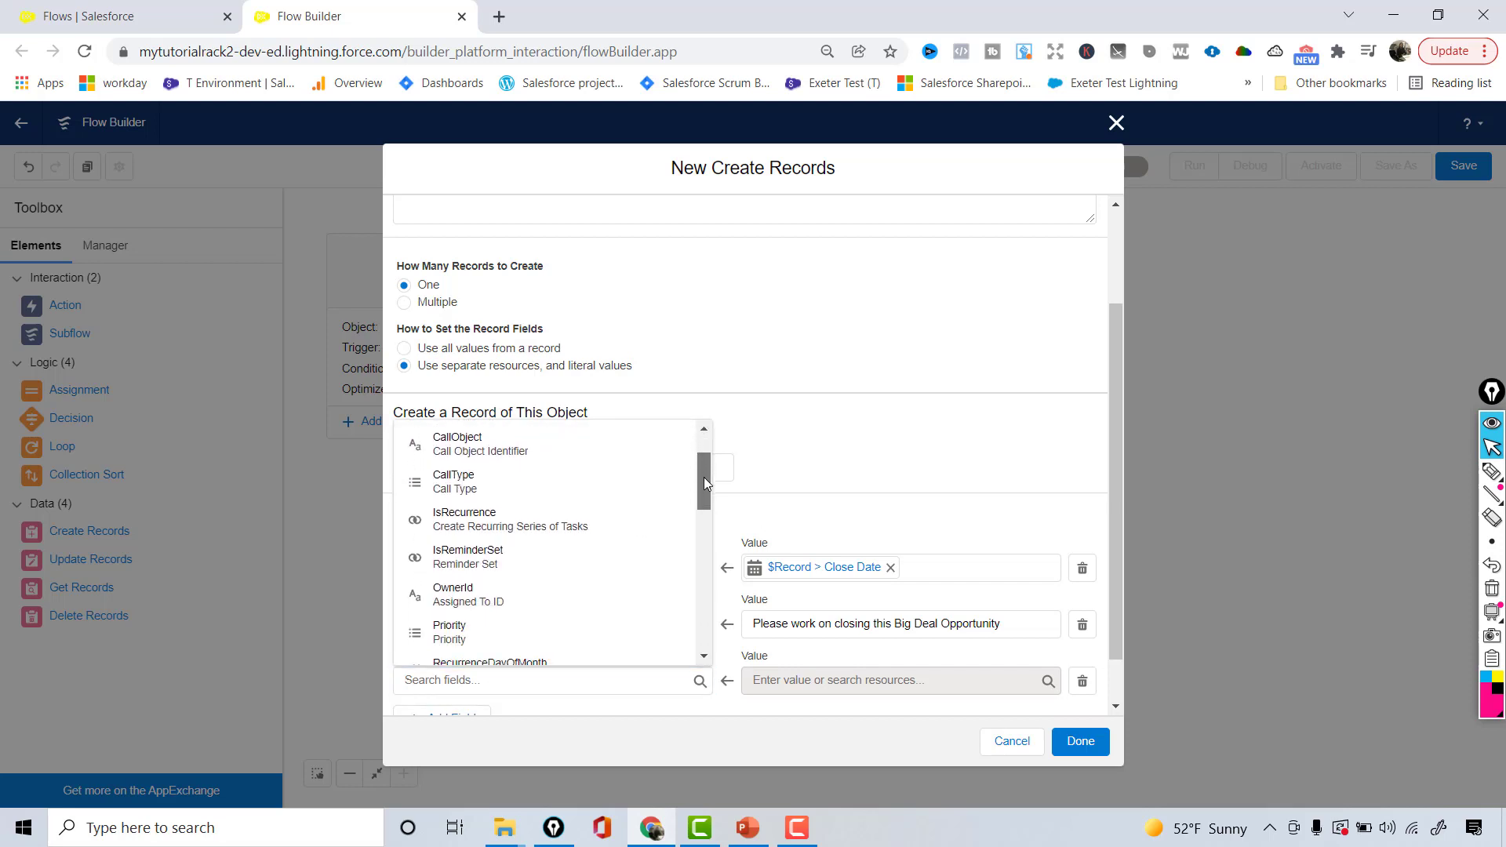
{"action": "left_click_drag", "start_coordinate": [704, 477], "coordinate": [695, 492]}
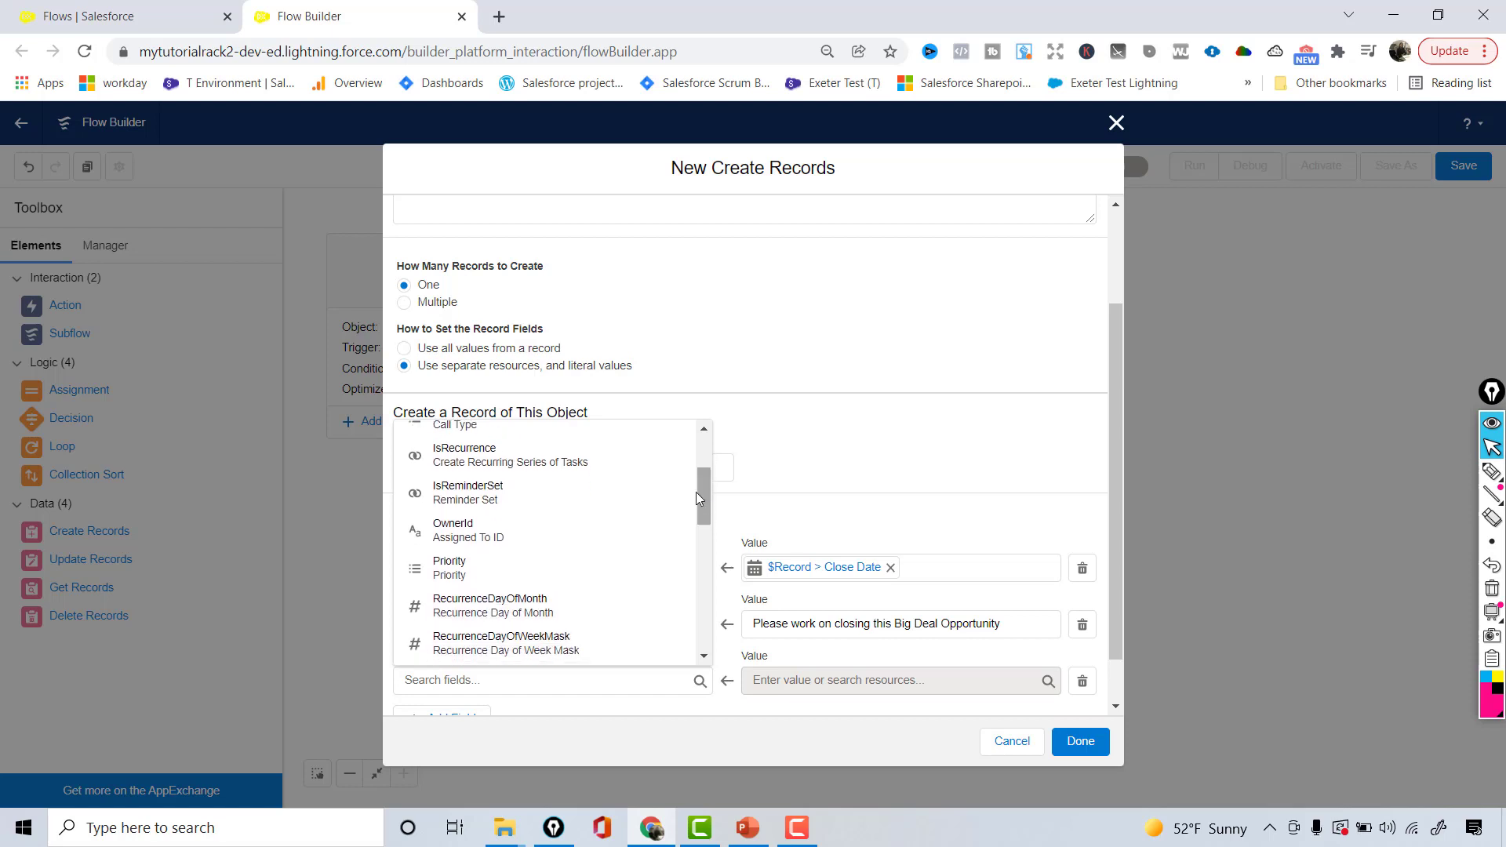
{"action": "left_click", "coordinate": [577, 524]}
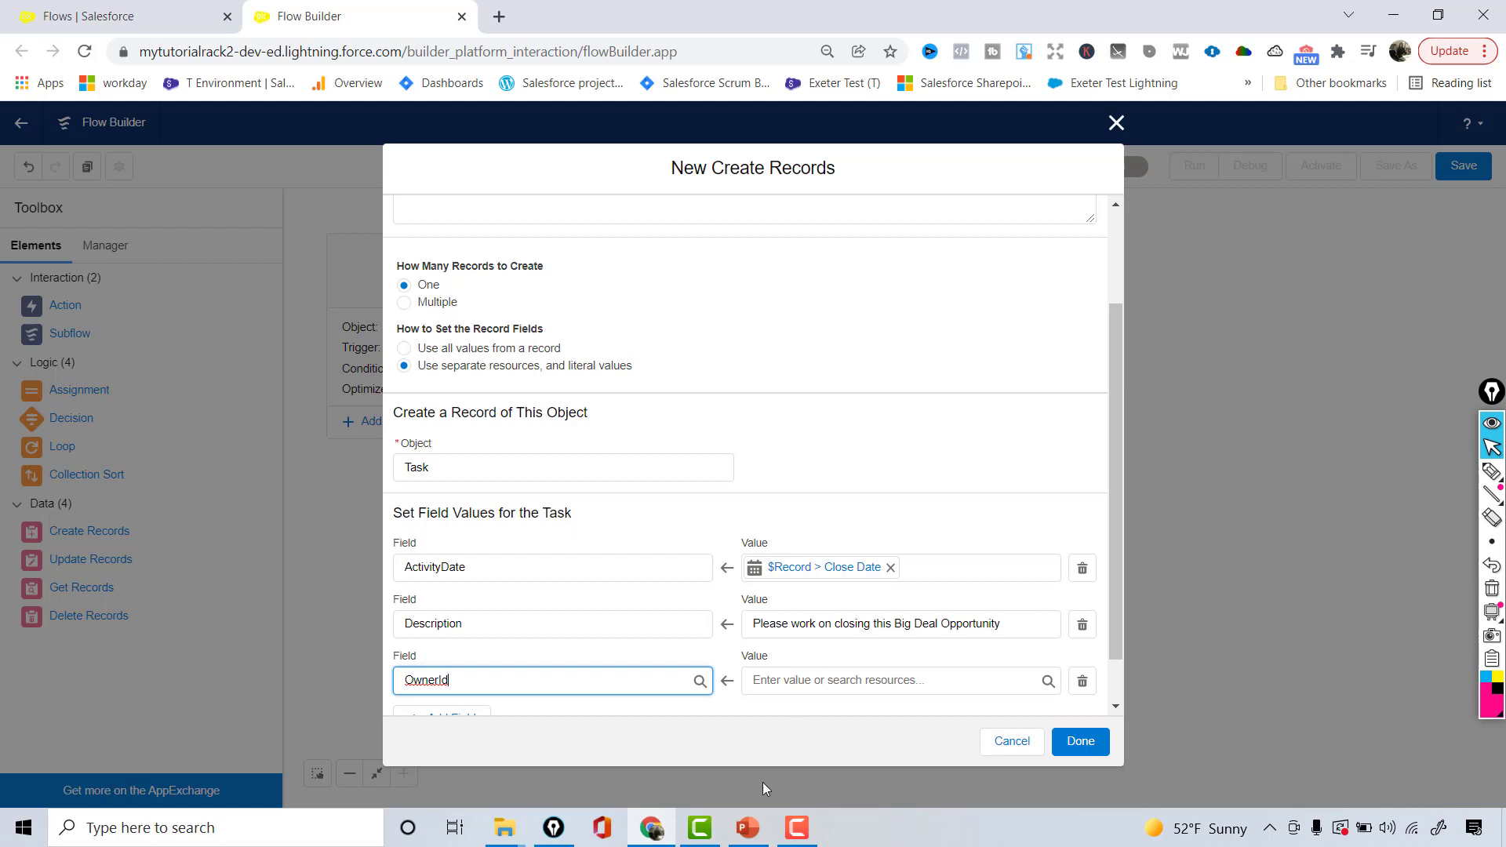
Check the flow requirement slide in PowerPoint, return to Flow Builder in Chrome and reselect OwnerId (Assigned To ID) as the third field.
{"action": "left_click", "coordinate": [749, 824]}
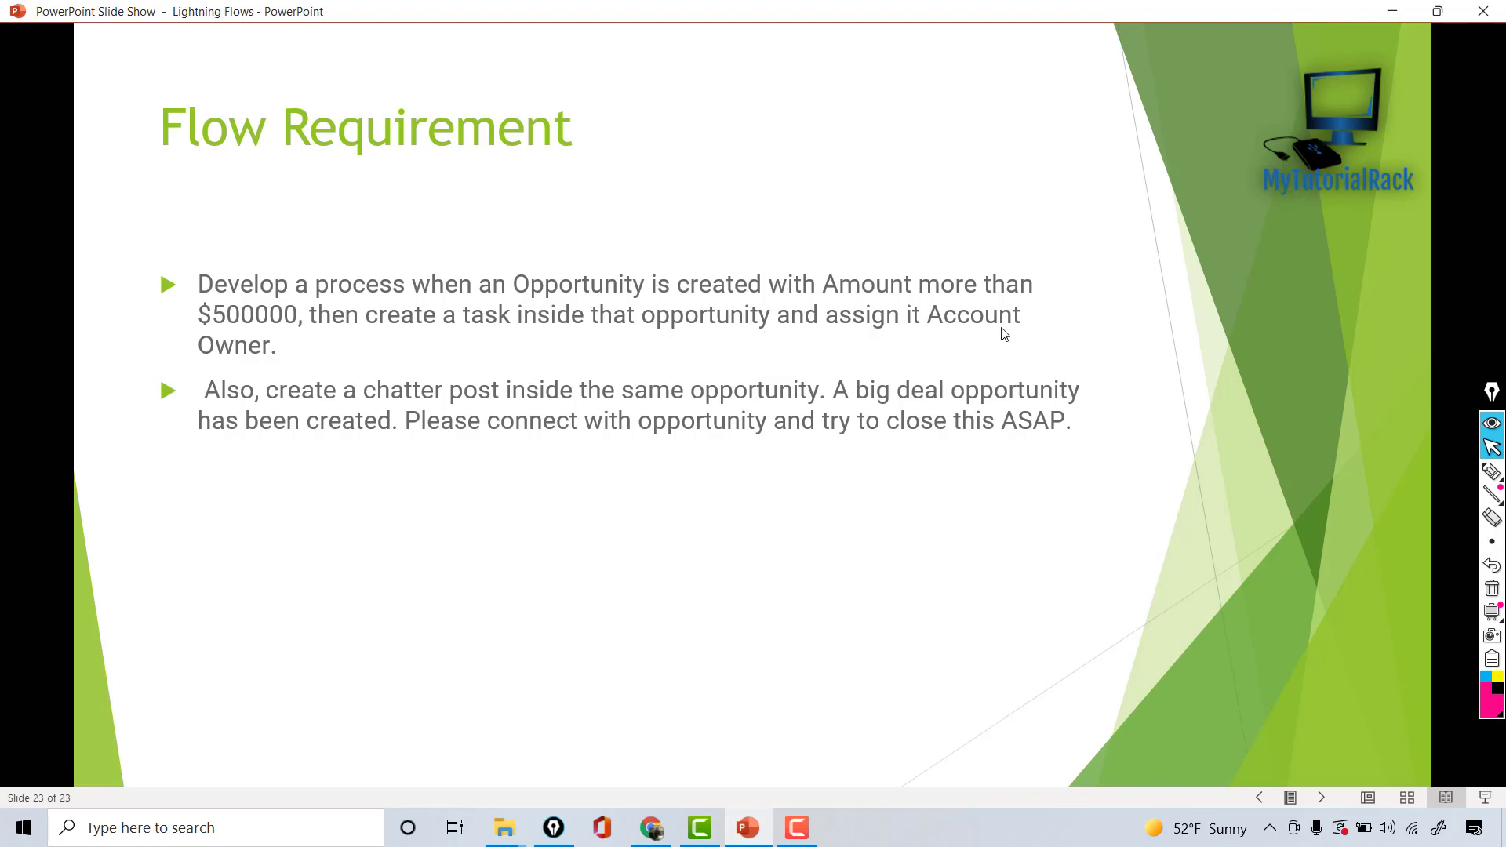
{"action": "left_click", "coordinate": [659, 831]}
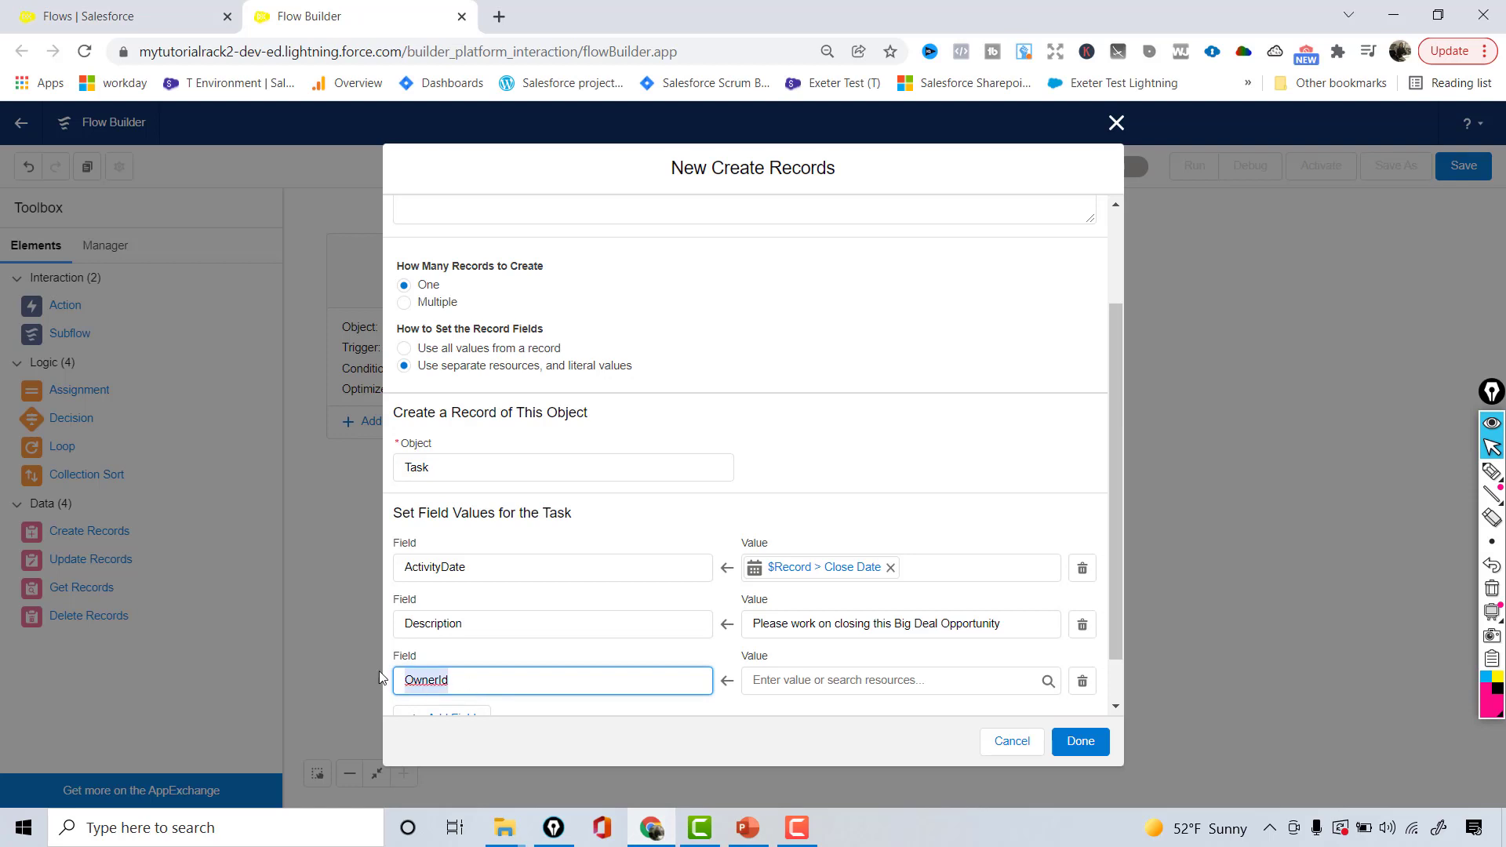
{"action": "scroll", "coordinate": [1116, 557], "scroll_direction": "down", "scroll_amount": 1}
{"action": "key", "text": "BackSpace"}
{"action": "type", "text": "Ass"}
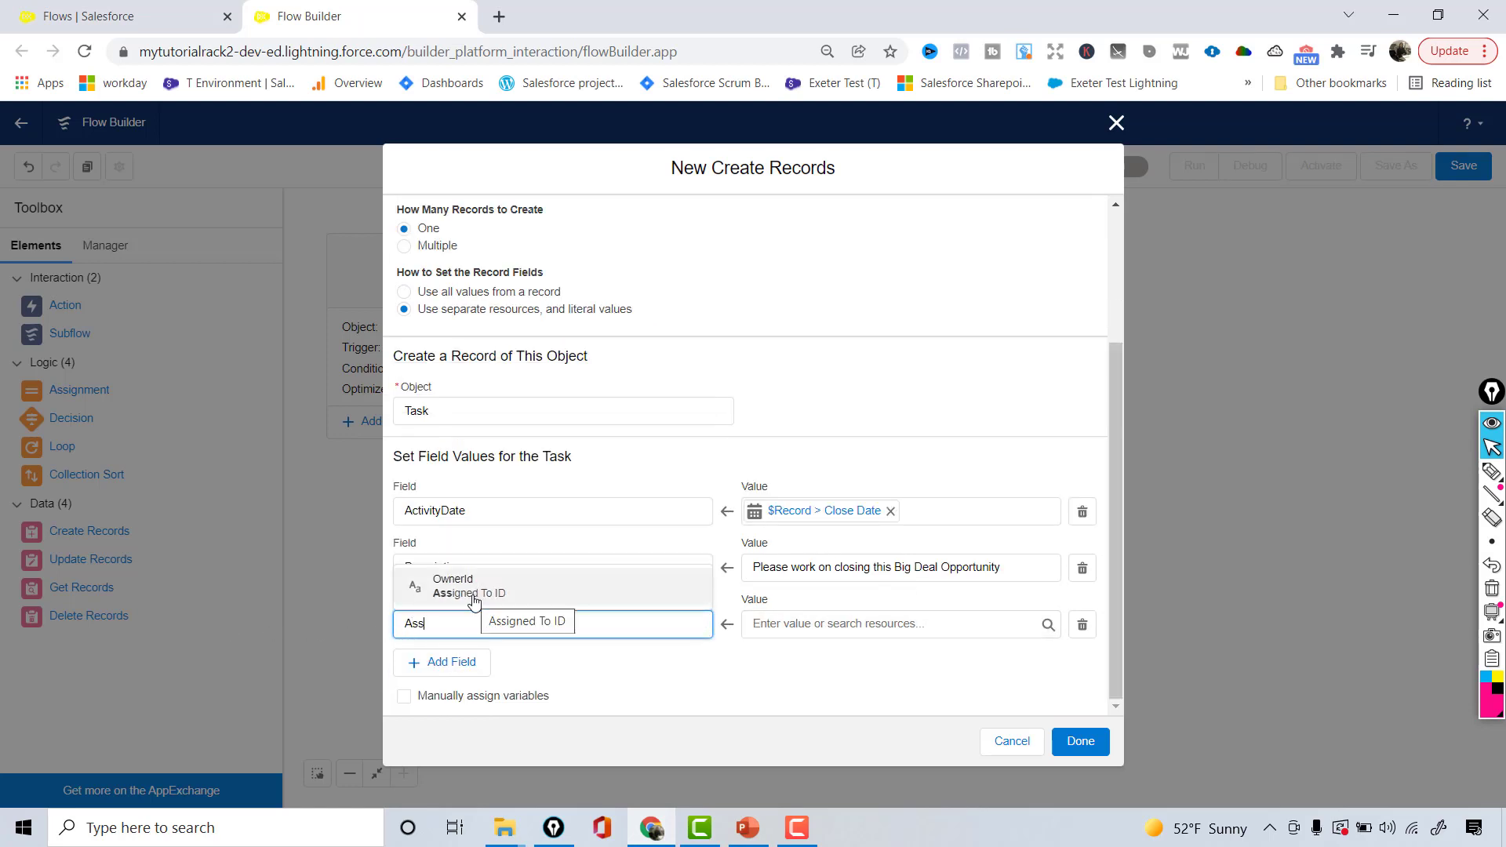
{"action": "left_click", "coordinate": [474, 601]}
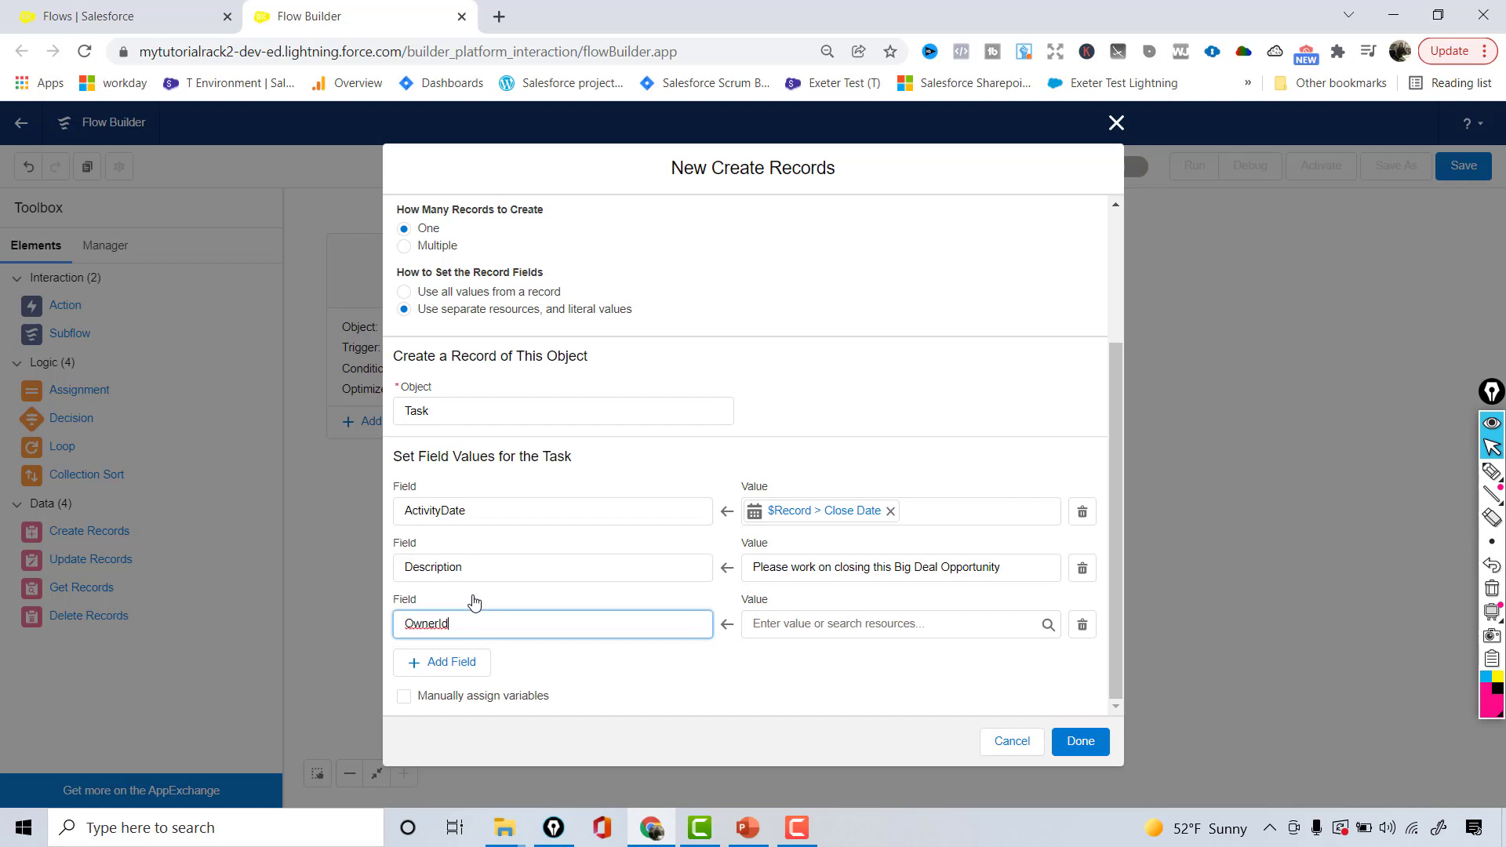
Try to set the OwnerId value to {!$Record.Account.Owner.Id}.
{"action": "left_click", "coordinate": [787, 623]}
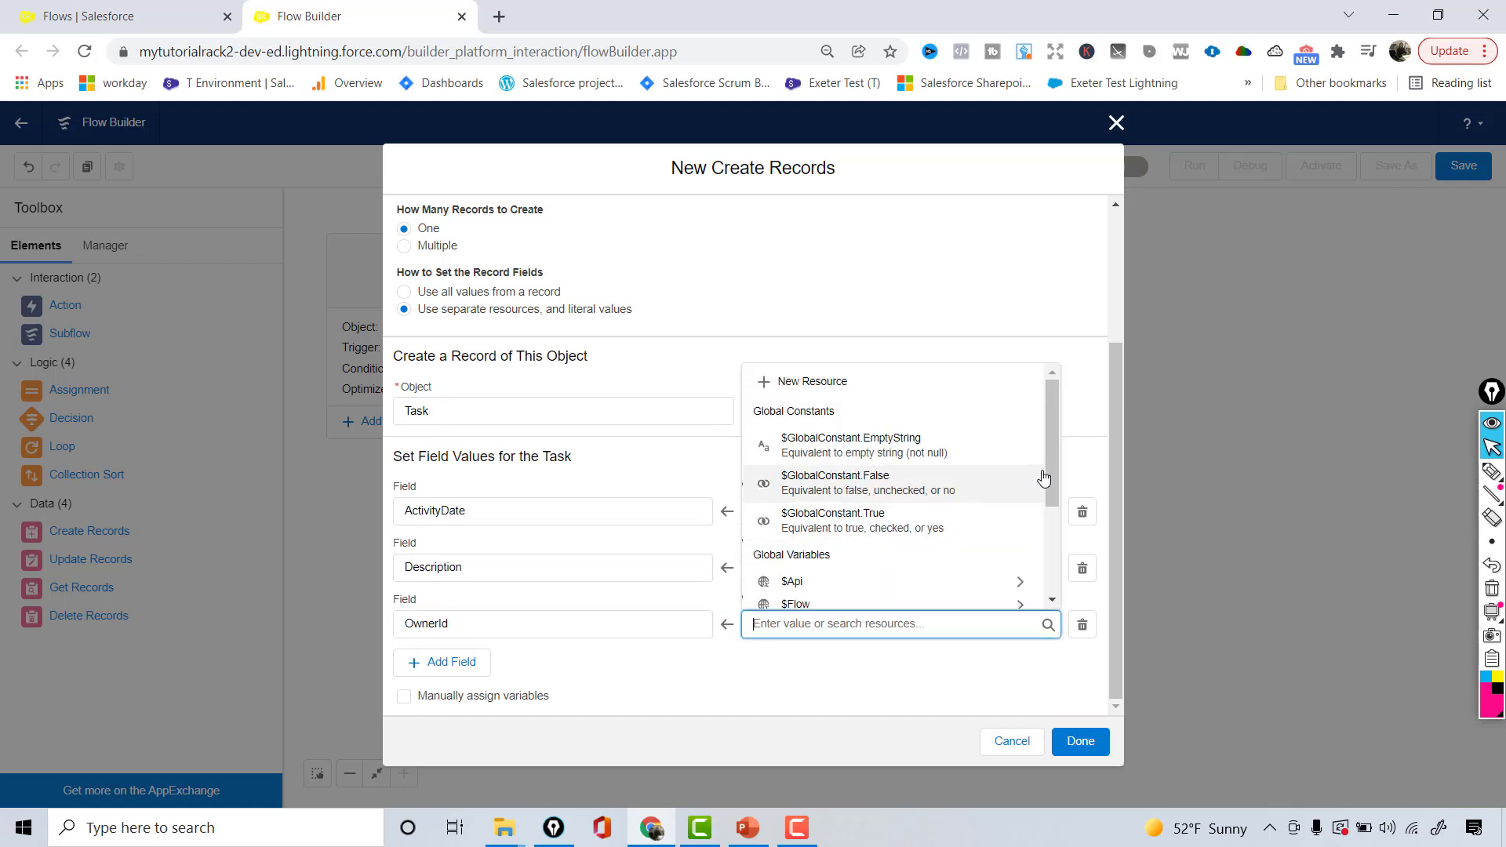
{"action": "scroll", "coordinate": [1053, 478], "scroll_direction": "down", "scroll_amount": 3}
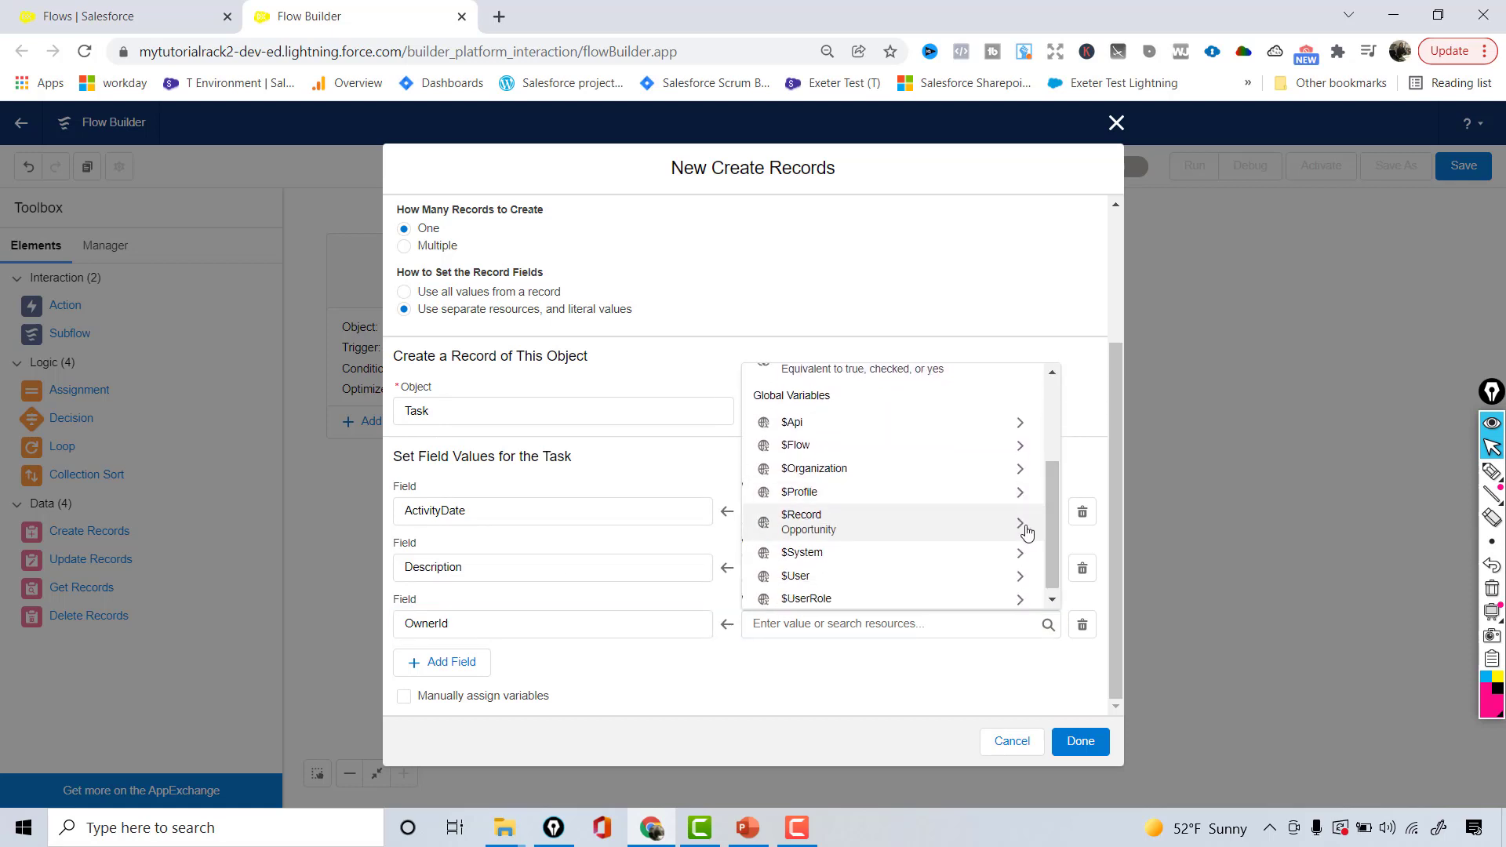
{"action": "left_click", "coordinate": [1024, 520]}
{"action": "left_click", "coordinate": [1053, 392]}
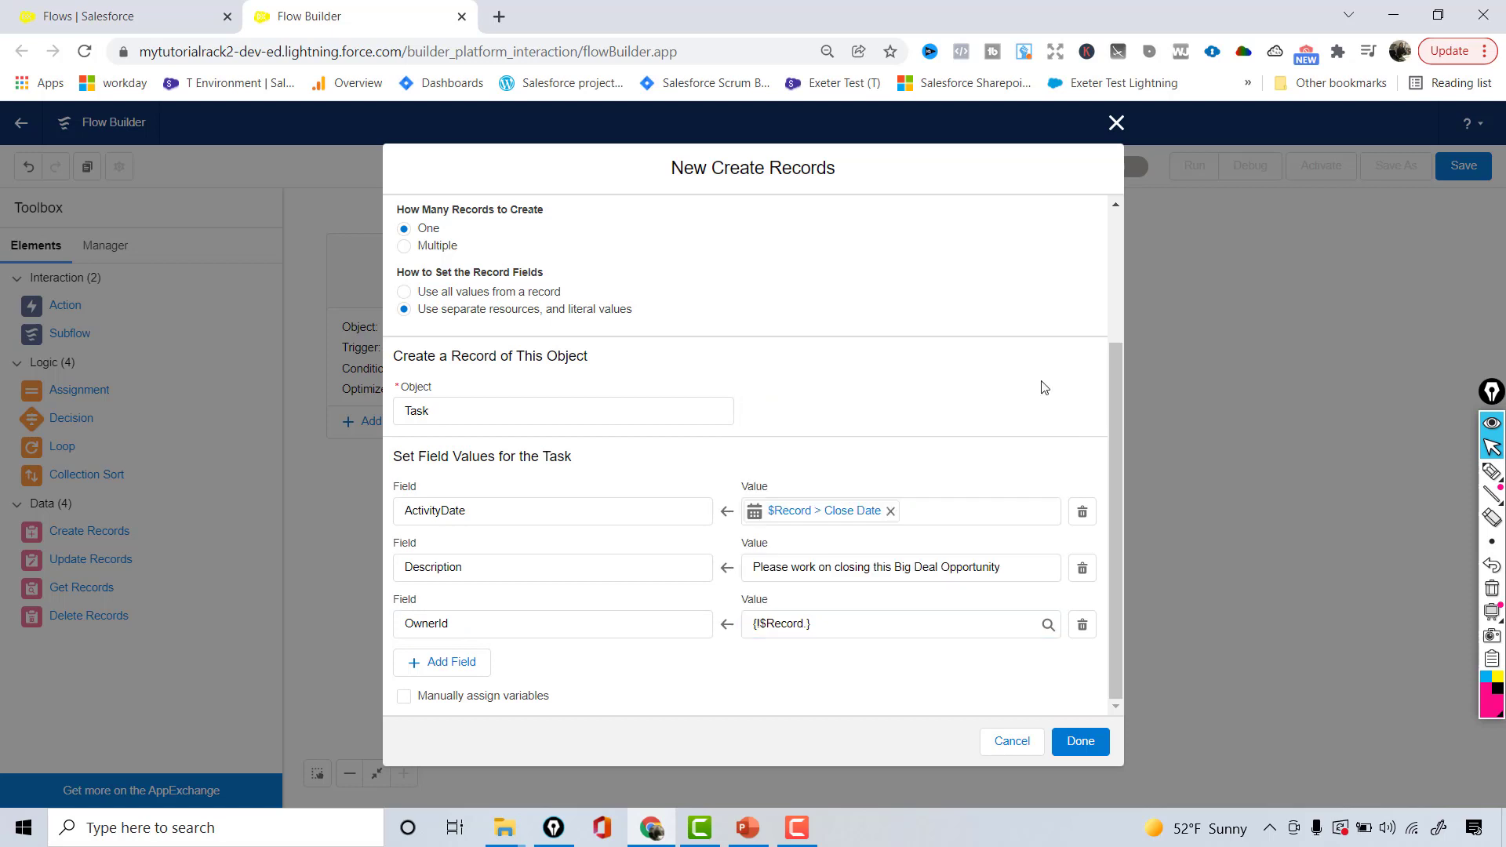
{"action": "left_click", "coordinate": [951, 622]}
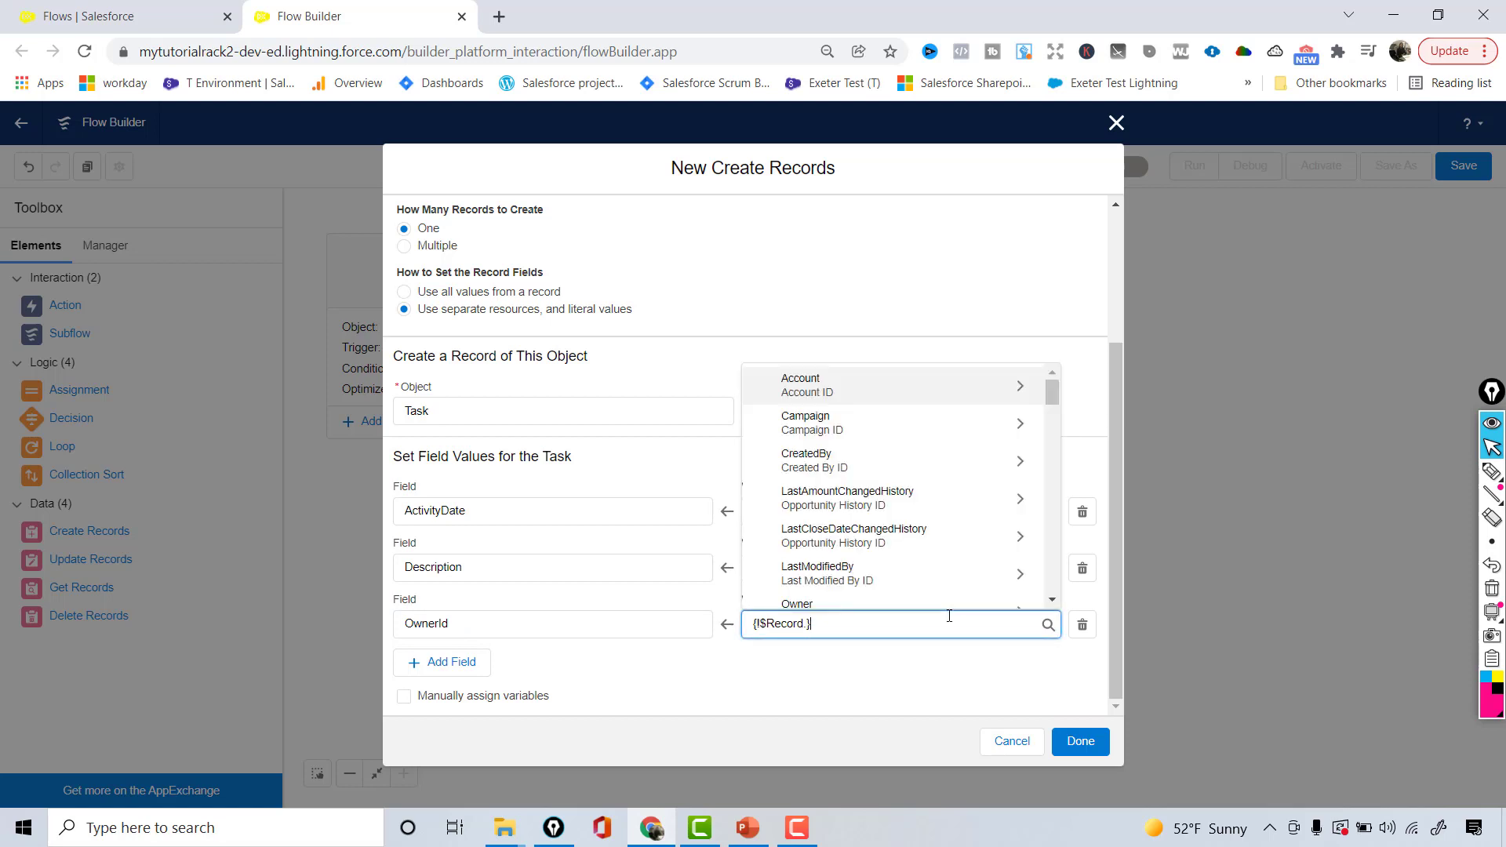
{"action": "left_click", "coordinate": [1031, 390]}
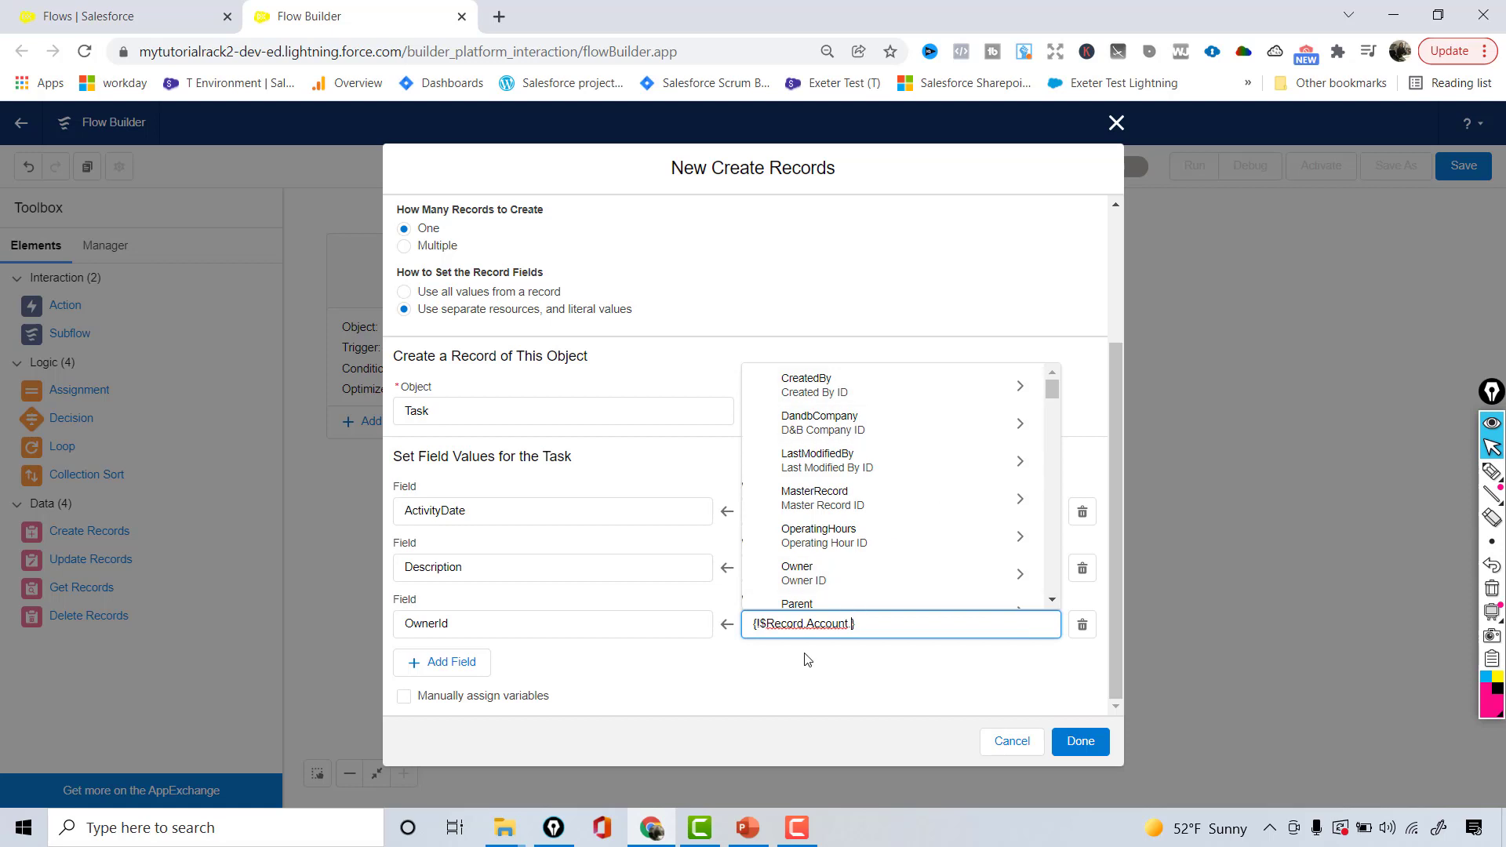
{"action": "left_click", "coordinate": [821, 578]}
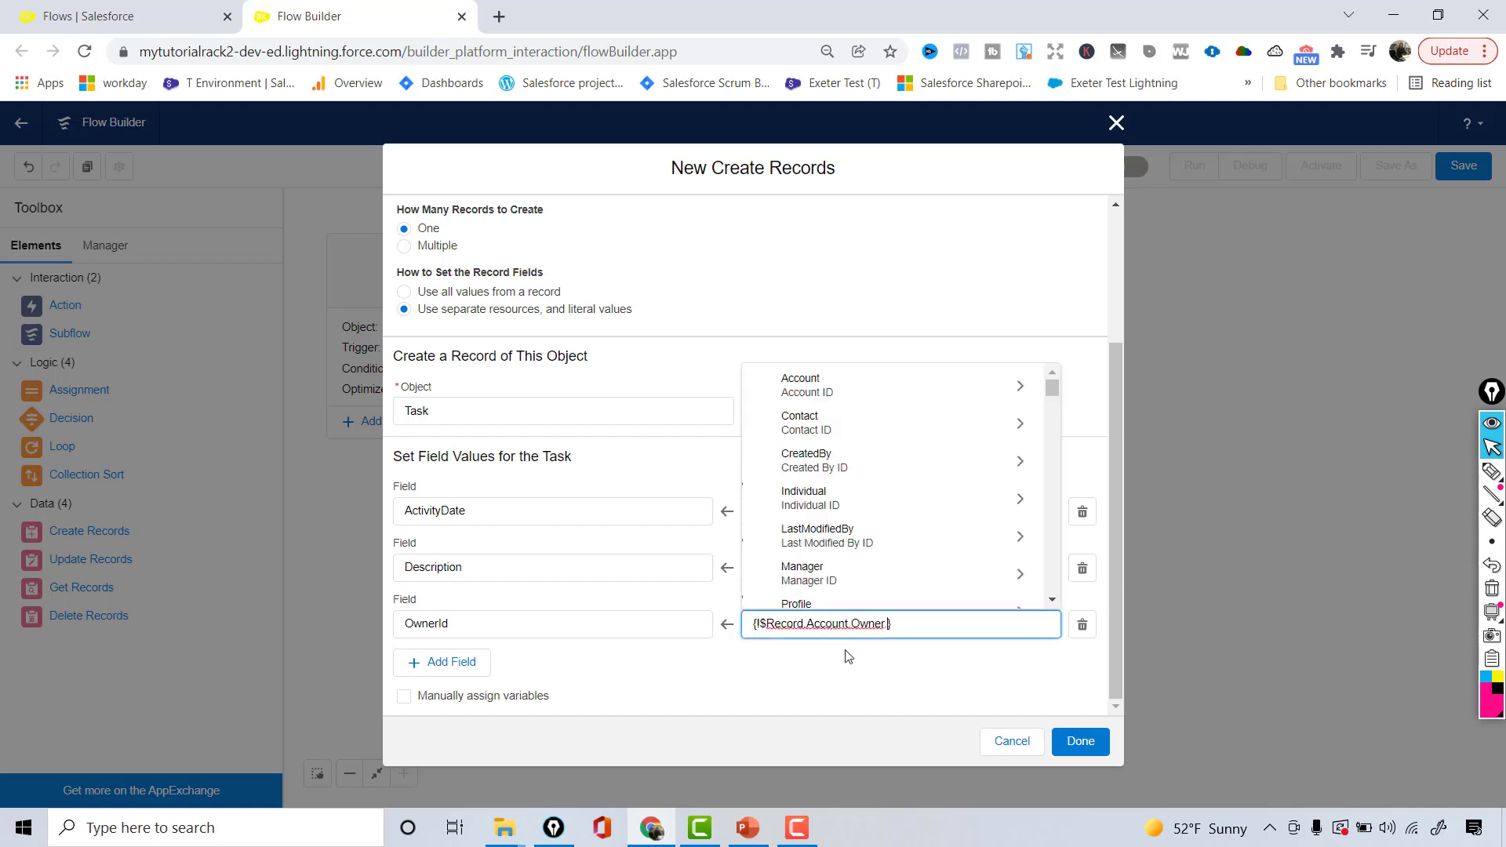
{"action": "left_click", "coordinate": [866, 675]}
{"action": "type", "text": ".Id"}
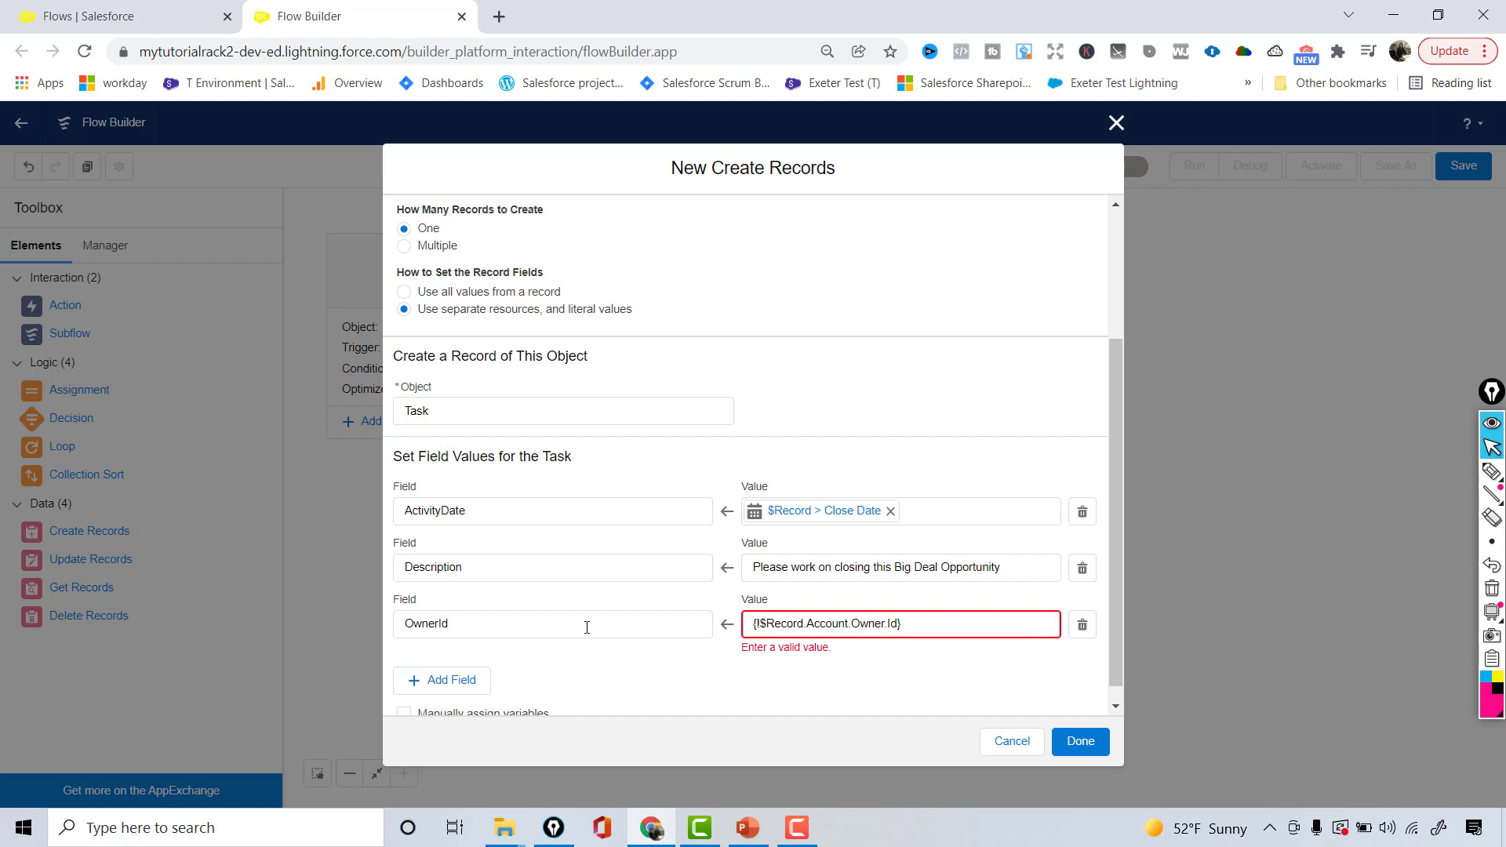
Clear the OwnerId value and reselect the account owner's user ID as $Record > Account ID > Owner ID > User ID.
{"action": "left_click", "coordinate": [952, 622]}
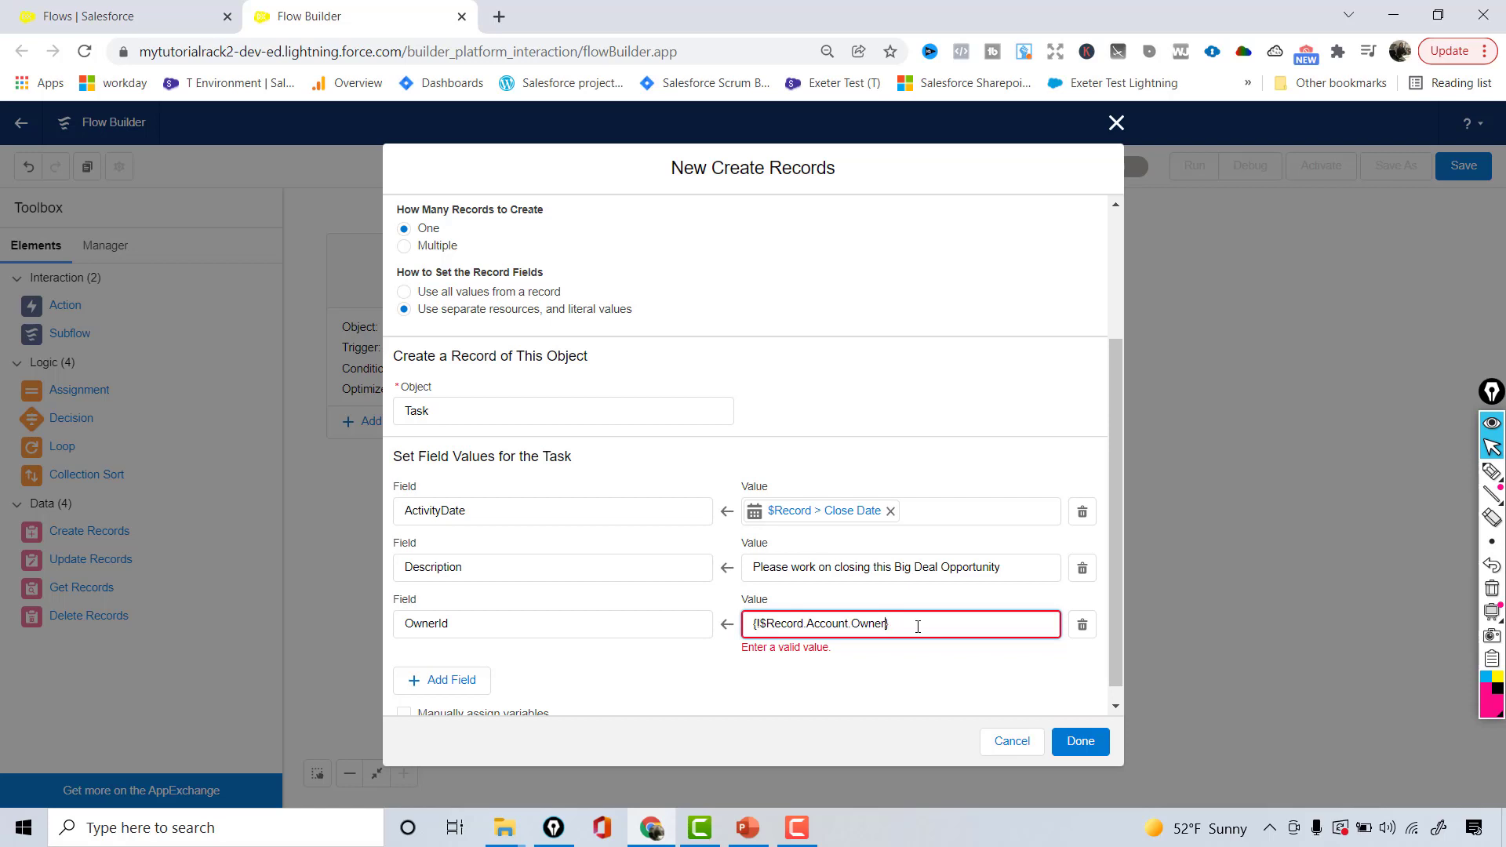
{"action": "key", "text": "BackSpace"}
{"action": "key", "text": "BackSpace"}
{"action": "key", "text": "BackSpace"}
{"action": "key", "text": "BackSpace"}
{"action": "key", "text": "BackSpace"}
{"action": "key", "text": "BackSpace"}
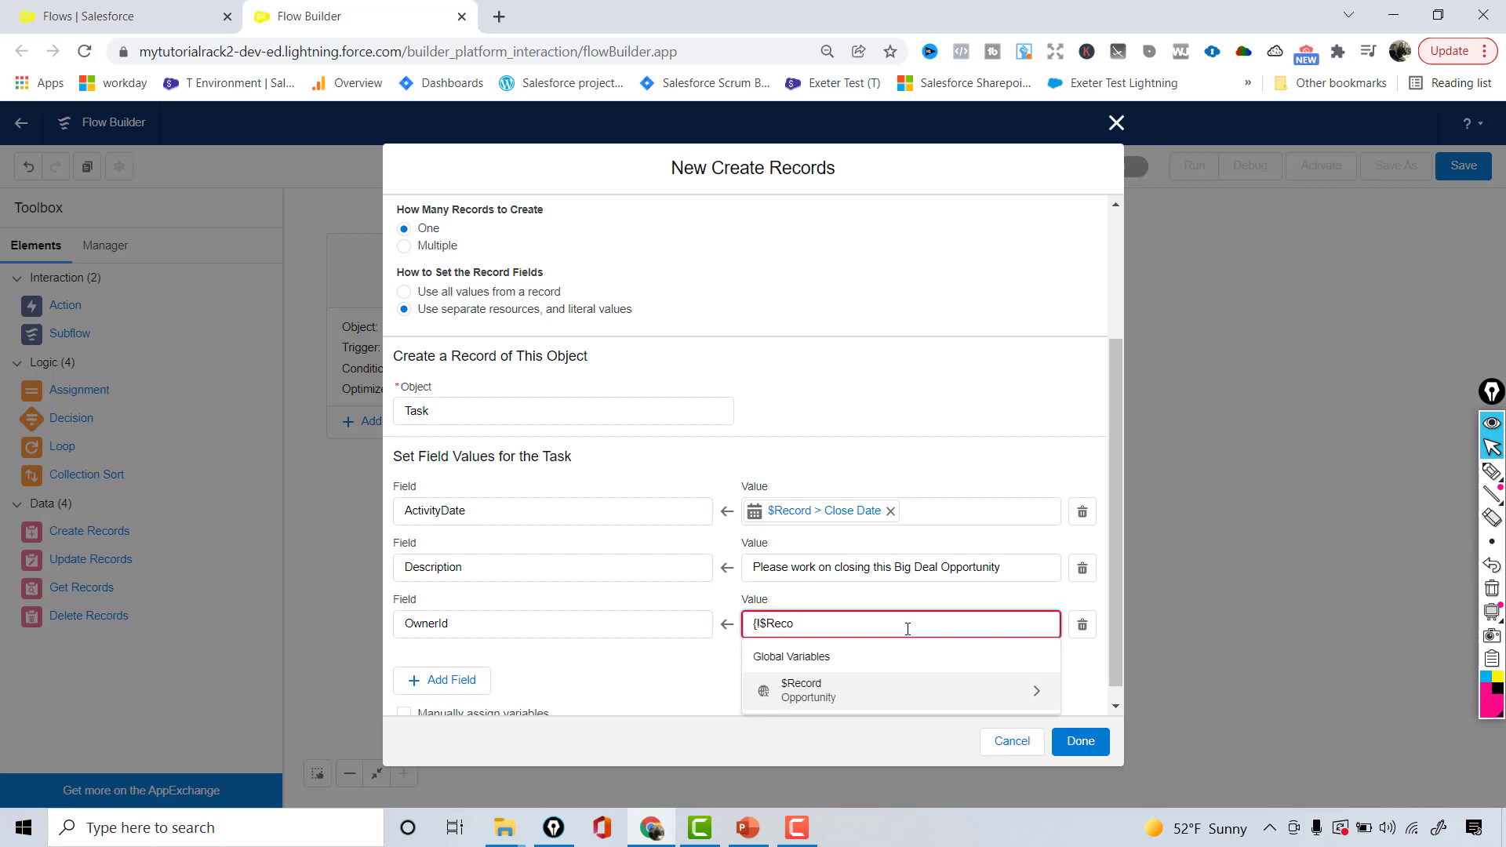
{"action": "left_click", "coordinate": [1037, 693]}
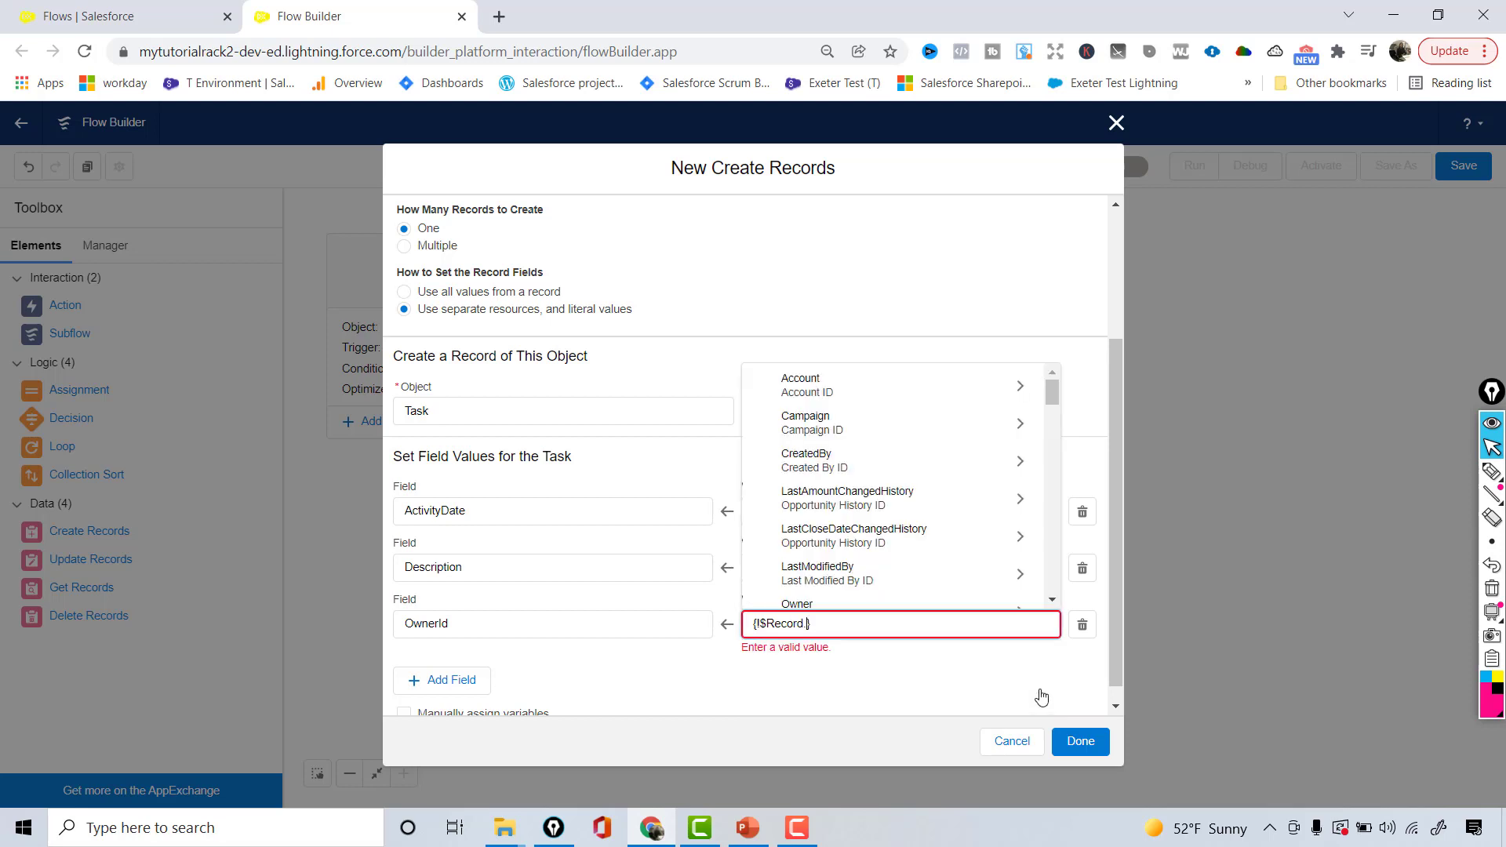
{"action": "left_click", "coordinate": [1029, 394]}
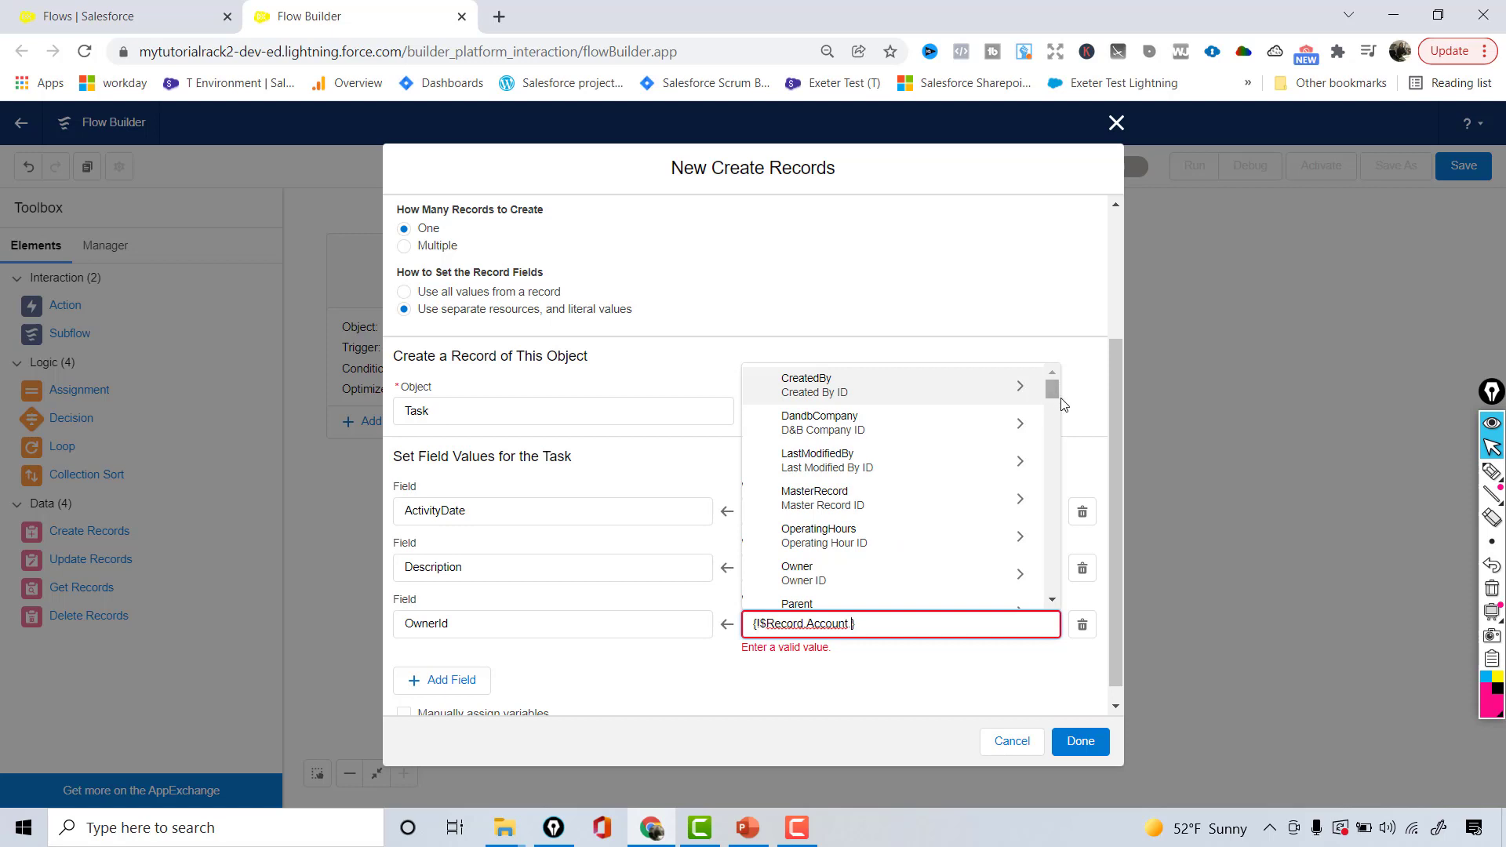
{"action": "left_click", "coordinate": [797, 575]}
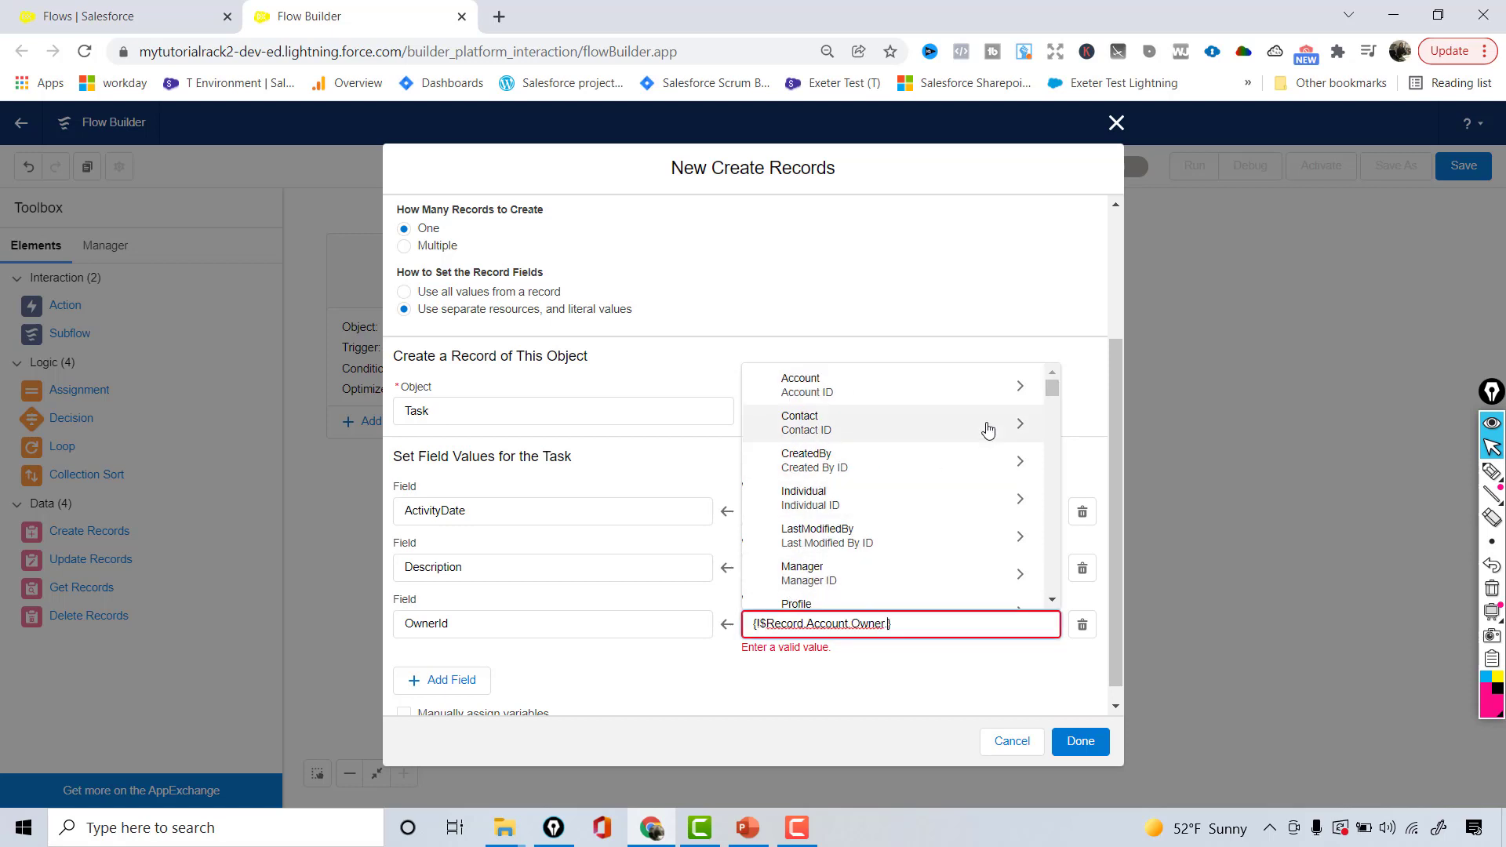
{"action": "scroll", "coordinate": [988, 430], "scroll_direction": "down", "scroll_amount": 5}
{"action": "left_click", "coordinate": [810, 381]}
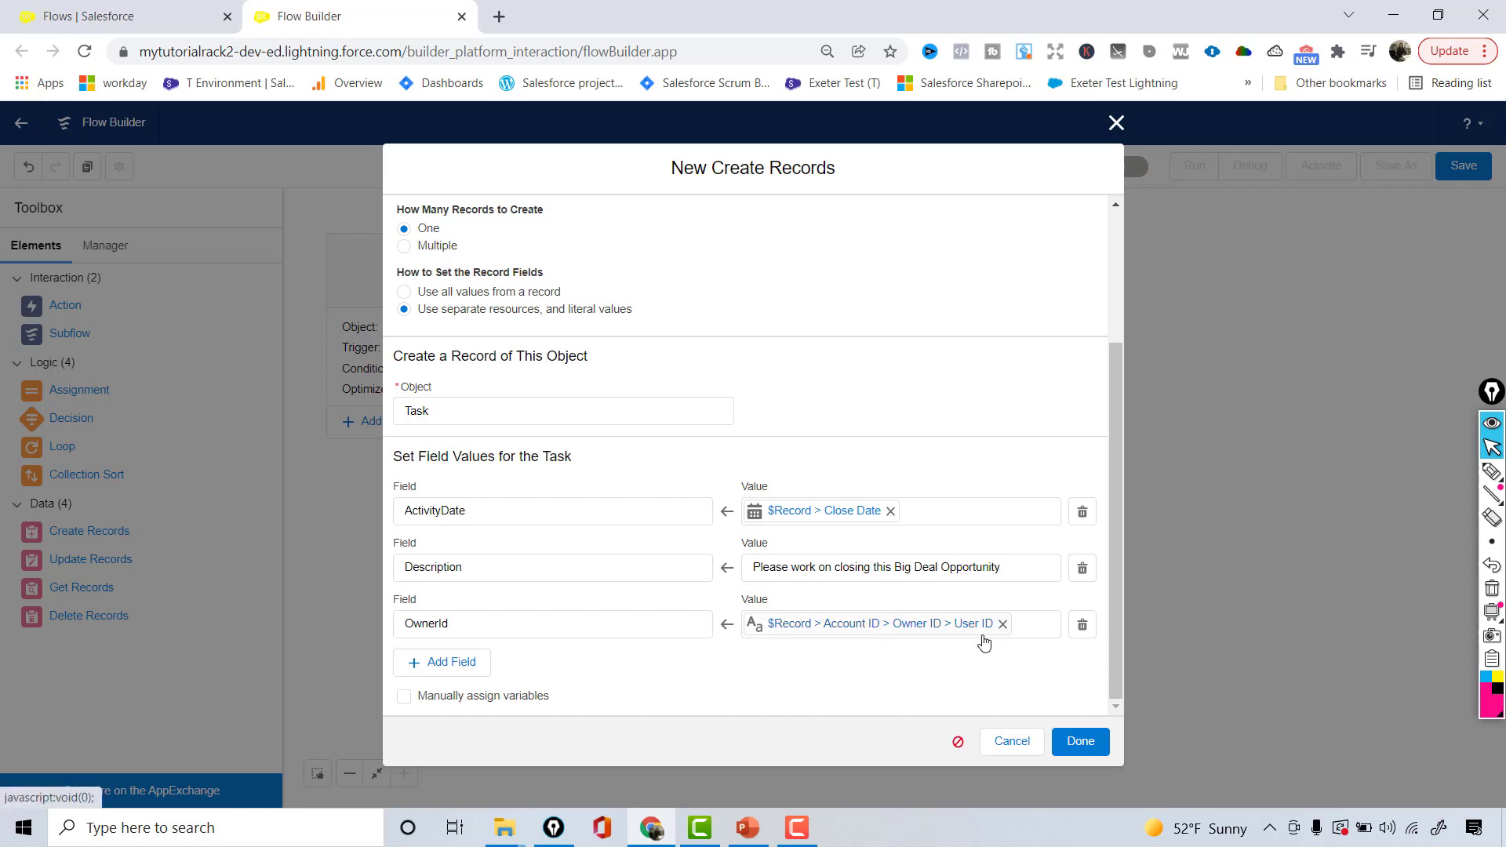
Add a fourth field row to the task and choose WhatId (Related To ID) as the field.
{"action": "left_click", "coordinate": [426, 664]}
{"action": "left_click", "coordinate": [427, 679]}
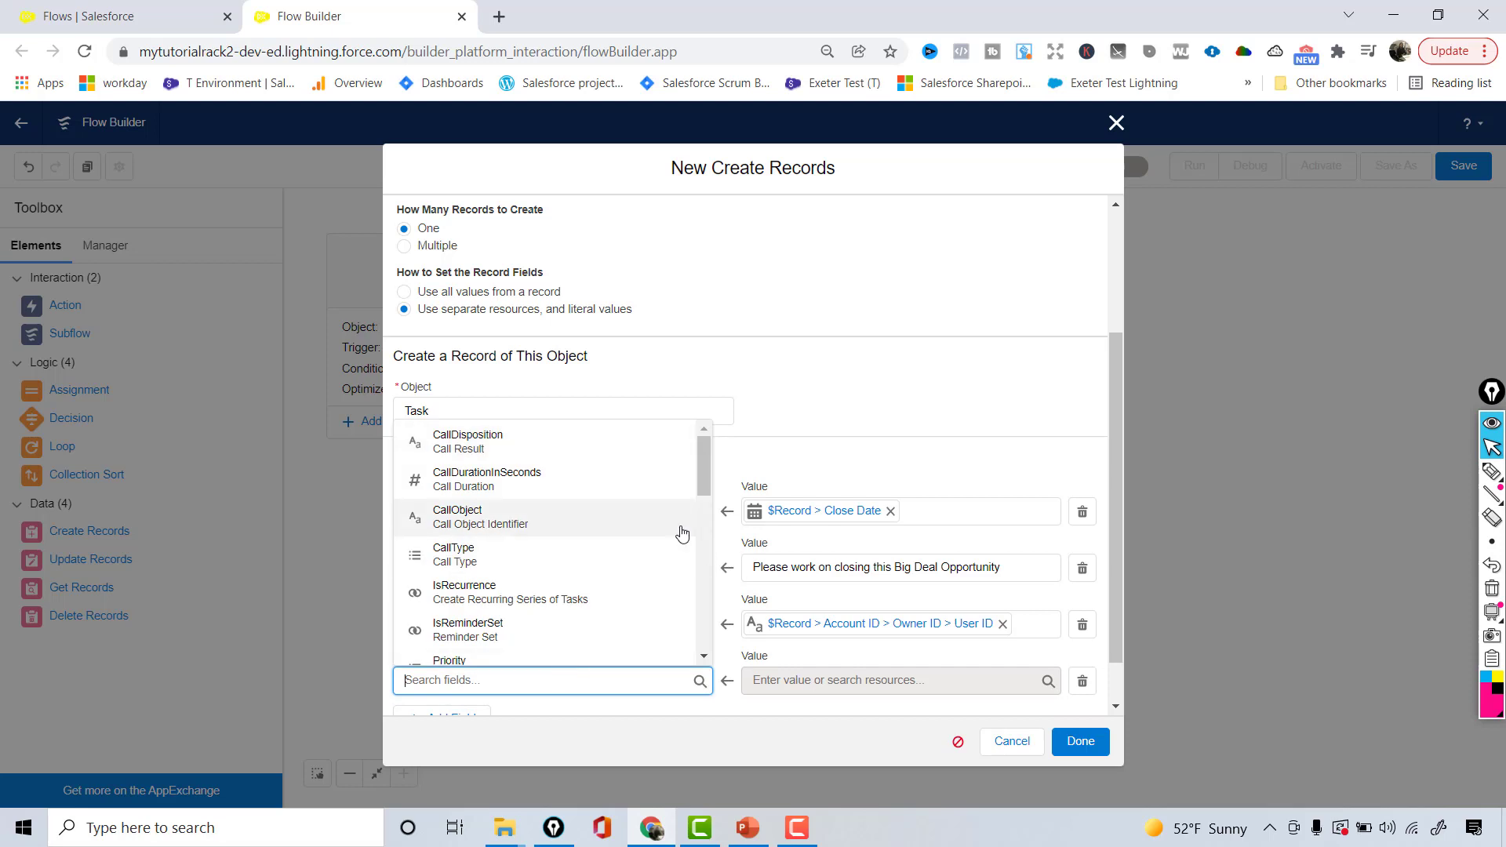
{"action": "type", "text": "Rel"}
{"action": "key", "text": "BackSpace"}
{"action": "type", "text": "l"}
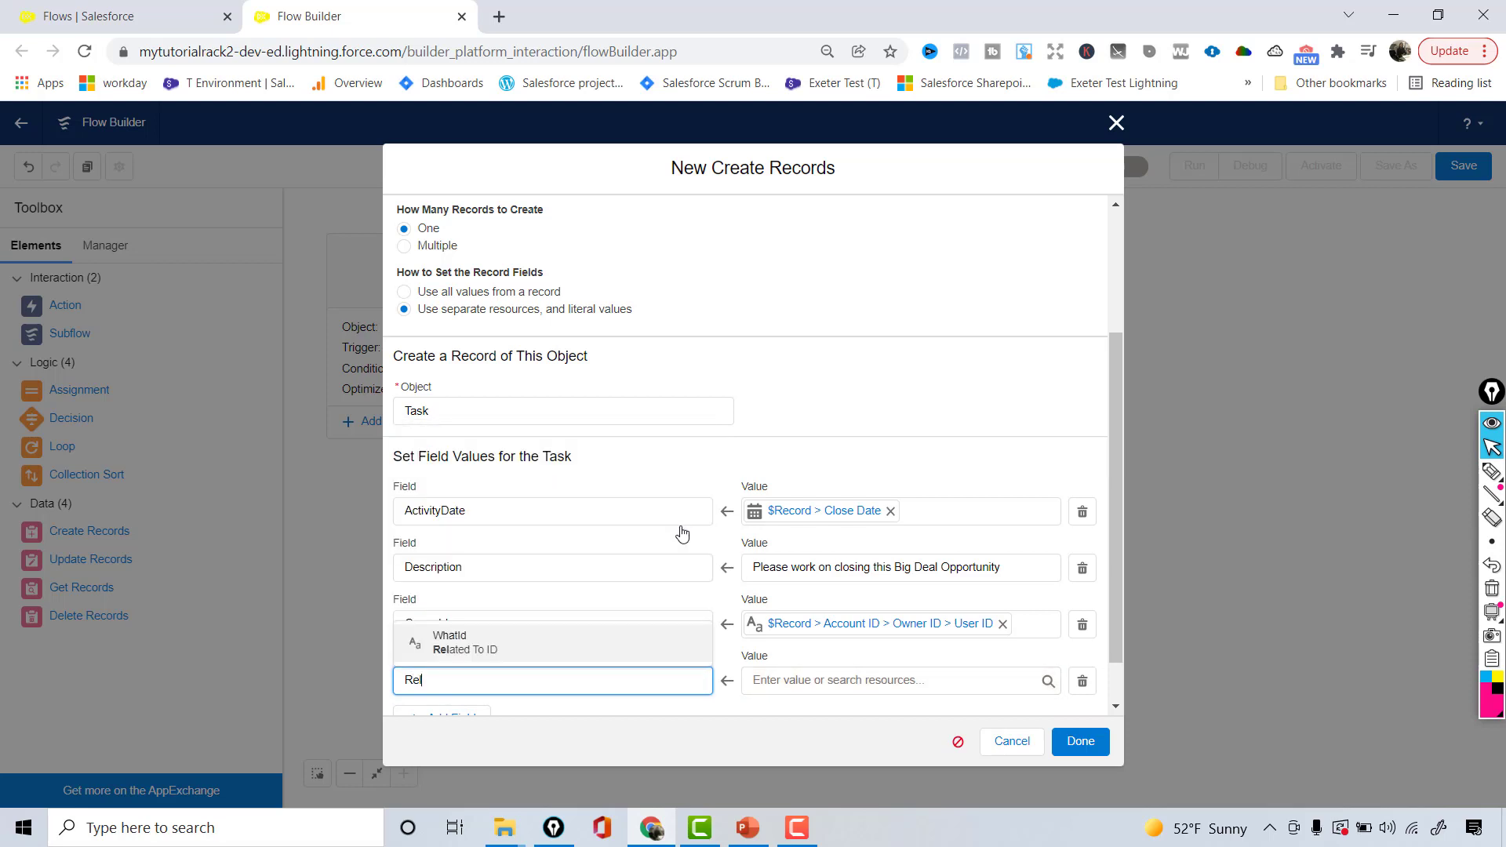
{"action": "left_click", "coordinate": [449, 639]}
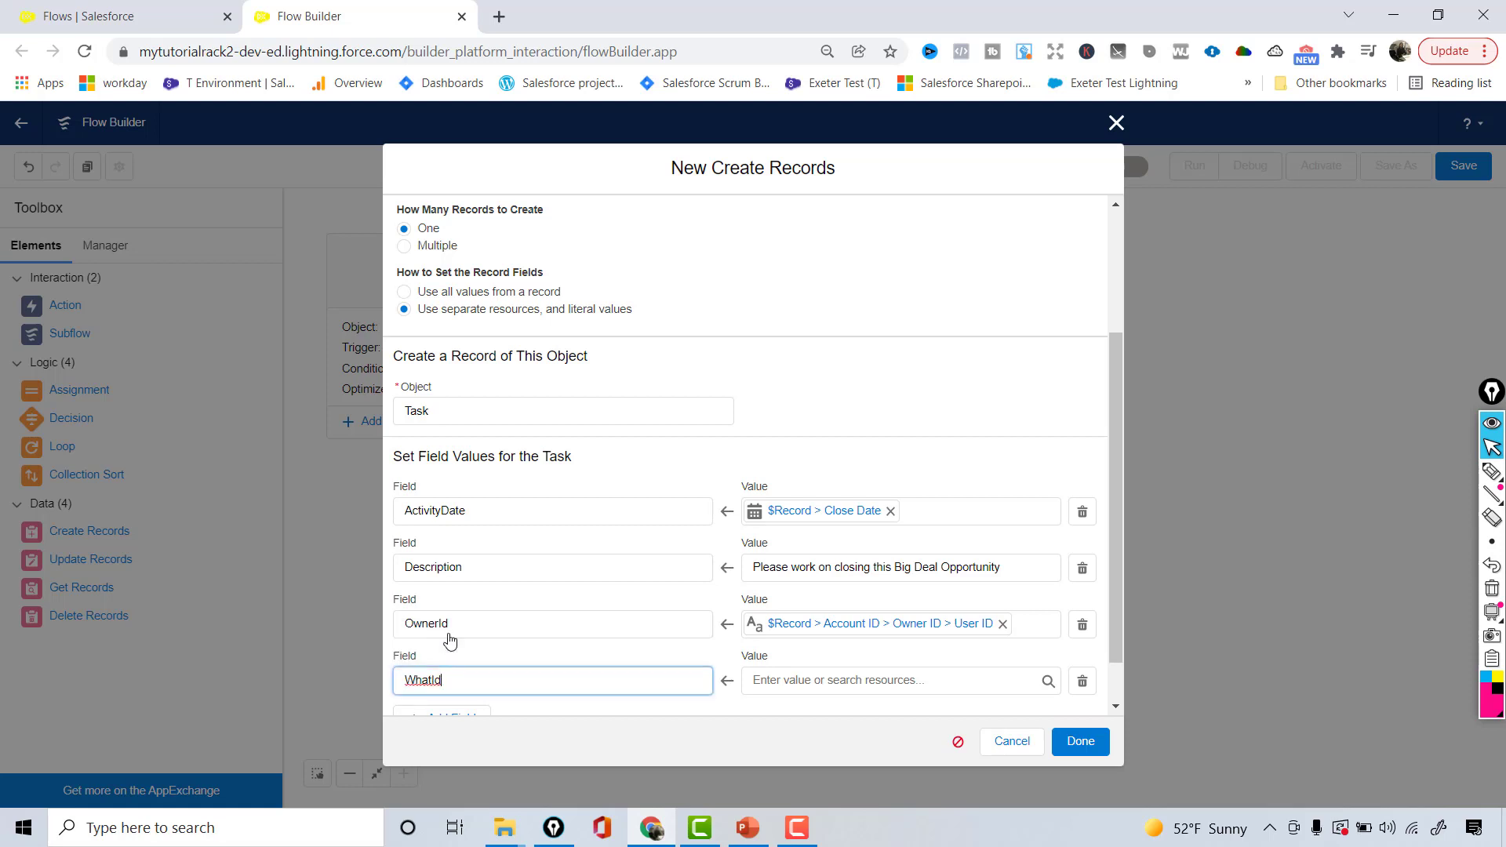
Set the WhatId value to the triggering opportunity's ID, {!$Record.Id}.
{"action": "left_click", "coordinate": [817, 682]}
{"action": "scroll", "coordinate": [1054, 506], "scroll_direction": "down", "scroll_amount": 2}
{"action": "left_click", "coordinate": [949, 614]}
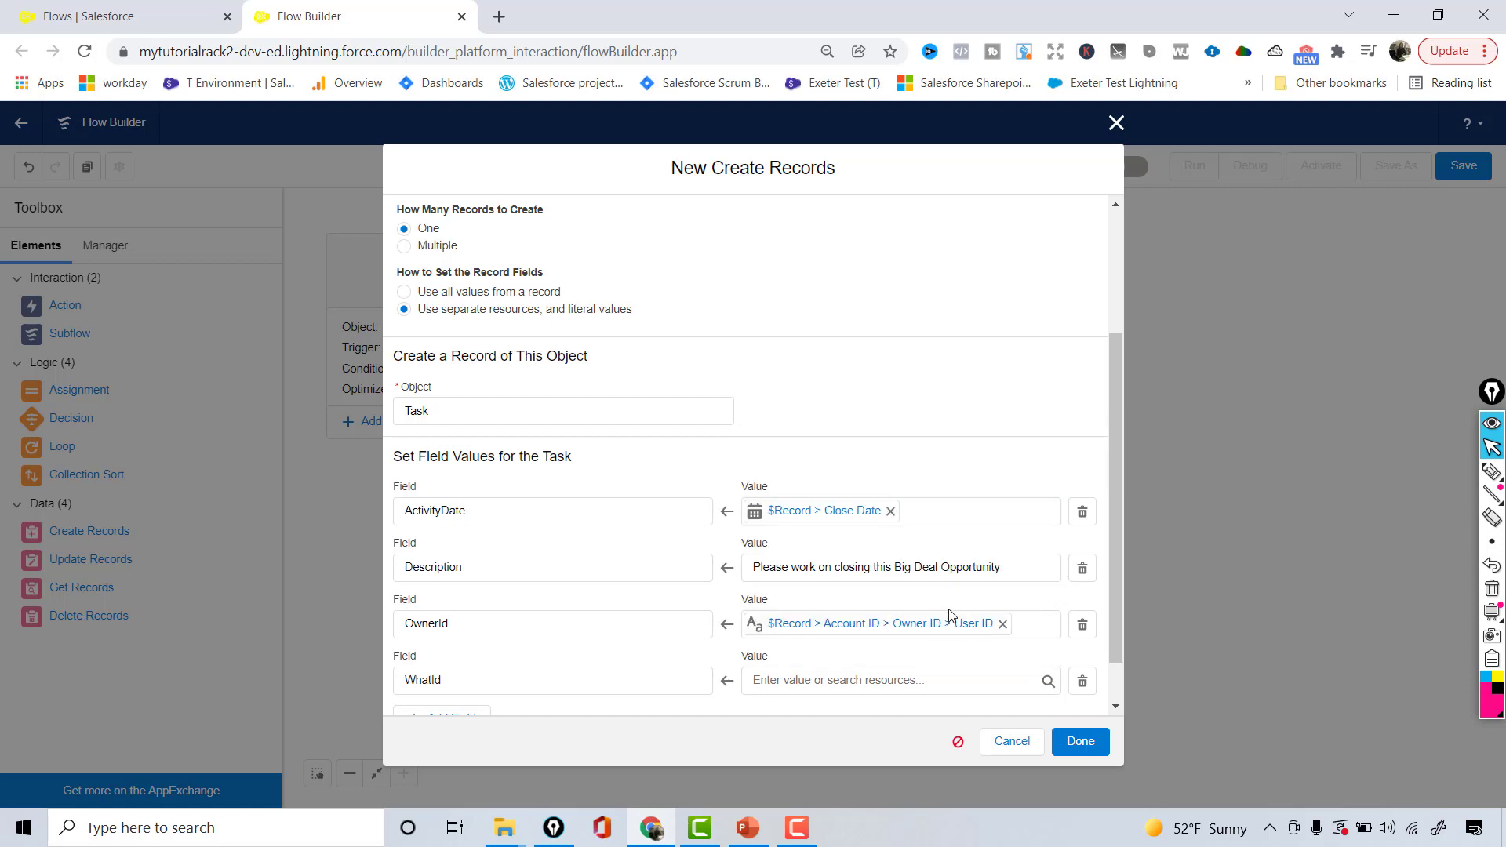
{"action": "left_click", "coordinate": [877, 681]}
{"action": "scroll", "coordinate": [1053, 539], "scroll_direction": "down", "scroll_amount": 3}
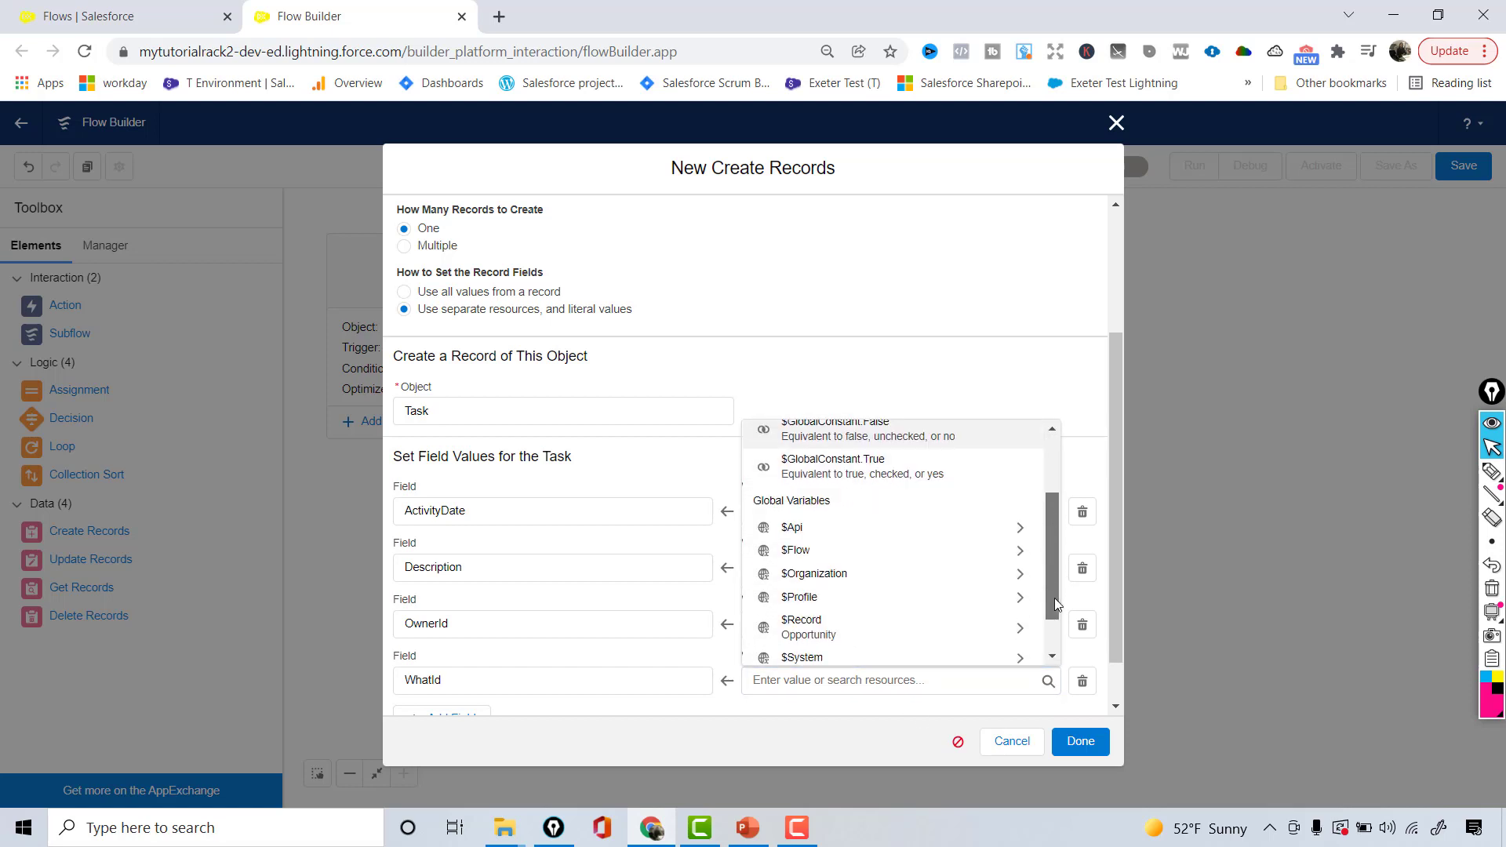
{"action": "left_click", "coordinate": [1018, 590]}
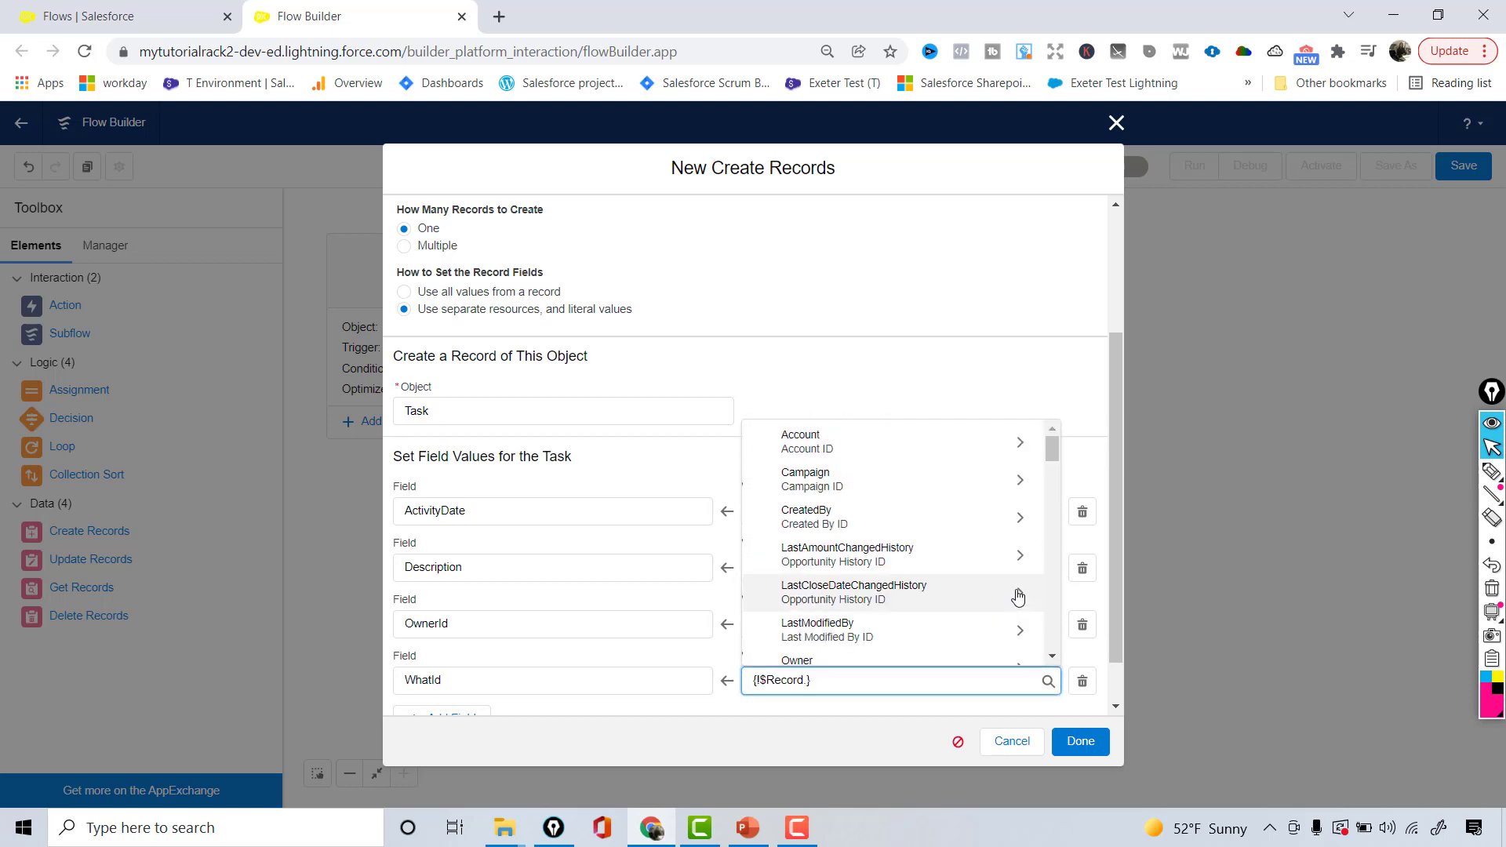
{"action": "left_click_drag", "start_coordinate": [1053, 449], "coordinate": [1057, 543]}
{"action": "left_click", "coordinate": [797, 579]}
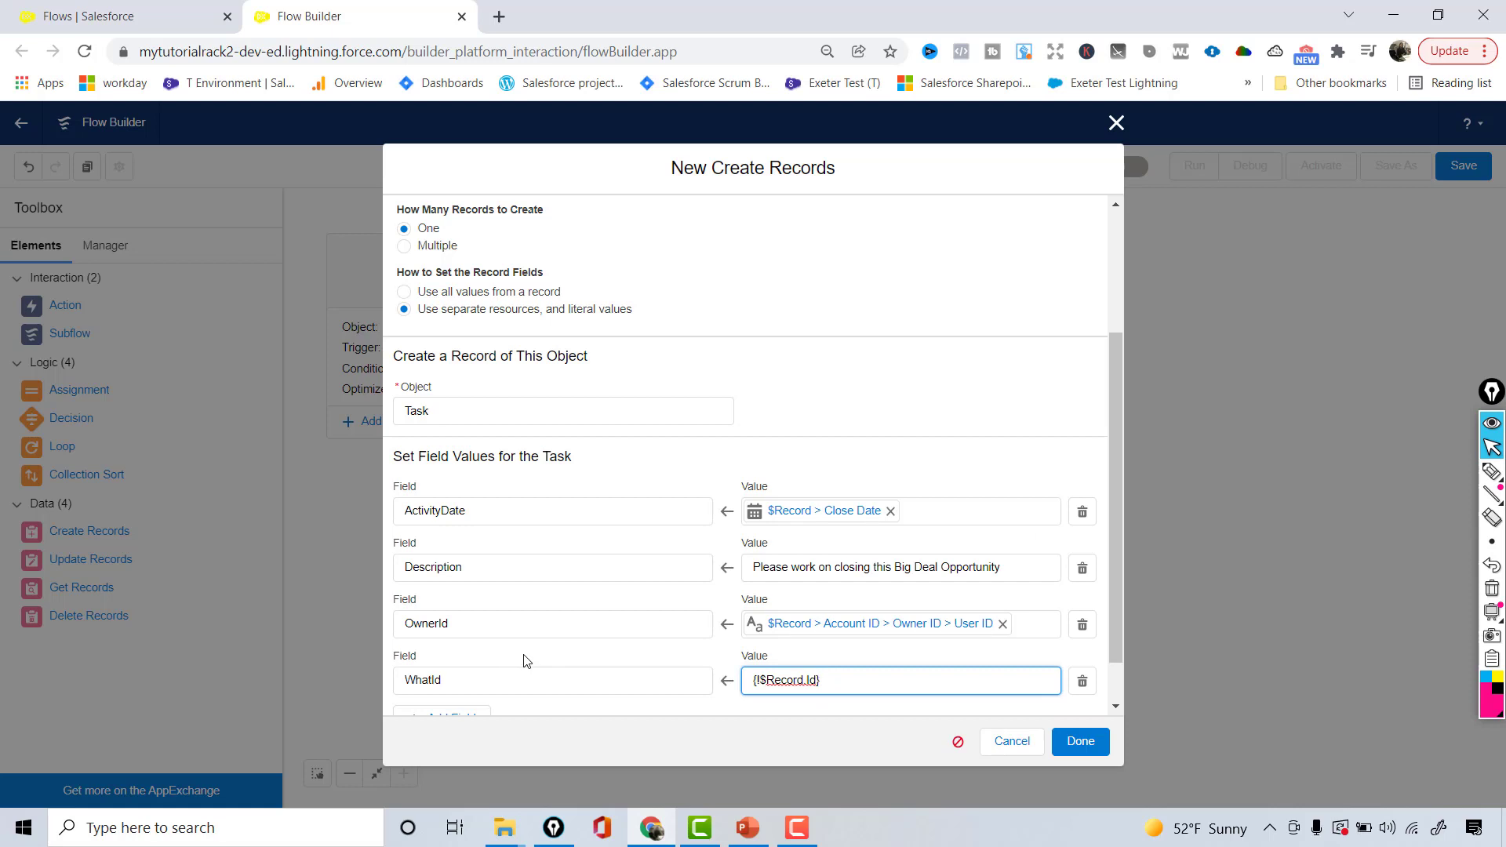
Add a Subject field to the task with the value "Big Deal Alert".
{"action": "left_click_drag", "start_coordinate": [1113, 580], "coordinate": [1123, 604]}
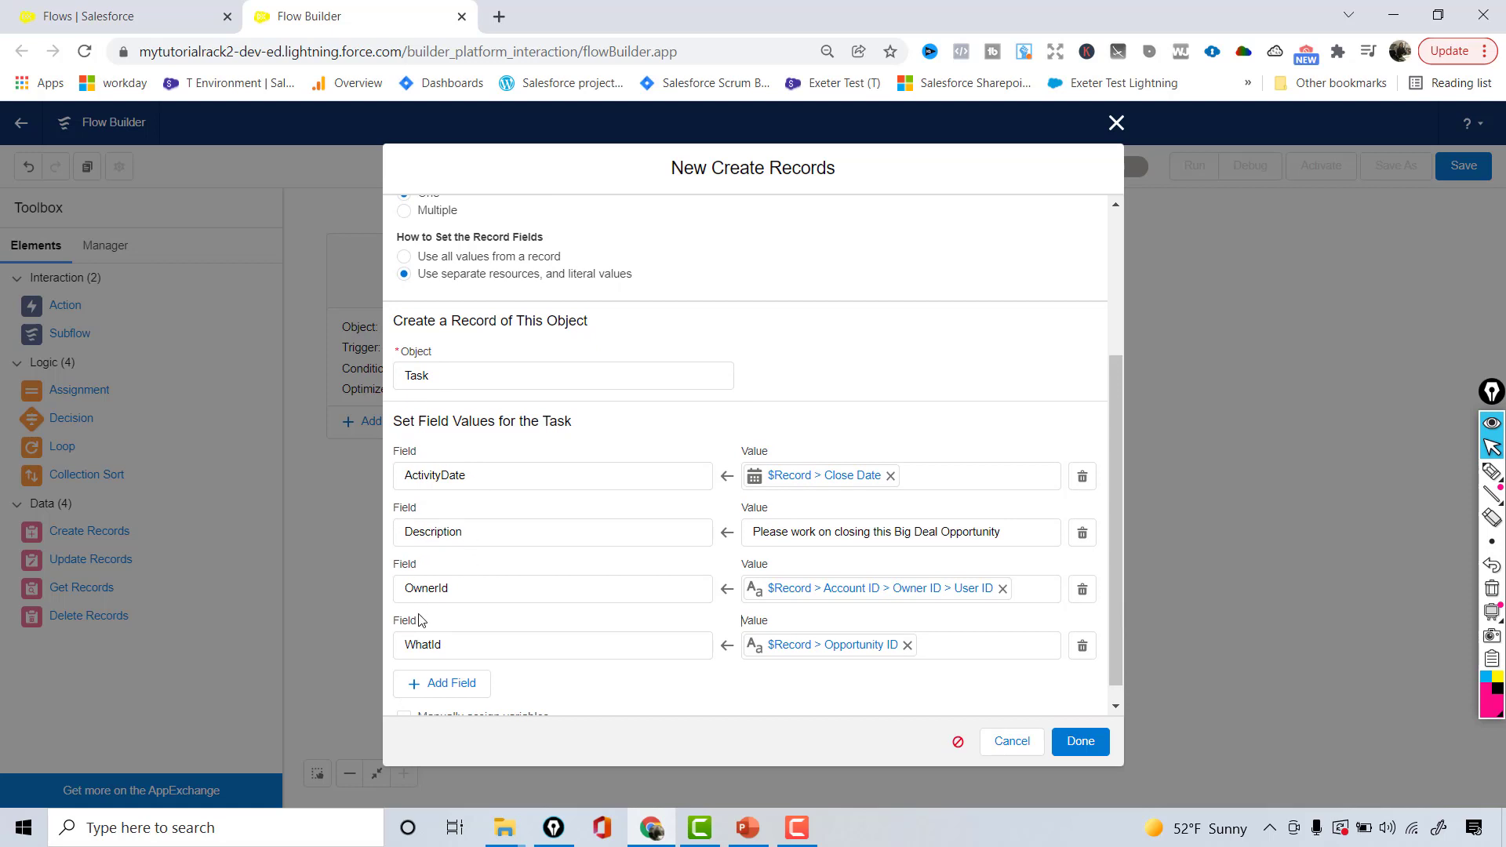
{"action": "left_click", "coordinate": [434, 684]}
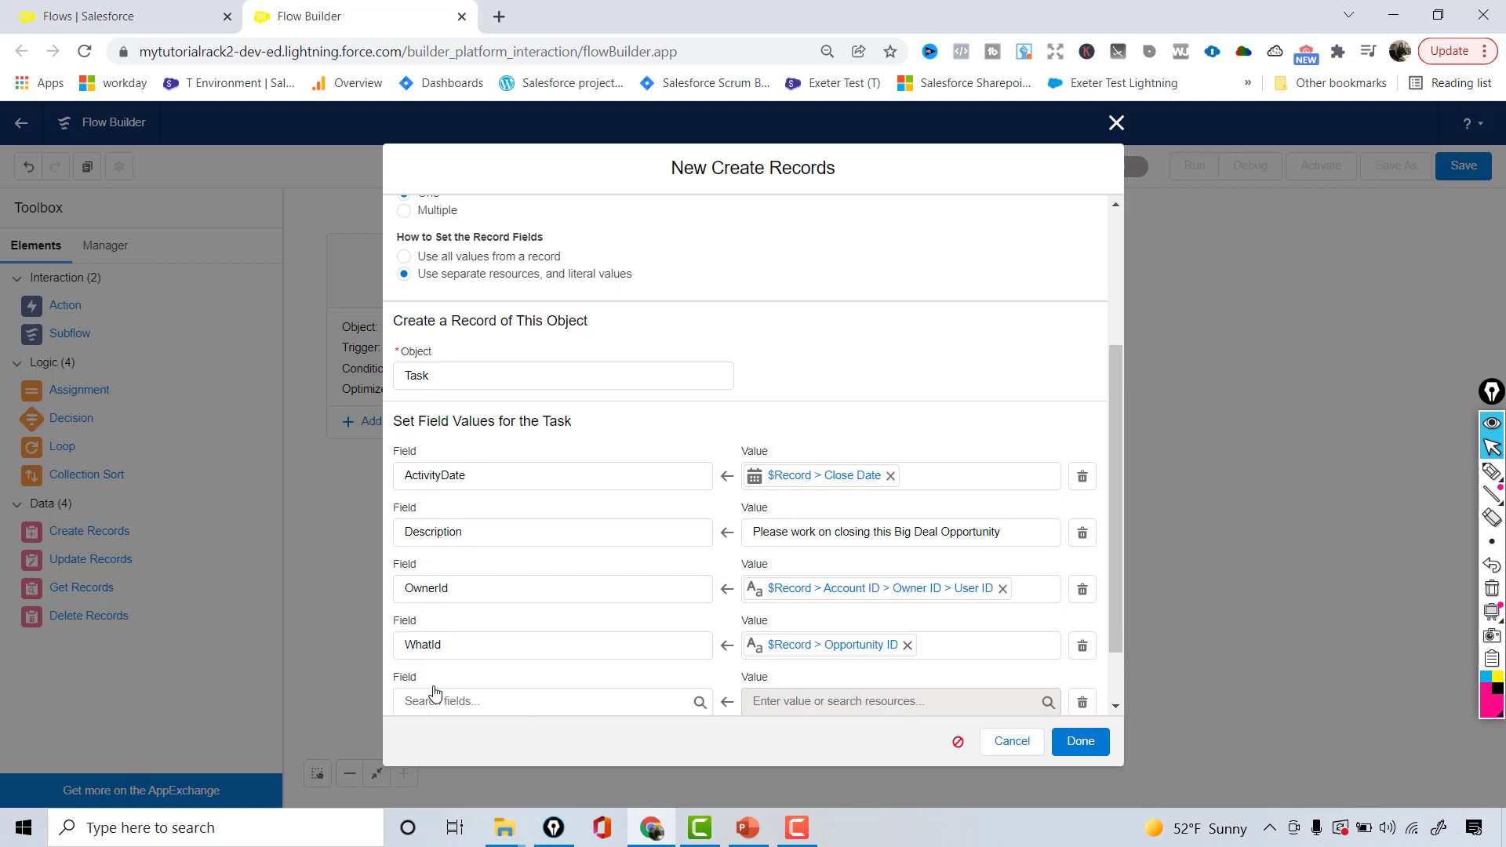
{"action": "left_click", "coordinate": [595, 700]}
{"action": "type", "text": "Su"}
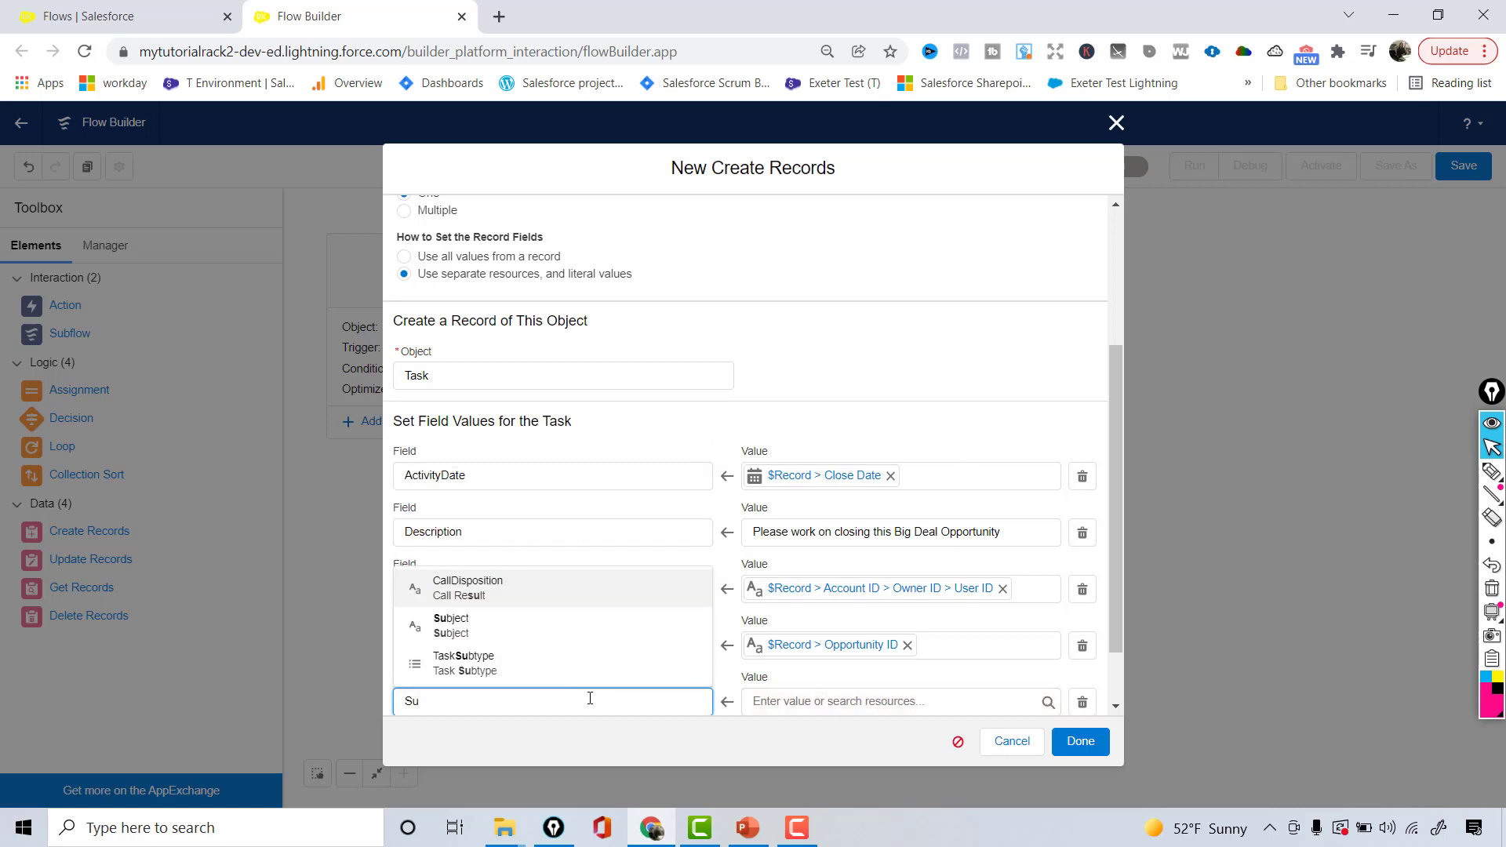
{"action": "left_click", "coordinate": [468, 630]}
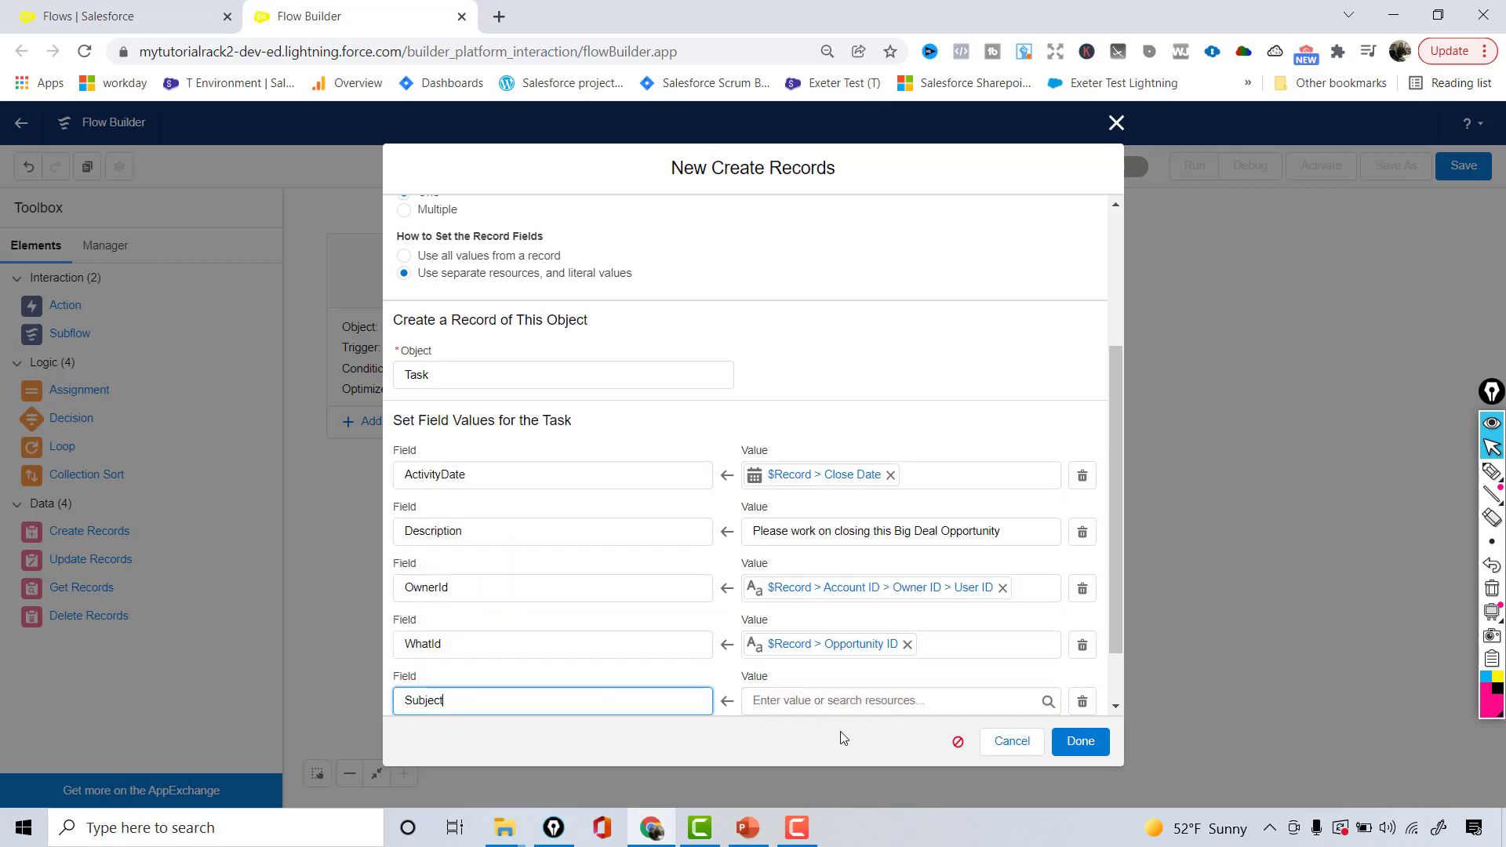
{"action": "left_click", "coordinate": [829, 708]}
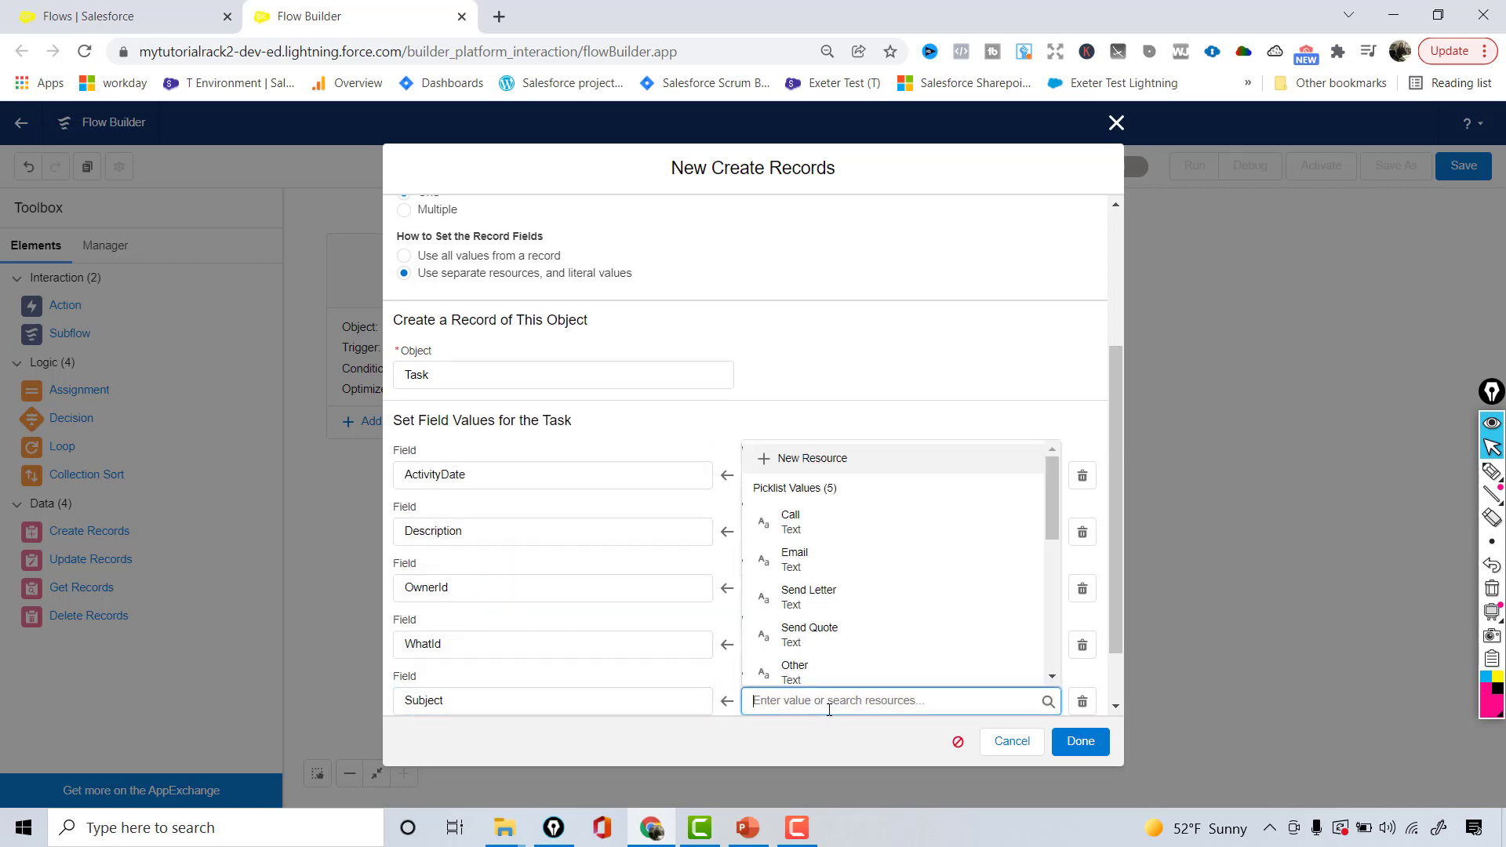
{"action": "type", "text": "Big Deal Alert"}
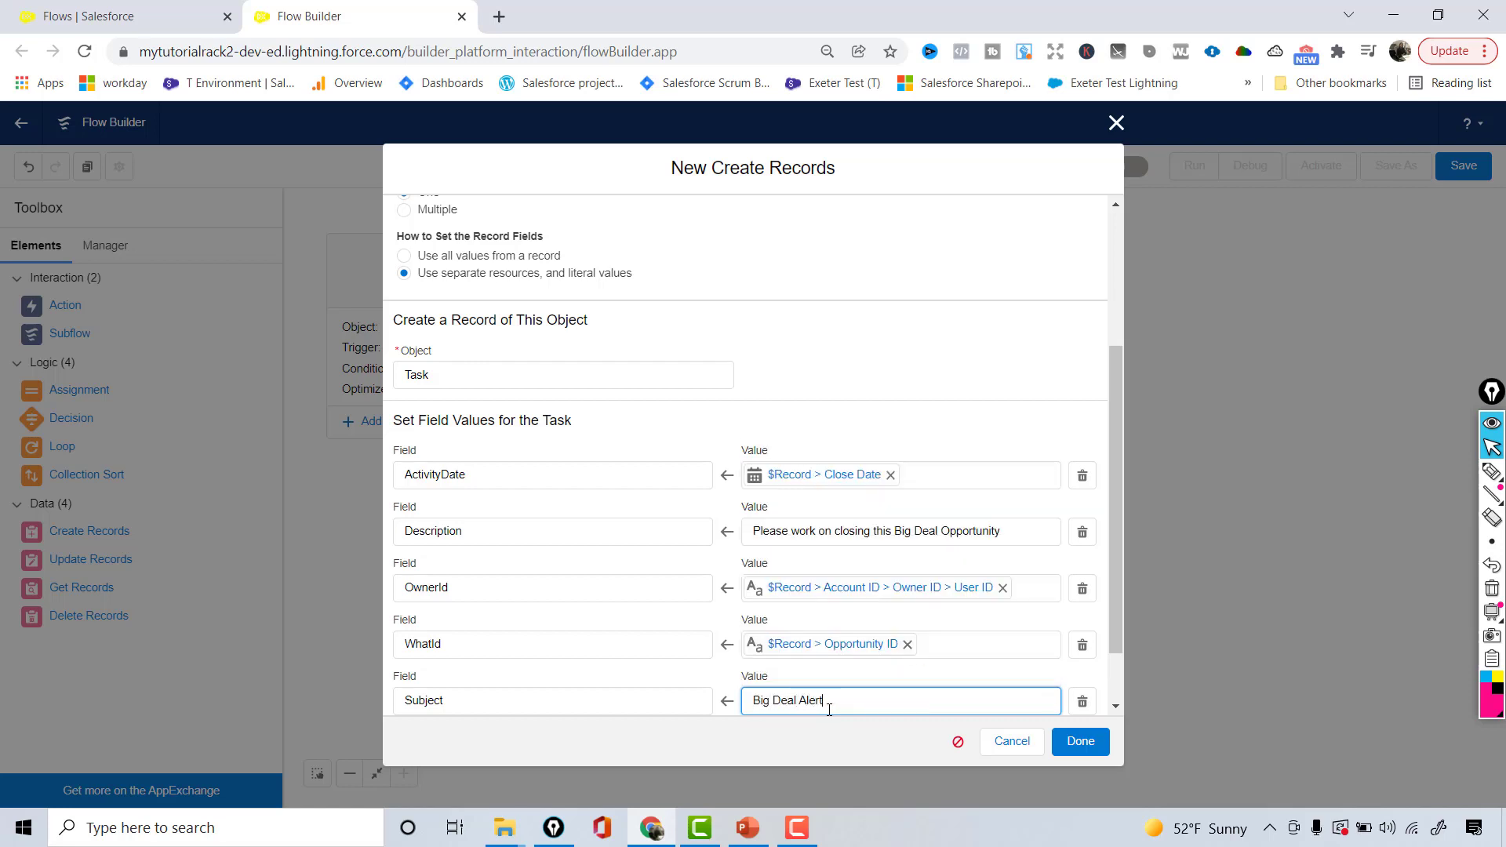
Add a Priority field to the task and set its value to High.
{"action": "left_click_drag", "start_coordinate": [1114, 625], "coordinate": [1111, 681]}
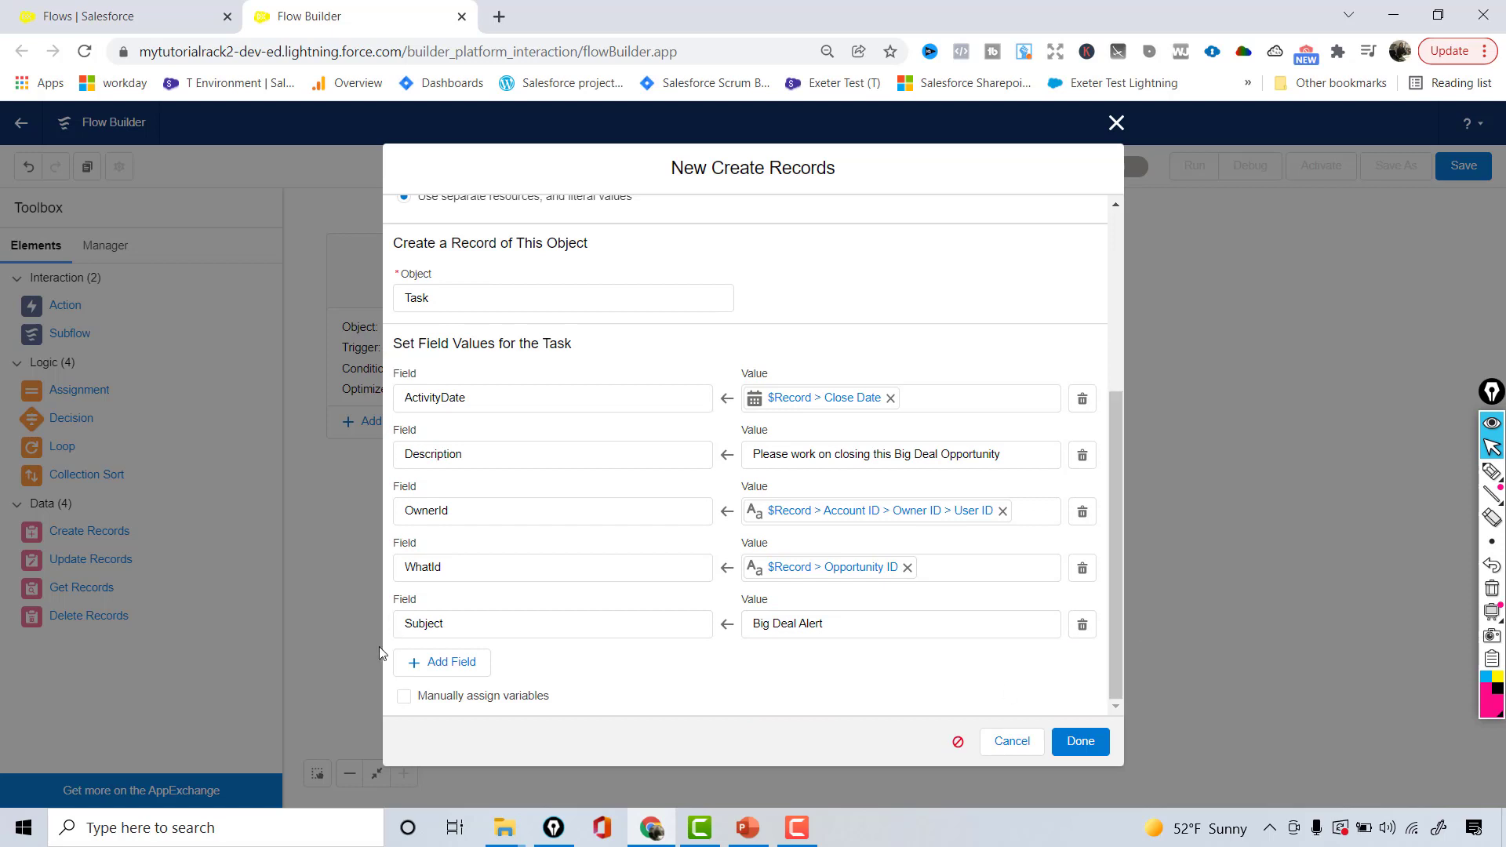
{"action": "left_click", "coordinate": [430, 663]}
{"action": "left_click", "coordinate": [504, 679]}
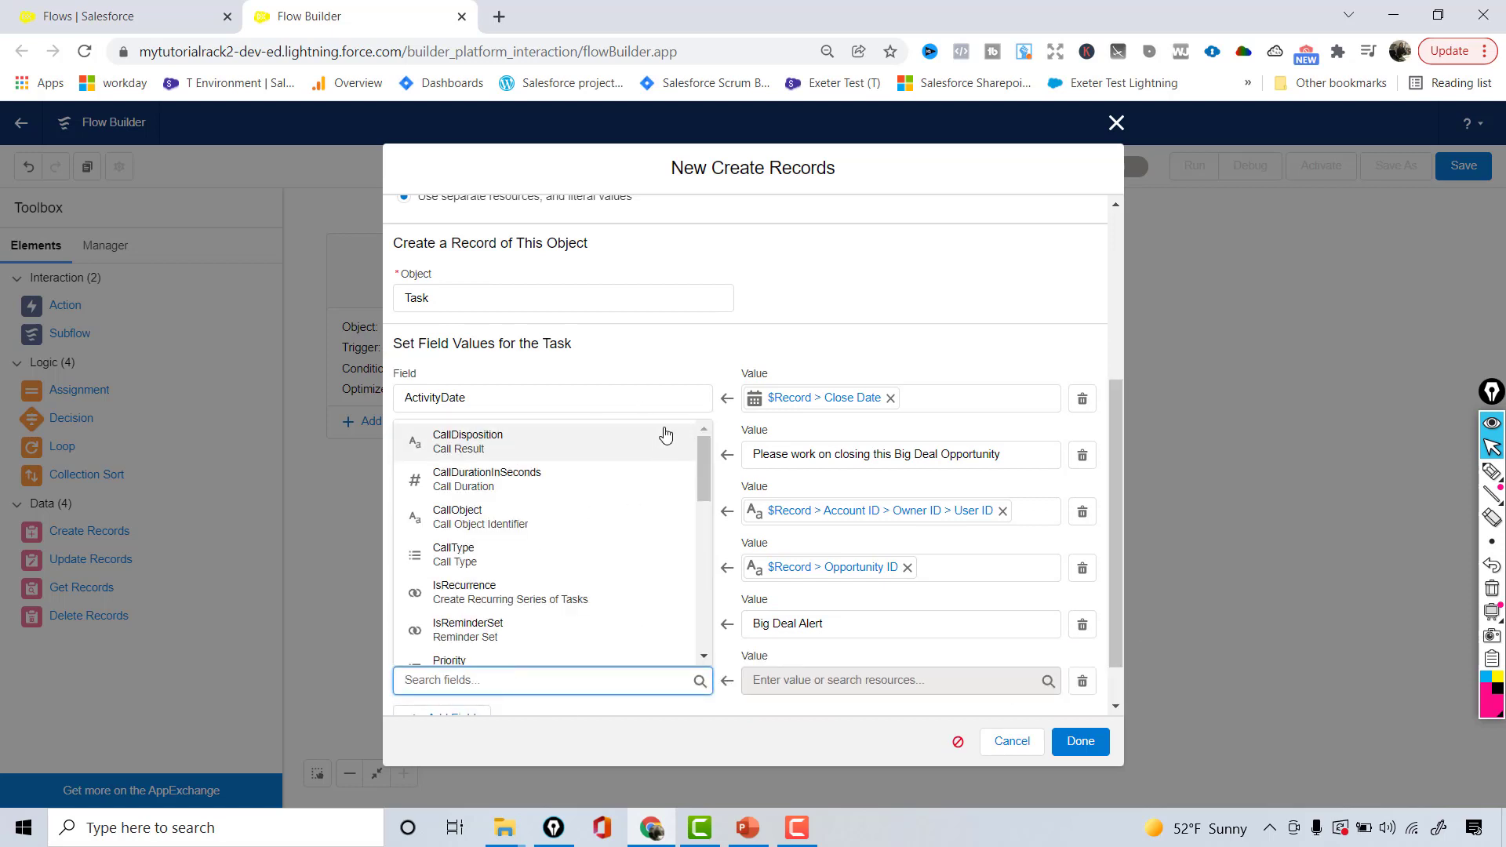
{"action": "scroll", "coordinate": [697, 455], "scroll_direction": "down", "scroll_amount": 3}
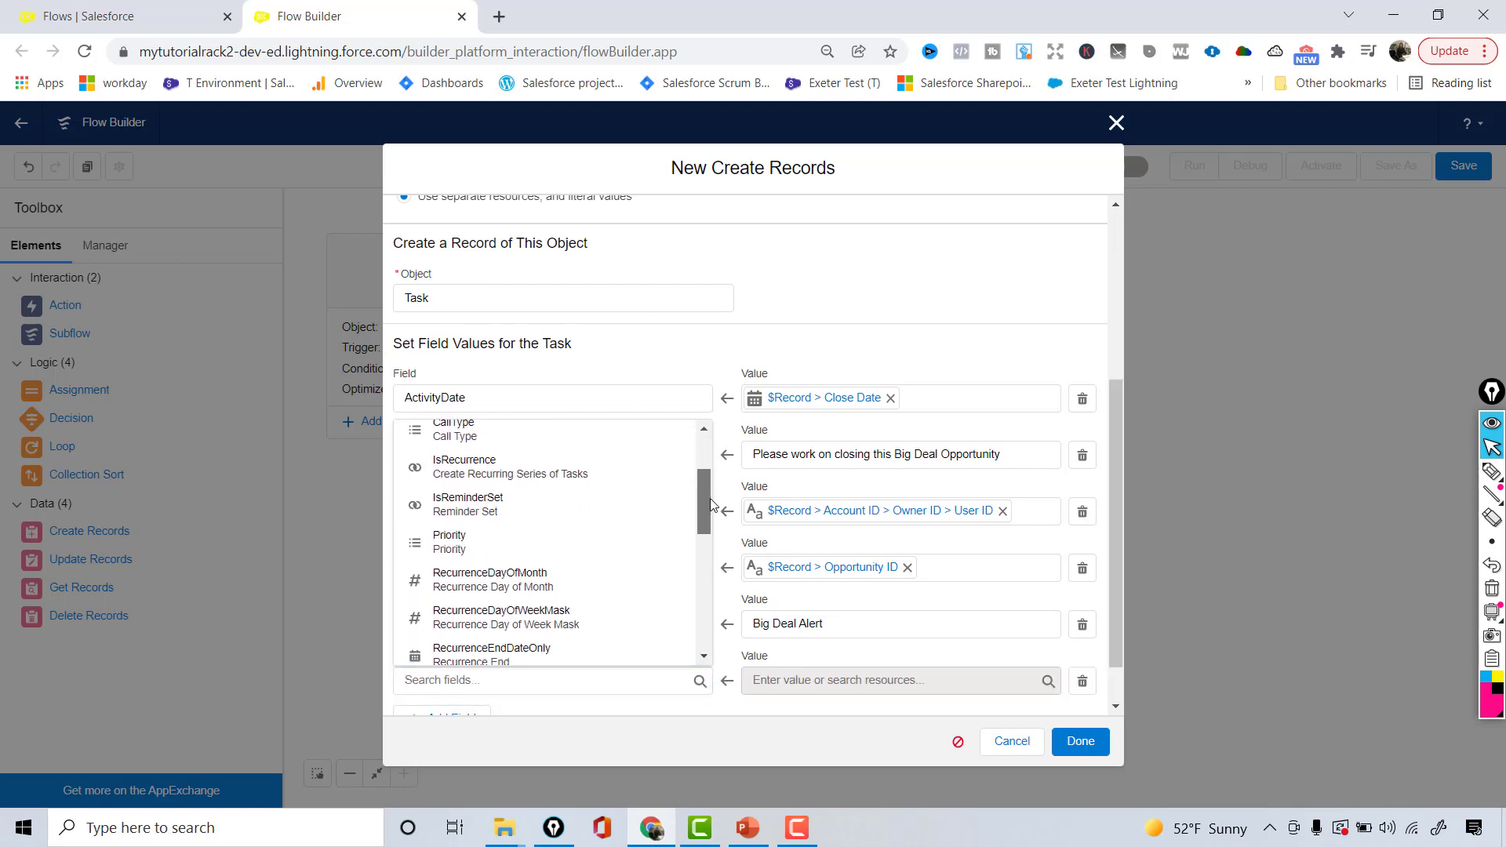
{"action": "left_click", "coordinate": [509, 556]}
{"action": "left_click", "coordinate": [782, 681]}
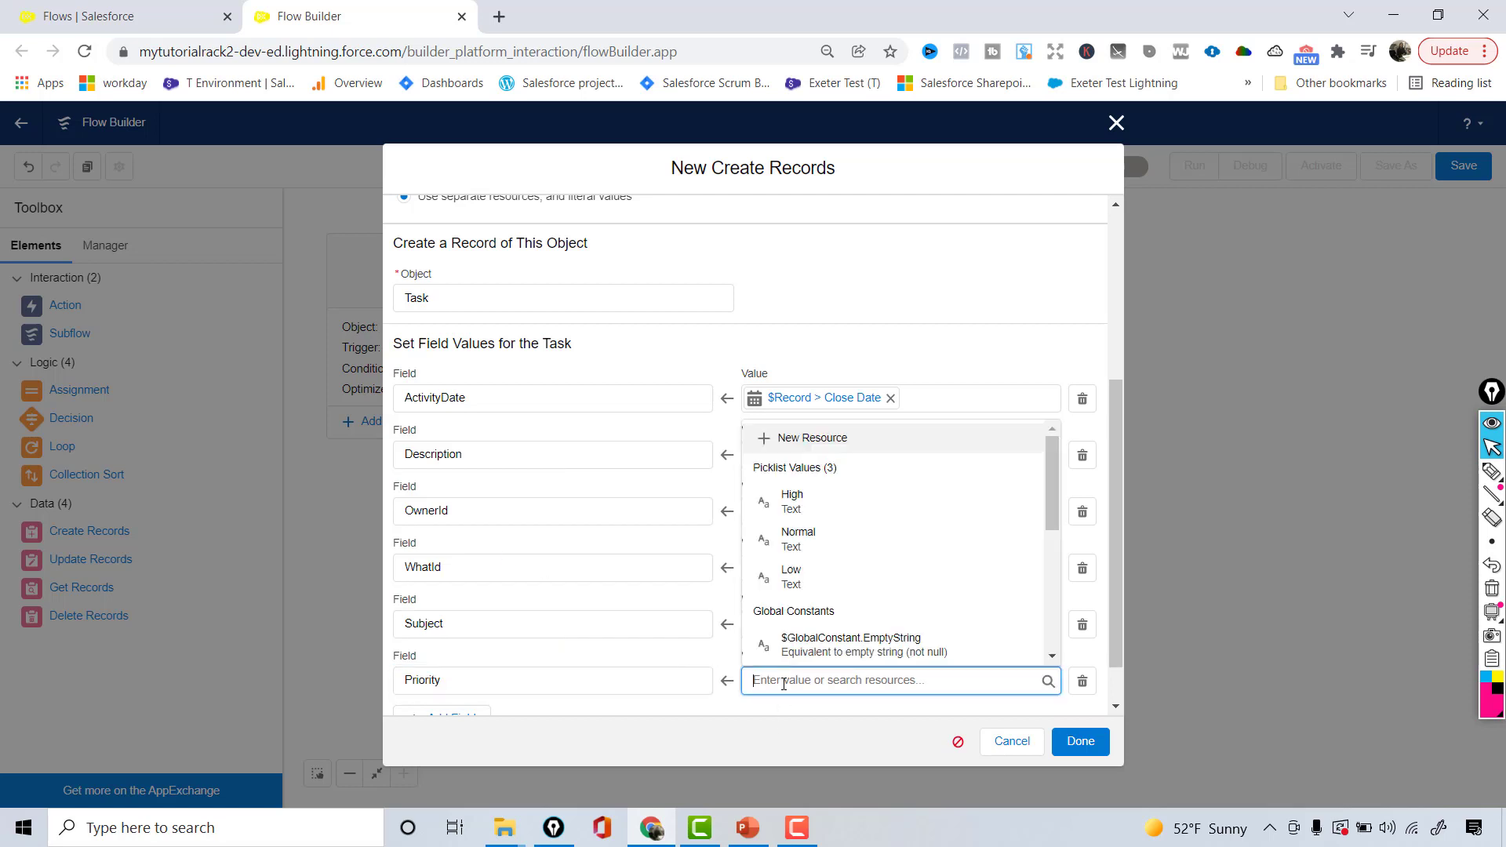
{"action": "type", "text": "High"}
{"action": "left_click", "coordinate": [793, 645]}
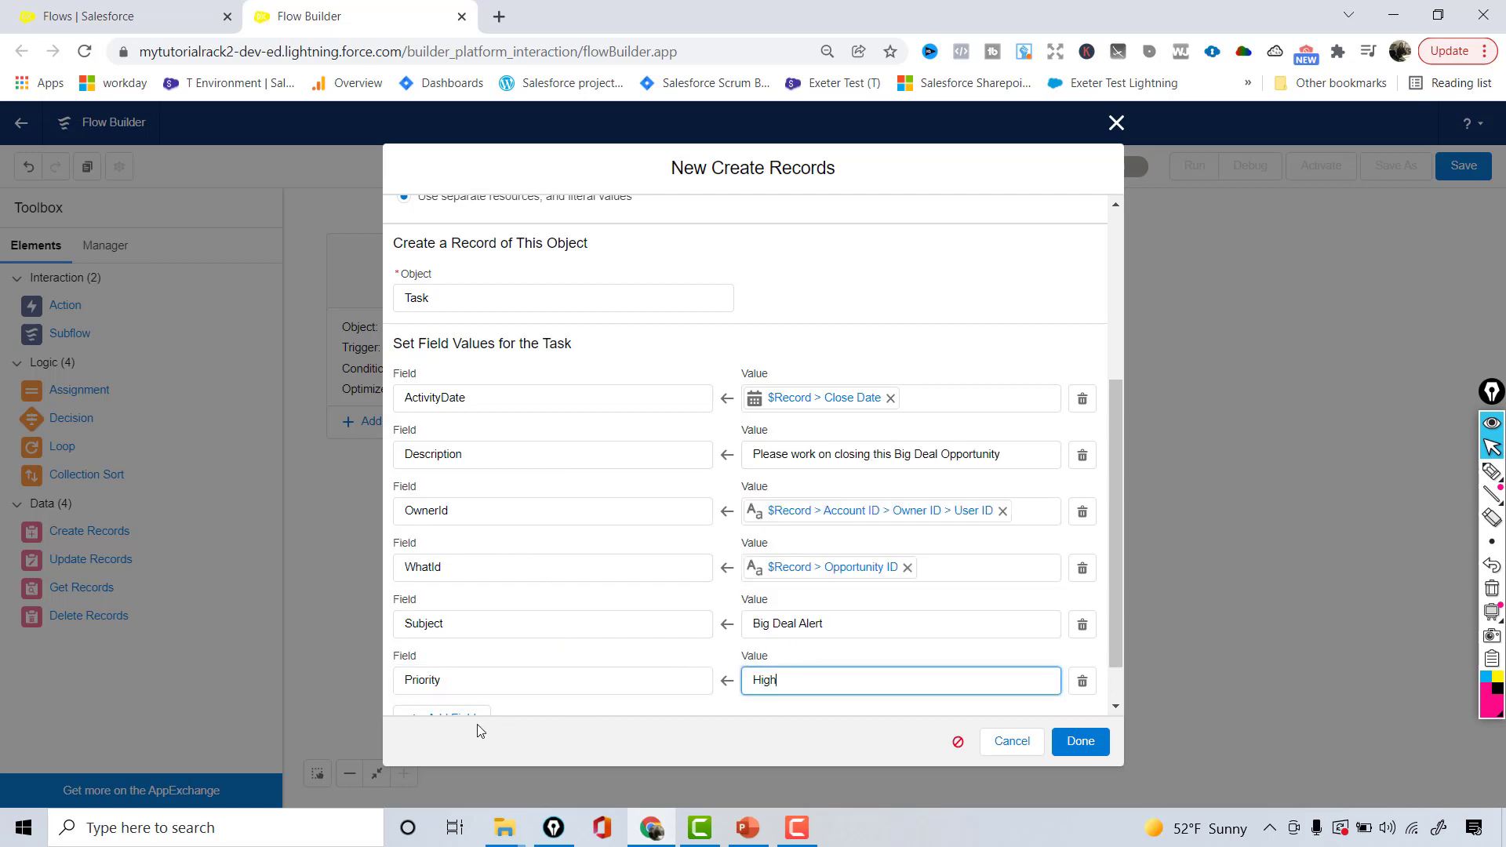
Add a Status field to the task and set its value to Not Started.
{"action": "scroll", "coordinate": [1117, 544], "scroll_direction": "down", "scroll_amount": 1}
{"action": "left_click", "coordinate": [441, 663]}
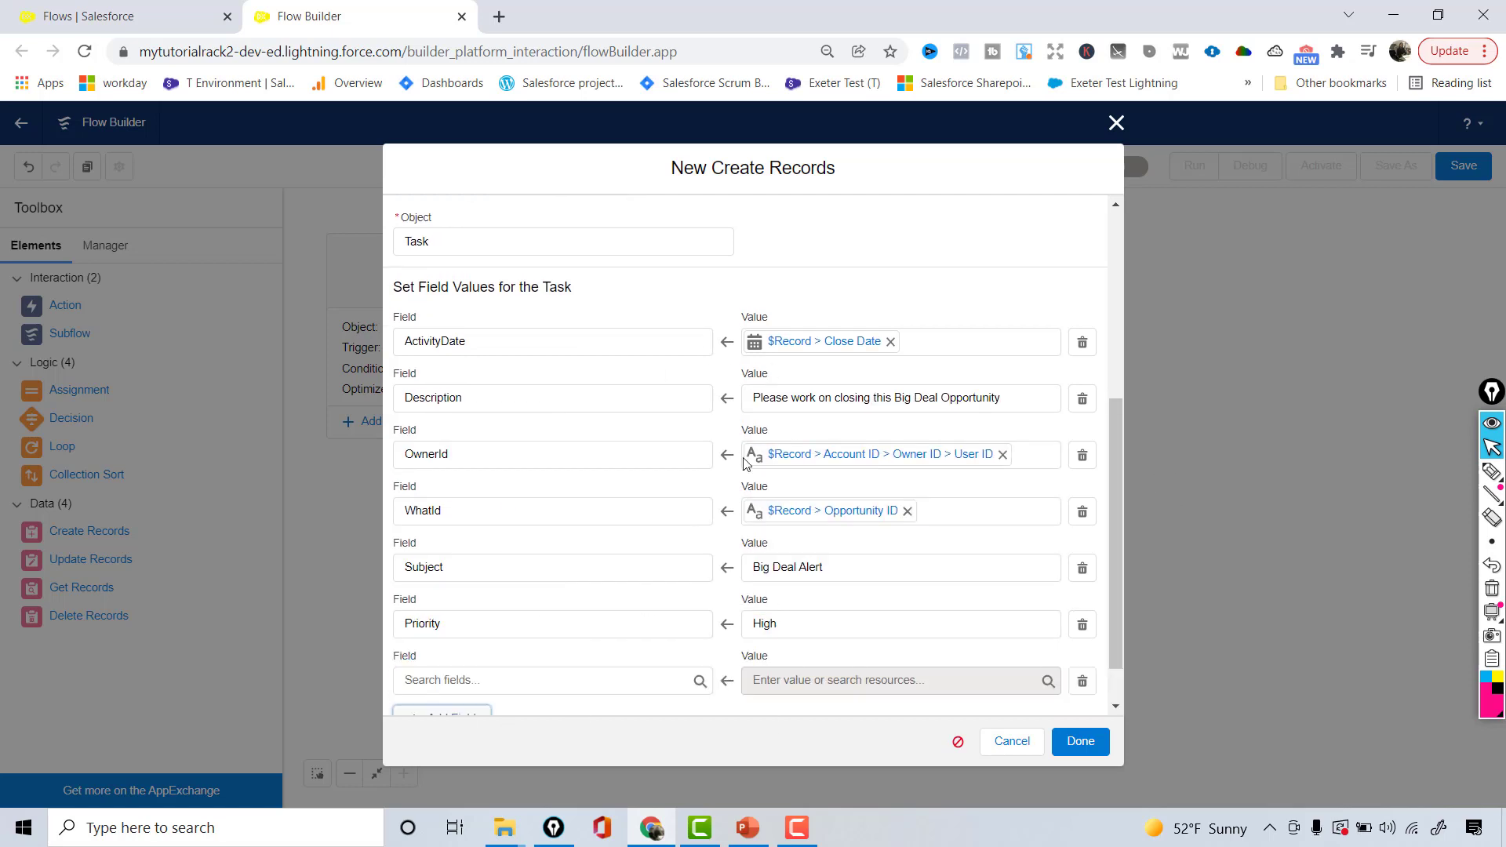
{"action": "left_click", "coordinate": [482, 679]}
{"action": "left_click_drag", "start_coordinate": [701, 455], "coordinate": [700, 605]}
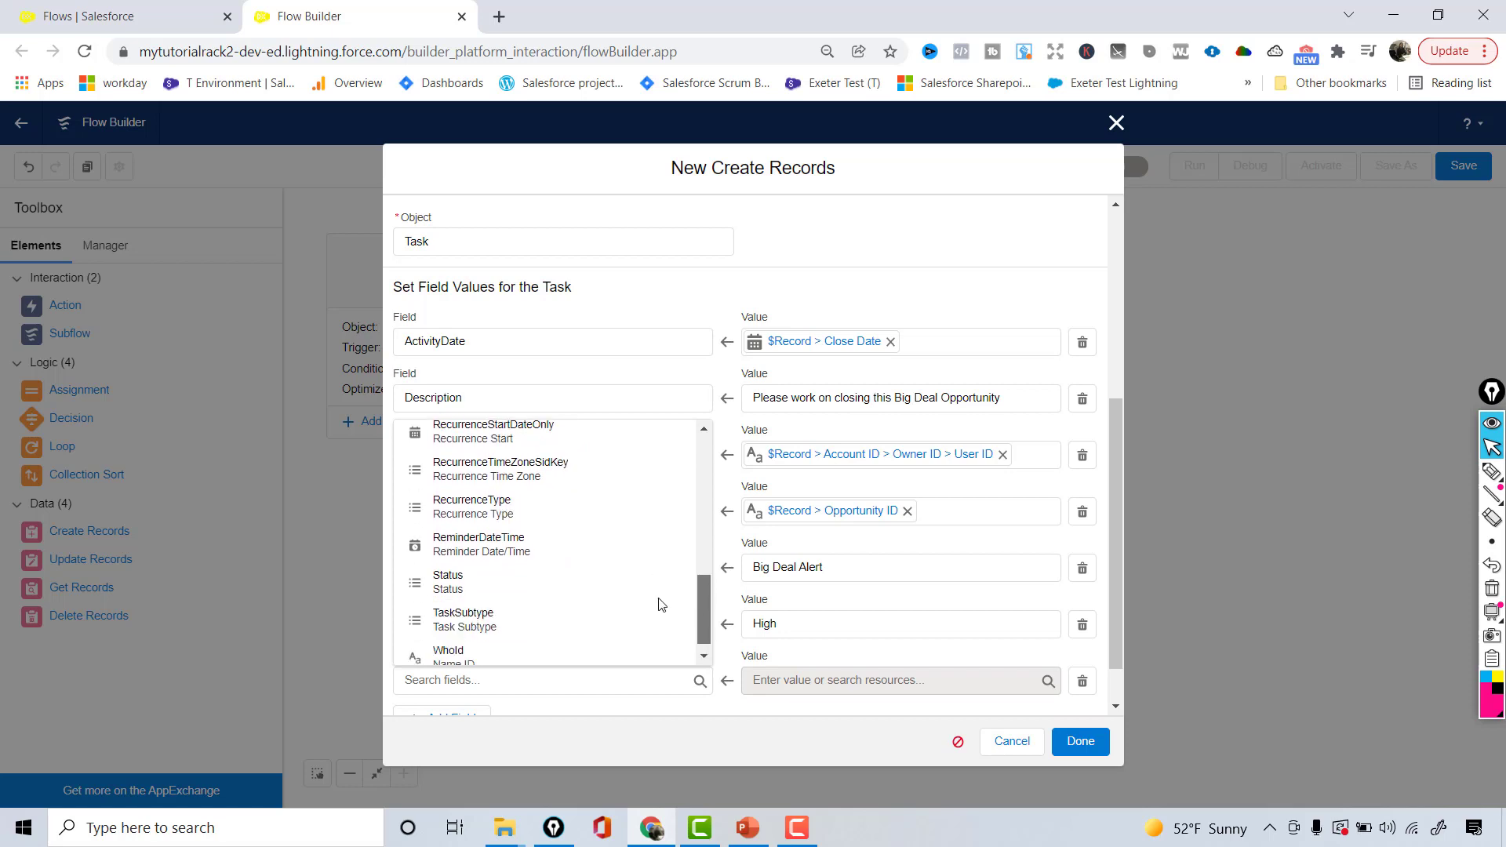
{"action": "left_click", "coordinate": [620, 569]}
{"action": "left_click", "coordinate": [867, 685]}
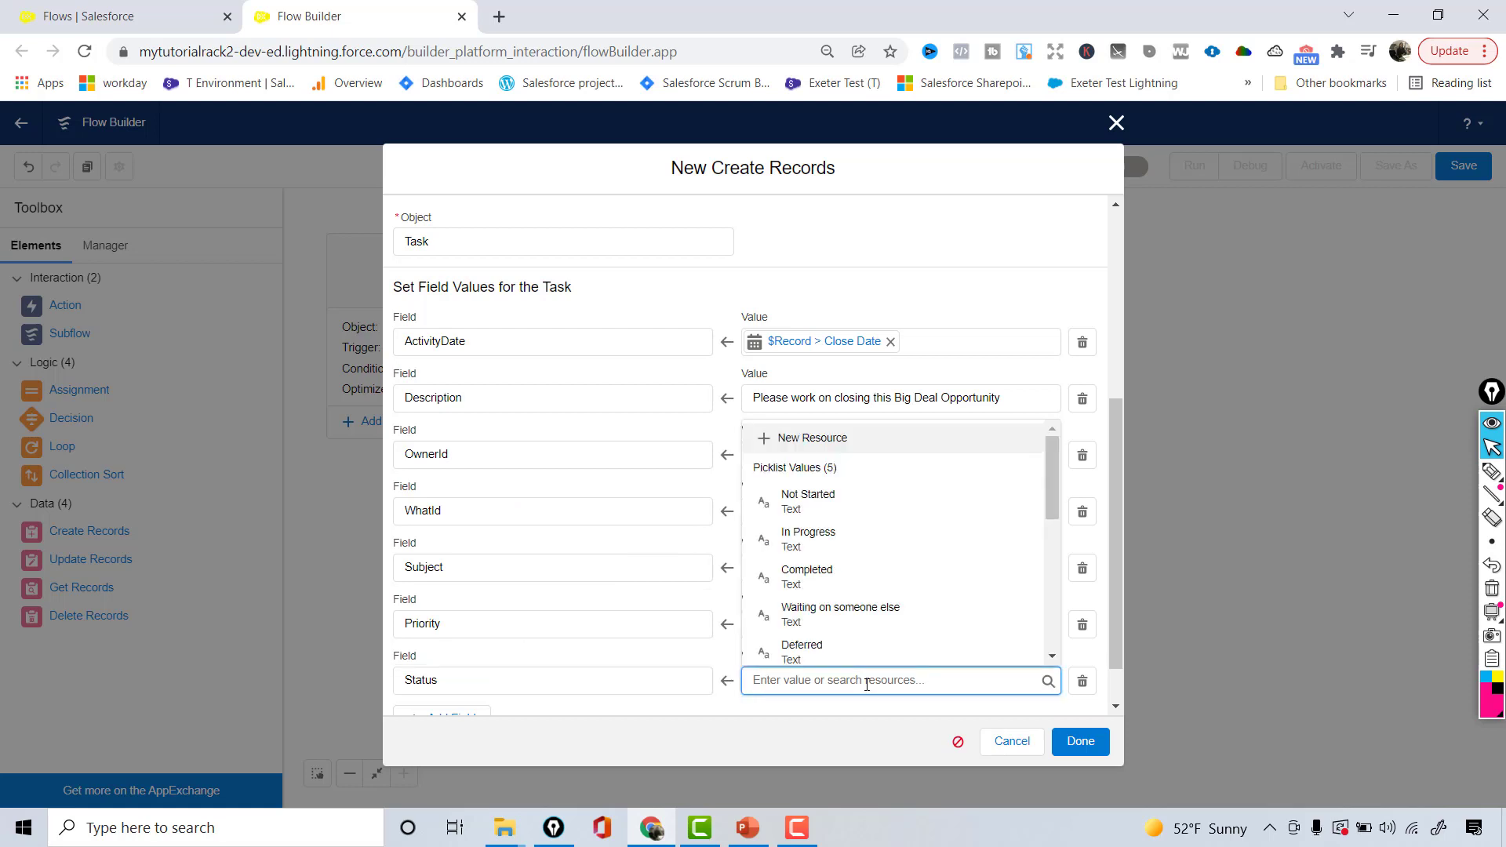
{"action": "mouse_move", "coordinate": [1057, 494]}
{"action": "left_mouse_down"}
{"action": "mouse_move", "coordinate": [1057, 519]}
{"action": "mouse_move", "coordinate": [1060, 491]}
{"action": "left_mouse_up"}
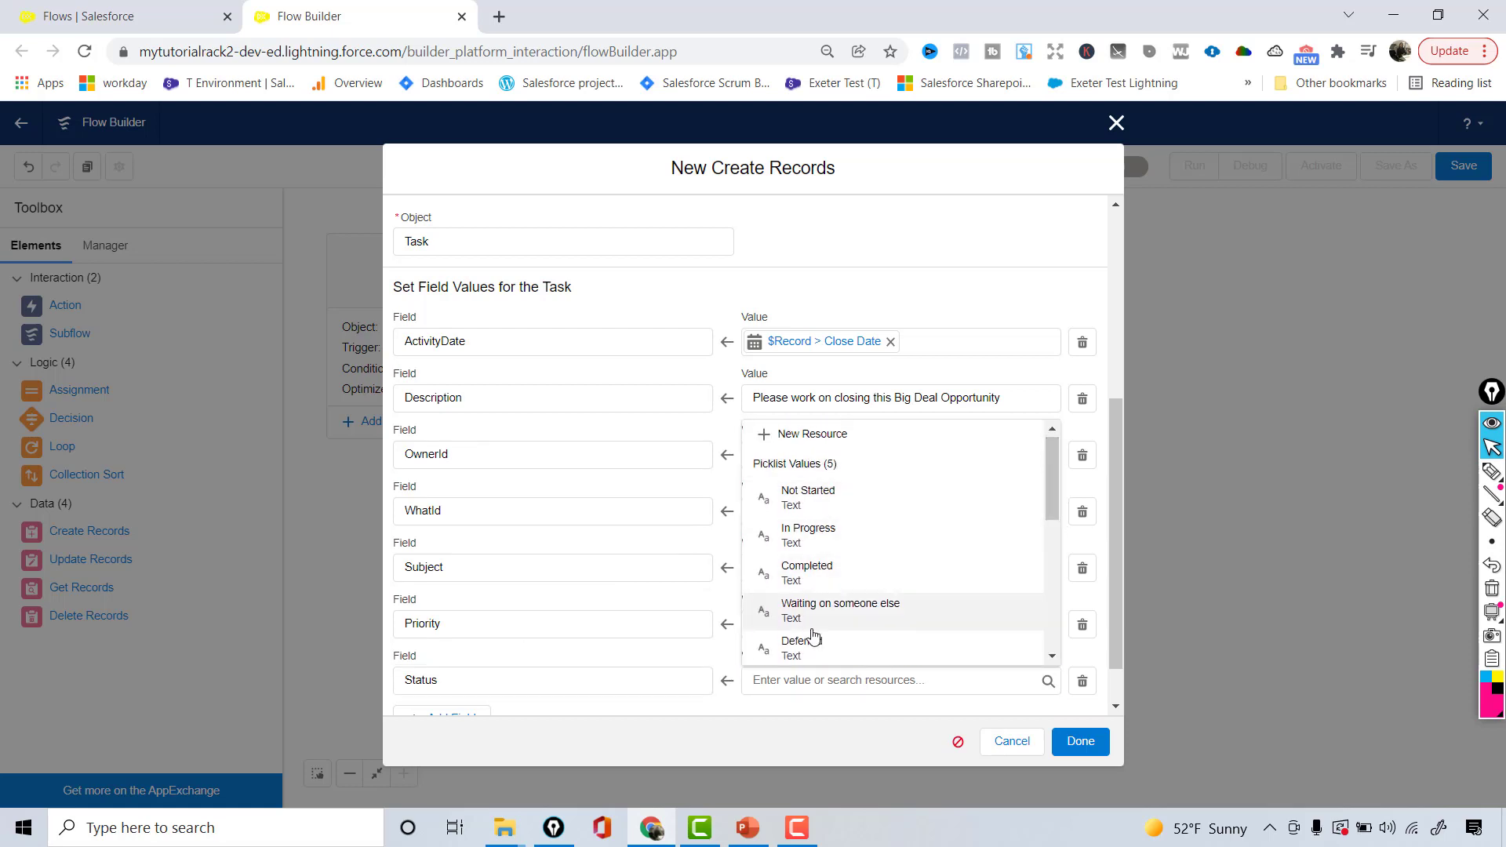
{"action": "left_click", "coordinate": [806, 502]}
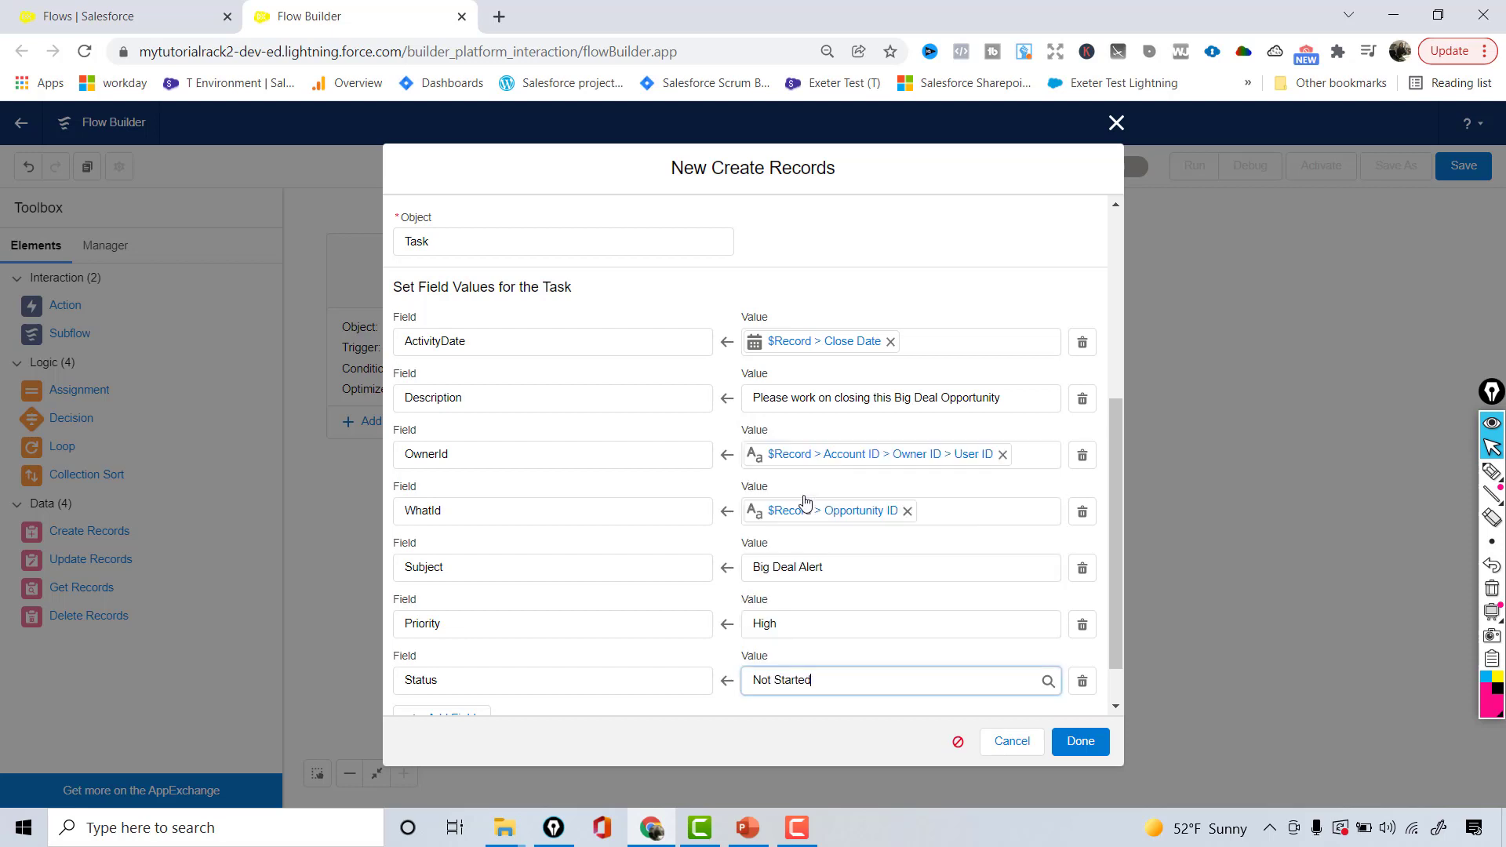
{"action": "left_click", "coordinate": [775, 704]}
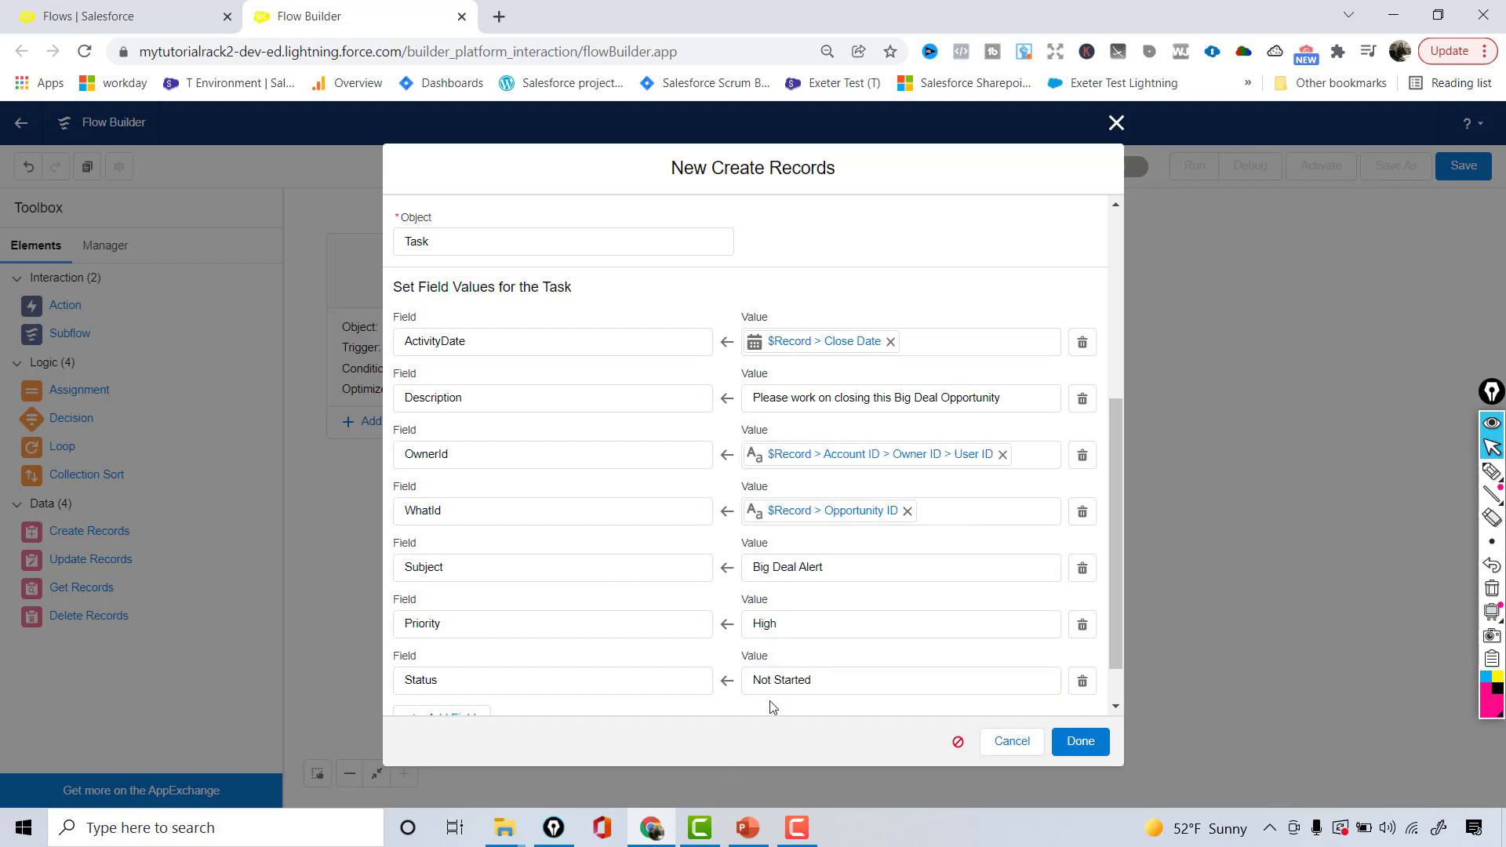
Finish the Create Task element and connect the Start element to it.
{"action": "left_click", "coordinate": [1081, 742]}
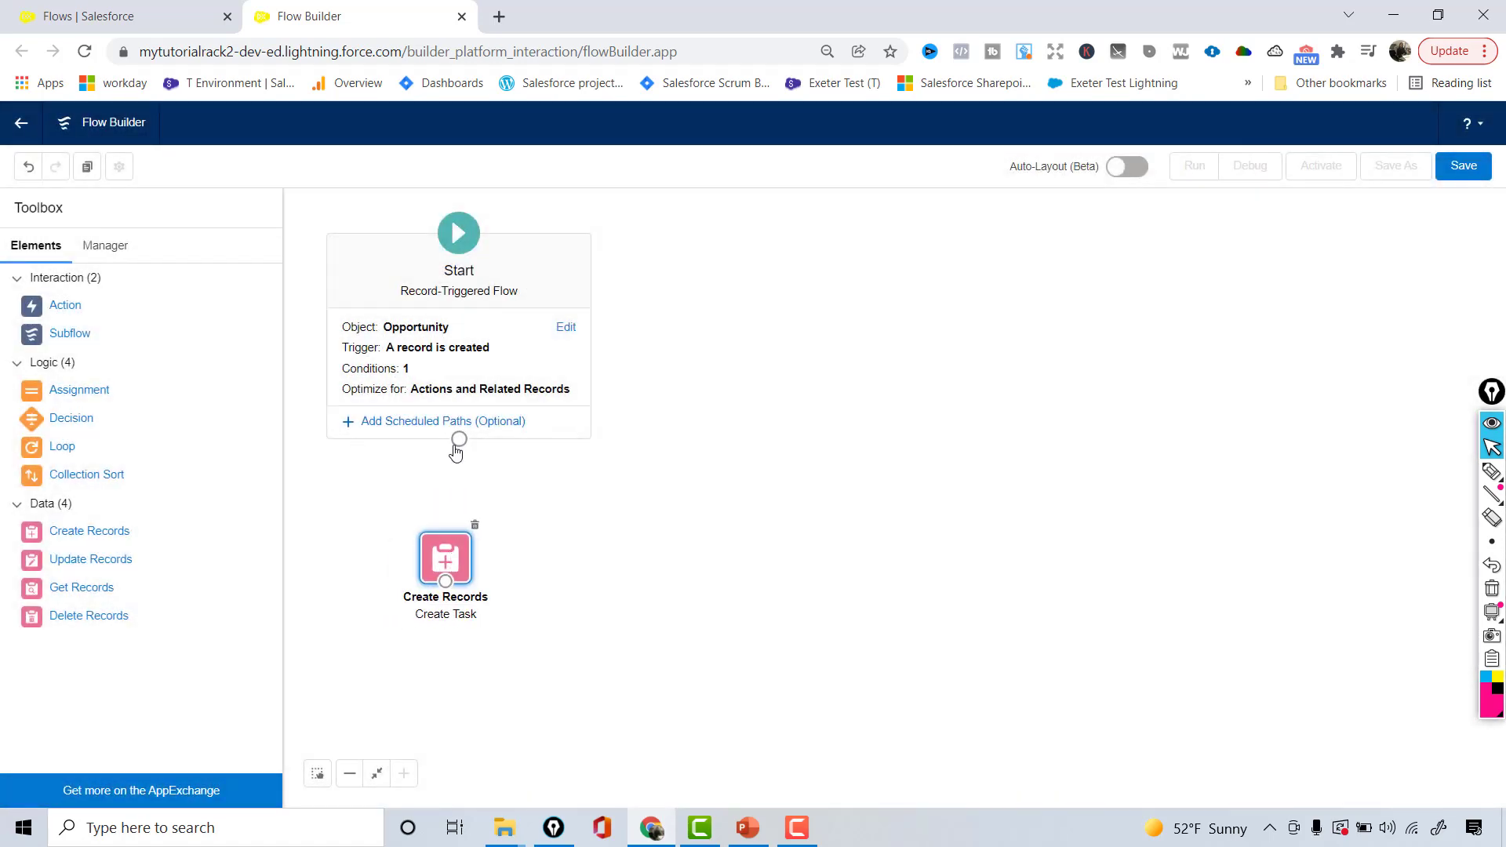
{"action": "left_click_drag", "start_coordinate": [459, 439], "coordinate": [457, 558]}
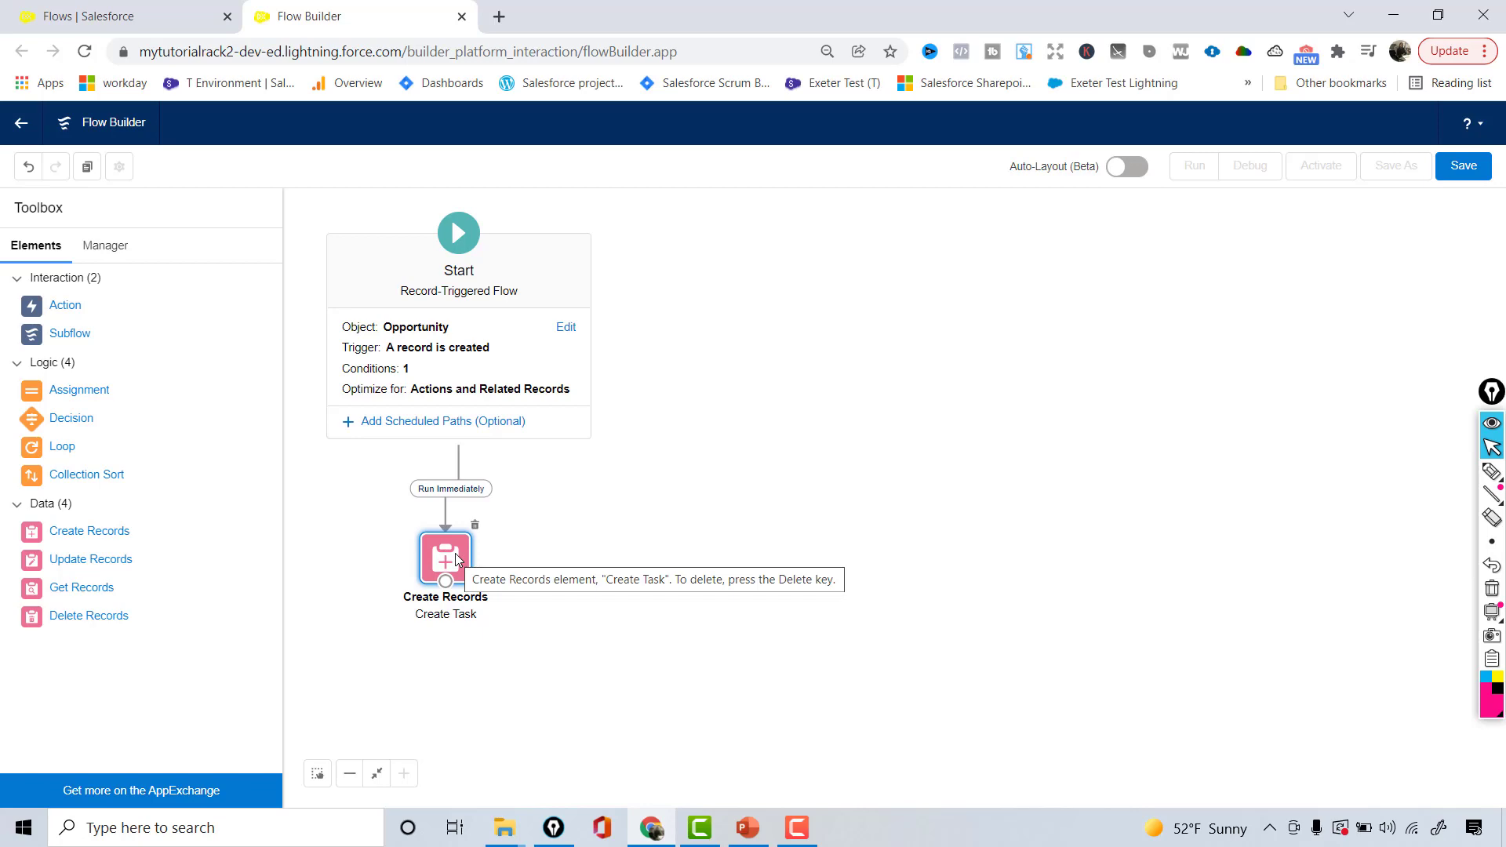
Review the Create Task element's field values and check the flow requirement slide in PowerPoint before returning to Flow Builder.
{"action": "double_click", "coordinate": [455, 553]}
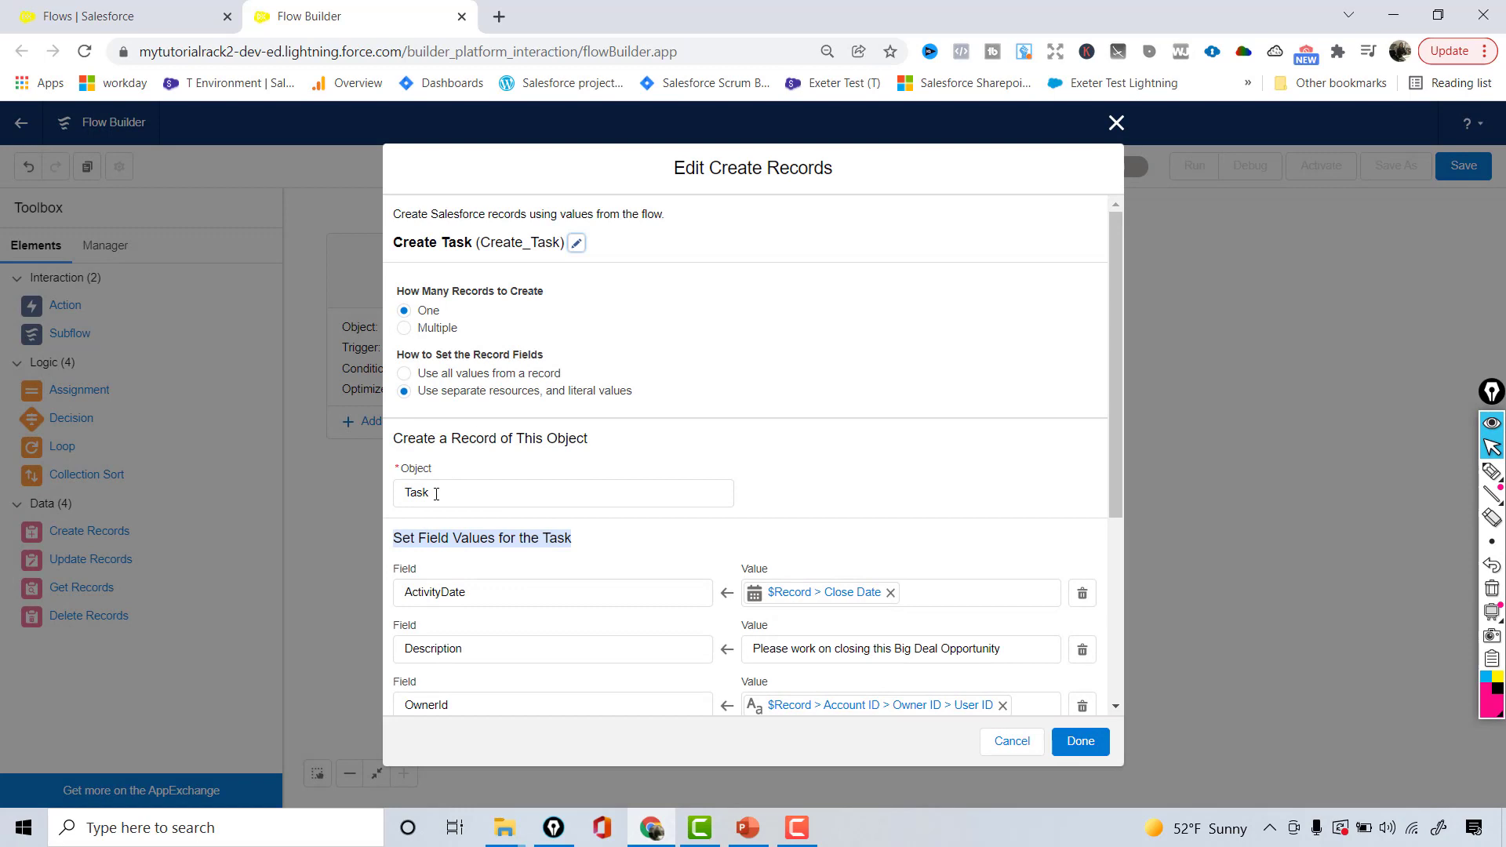
{"action": "left_click_drag", "start_coordinate": [1117, 477], "coordinate": [1130, 653]}
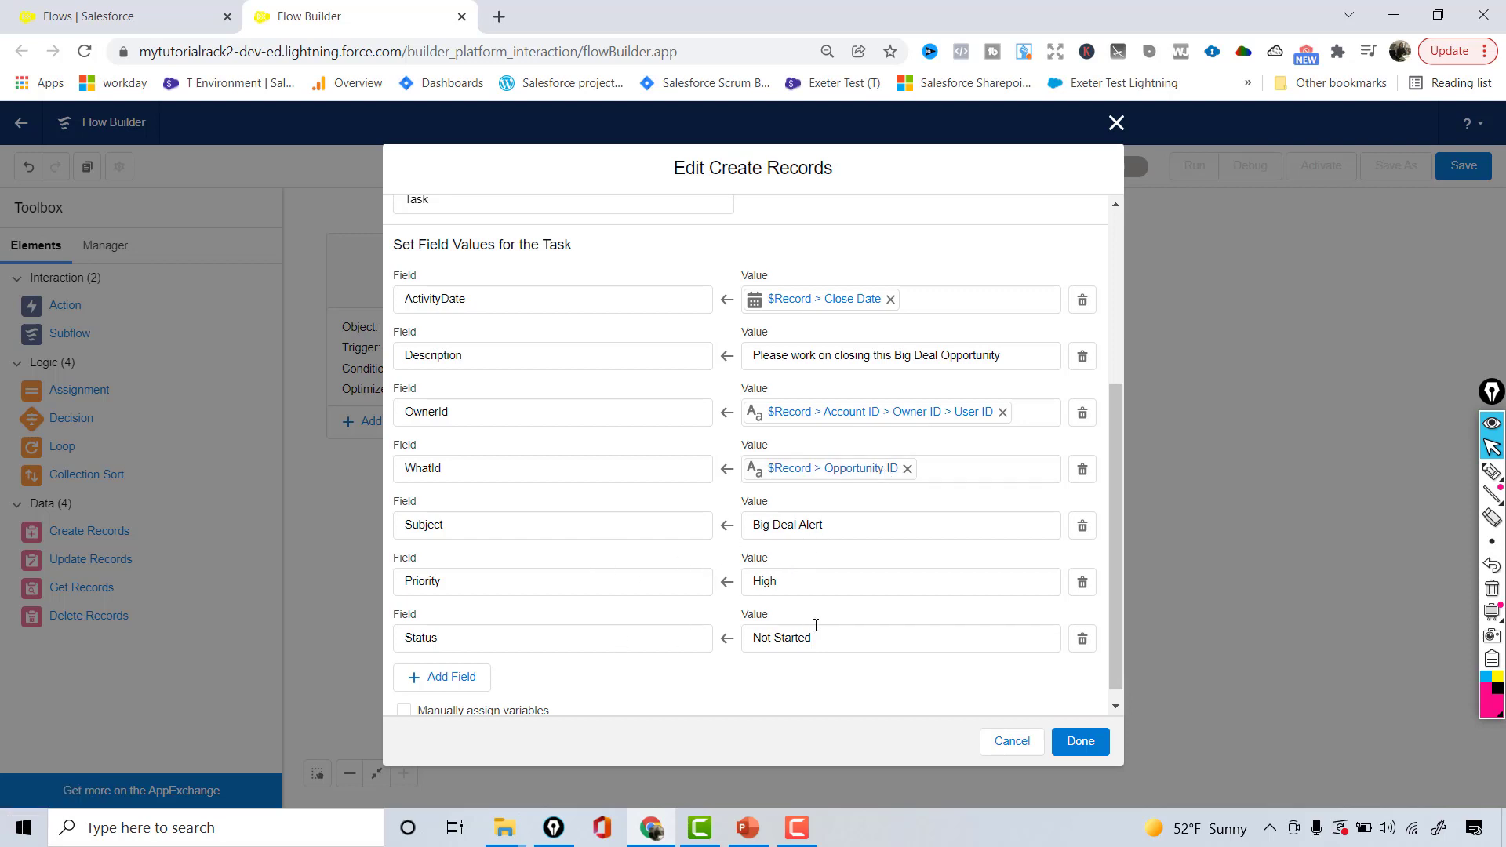
{"action": "left_click", "coordinate": [1086, 743]}
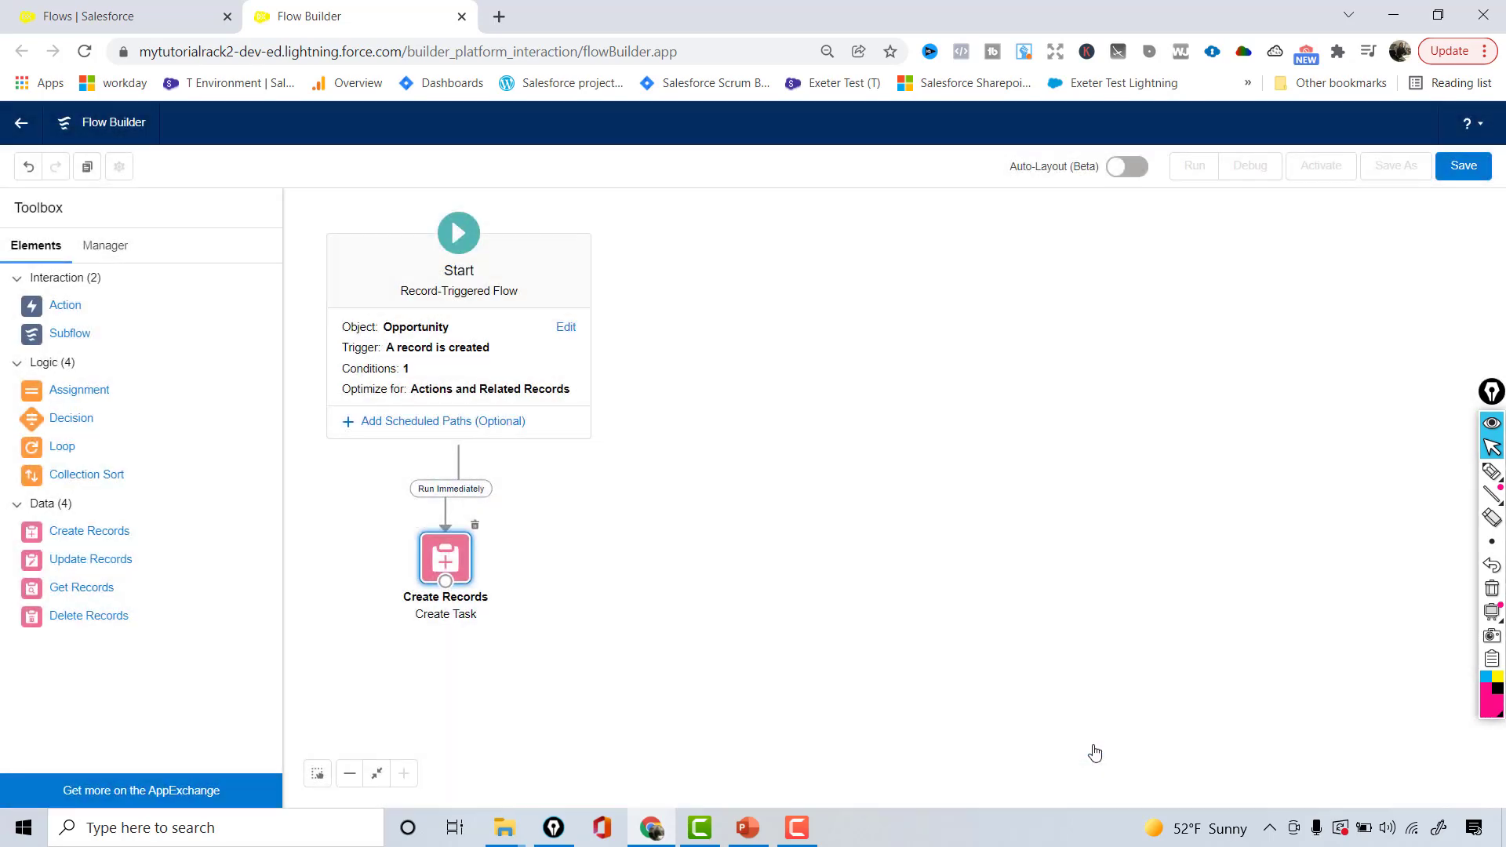
{"action": "left_click", "coordinate": [753, 830]}
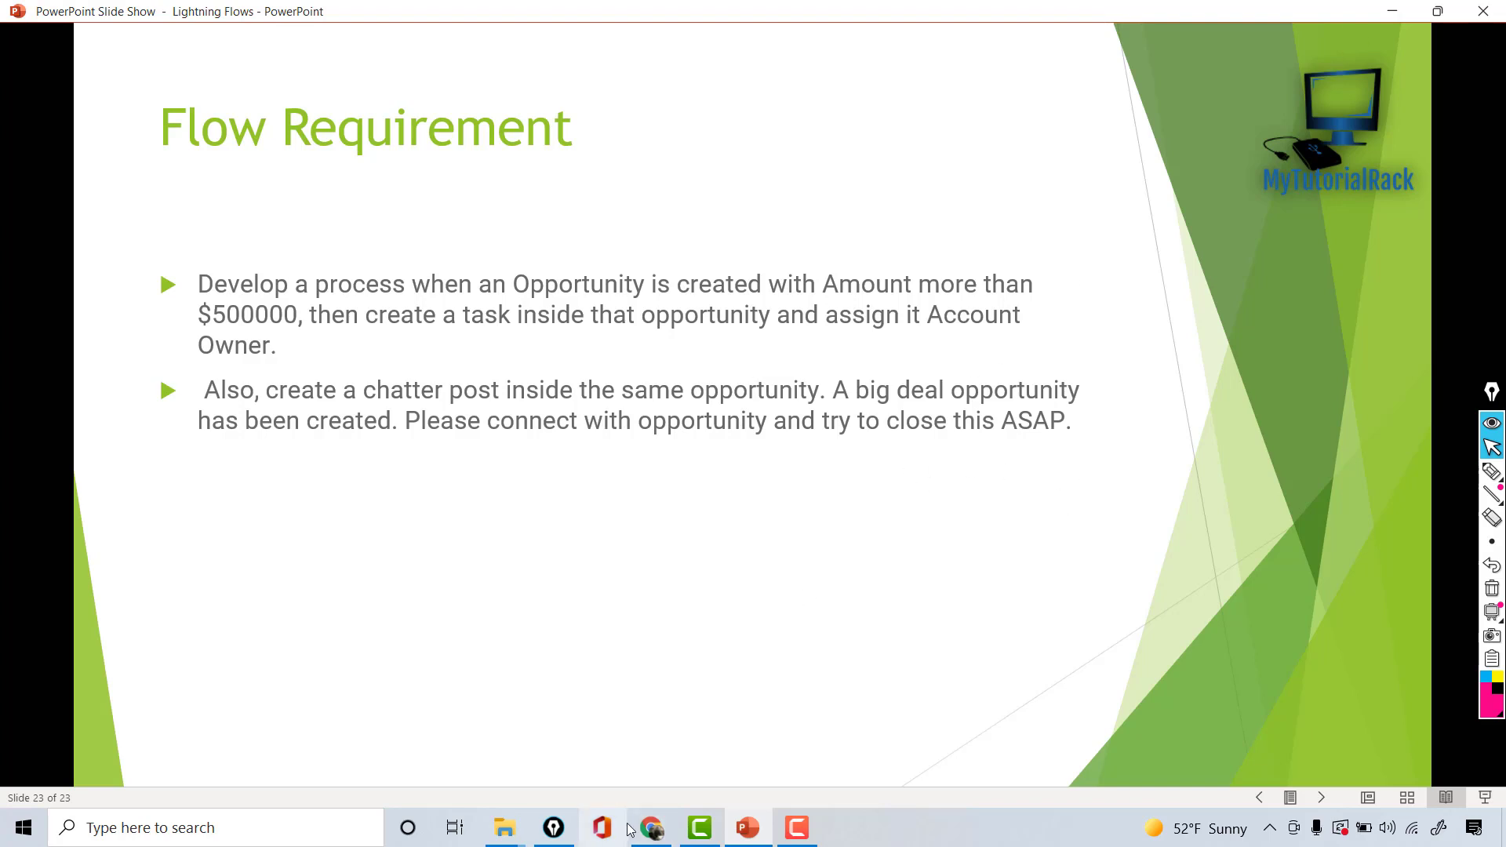
{"action": "left_click", "coordinate": [651, 828]}
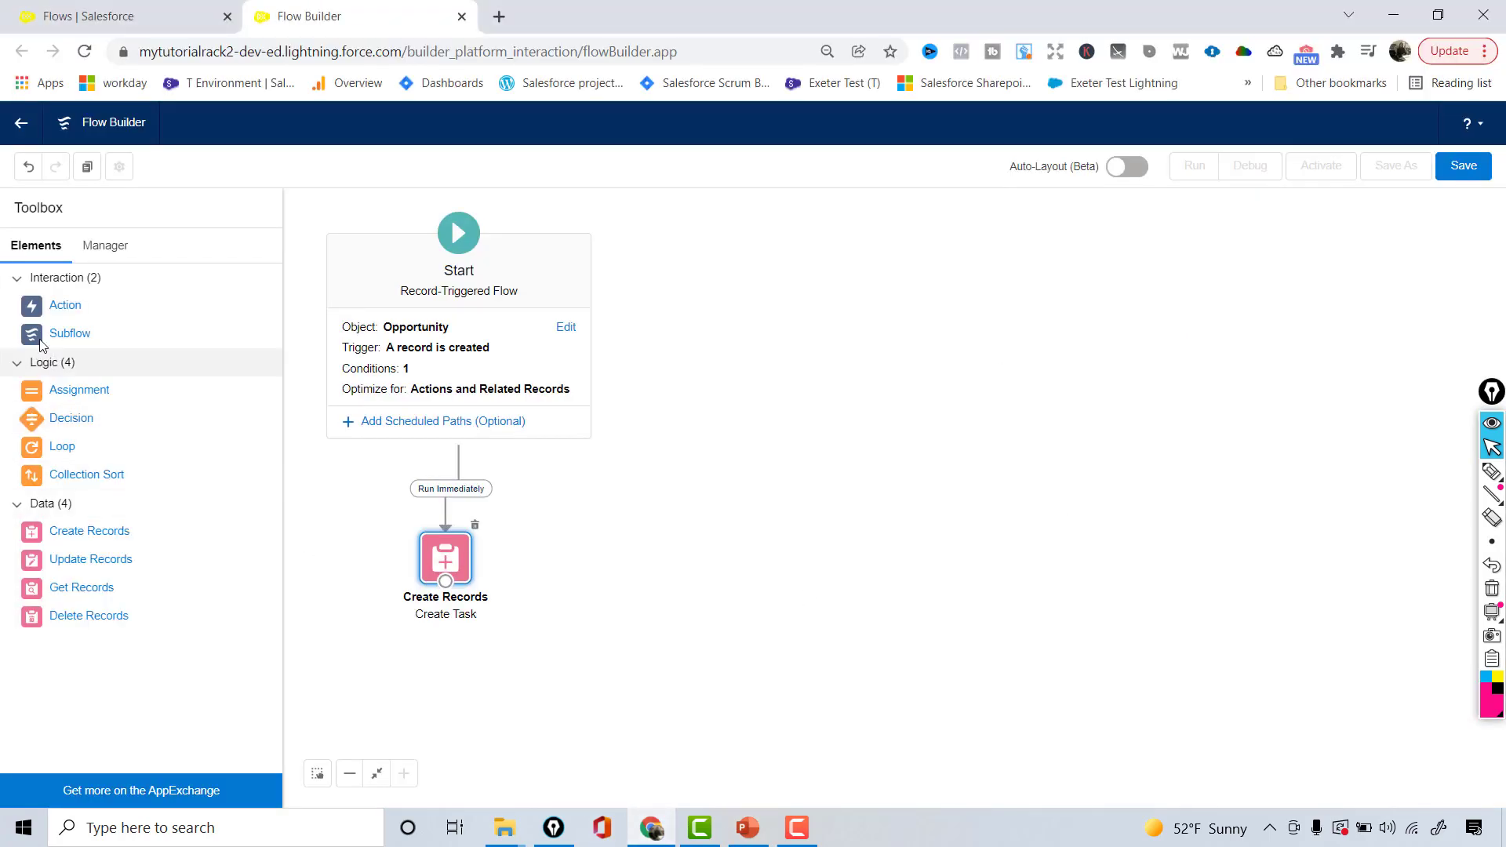
Add an Action element to the canvas and choose the Post to Chatter action for it.
{"action": "left_click_drag", "start_coordinate": [48, 305], "coordinate": [489, 466]}
{"action": "left_click_drag", "start_coordinate": [579, 525], "coordinate": [581, 527]}
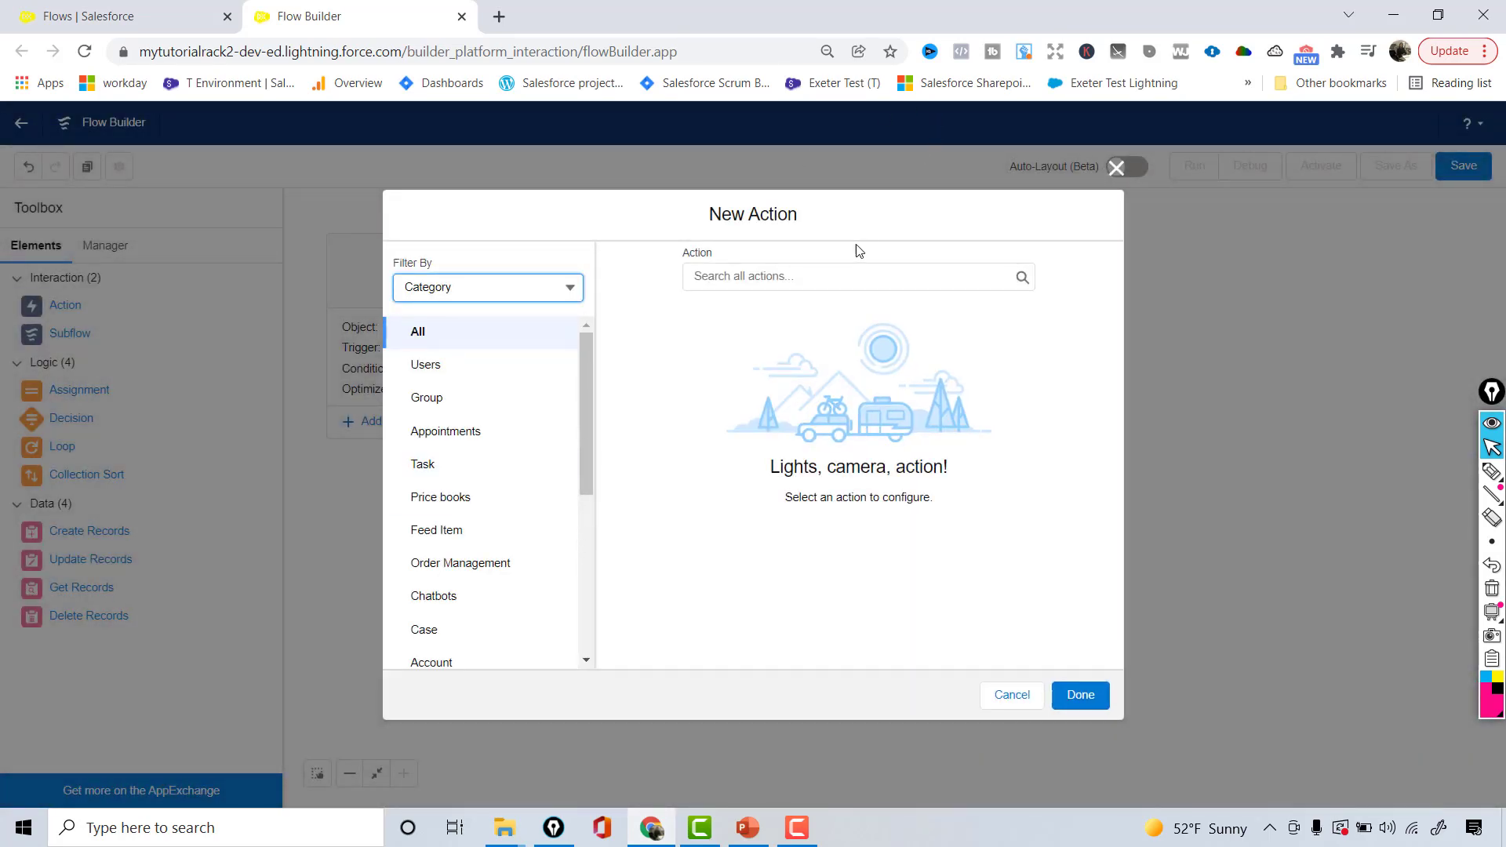
{"action": "left_click", "coordinate": [841, 275]}
{"action": "type", "text": "Chh"}
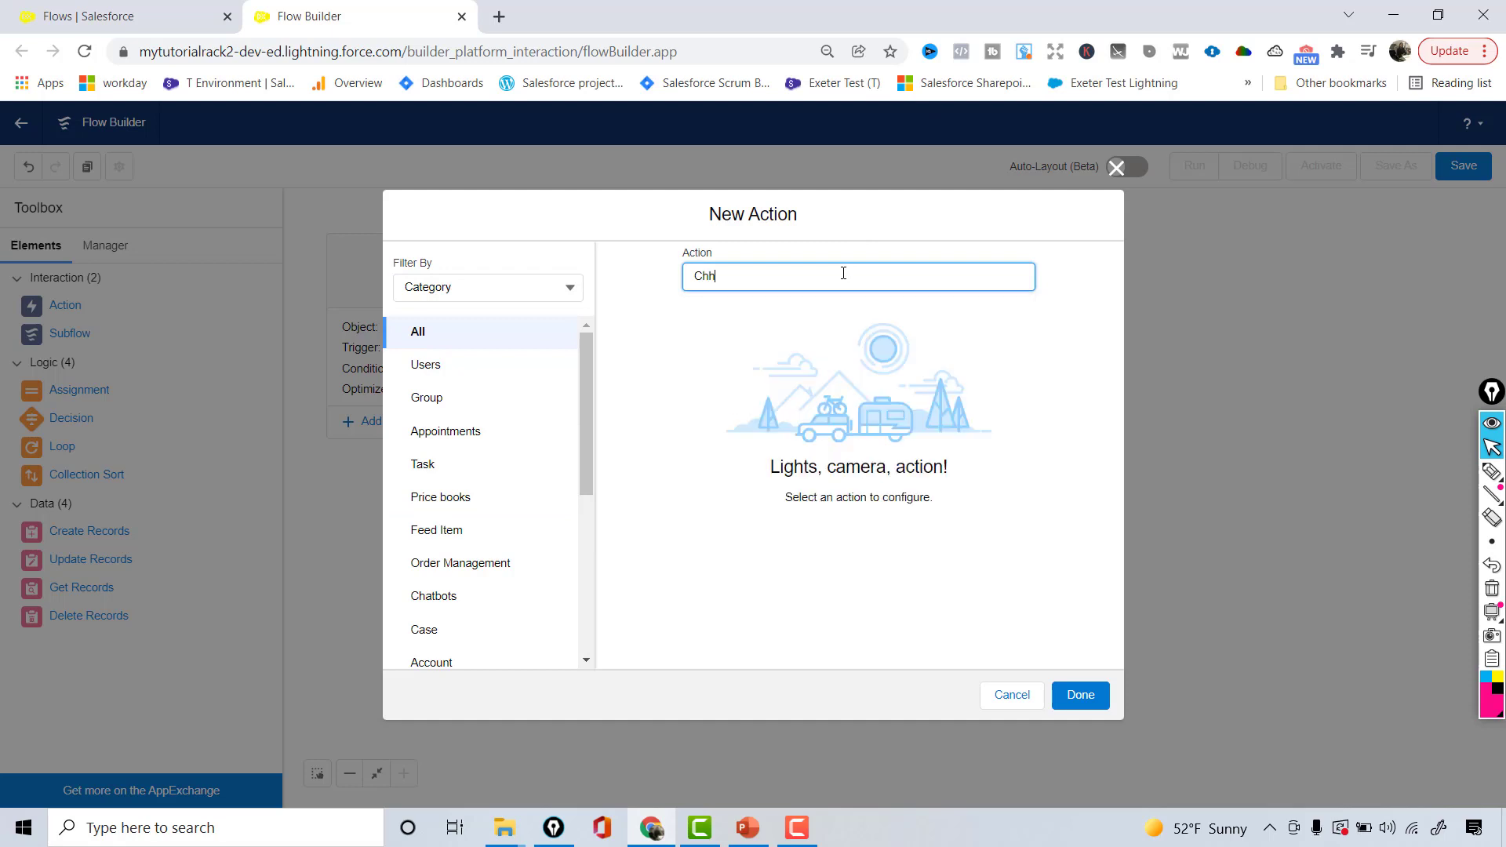
{"action": "type", "text": "atte"}
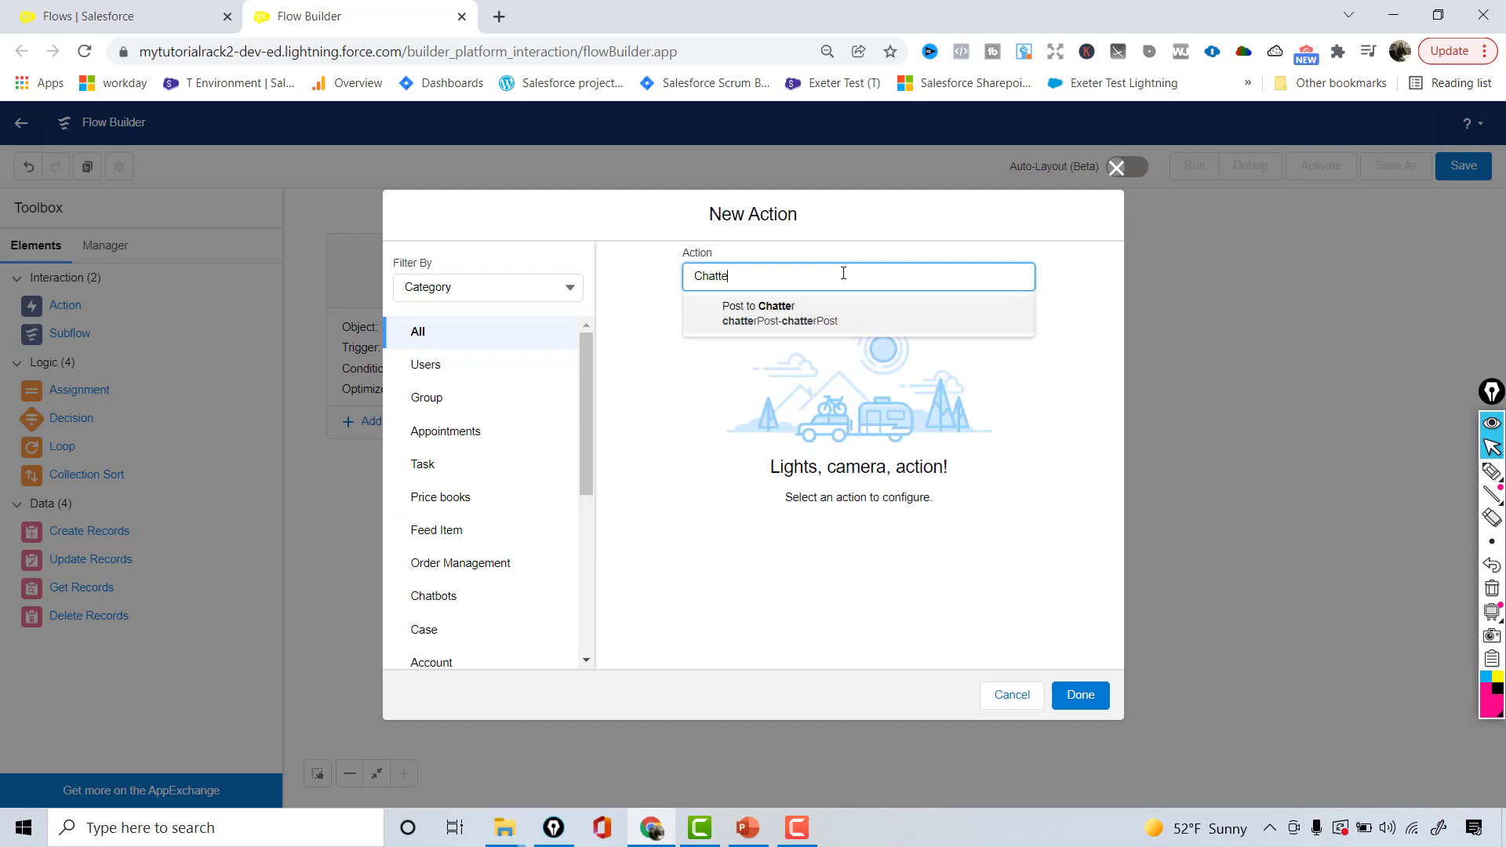
{"action": "left_click", "coordinate": [744, 317]}
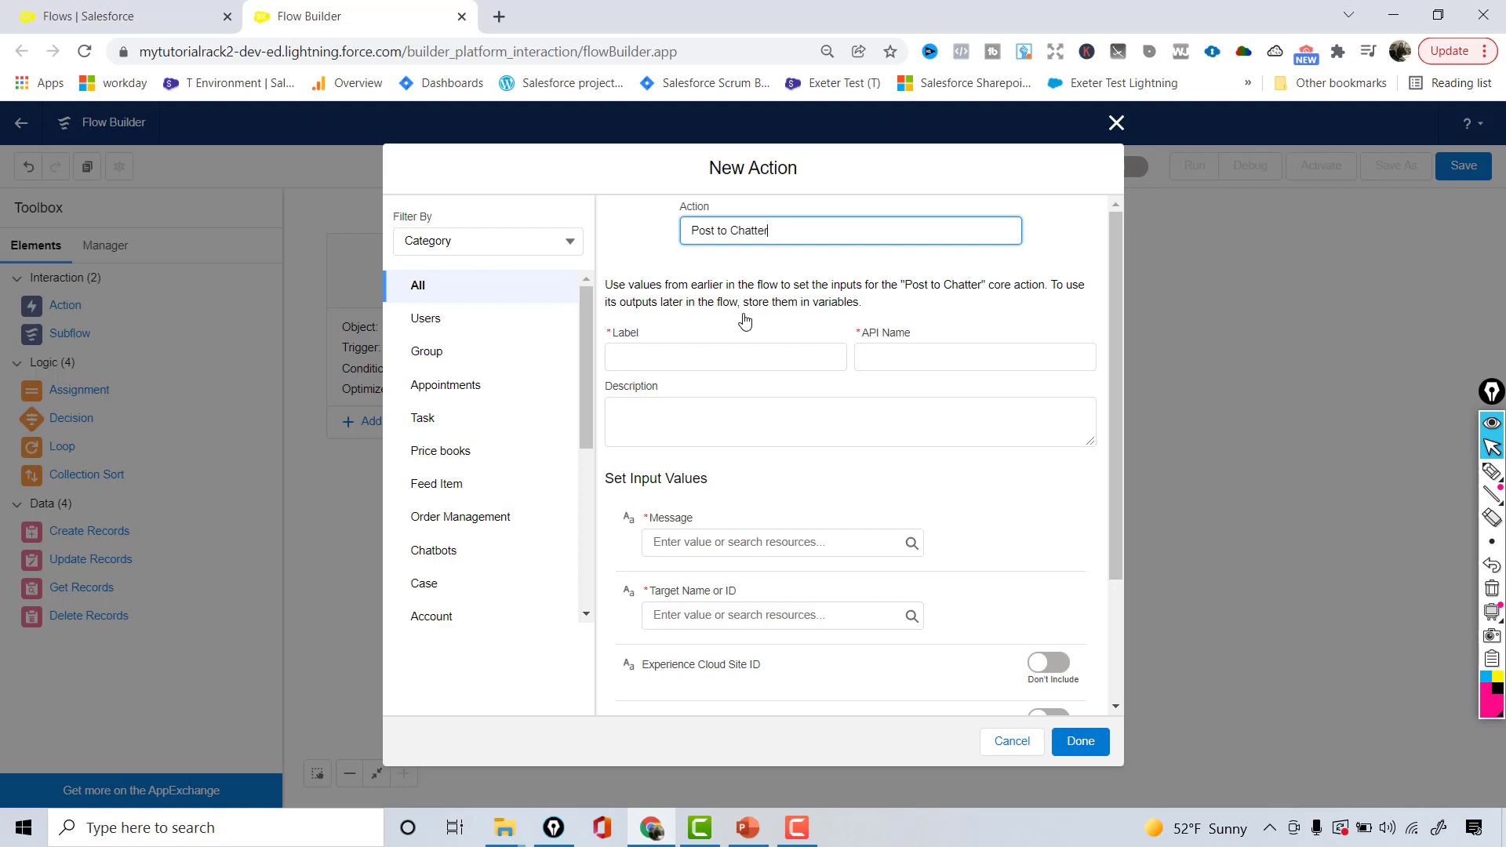
Label the Chatter action "Post To chatter about Big Opportunity" and accept the API name generated from it.
{"action": "left_click", "coordinate": [716, 355]}
{"action": "type", "text": "Pos"}
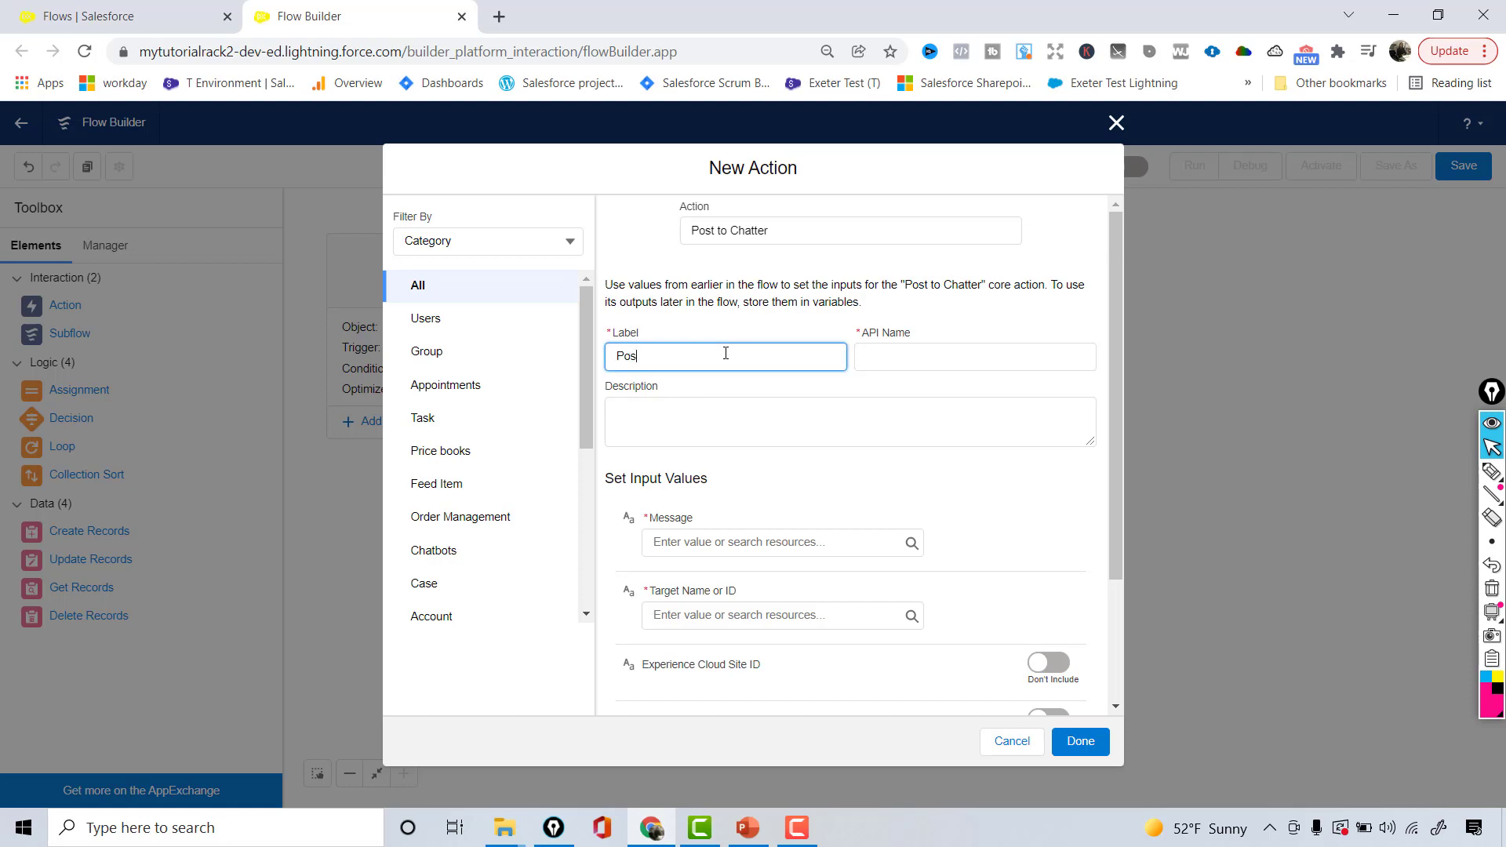
{"action": "type", "text": "t To chatter about Big Opportunity"}
{"action": "key", "text": "Tab"}
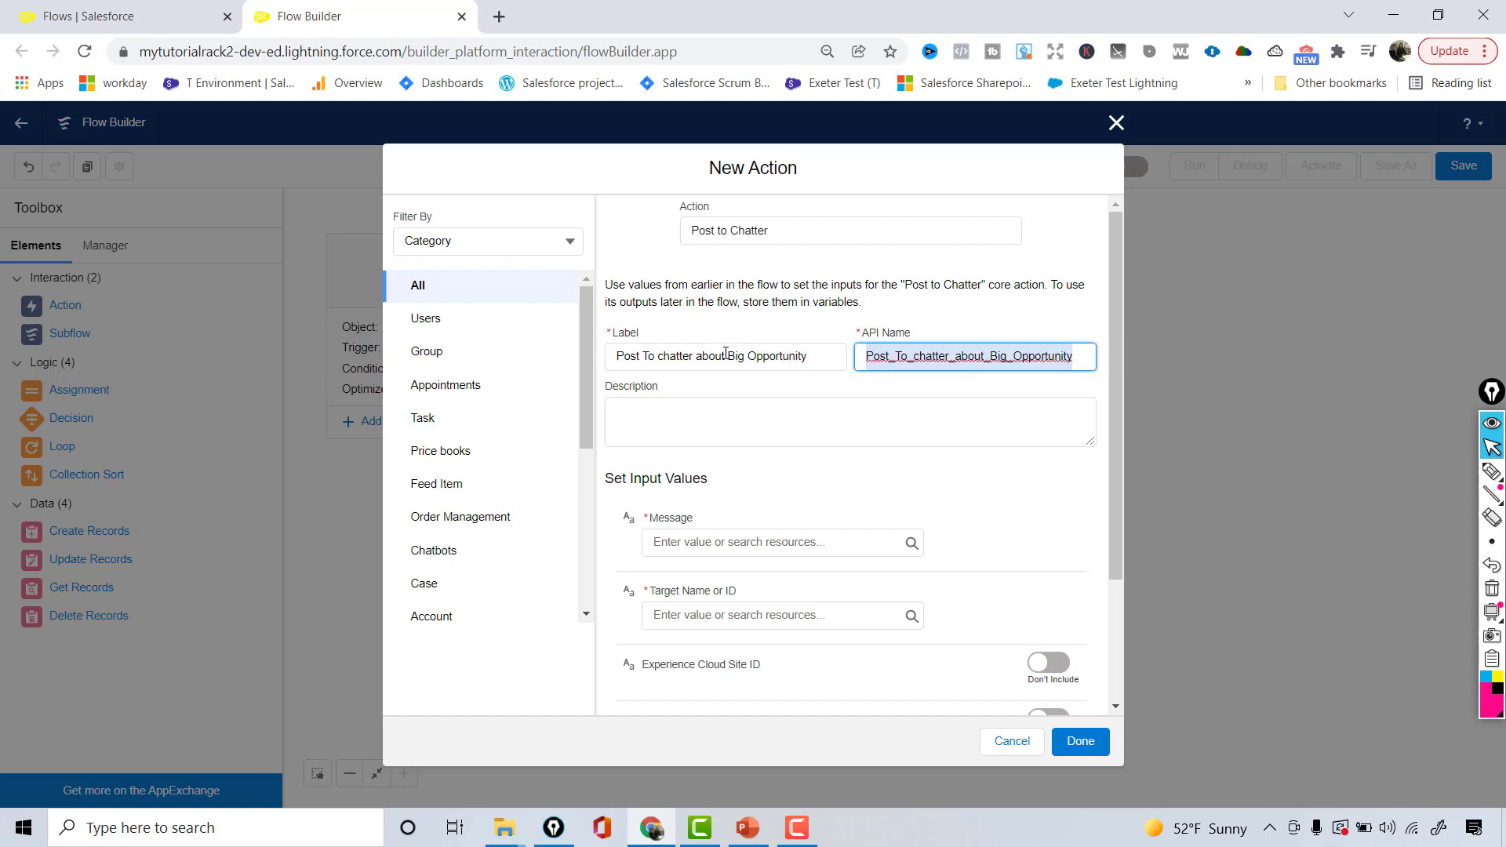
Set the Chatter post's Message to "Big Deal Alert. Please work with opportunity team to close this Opportunity ASAP".
{"action": "left_click", "coordinate": [674, 543]}
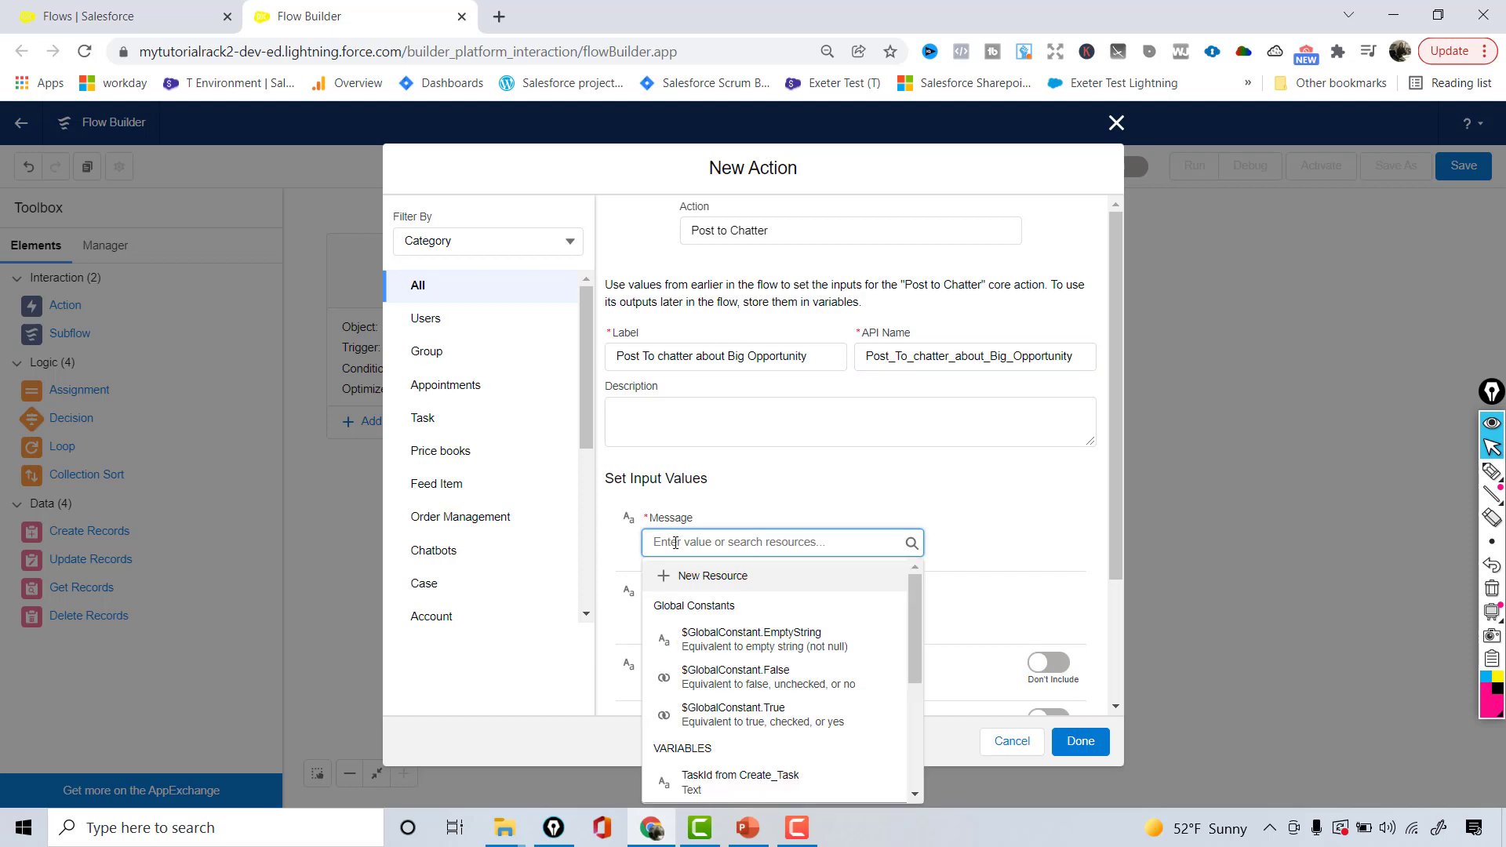
{"action": "type", "text": "Big Deal"}
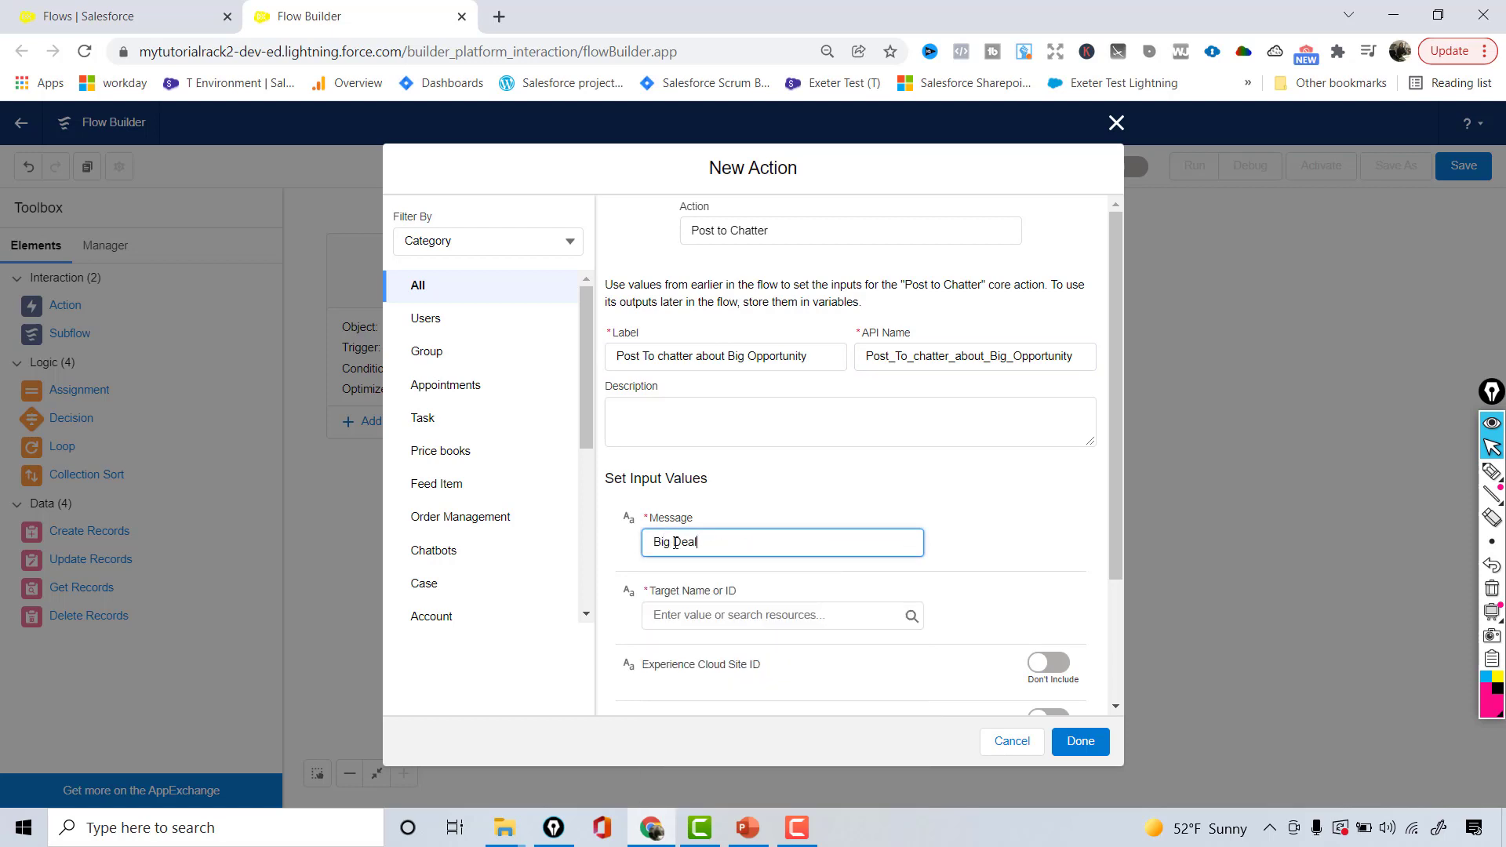
{"action": "type", "text": " Alert. Please work with opportunity "}
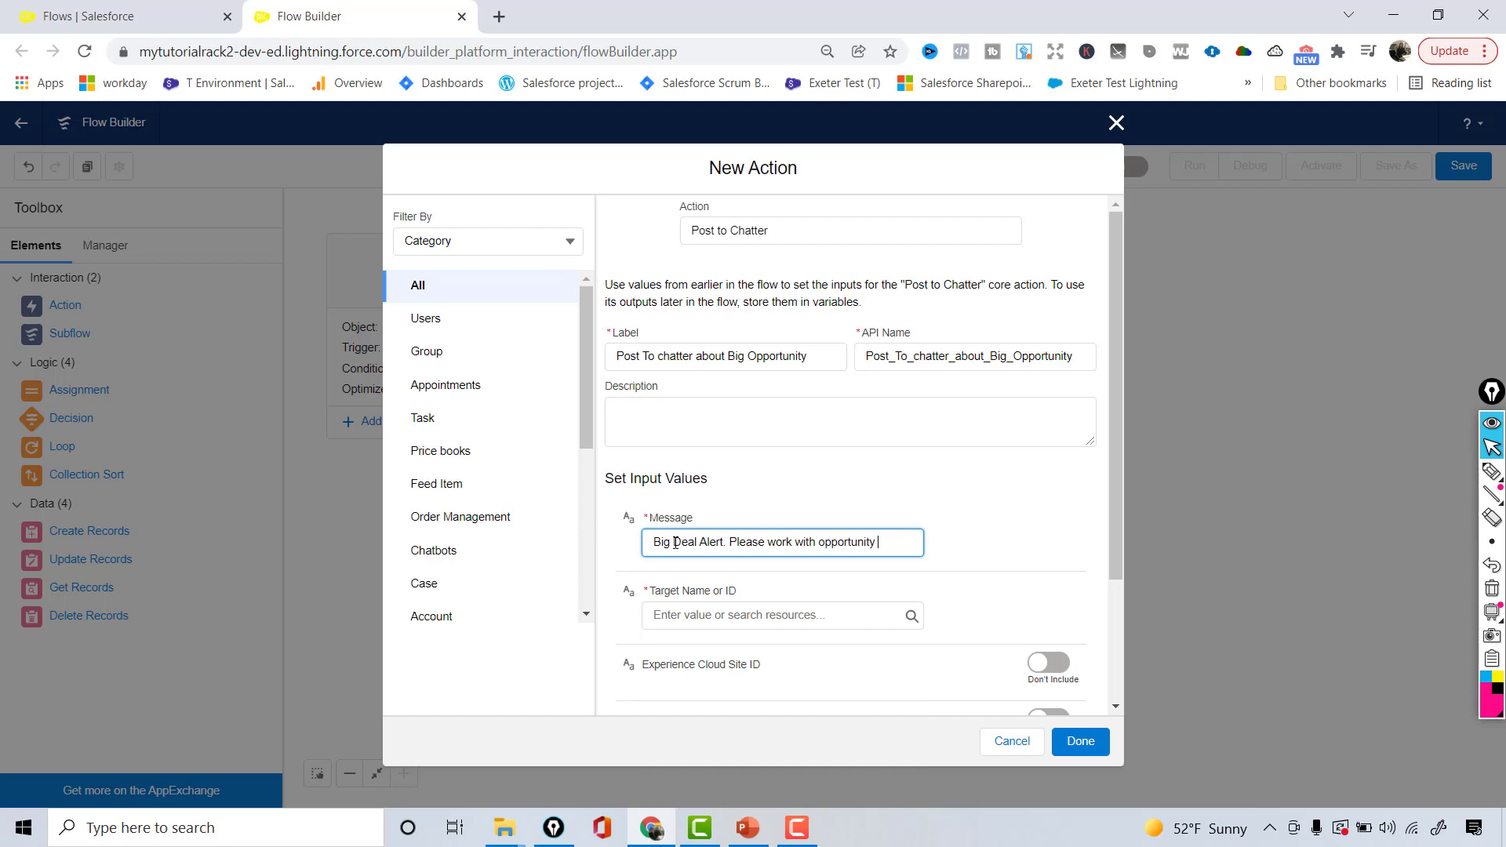
{"action": "type", "text": "team to close"}
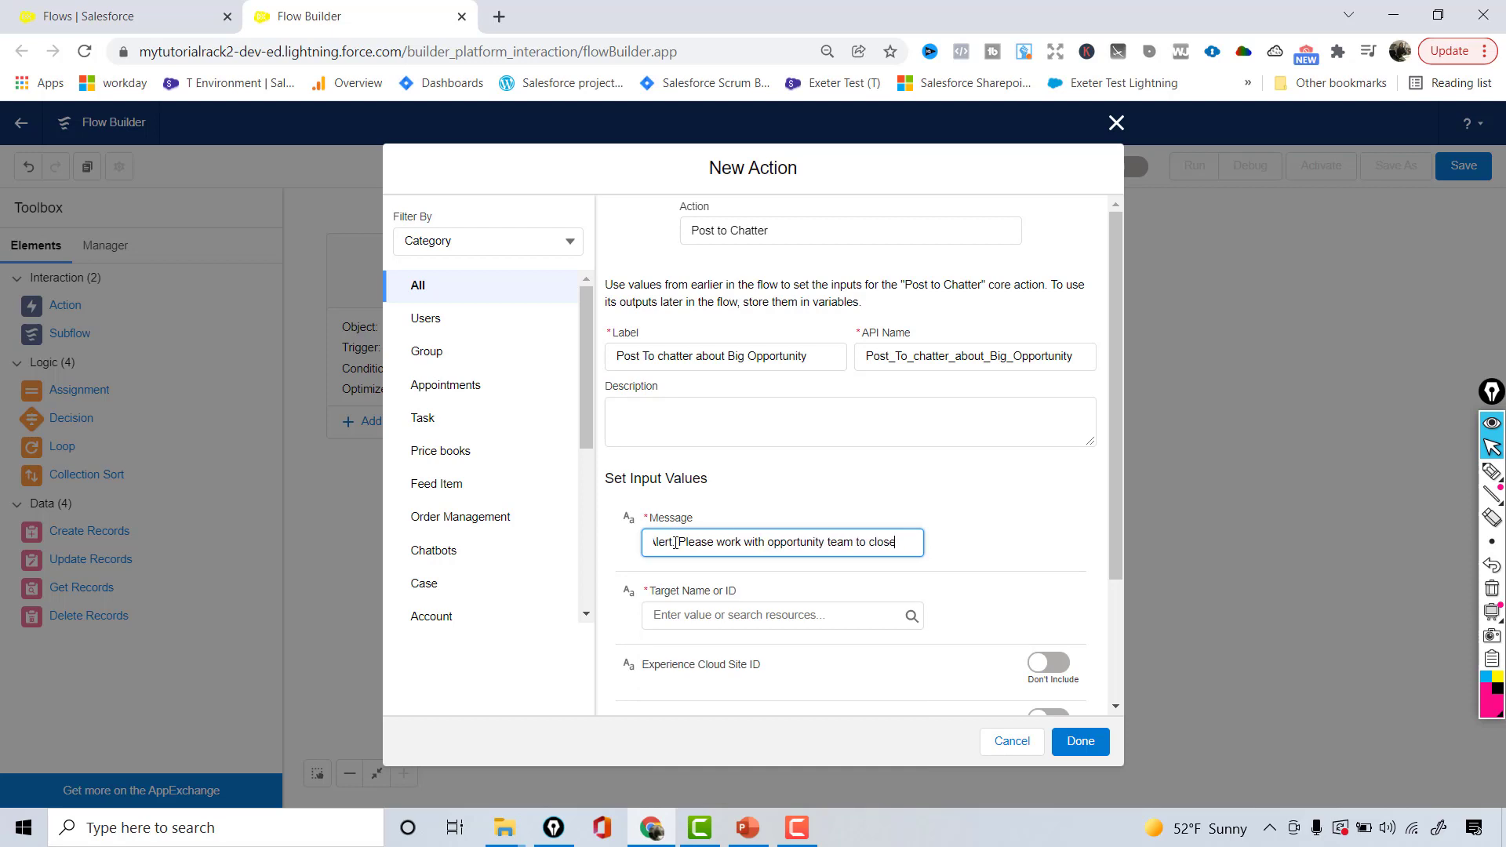
{"action": "type", "text": " this Opportunity ASAp"}
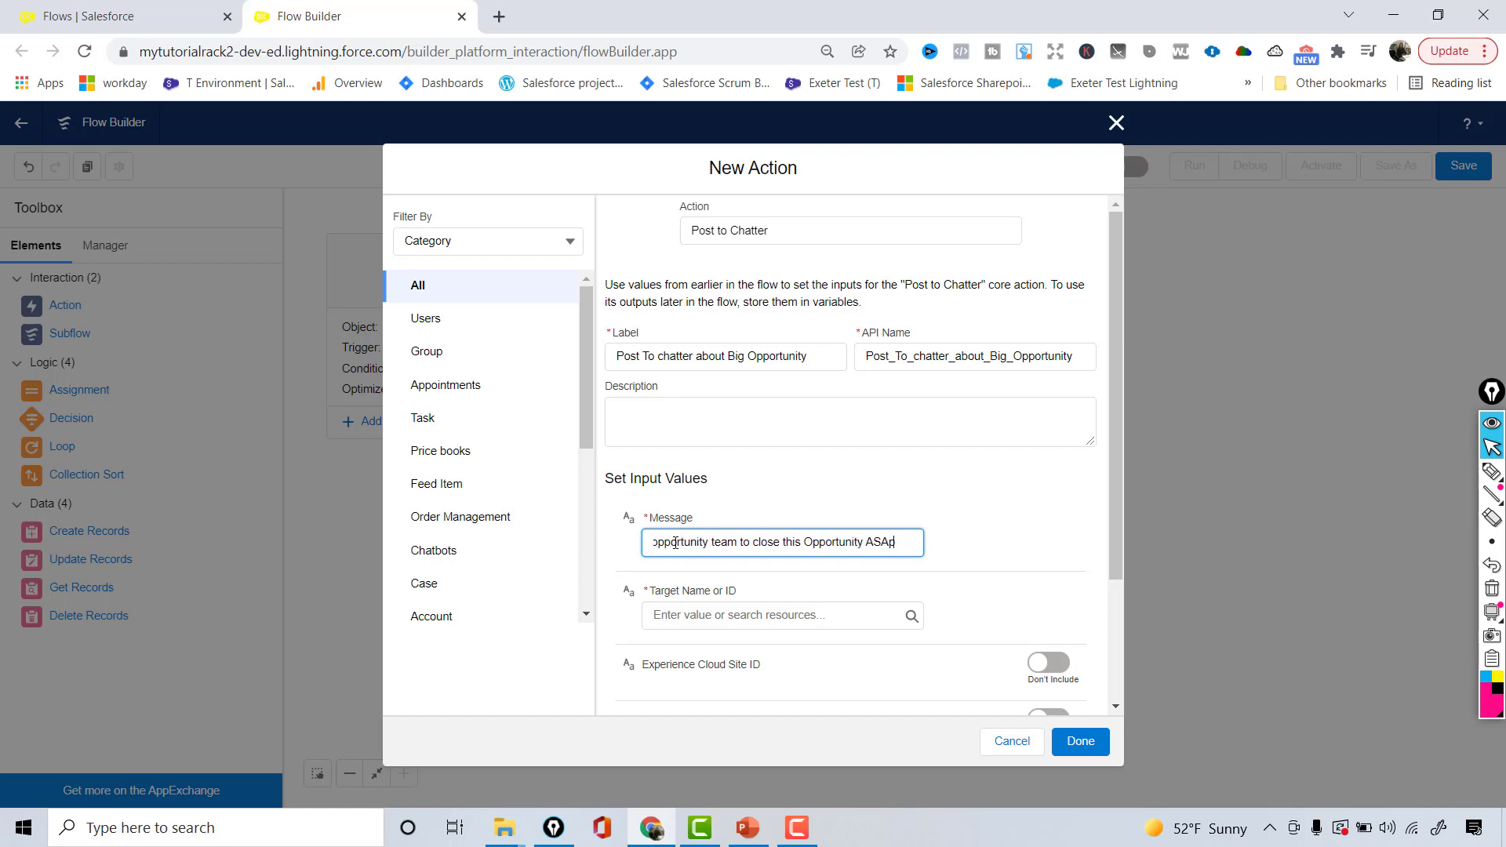
{"action": "key", "text": "BackSpace"}
{"action": "type", "text": "P"}
Set the Chatter post's Target Name or ID to the triggering opportunity's ID, {!$Record.Id}.
{"action": "left_click", "coordinate": [701, 617]}
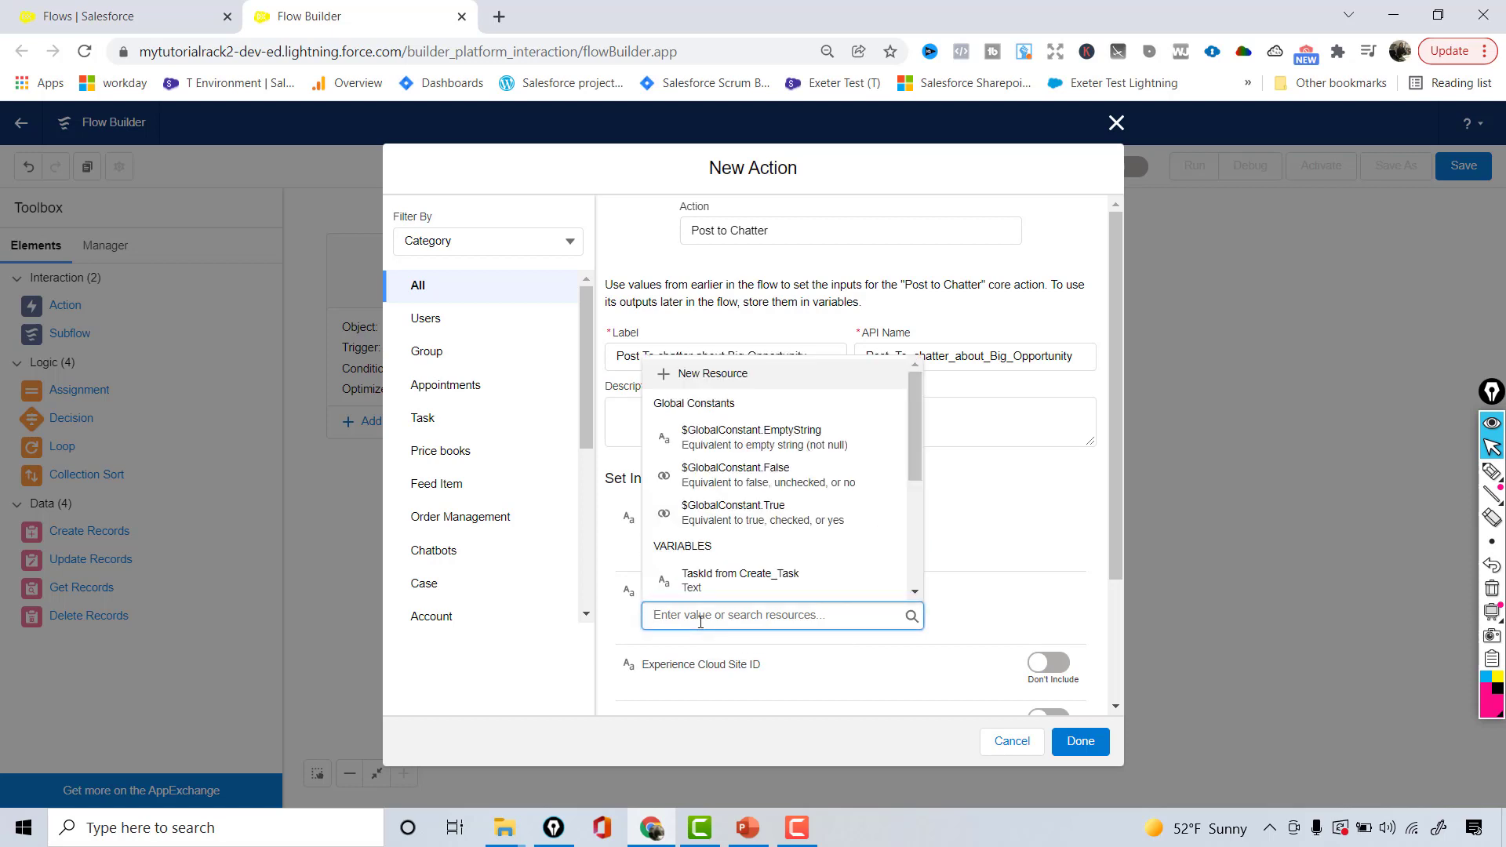
{"action": "left_click", "coordinate": [969, 531]}
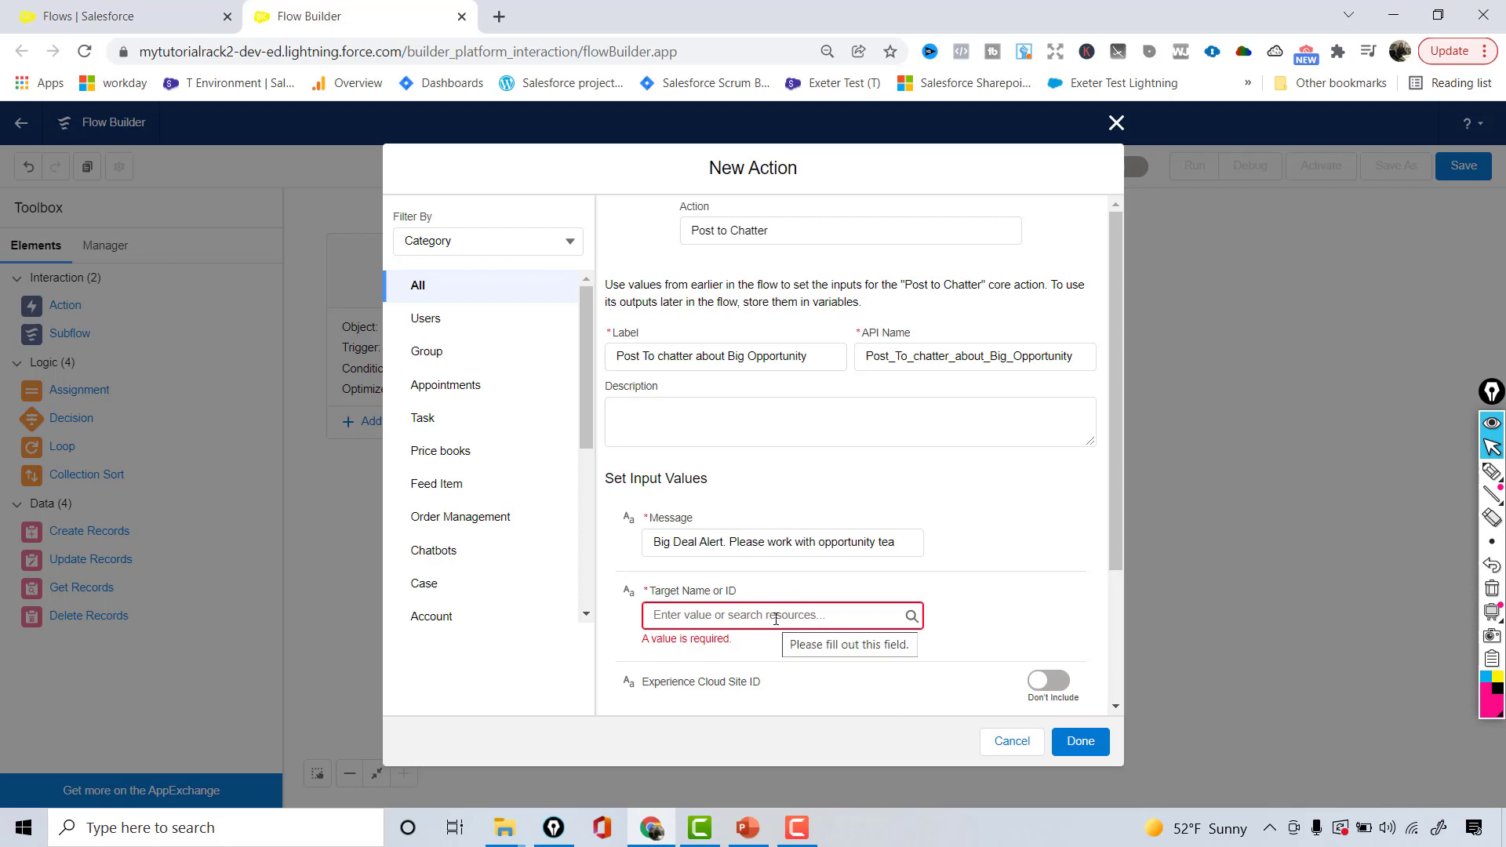
{"action": "left_click", "coordinate": [780, 612]}
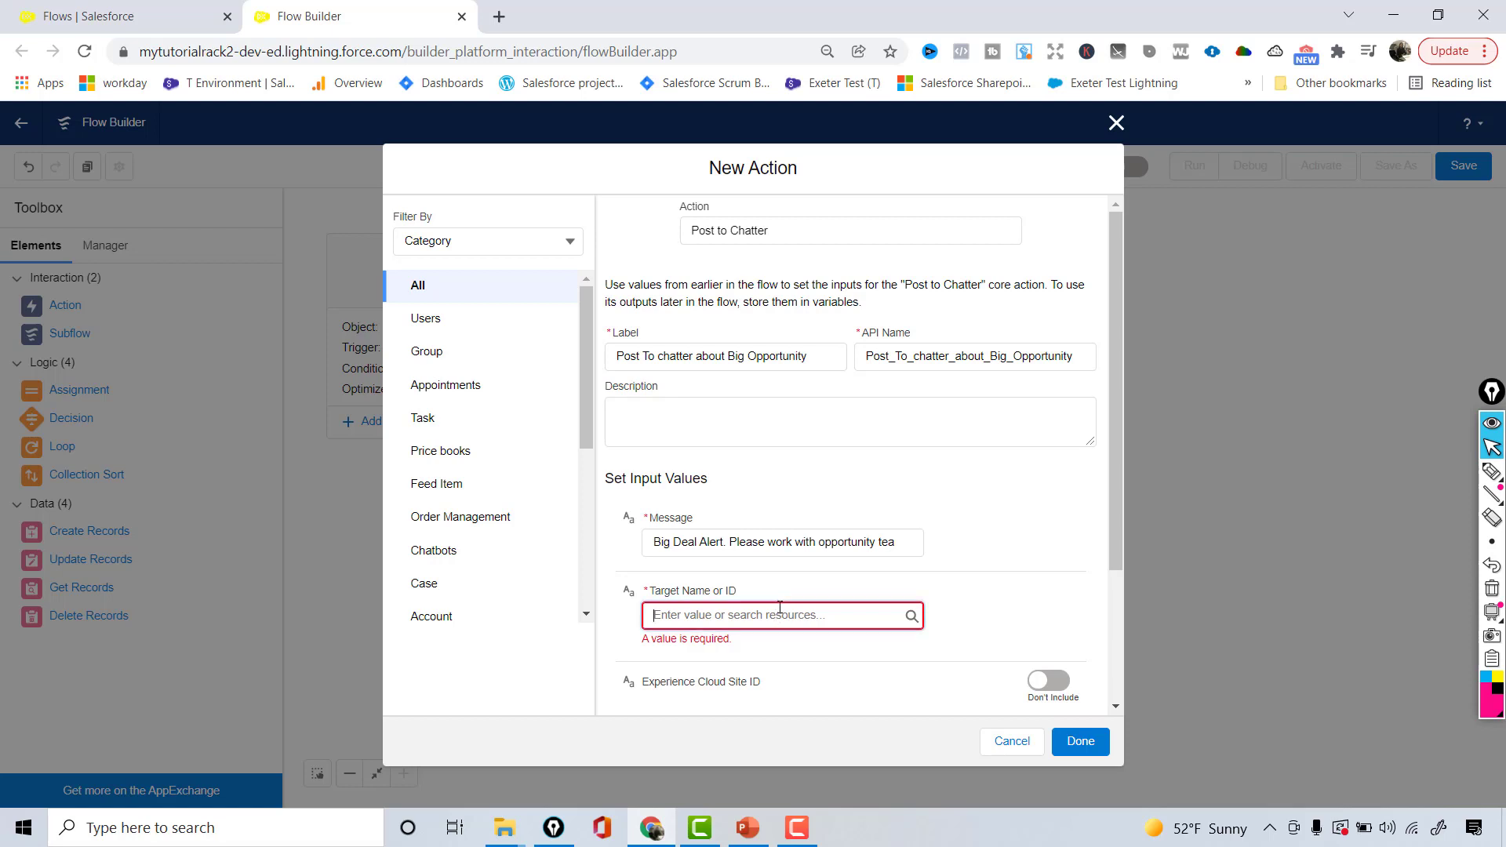
{"action": "left_click_drag", "start_coordinate": [911, 437], "coordinate": [914, 545]}
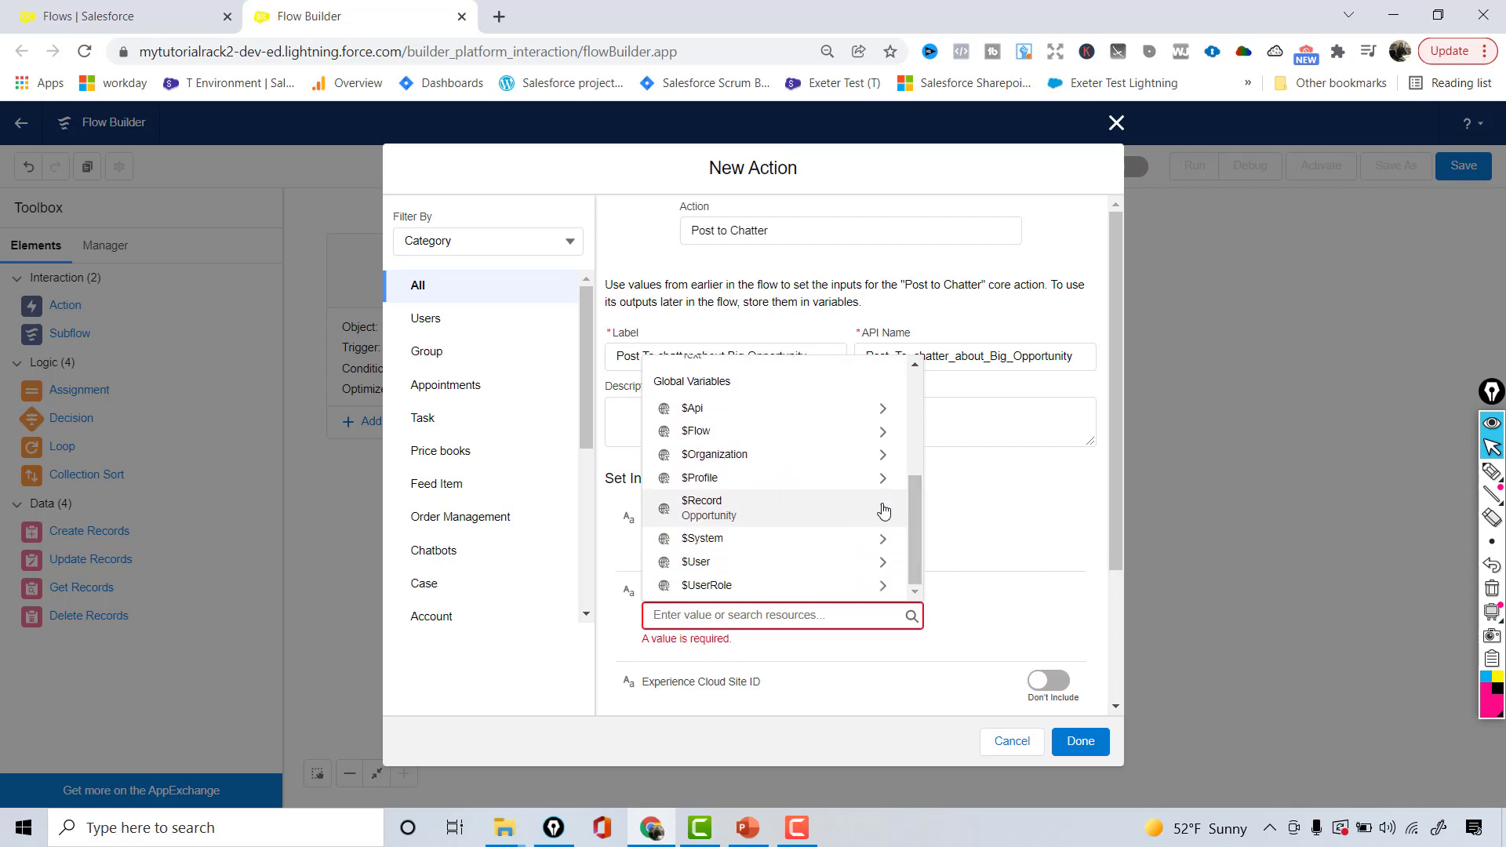
{"action": "left_click", "coordinate": [875, 506]}
{"action": "left_click_drag", "start_coordinate": [915, 386], "coordinate": [934, 492]}
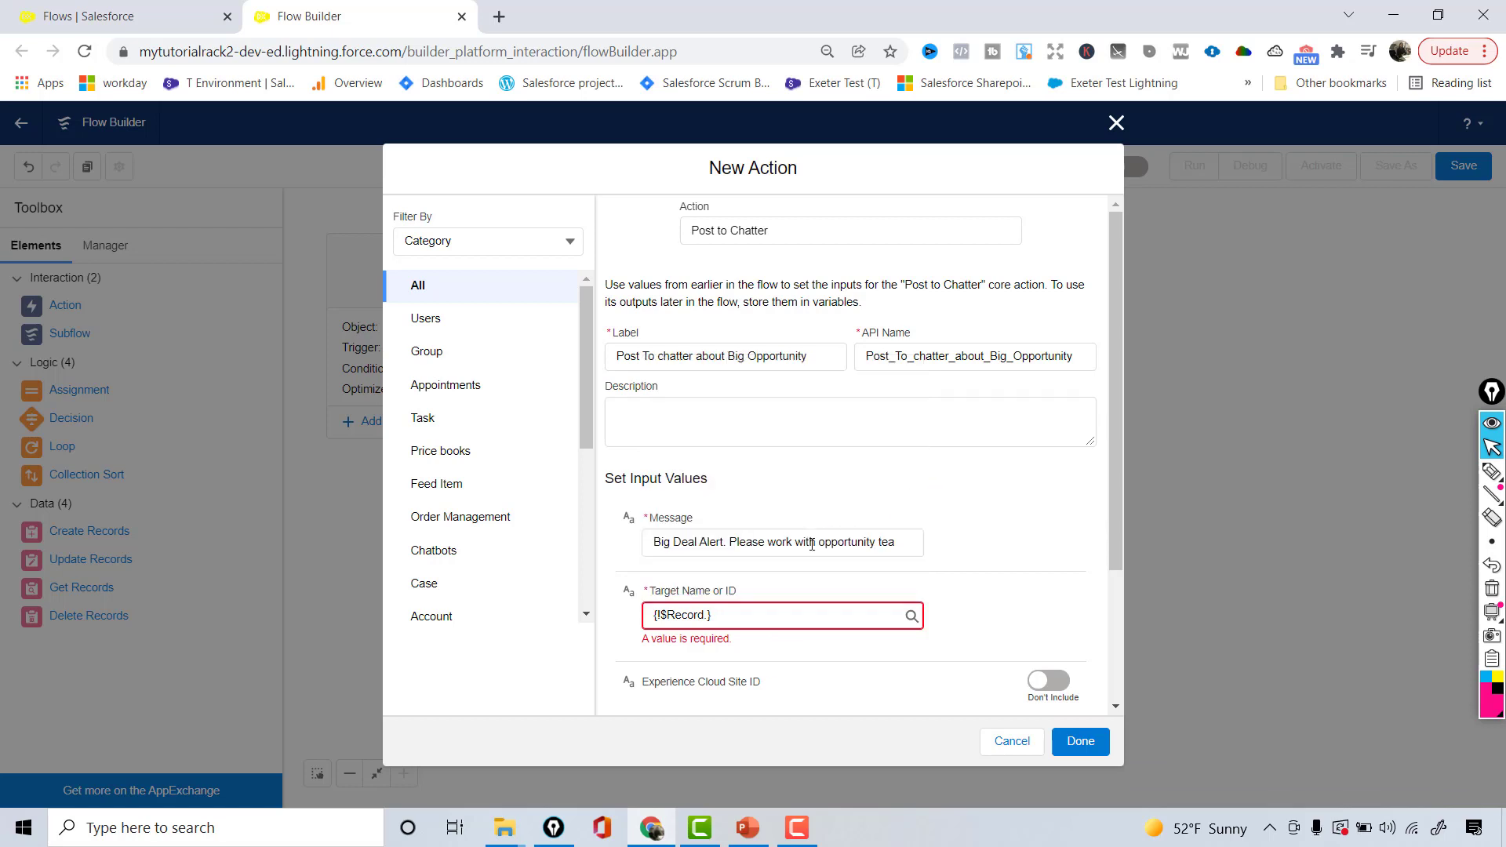
{"action": "left_click", "coordinate": [711, 615]}
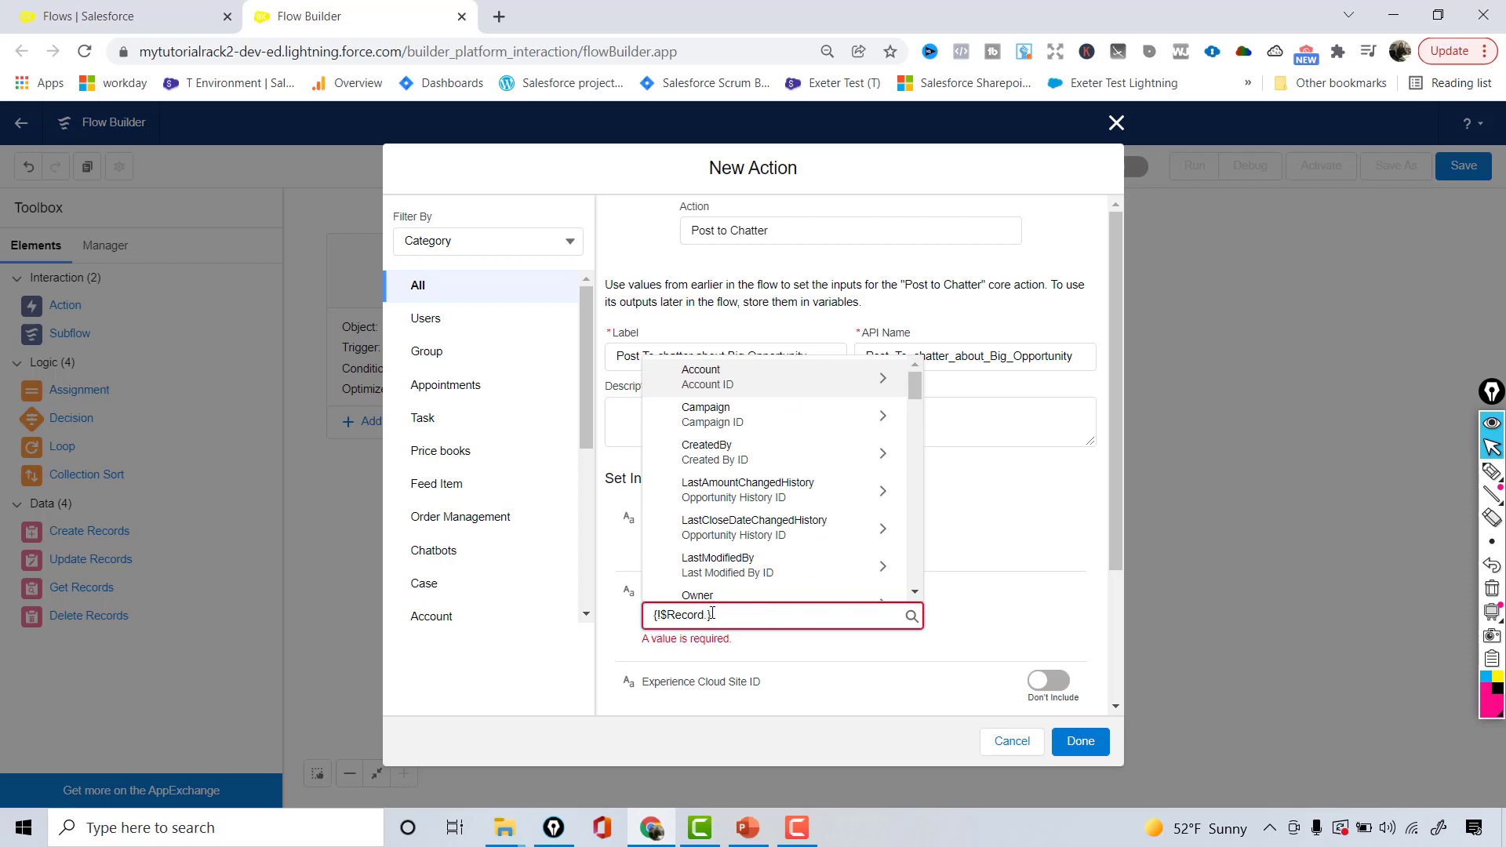
{"action": "type", "text": "Id"}
{"action": "left_click_drag", "start_coordinate": [912, 436], "coordinate": [915, 542]}
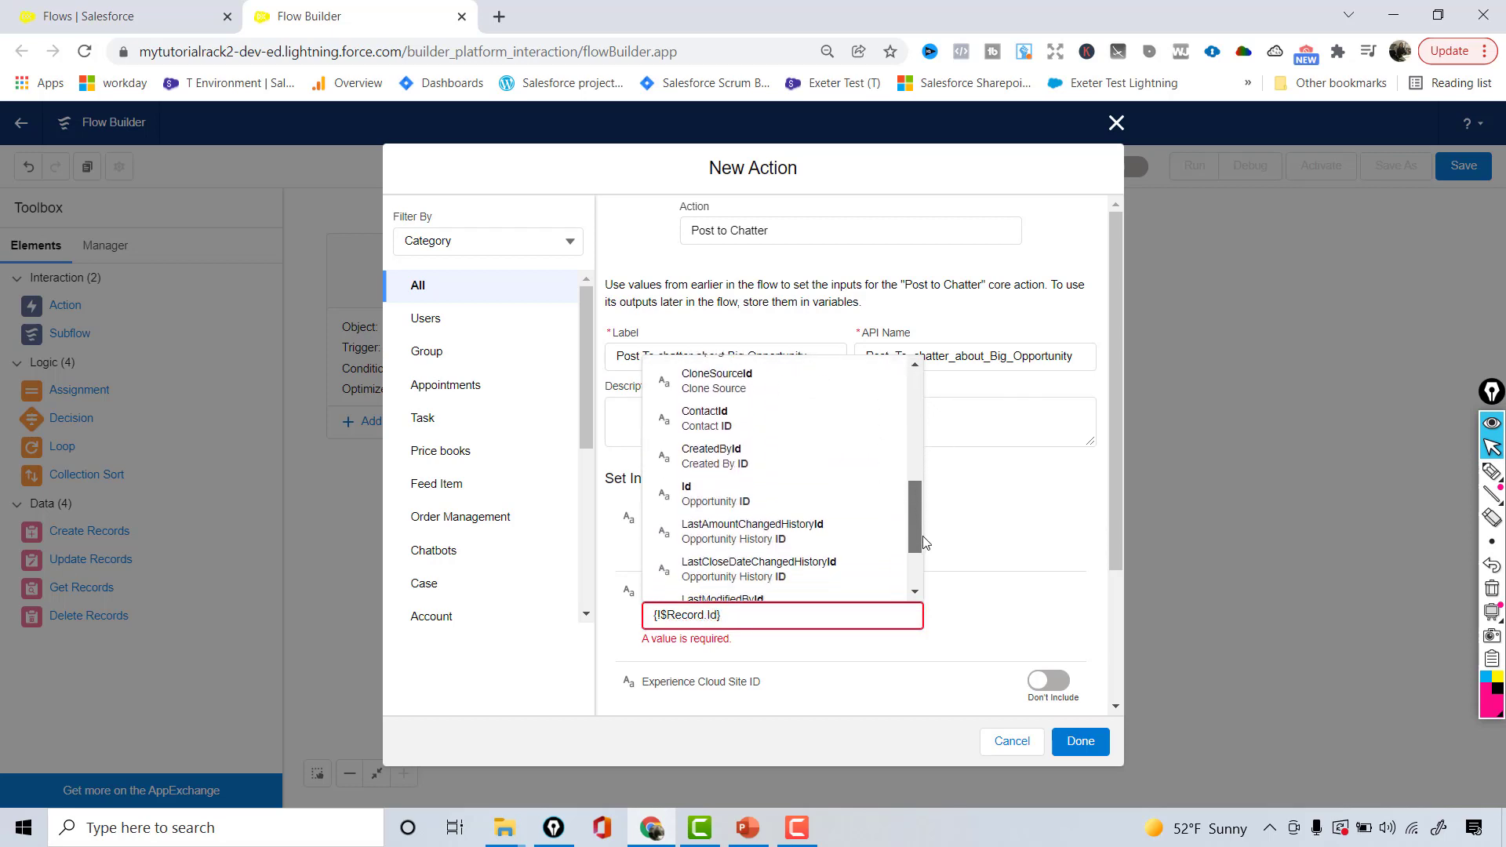
{"action": "left_click", "coordinate": [730, 499]}
{"action": "left_click", "coordinate": [724, 621]}
{"action": "left_click", "coordinate": [745, 655]}
Finish the Post to Chatter action with its optional inputs excluded and connect the Create Task element to it.
{"action": "left_click_drag", "start_coordinate": [1116, 536], "coordinate": [1119, 658]}
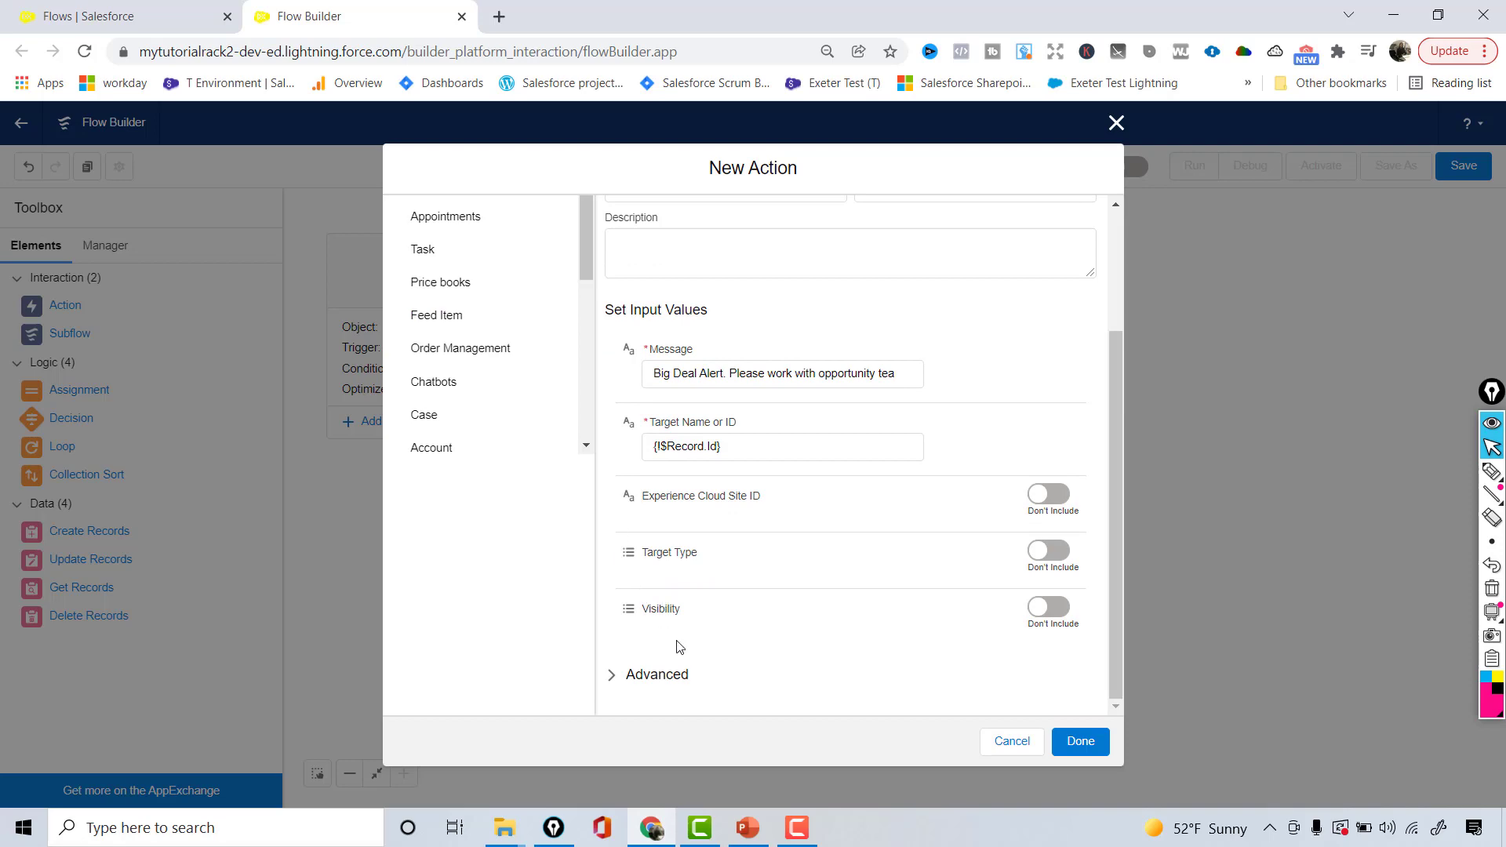
{"action": "left_click", "coordinate": [1080, 743]}
{"action": "left_click_drag", "start_coordinate": [591, 549], "coordinate": [614, 573]}
{"action": "left_click_drag", "start_coordinate": [460, 594], "coordinate": [619, 566]}
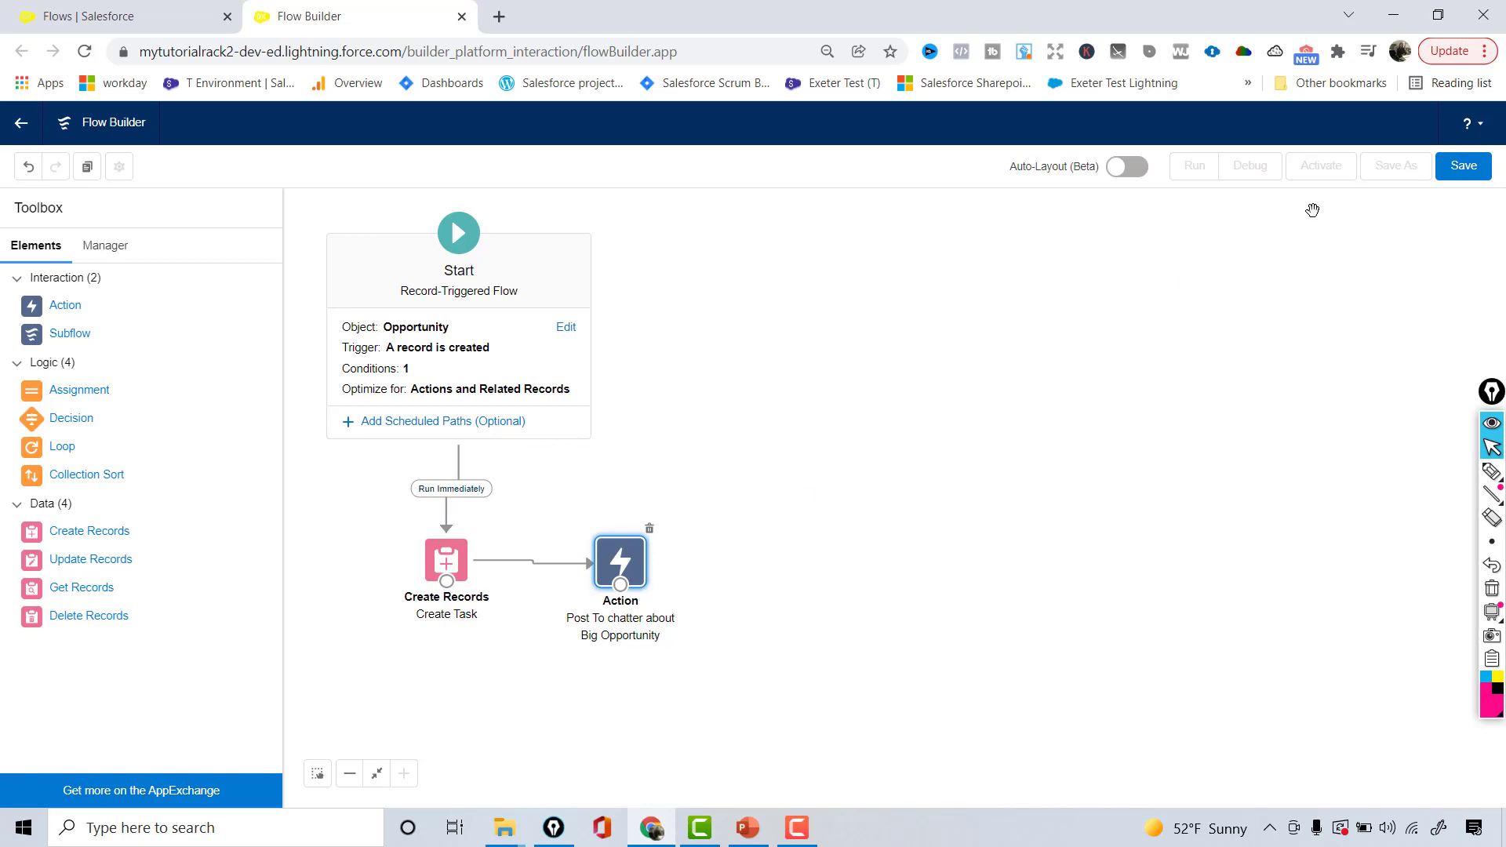
Save the flow with the label "Big Deal Alert" and its generated API name, and activate it.
{"action": "left_click", "coordinate": [1483, 172]}
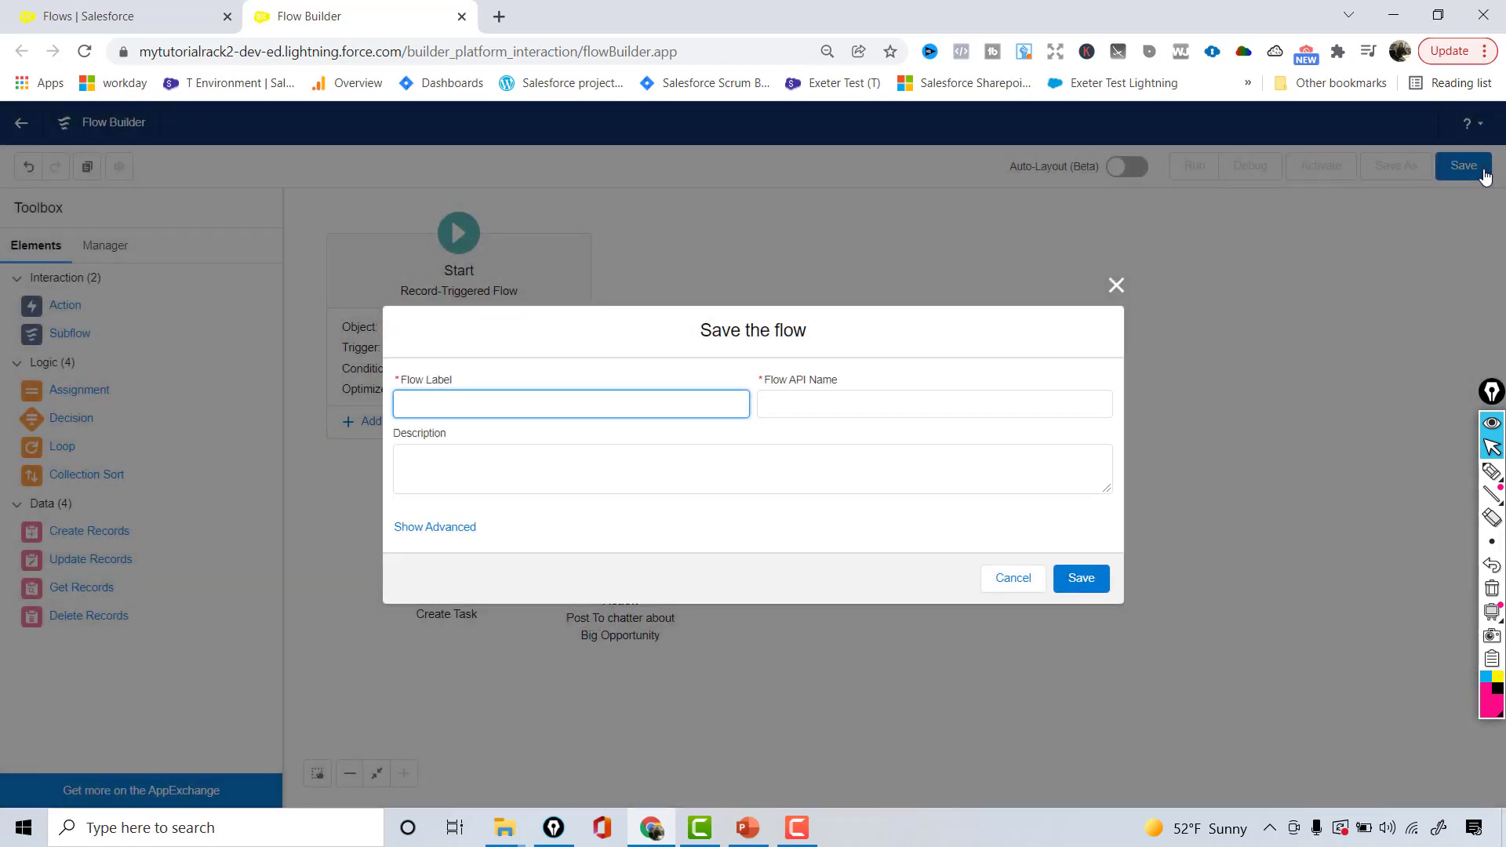
{"action": "type", "text": "Big Deal Alert"}
{"action": "key", "text": "Tab"}
{"action": "left_click", "coordinate": [1084, 579]}
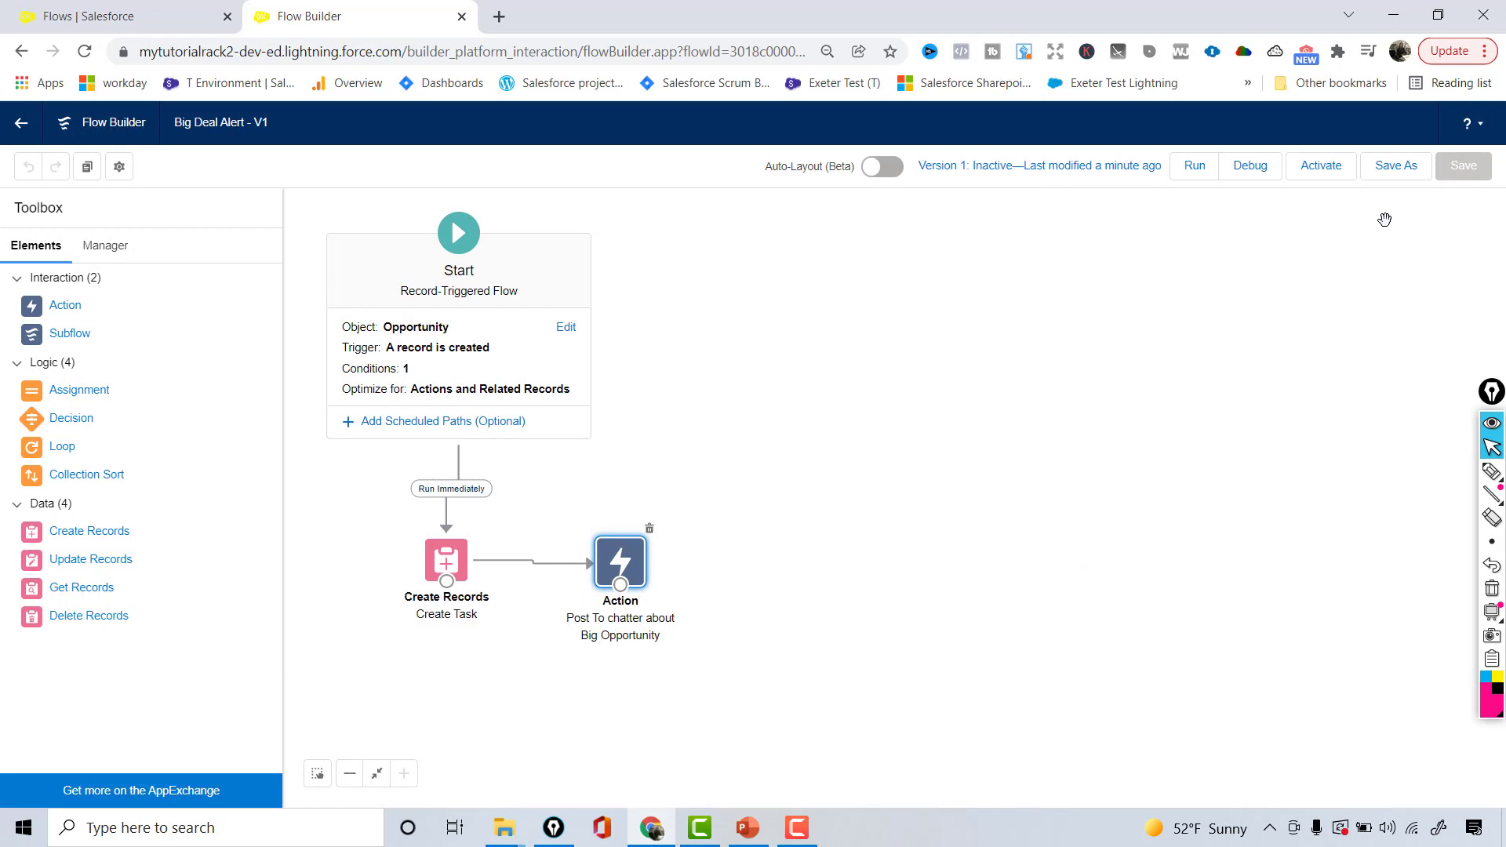
{"action": "left_click", "coordinate": [1314, 172]}
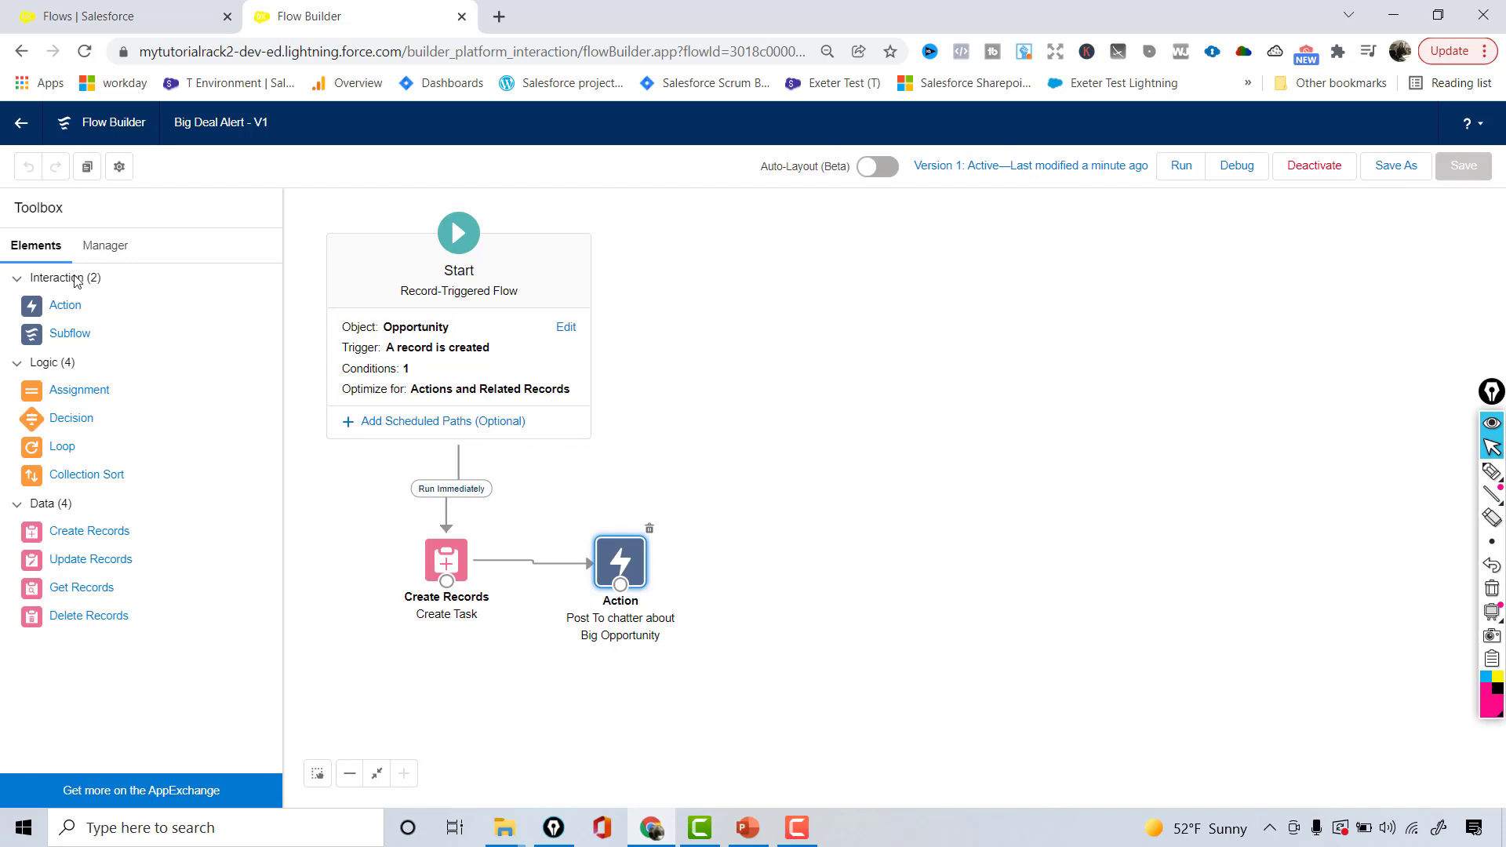
Switch to the Salesforce Setup browser tab and find and open the Opportunities list through the App Launcher.
{"action": "left_click", "coordinate": [114, 17]}
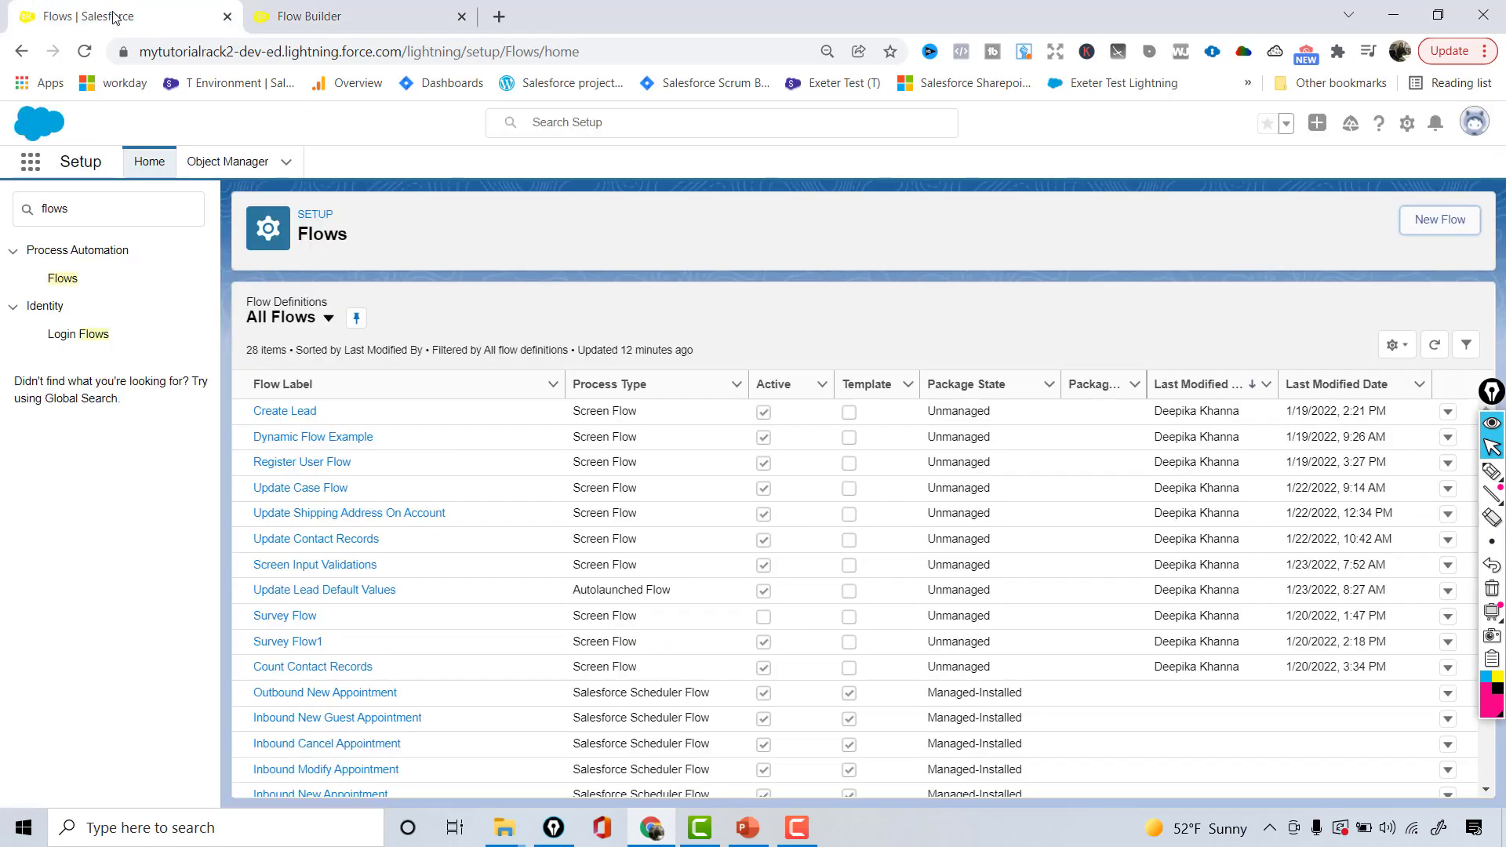
{"action": "left_click", "coordinate": [29, 163]}
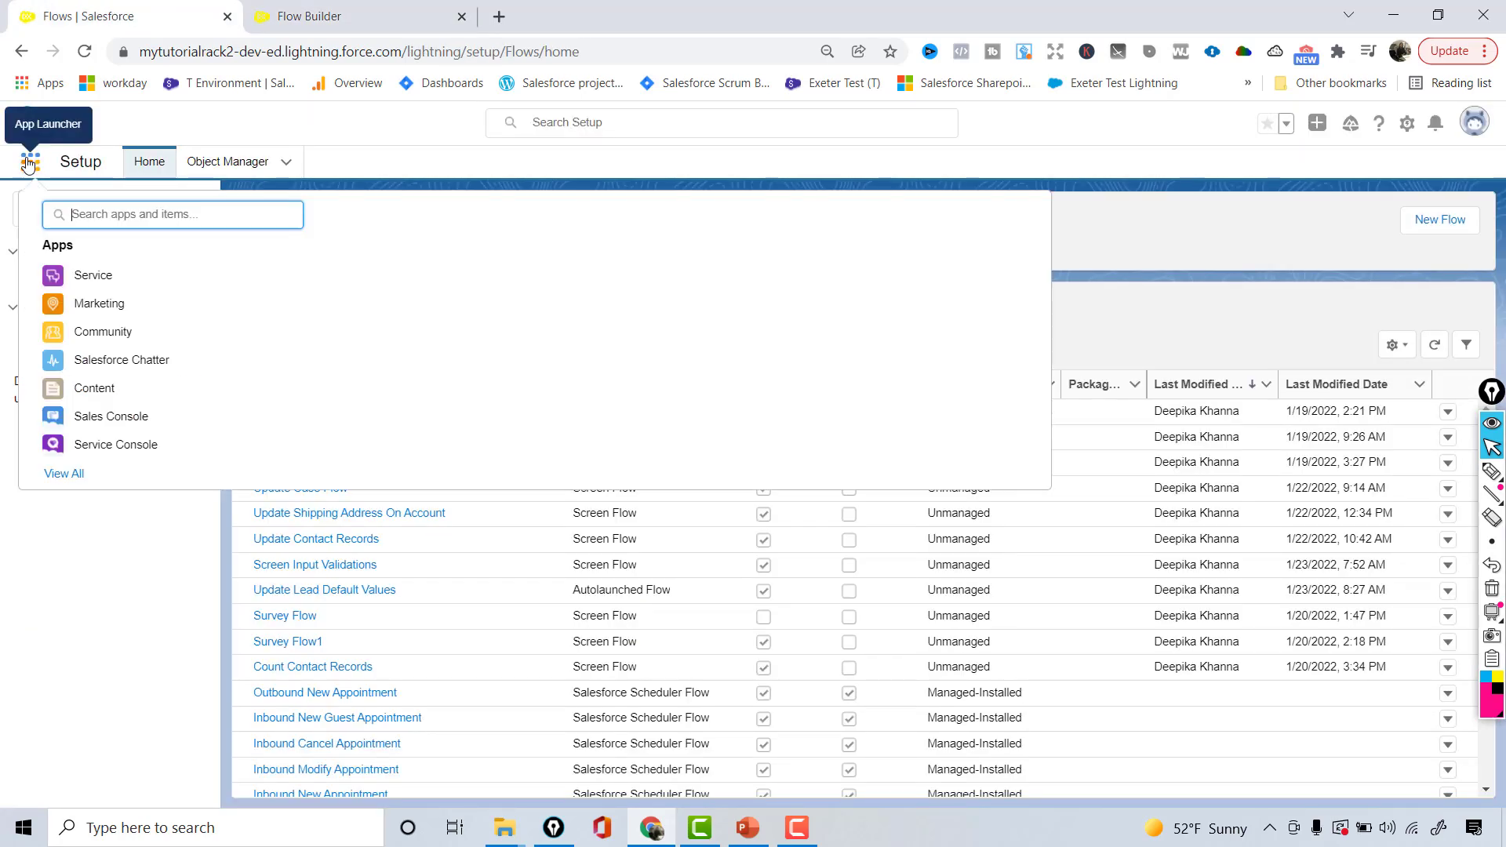
{"action": "type", "text": "Oppo"}
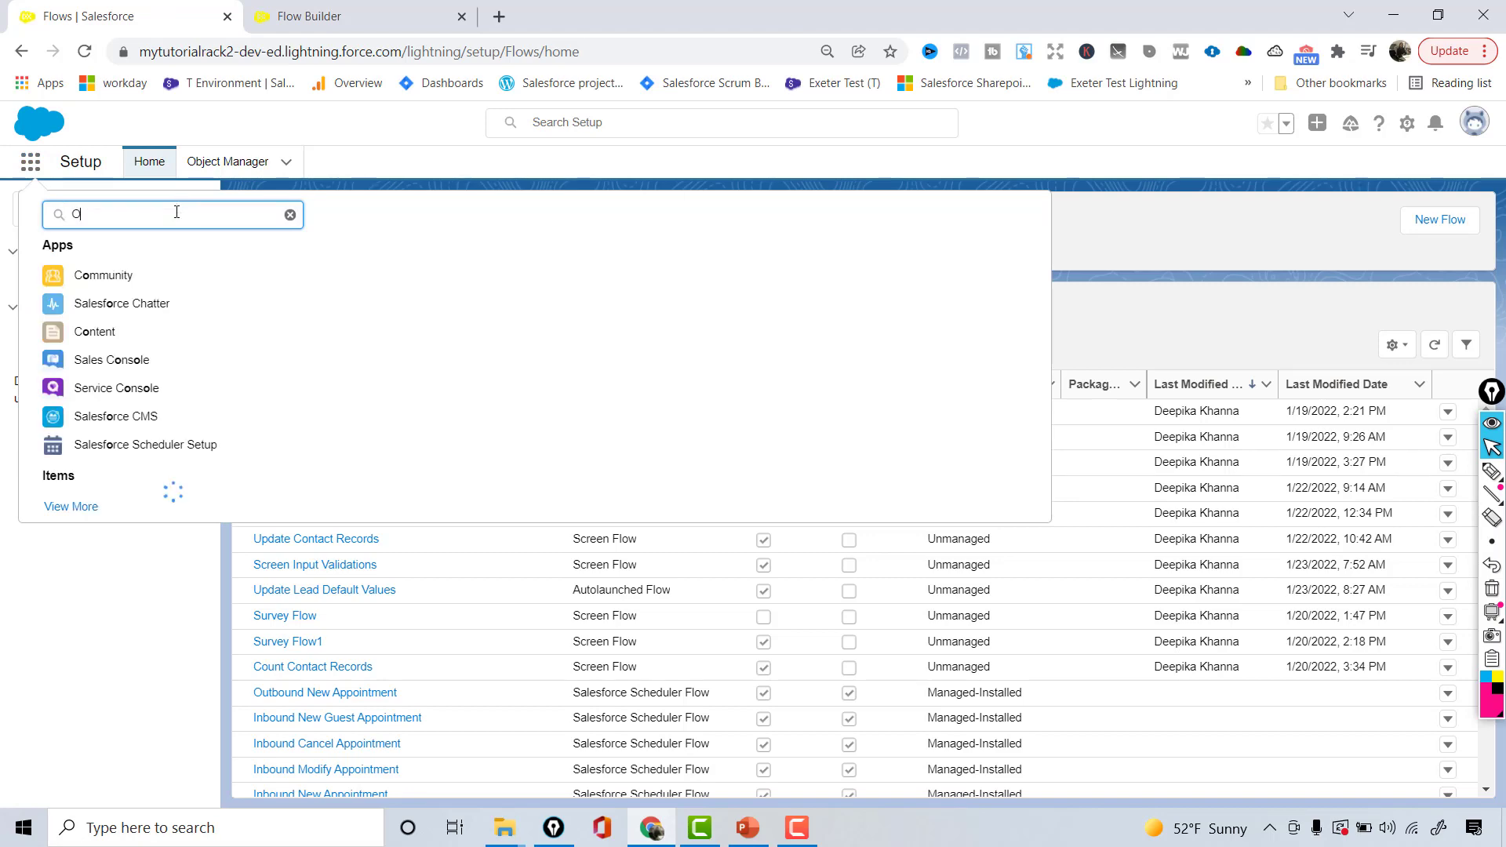
{"action": "left_click", "coordinate": [104, 324]}
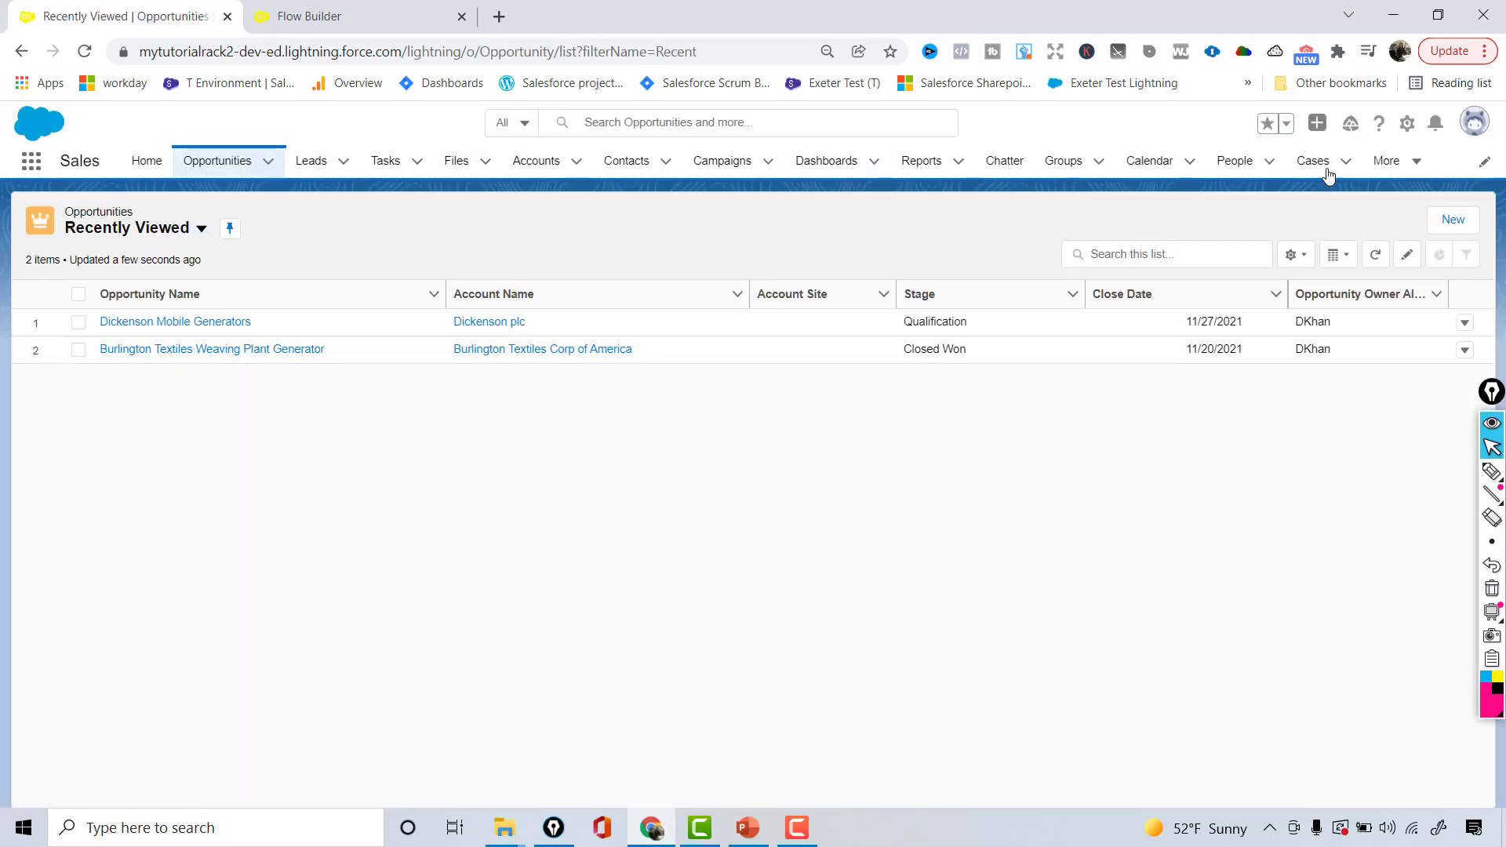
Start a new opportunity named "Tesla New Factory" with an amount of $550,000.00 and close date 1/28/2022.
{"action": "left_click", "coordinate": [1449, 229]}
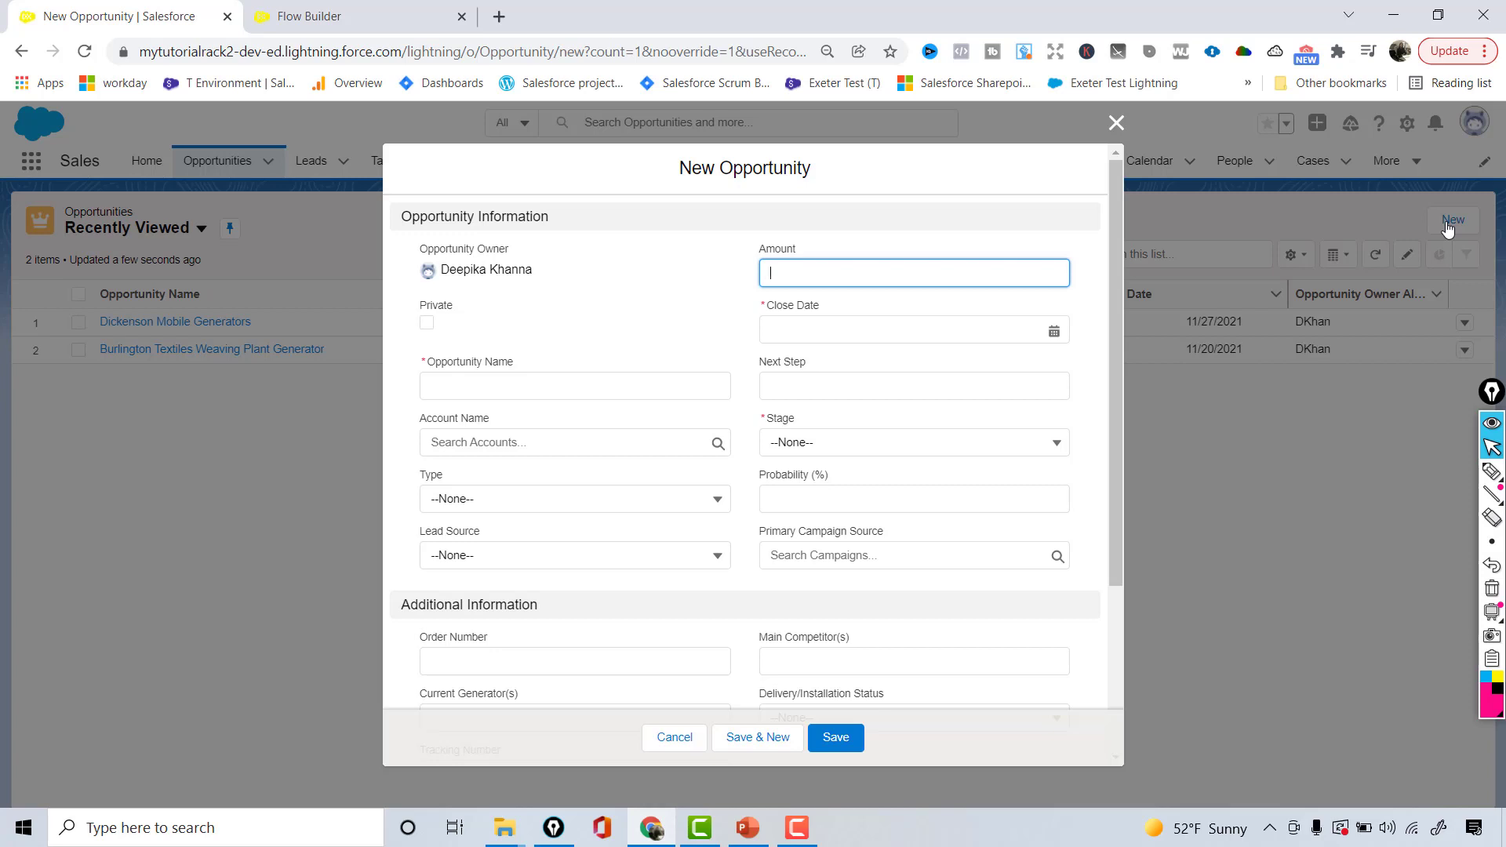
{"action": "left_click", "coordinate": [638, 386]}
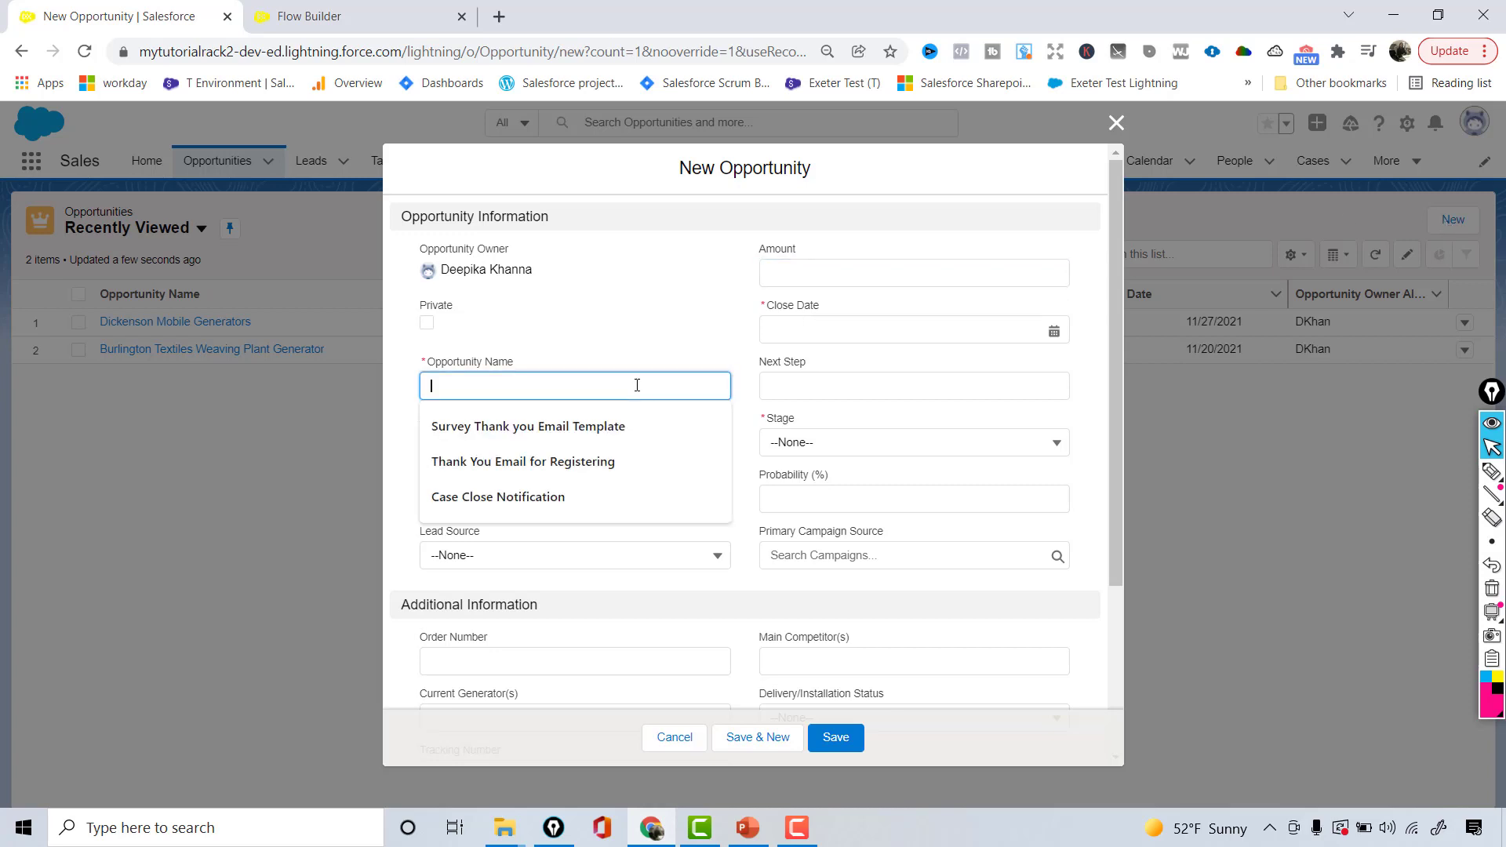
{"action": "type", "text": "Tesla New Factory"}
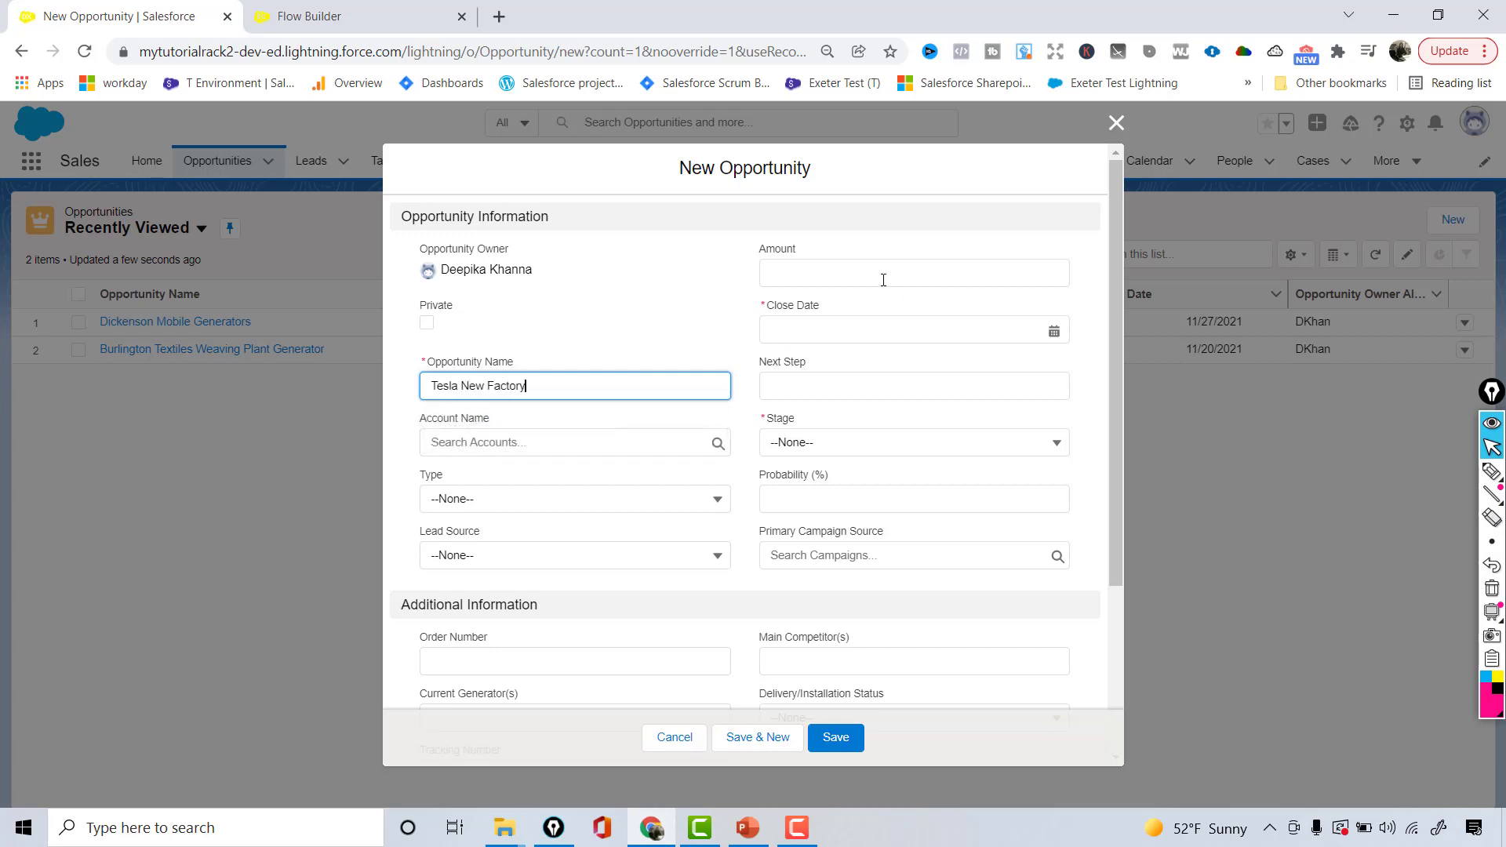
{"action": "left_click", "coordinate": [883, 280]}
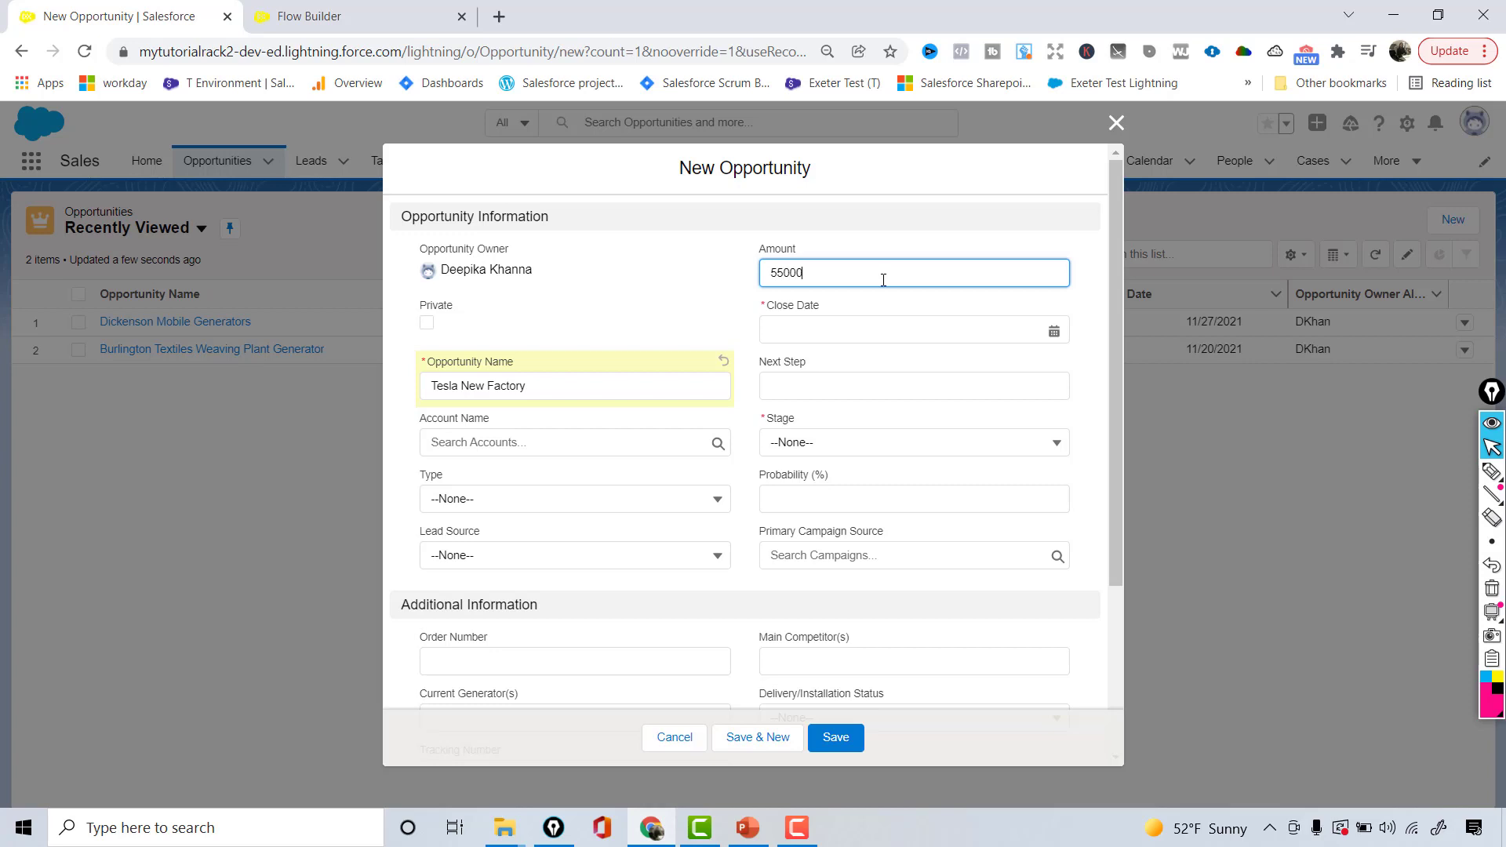
{"action": "left_click", "coordinate": [814, 337]}
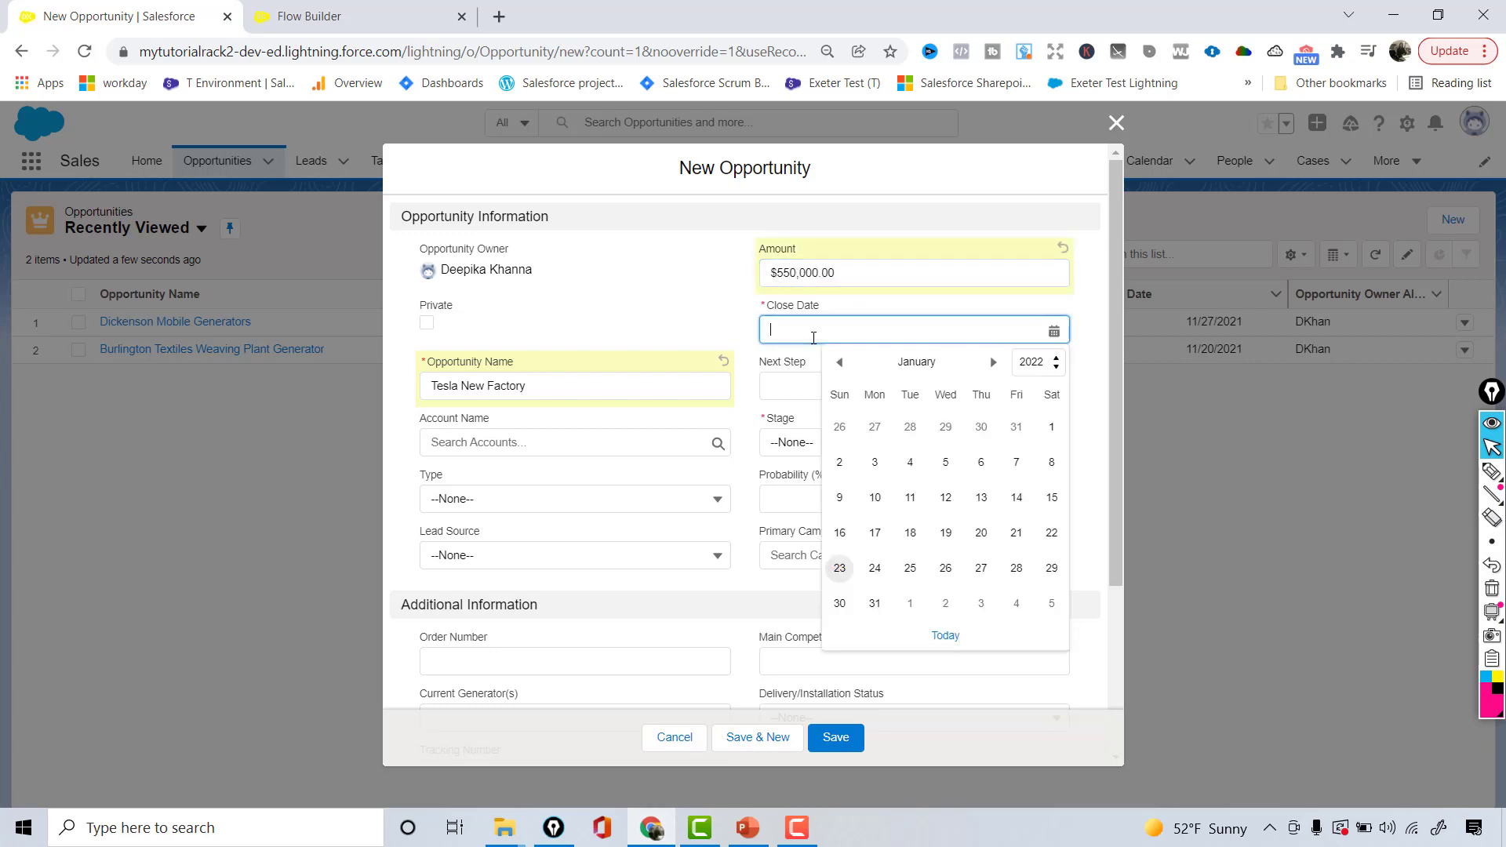
{"action": "left_click", "coordinate": [1022, 572]}
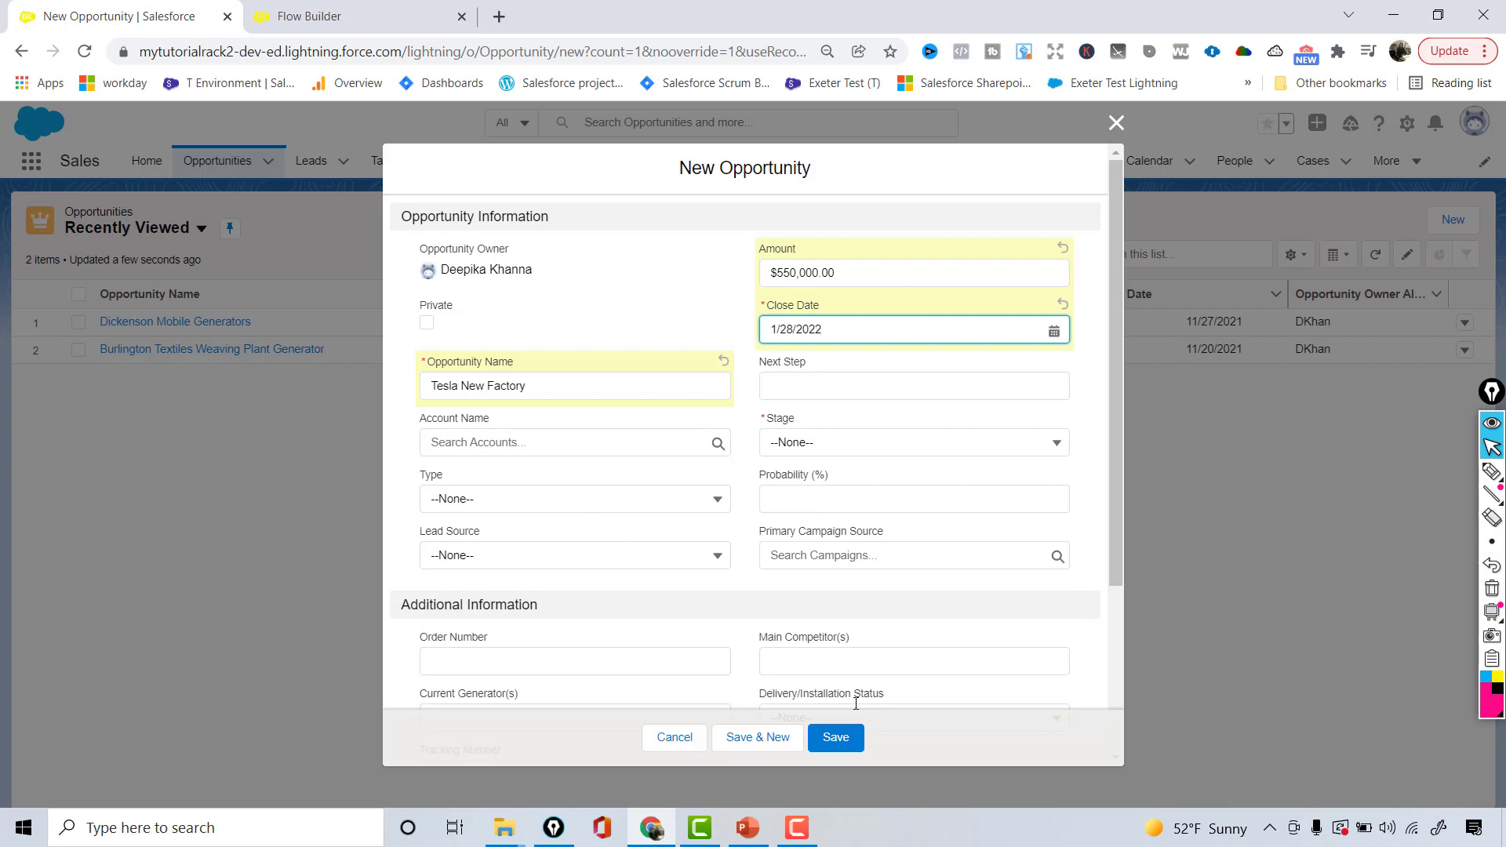
Set the new opportunity's stage to Prospecting and try to save it without an account.
{"action": "left_click", "coordinate": [918, 445]}
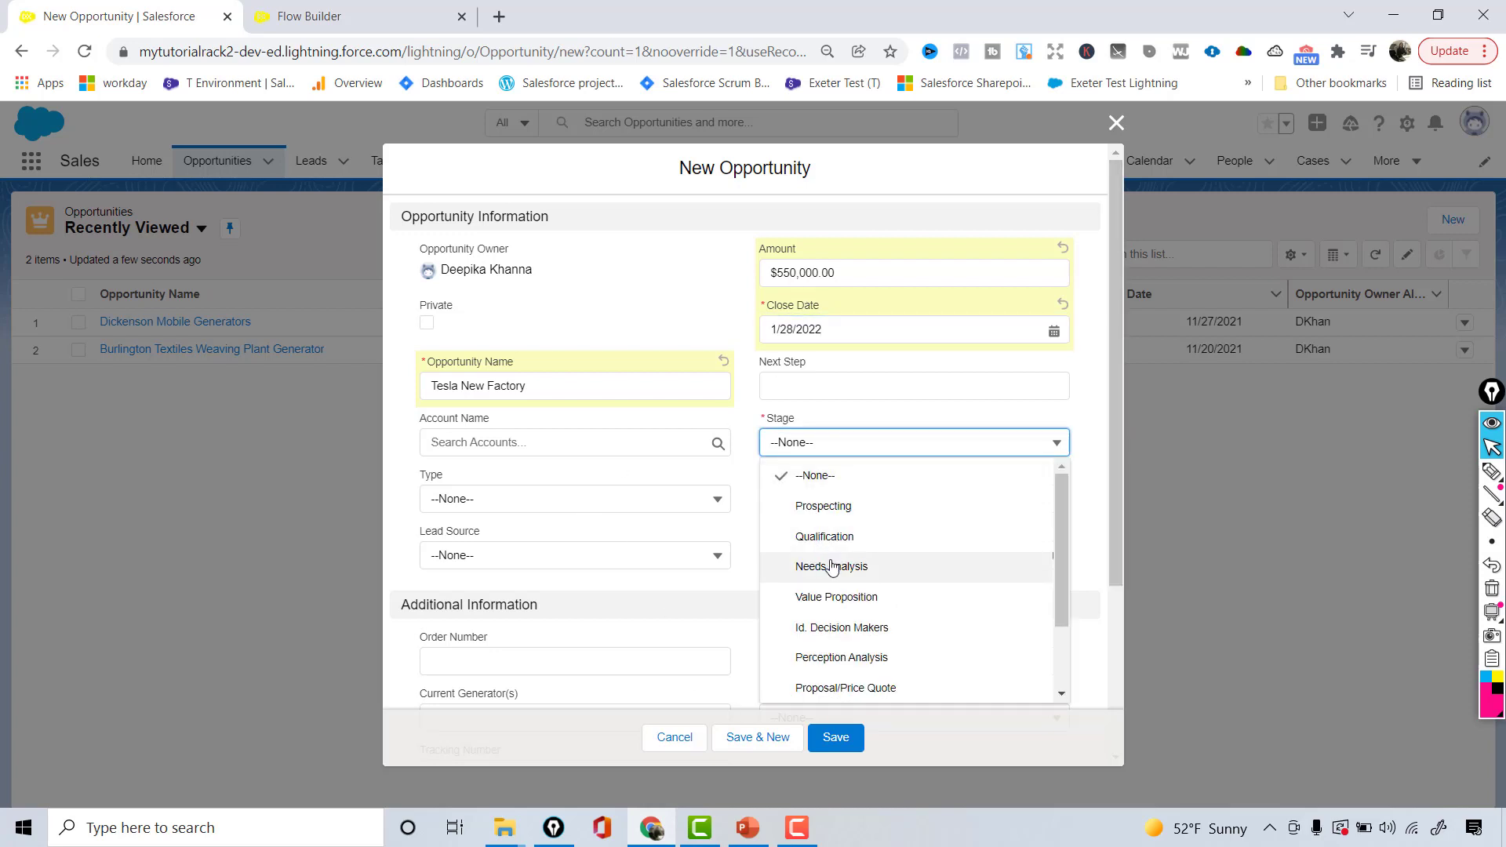
{"action": "left_click", "coordinate": [824, 506]}
{"action": "left_click_drag", "start_coordinate": [1122, 452], "coordinate": [1104, 683]}
{"action": "left_click", "coordinate": [845, 736]}
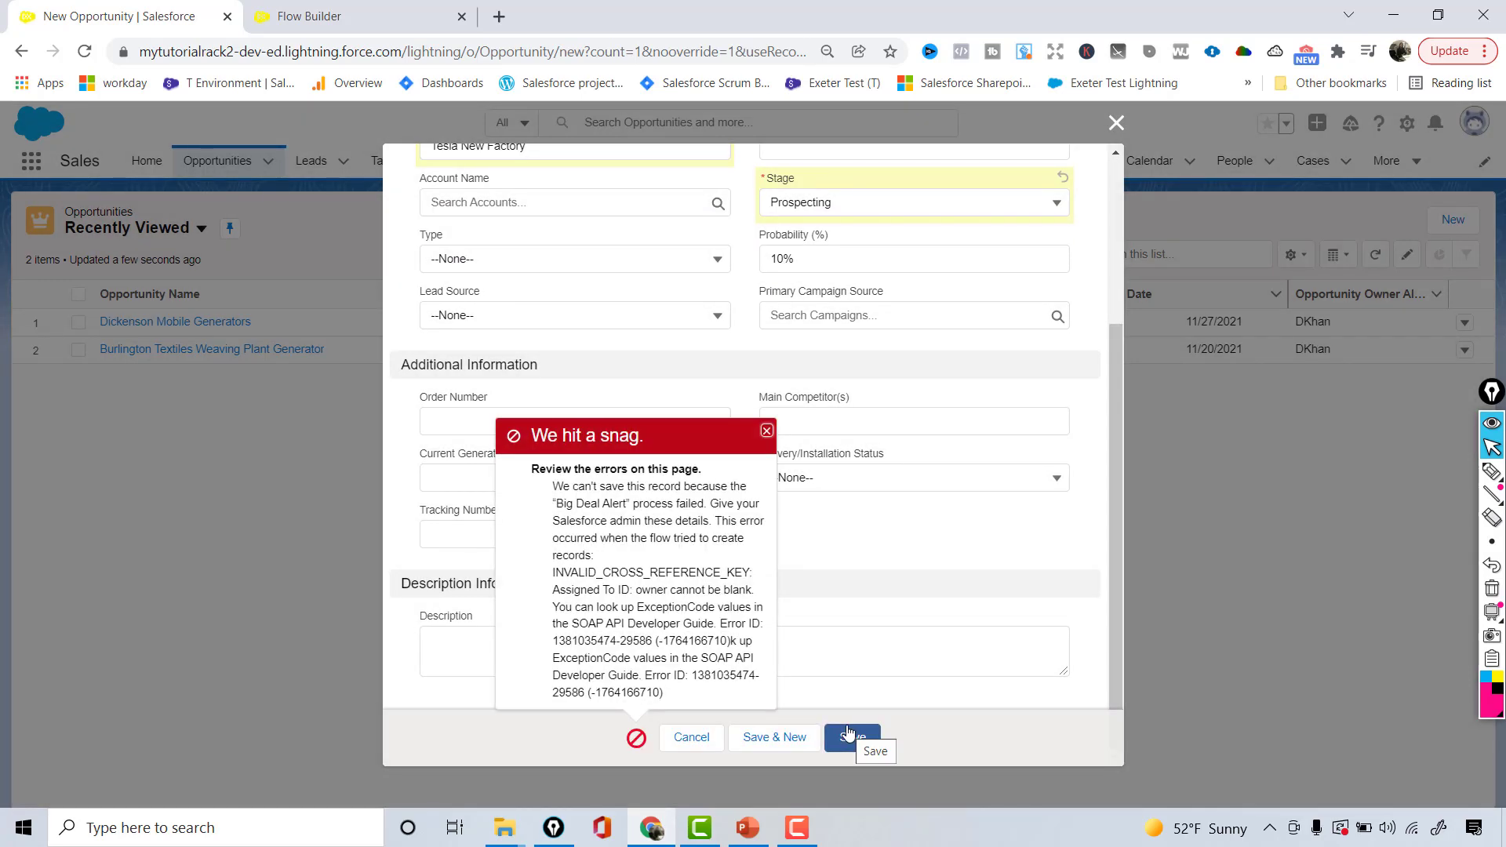
Examine the error details for the opportunity save and discard the new opportunity form.
{"action": "left_click_drag", "start_coordinate": [559, 507], "coordinate": [714, 531]}
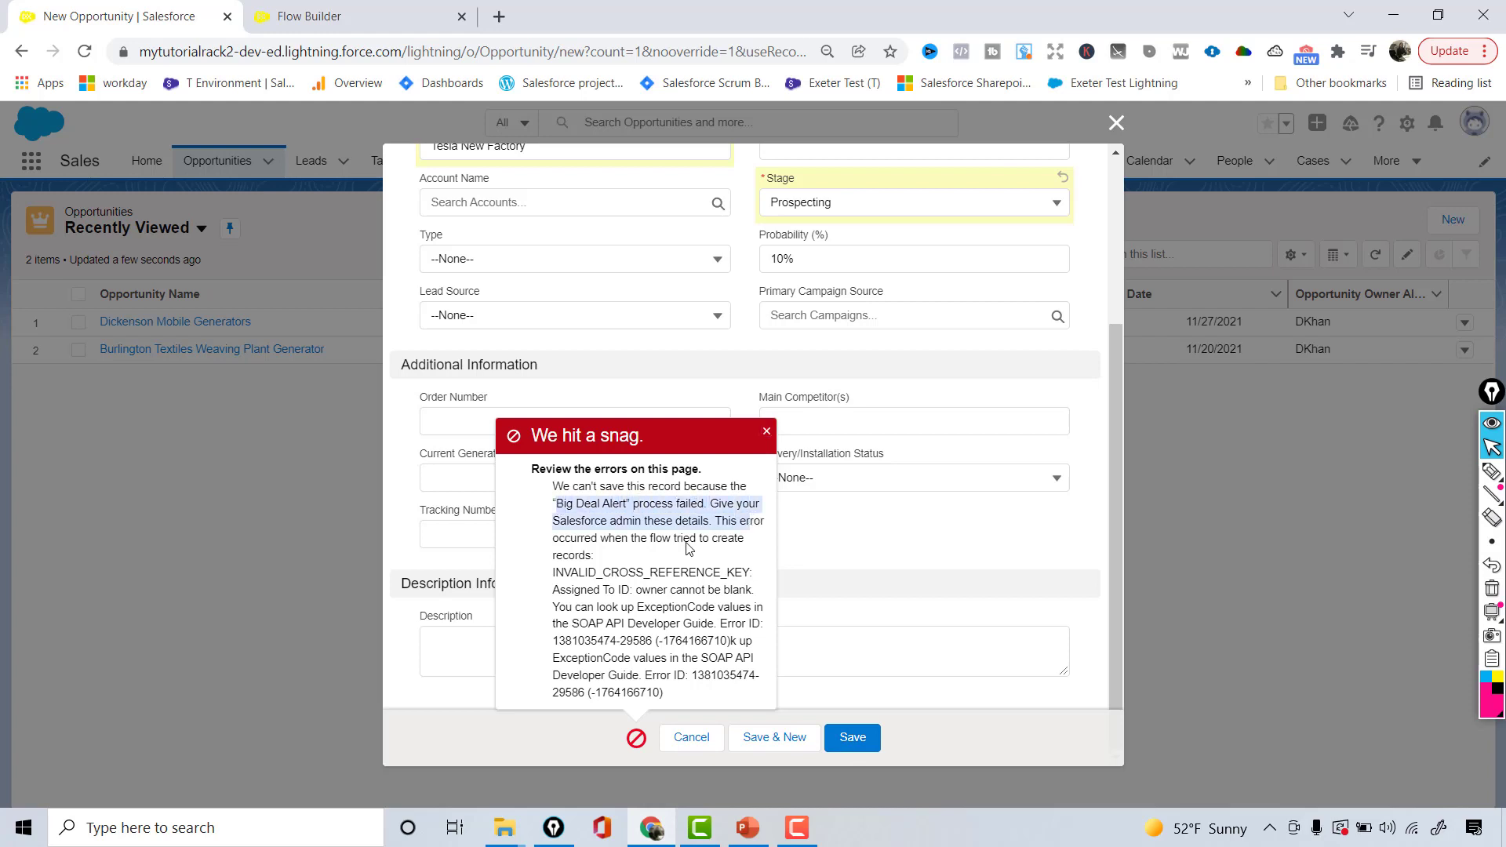
{"action": "left_click_drag", "start_coordinate": [554, 573], "coordinate": [640, 592]}
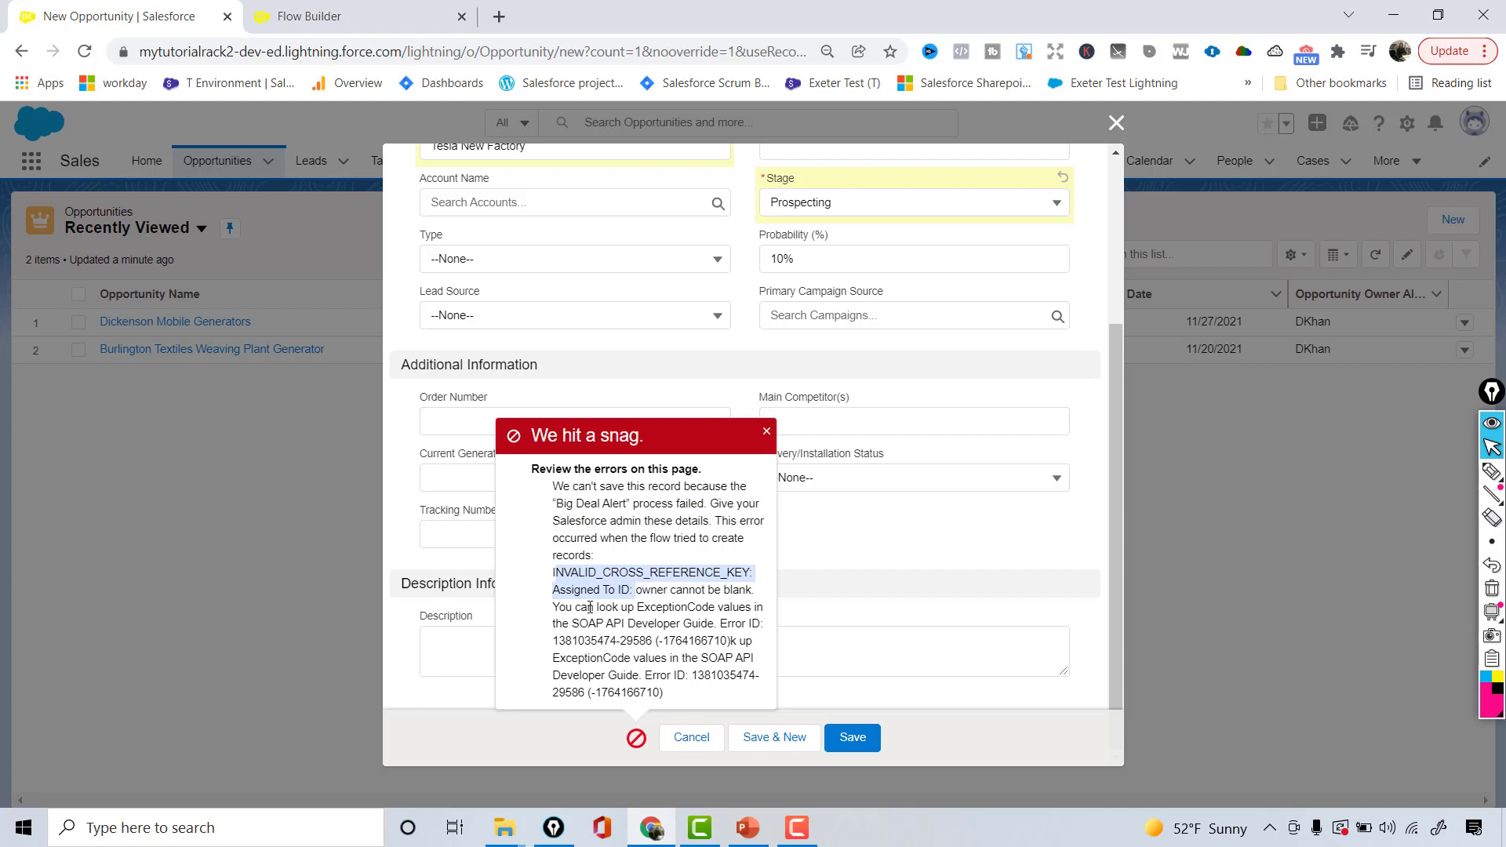
{"action": "left_click", "coordinate": [766, 432]}
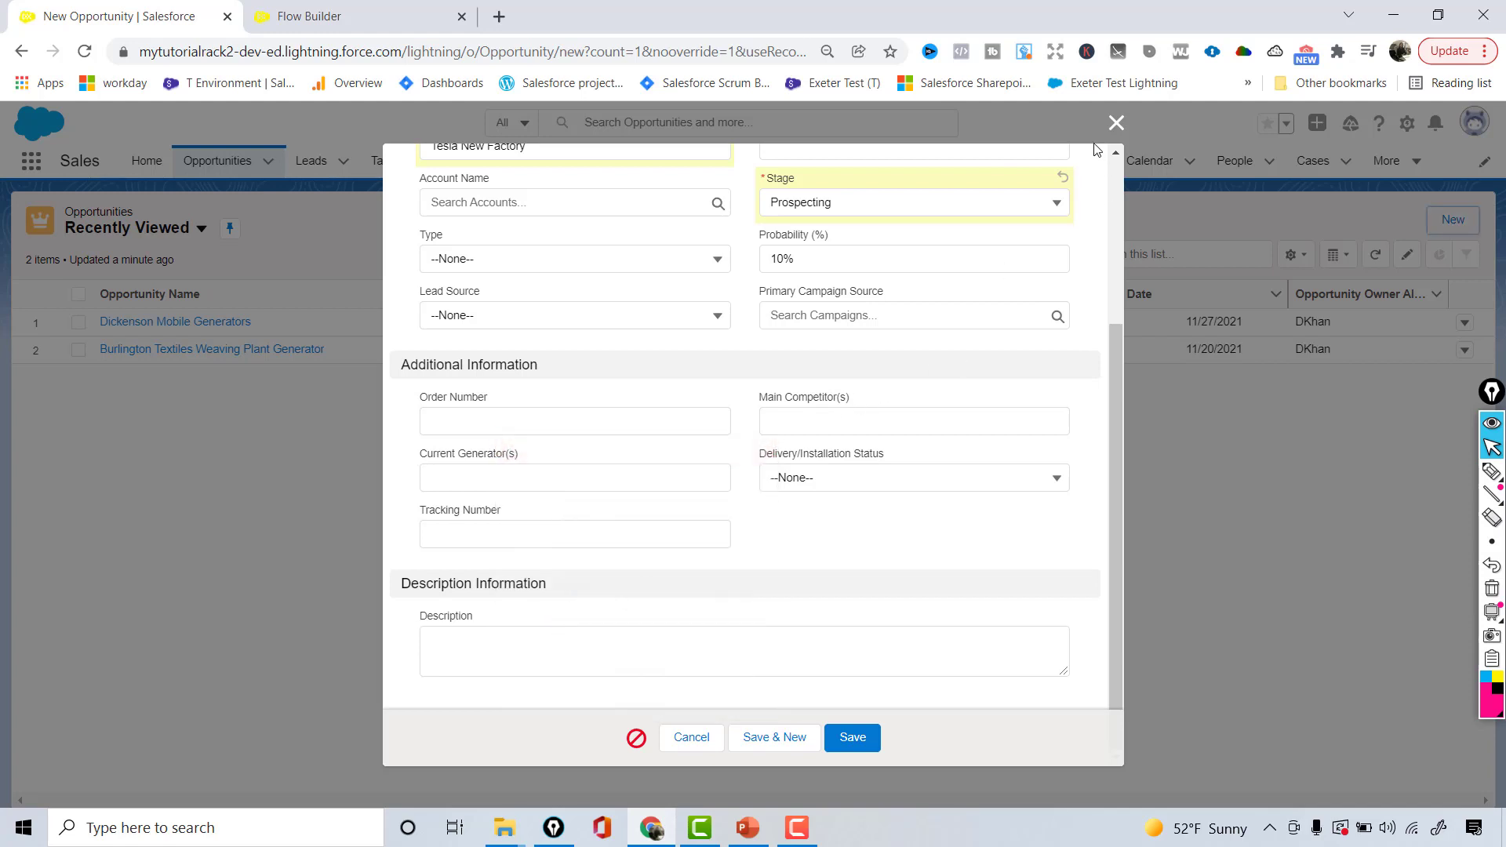
{"action": "left_click", "coordinate": [1117, 122]}
Return to Flow Builder and review the Create Task element's field values, including the OwnerId assignment.
{"action": "left_click", "coordinate": [368, 22]}
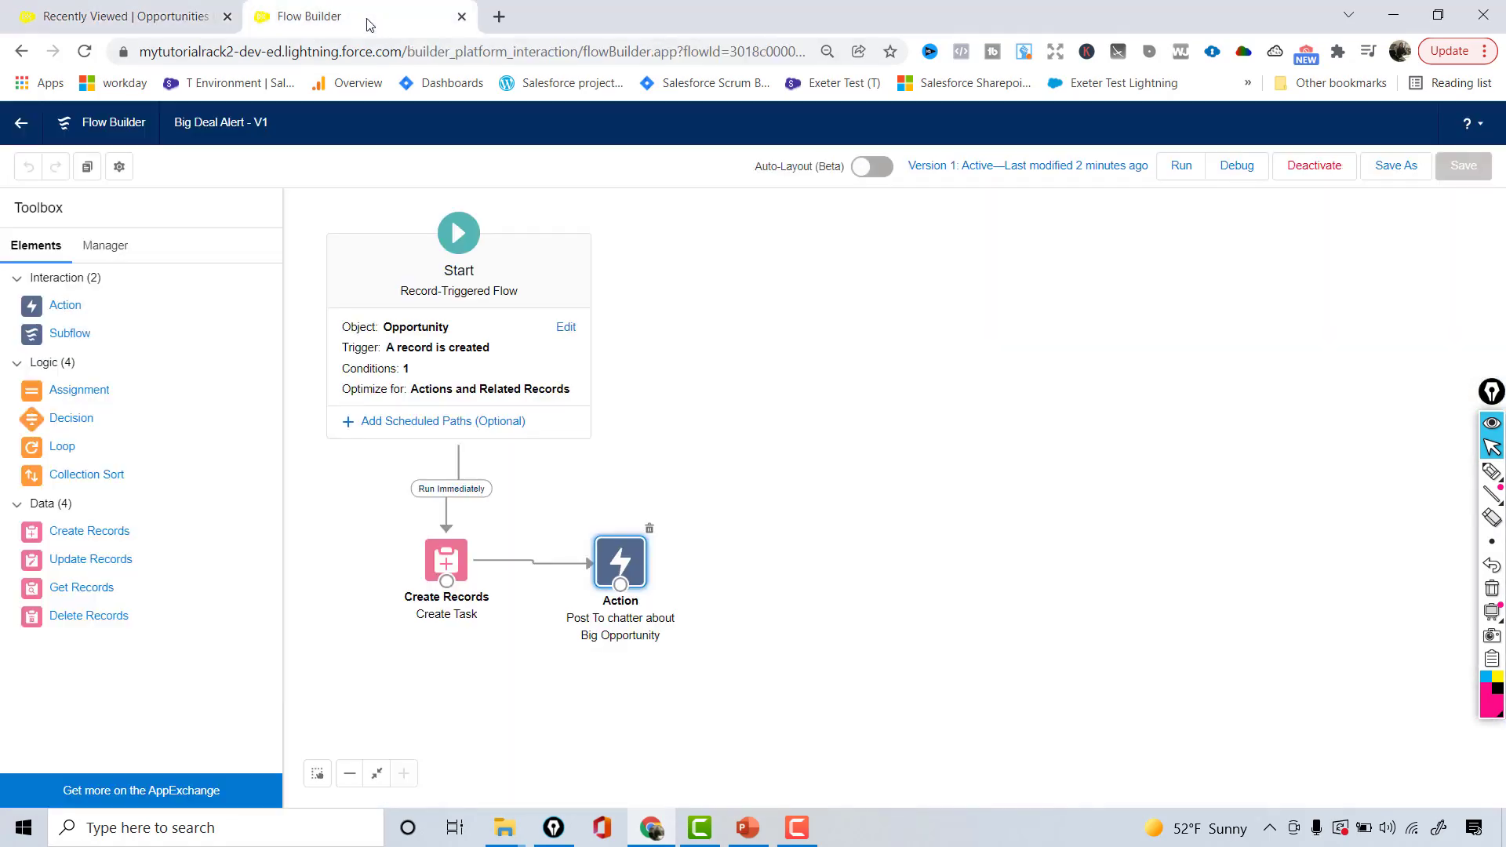
{"action": "double_click", "coordinate": [457, 573]}
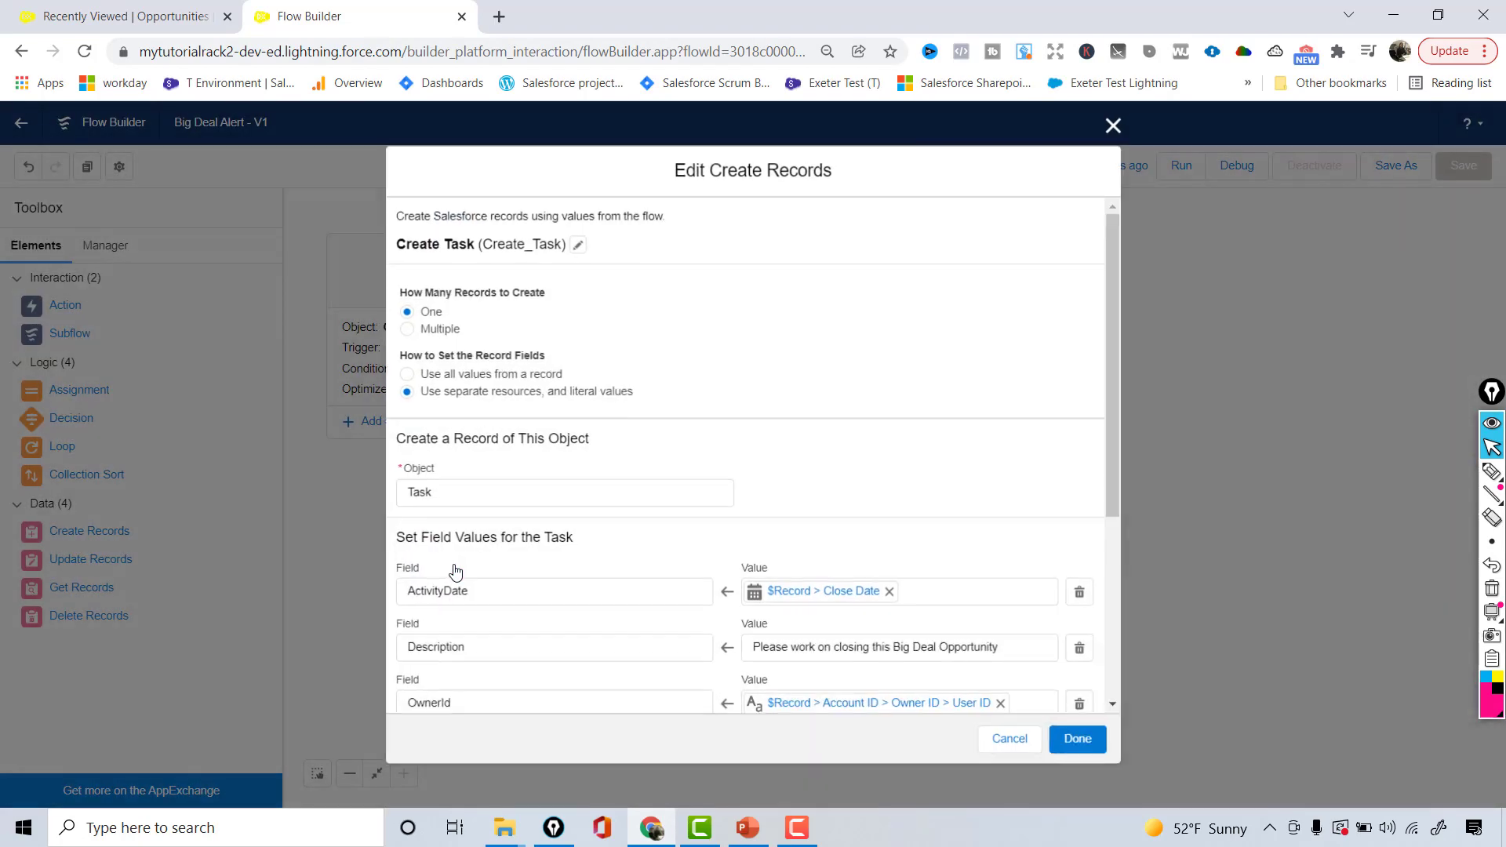
{"action": "scroll", "coordinate": [434, 418], "scroll_direction": "down", "scroll_amount": 4}
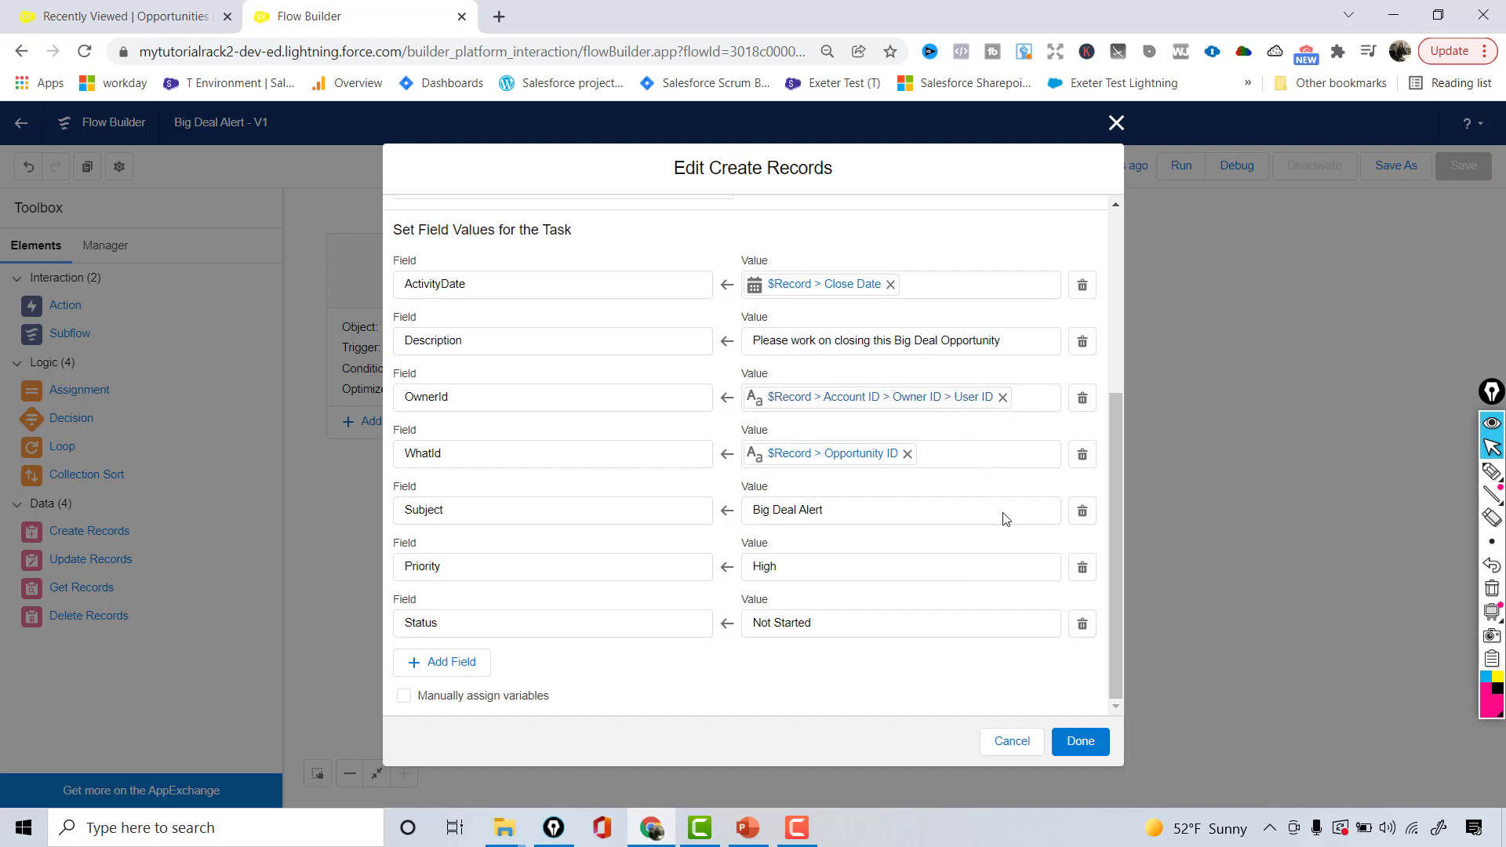
{"action": "left_click", "coordinate": [1080, 742]}
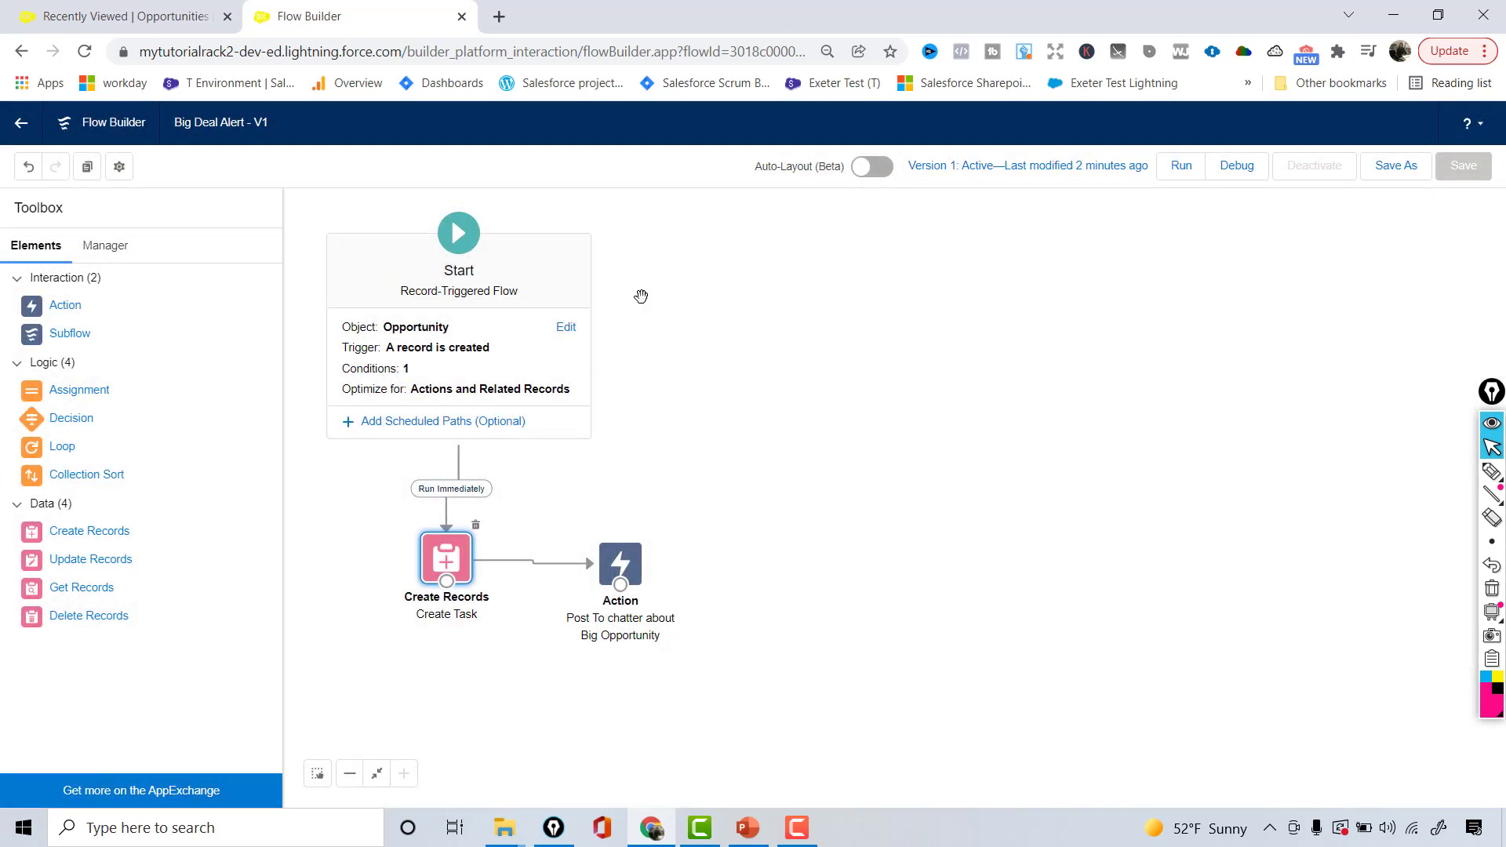
Open the Grand Hotels & Resorts Ltd account from the Accounts list in Sales and view its details.
{"action": "left_click", "coordinate": [41, 16]}
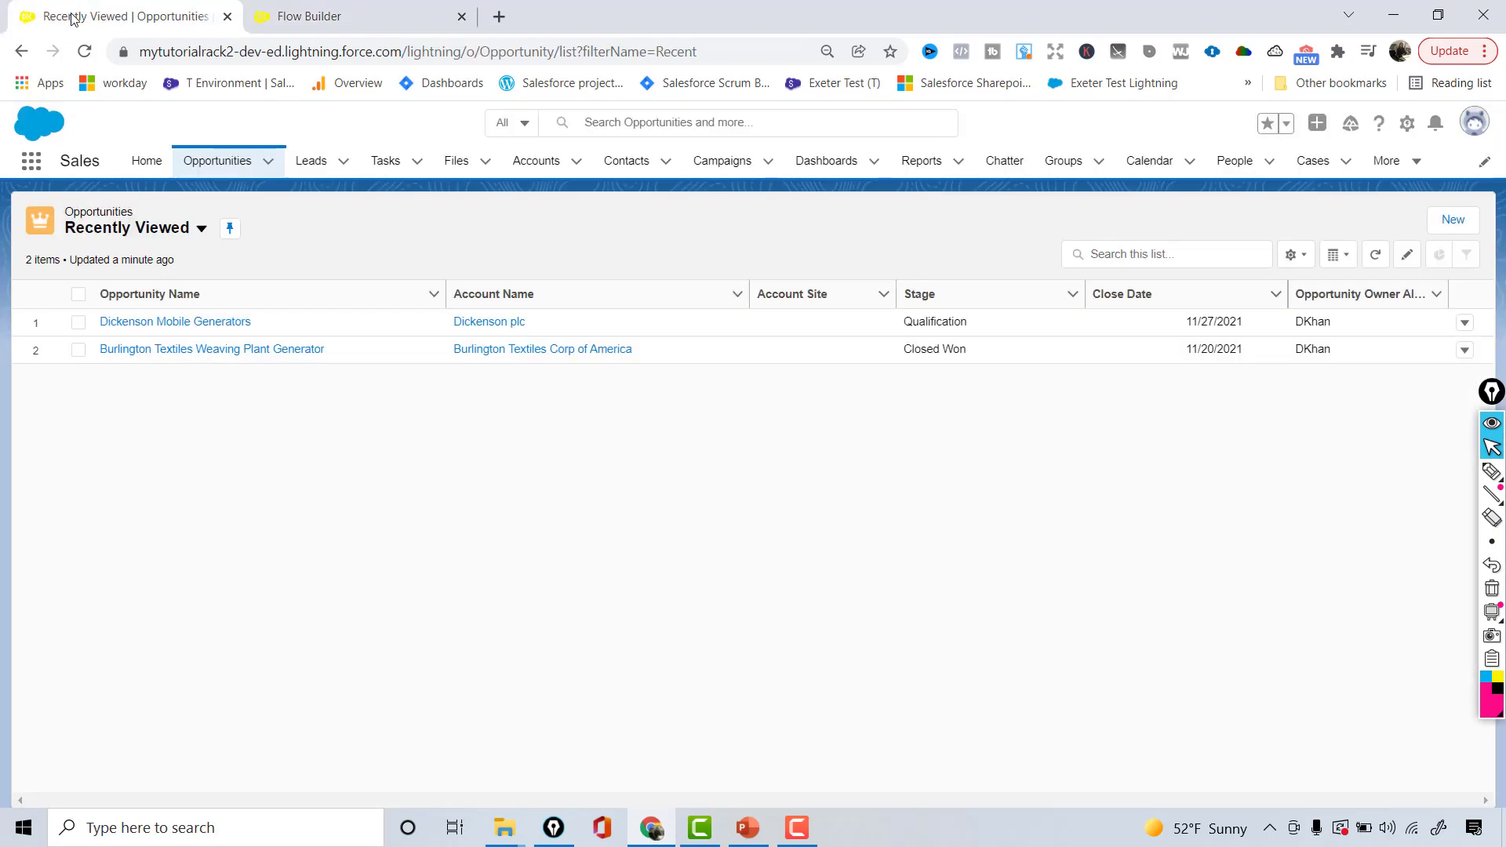
{"action": "left_click", "coordinate": [545, 171]}
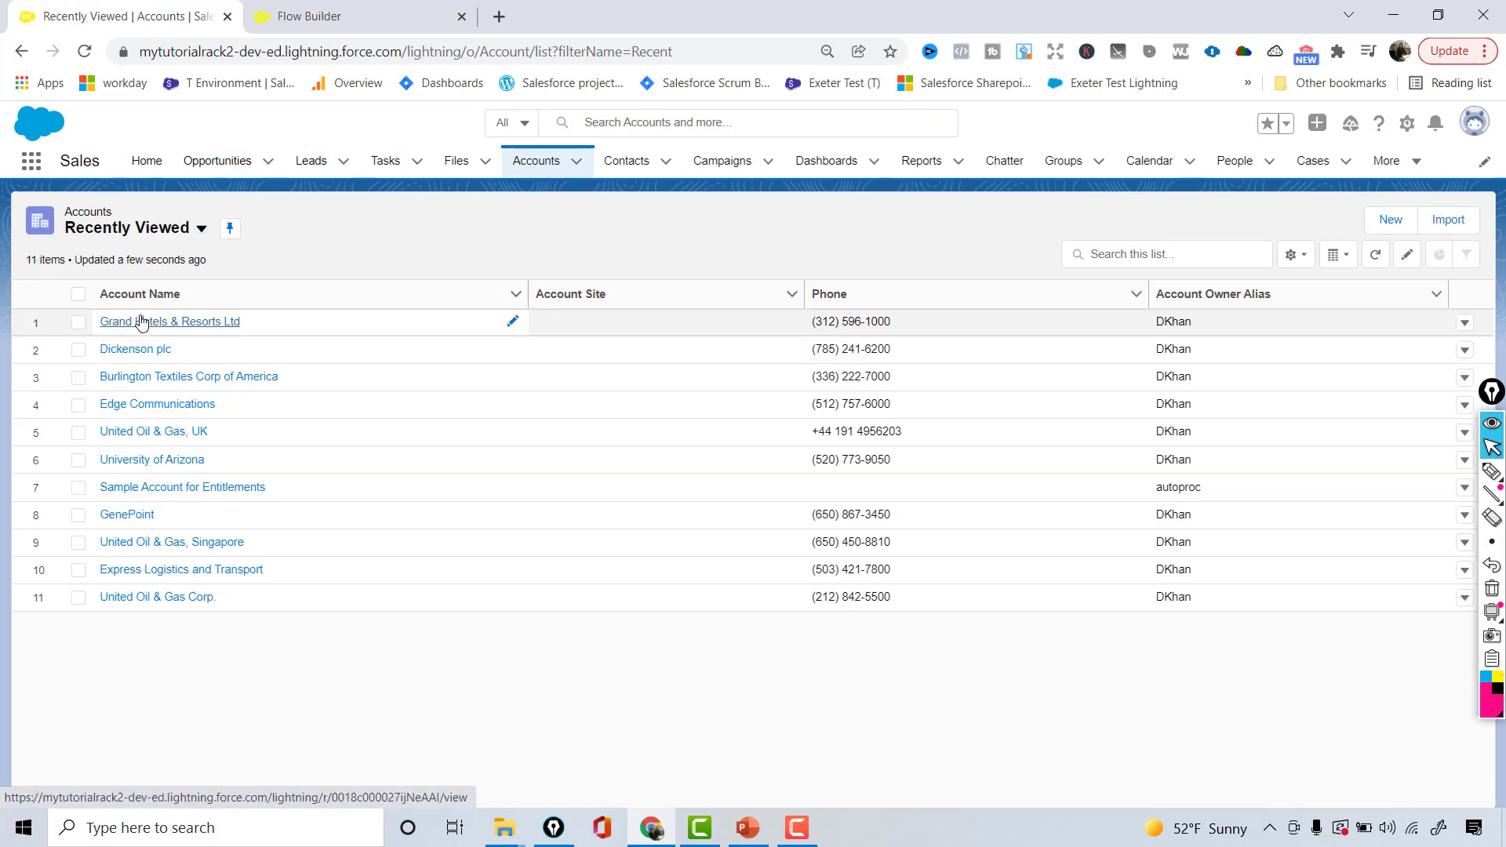
{"action": "left_click", "coordinate": [142, 322]}
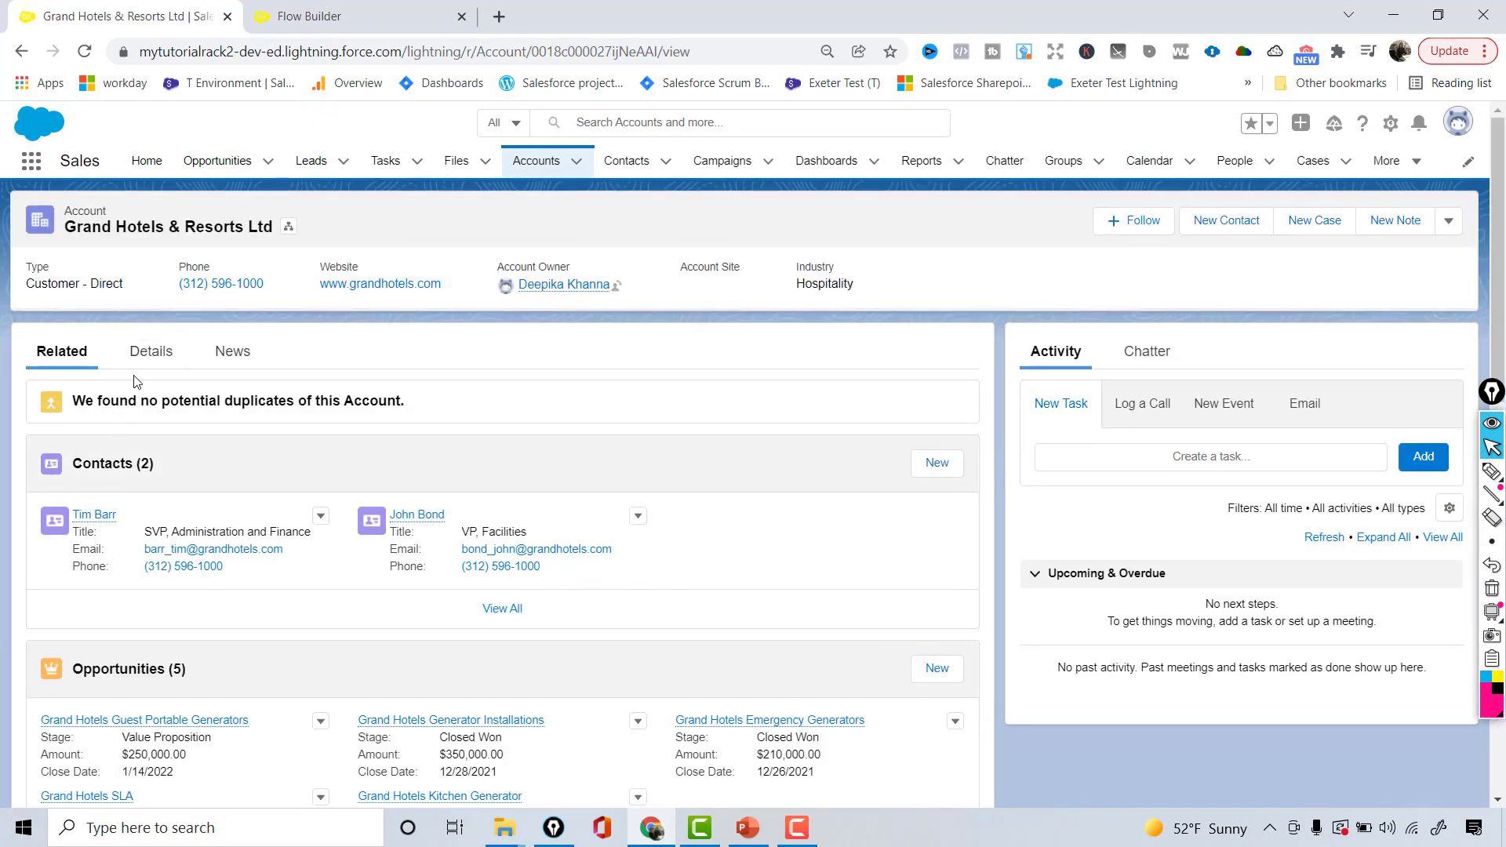
{"action": "left_click", "coordinate": [150, 353]}
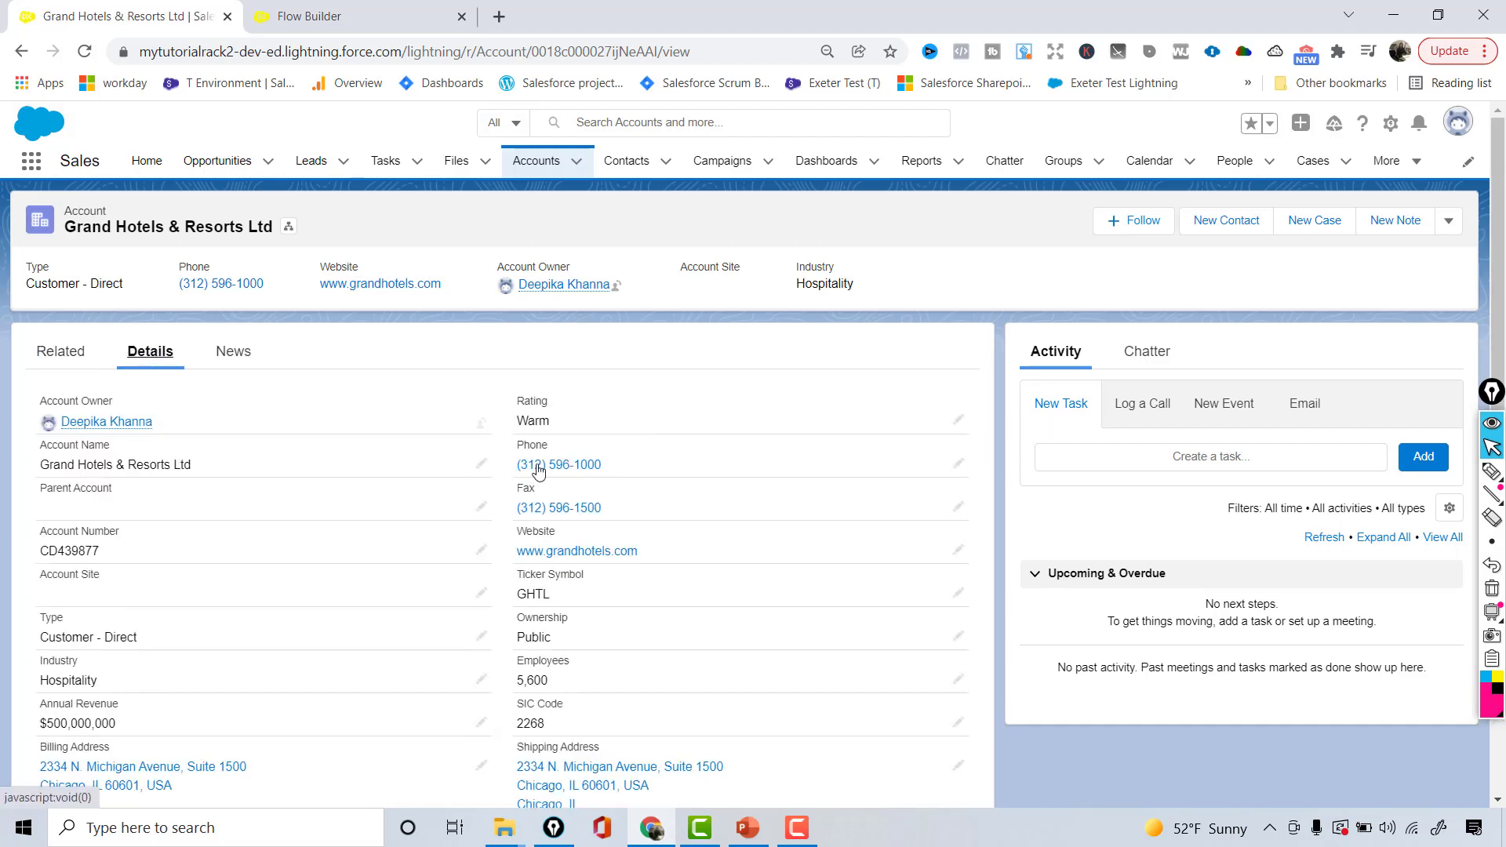
Start a new opportunity from the Grand Hotels & Resorts Ltd account's related records and name it New Factory Grand Hotel.
{"action": "scroll", "coordinate": [1500, 217], "scroll_direction": "down", "scroll_amount": 5}
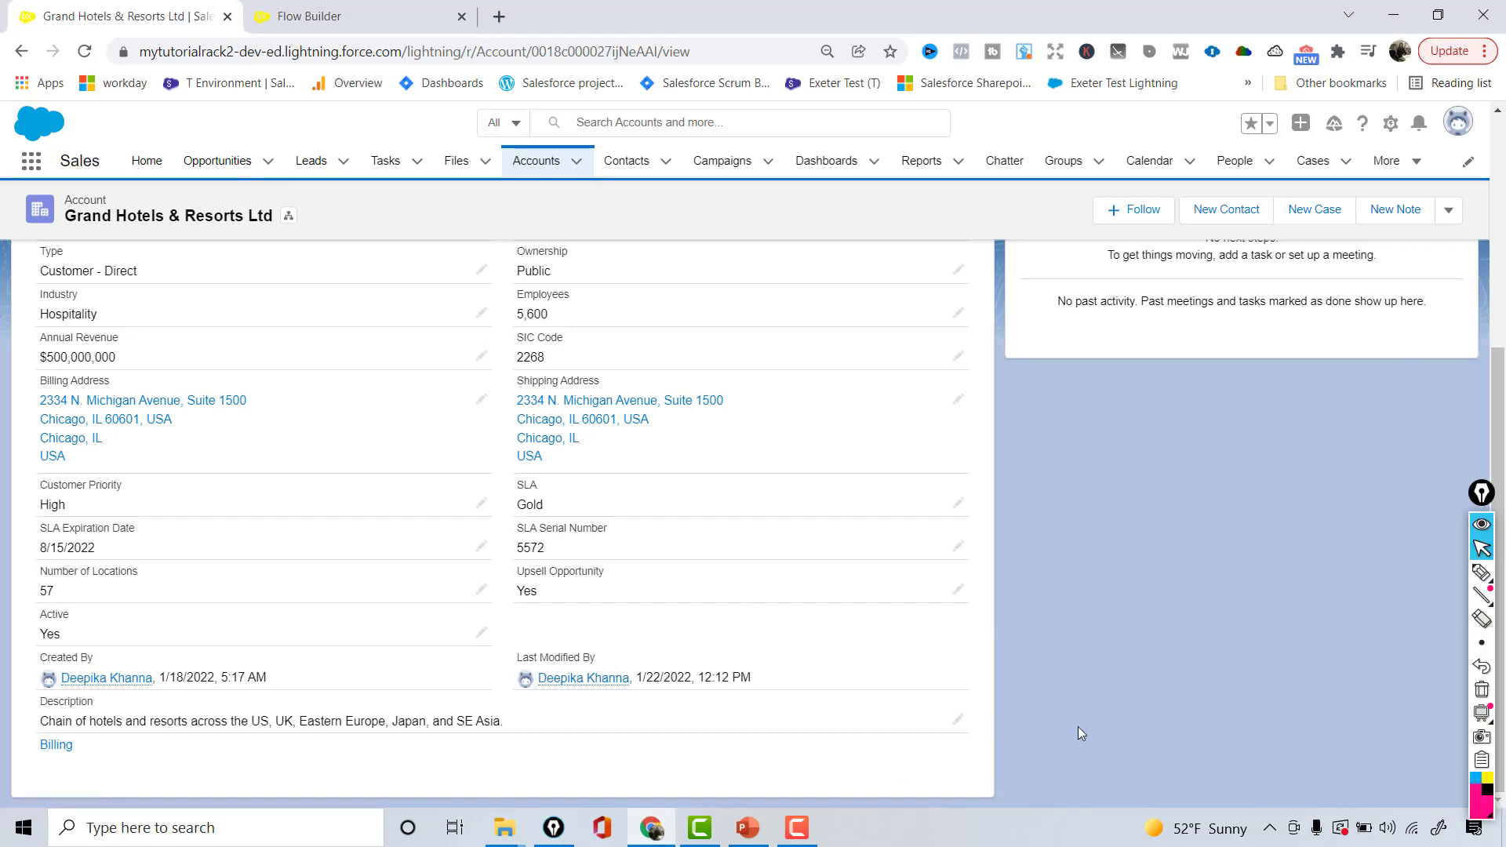
{"action": "left_click_drag", "start_coordinate": [1498, 565], "coordinate": [1503, 102]}
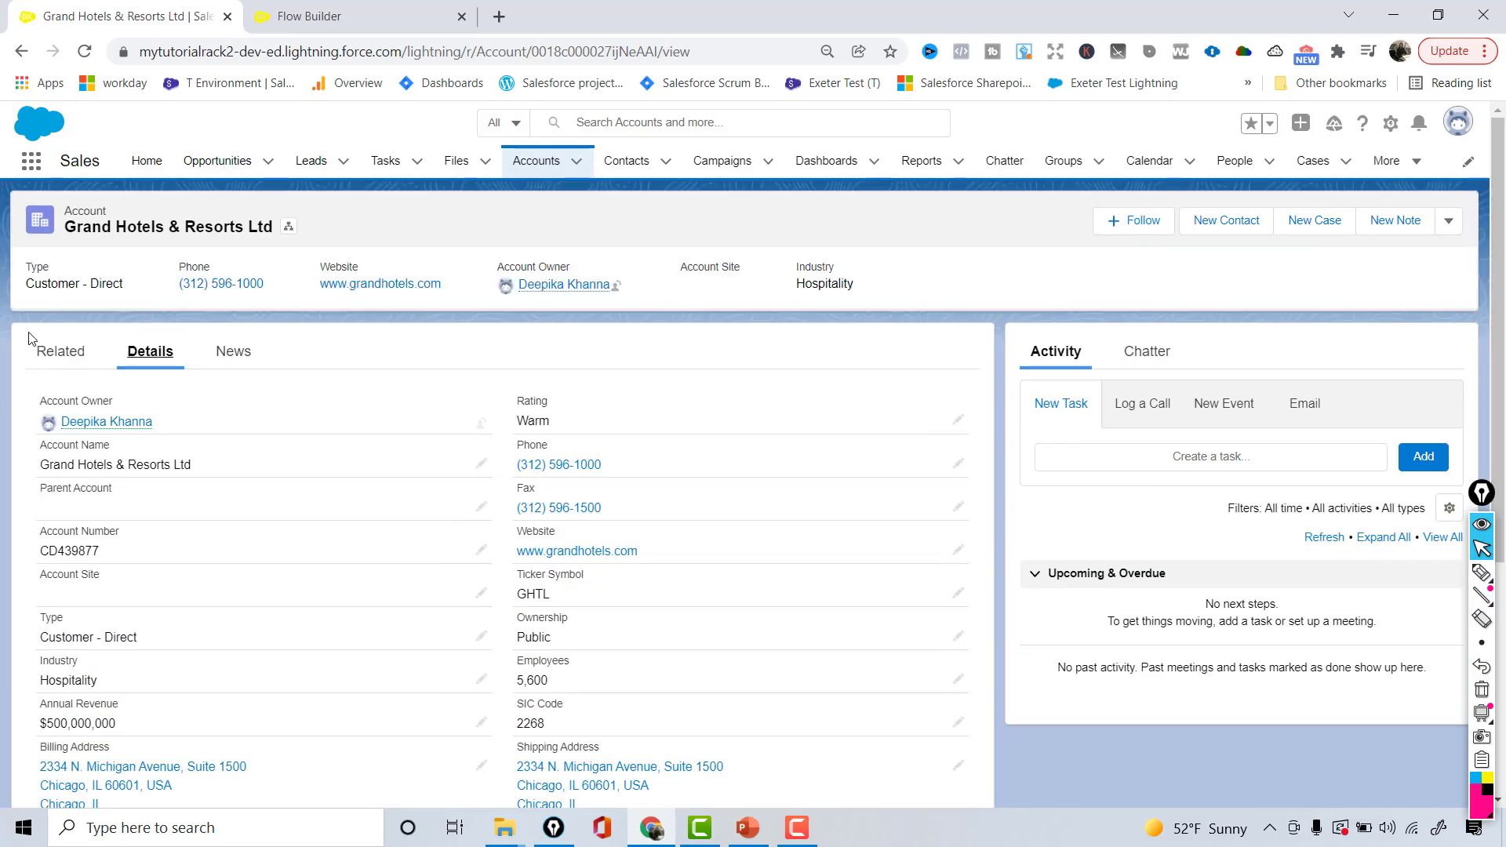
{"action": "left_click", "coordinate": [50, 353]}
{"action": "left_click", "coordinate": [937, 669]}
{"action": "left_click", "coordinate": [427, 389]}
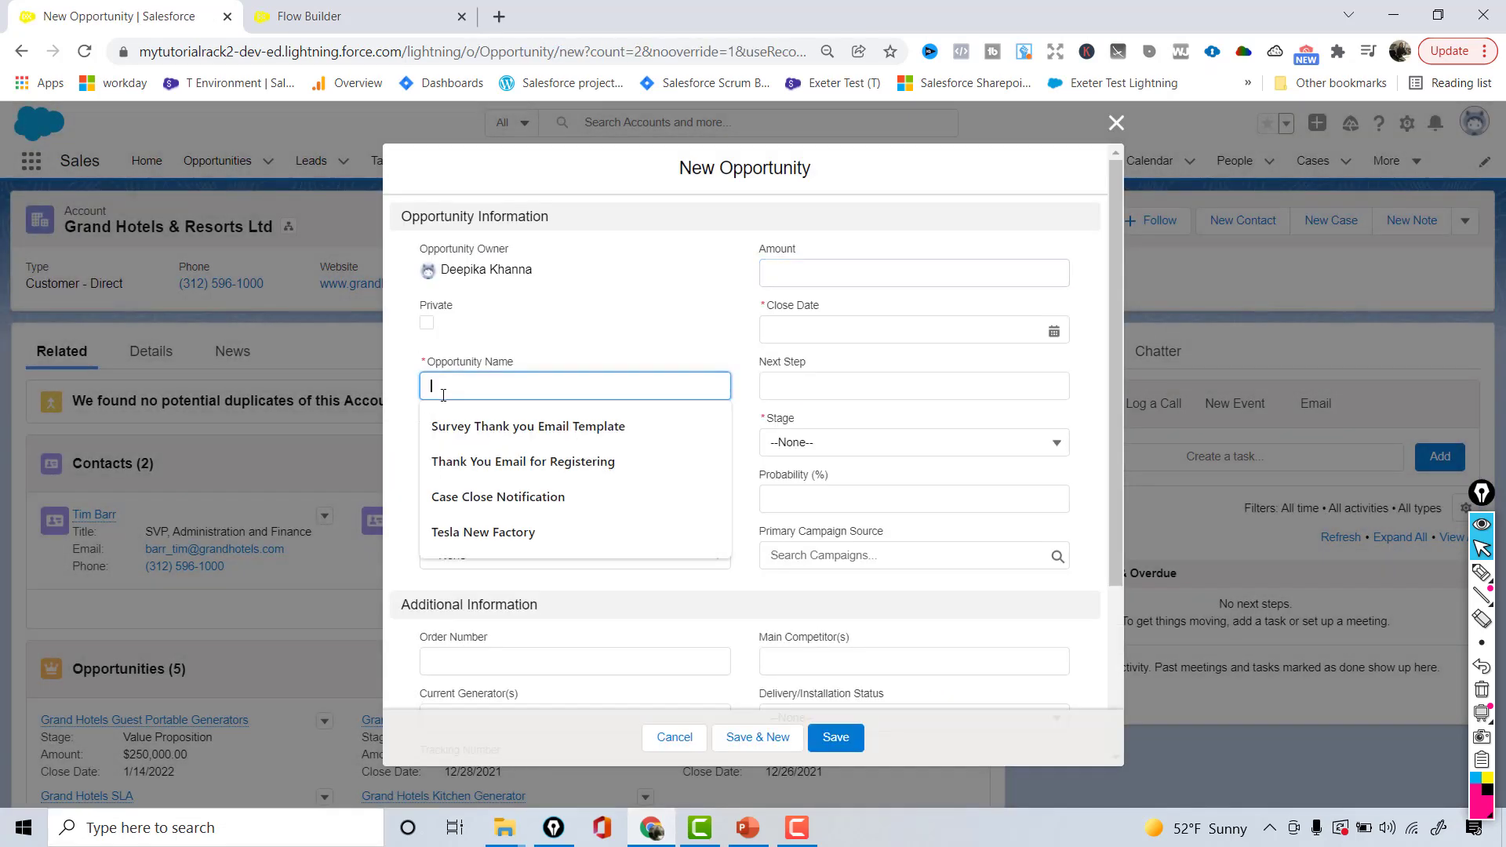
{"action": "type", "text": "New Fac"}
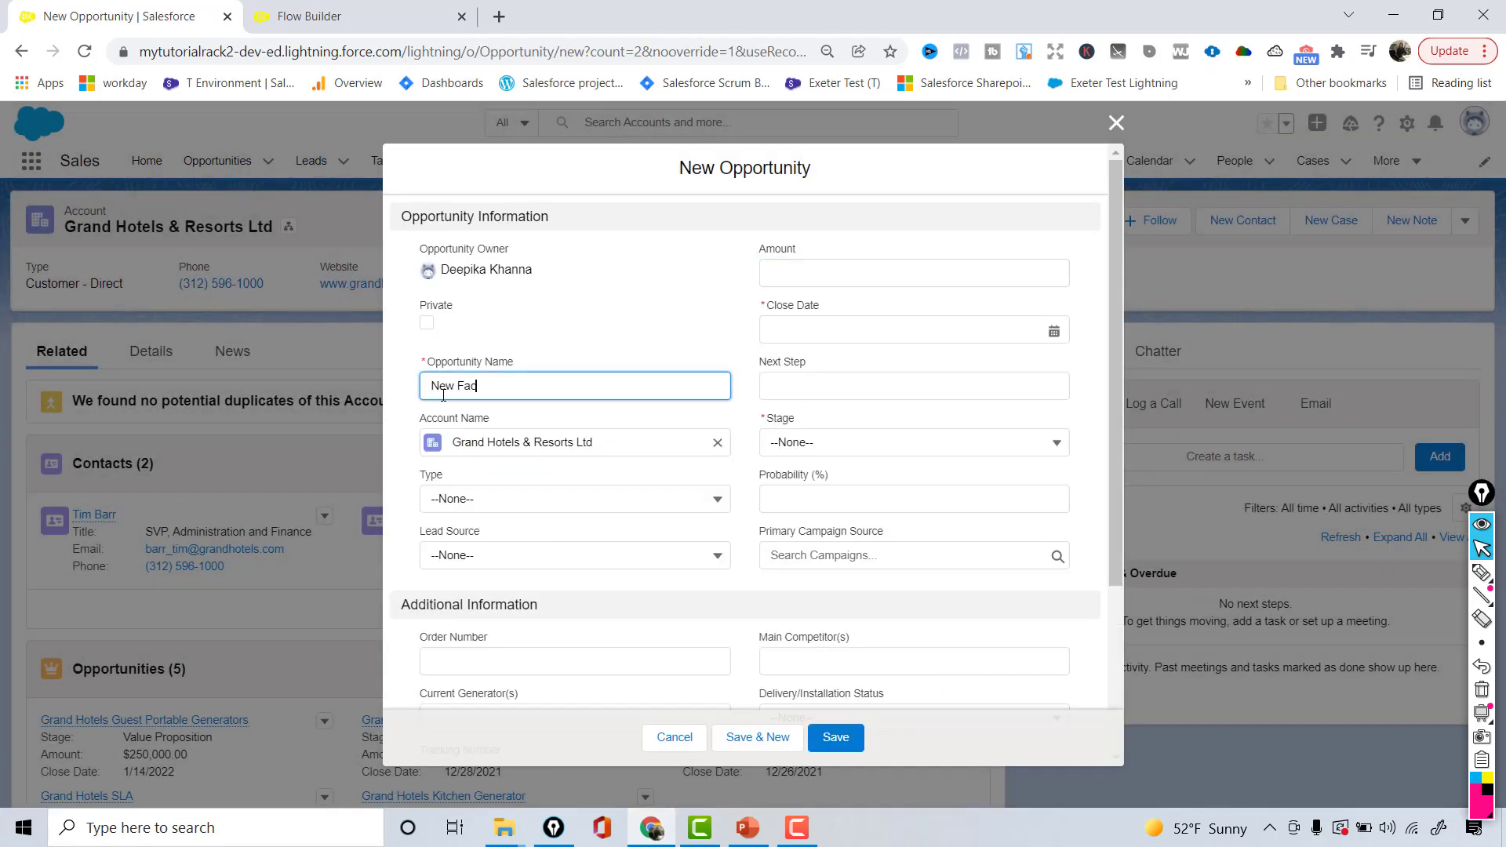
{"action": "type", "text": "tory Grand Hotel"}
Set the opportunity's amount to 550000, close date to 1/27/2022 and stage to Prospecting, and save it.
{"action": "left_click", "coordinate": [840, 271]}
{"action": "type", "text": "550000"}
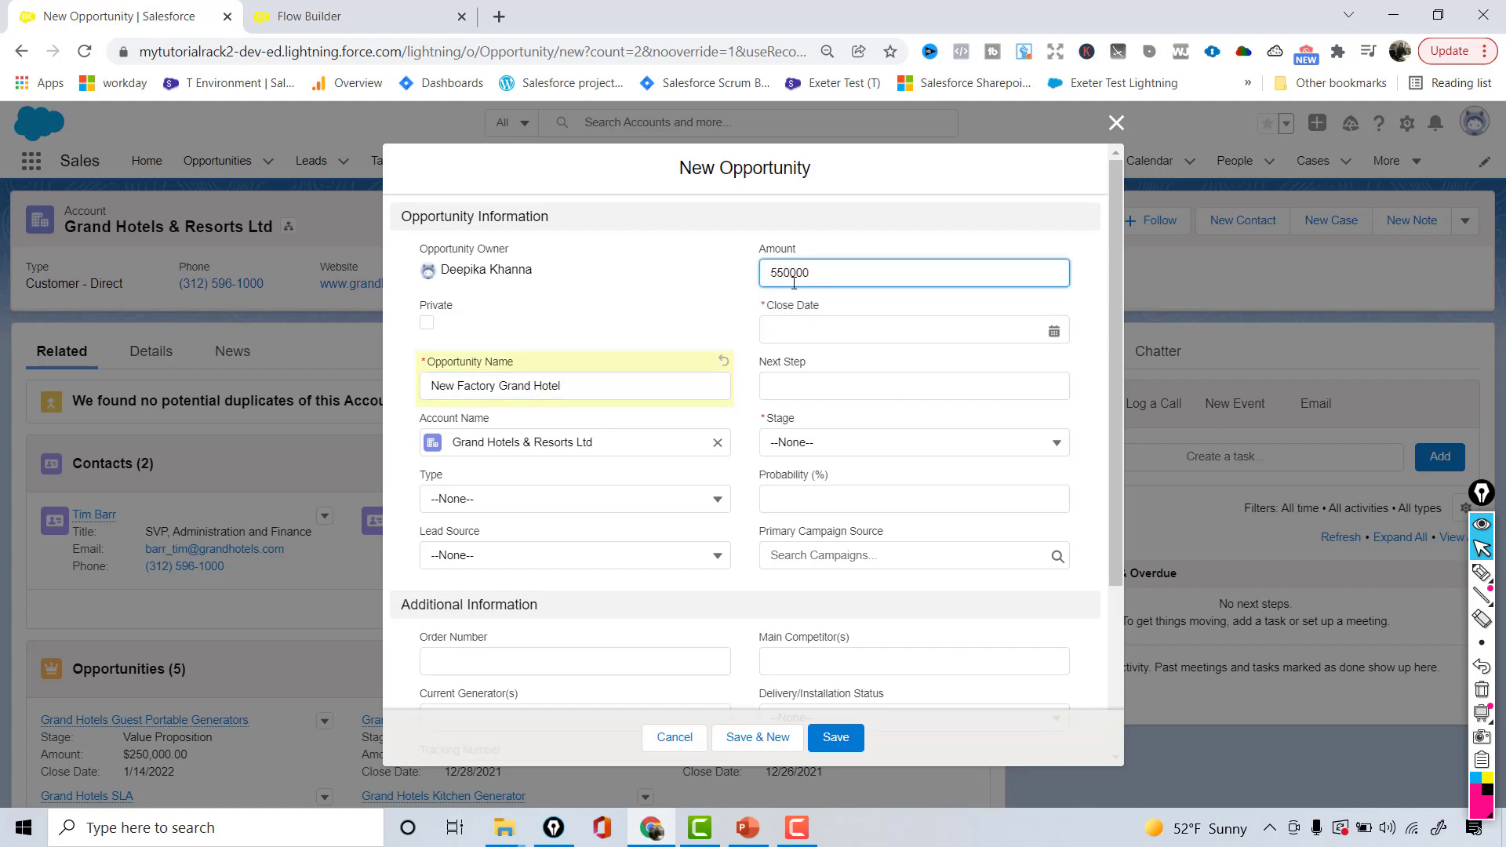
{"action": "left_click", "coordinate": [903, 330]}
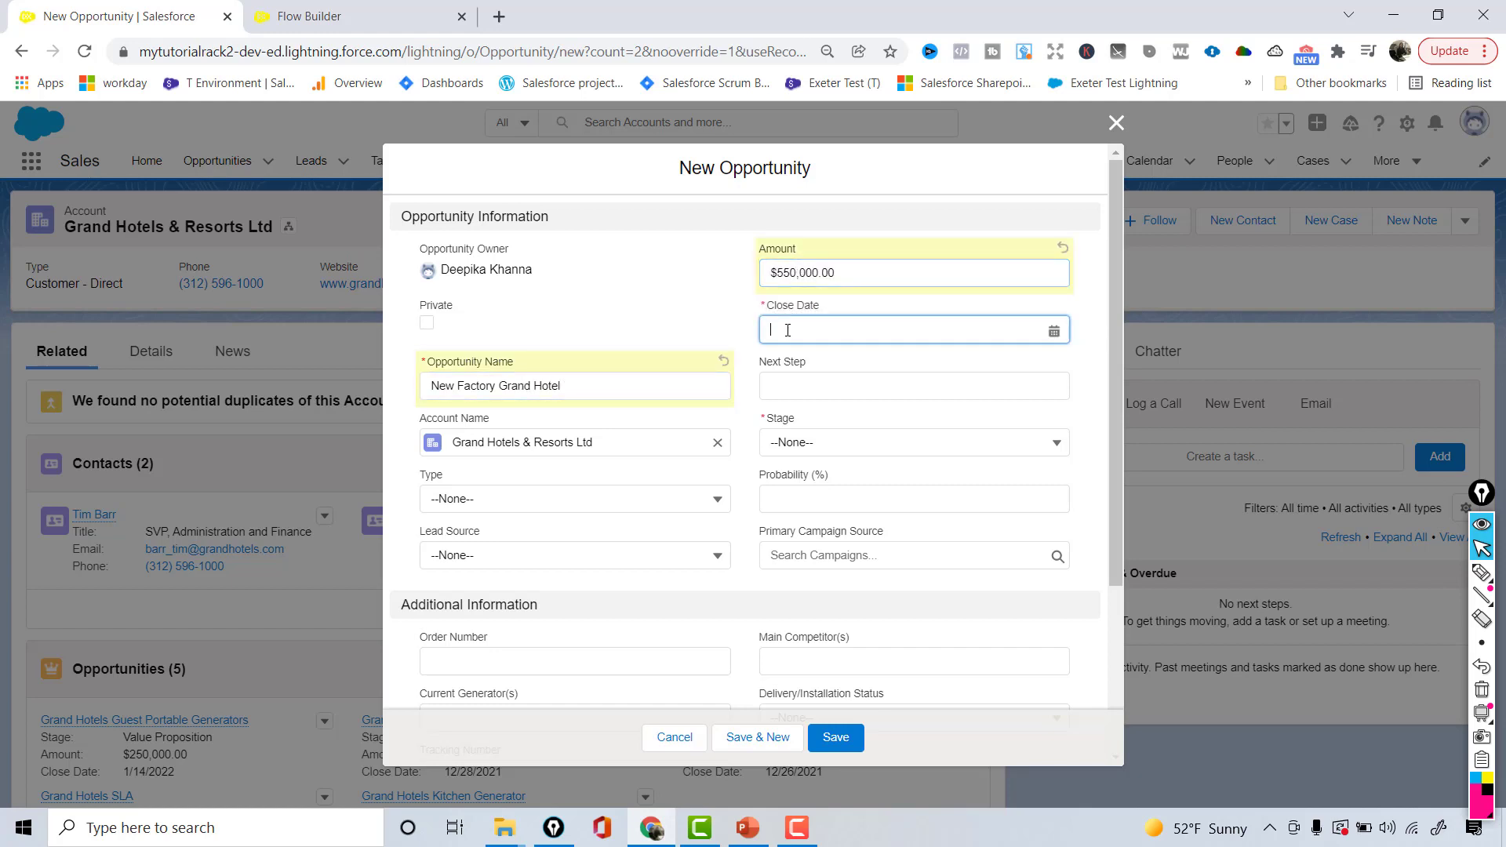
{"action": "left_click", "coordinate": [982, 569]}
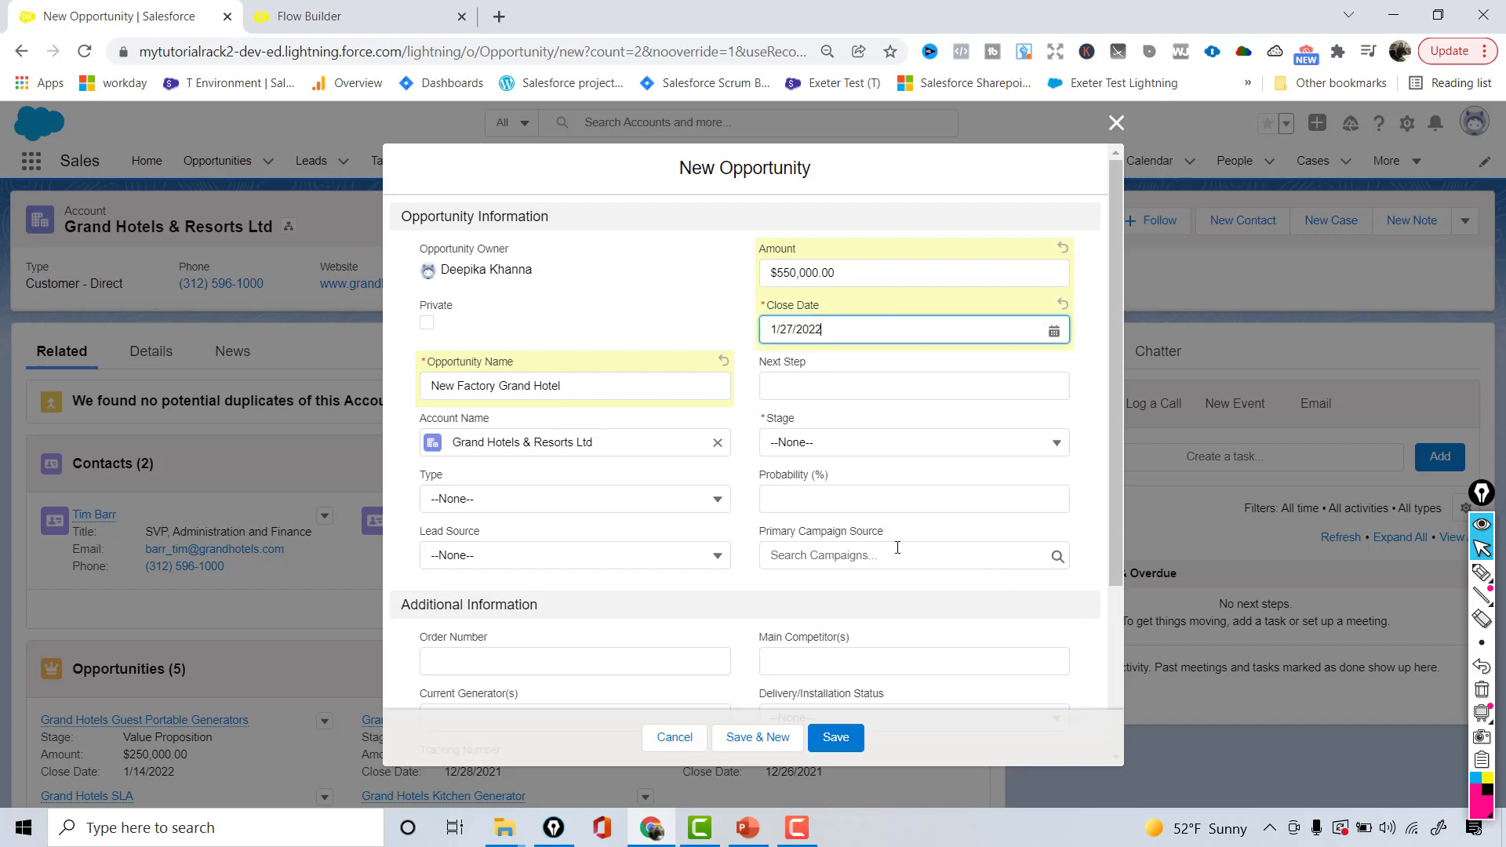
{"action": "left_click", "coordinate": [811, 451]}
{"action": "left_click", "coordinate": [801, 512]}
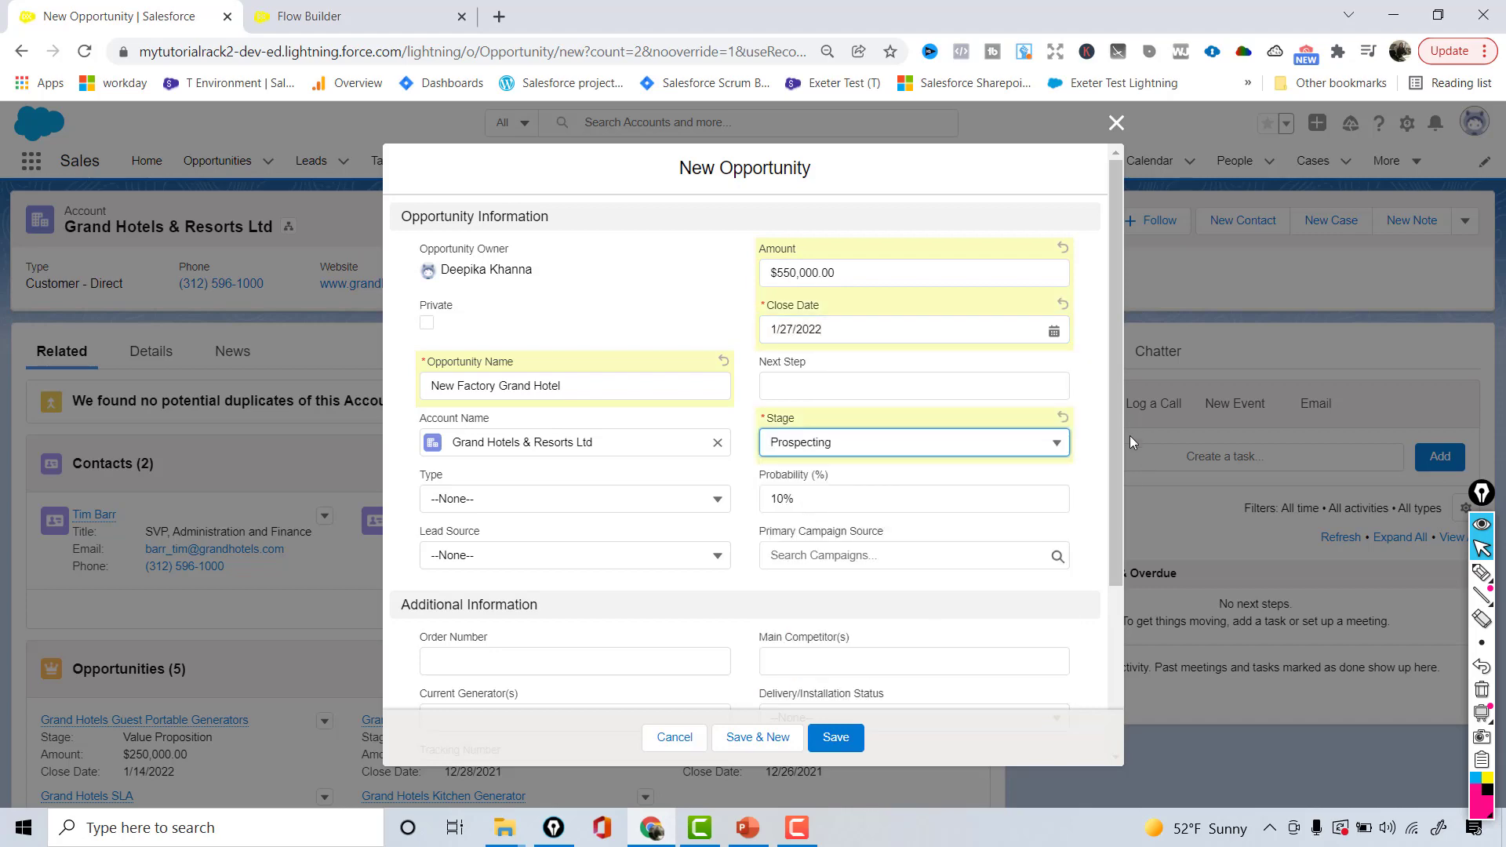
{"action": "scroll", "coordinate": [1107, 607], "scroll_direction": "down", "scroll_amount": 3}
{"action": "left_click", "coordinate": [836, 738]}
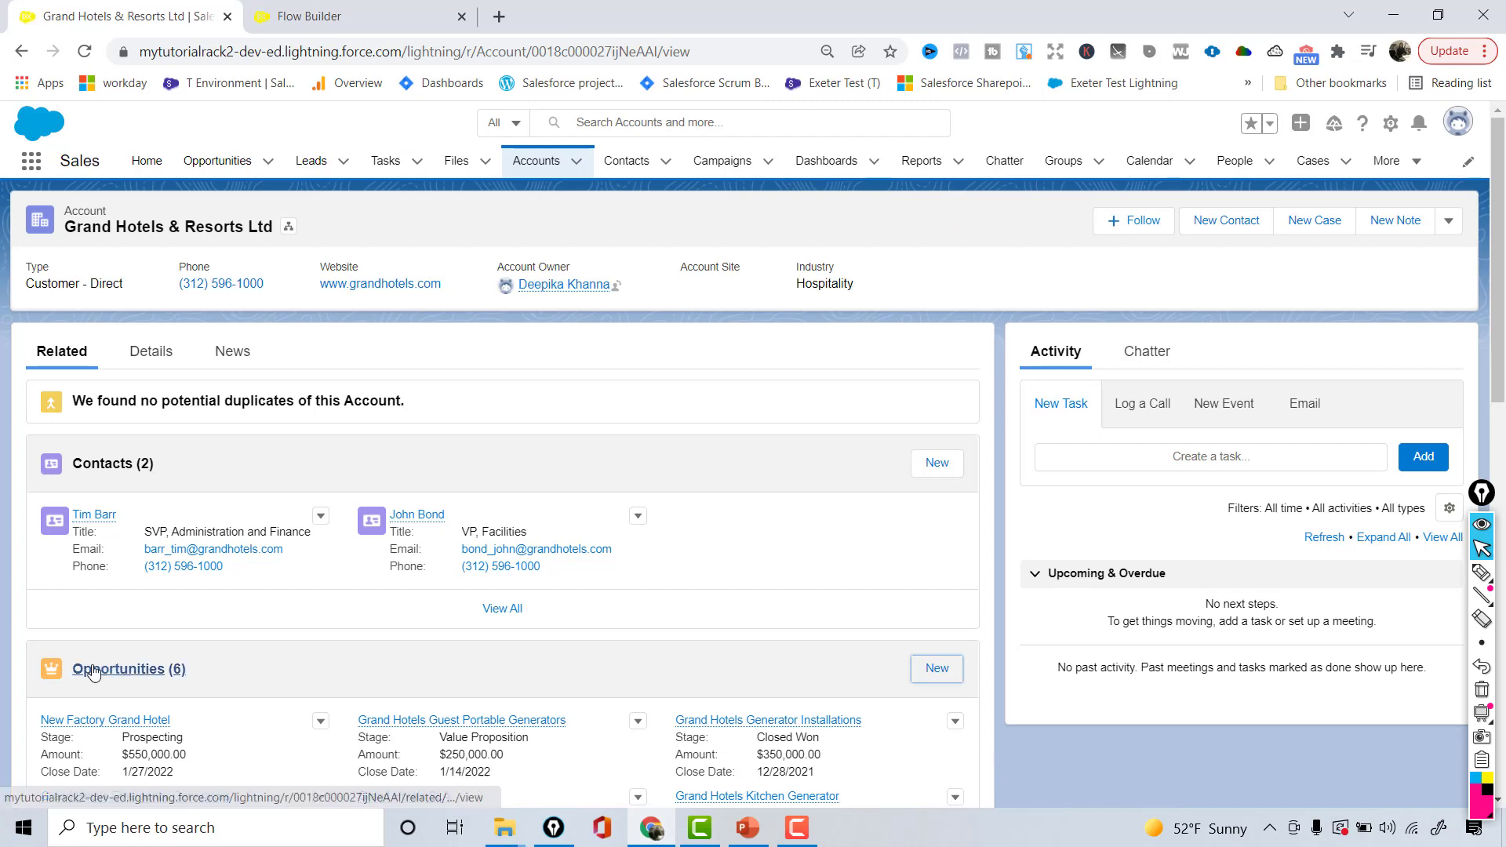
Open the New Factory Grand Hotel opportunity and examine its Big Deal Alert task in a new browser tab, including subject and assignee.
{"action": "left_click", "coordinate": [132, 719]}
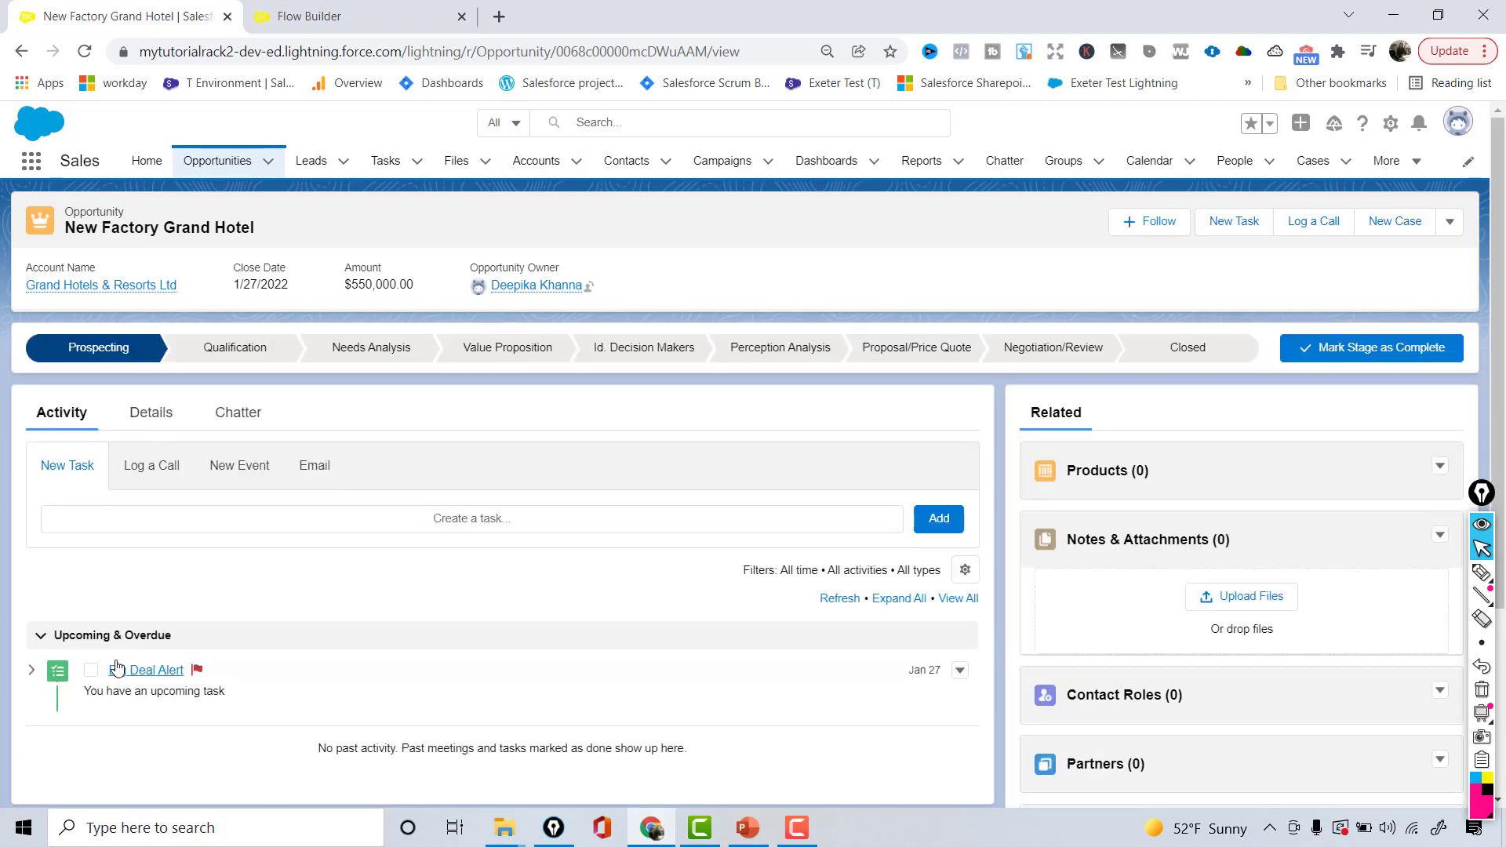
{"action": "left_click_drag", "start_coordinate": [86, 689], "coordinate": [234, 694]}
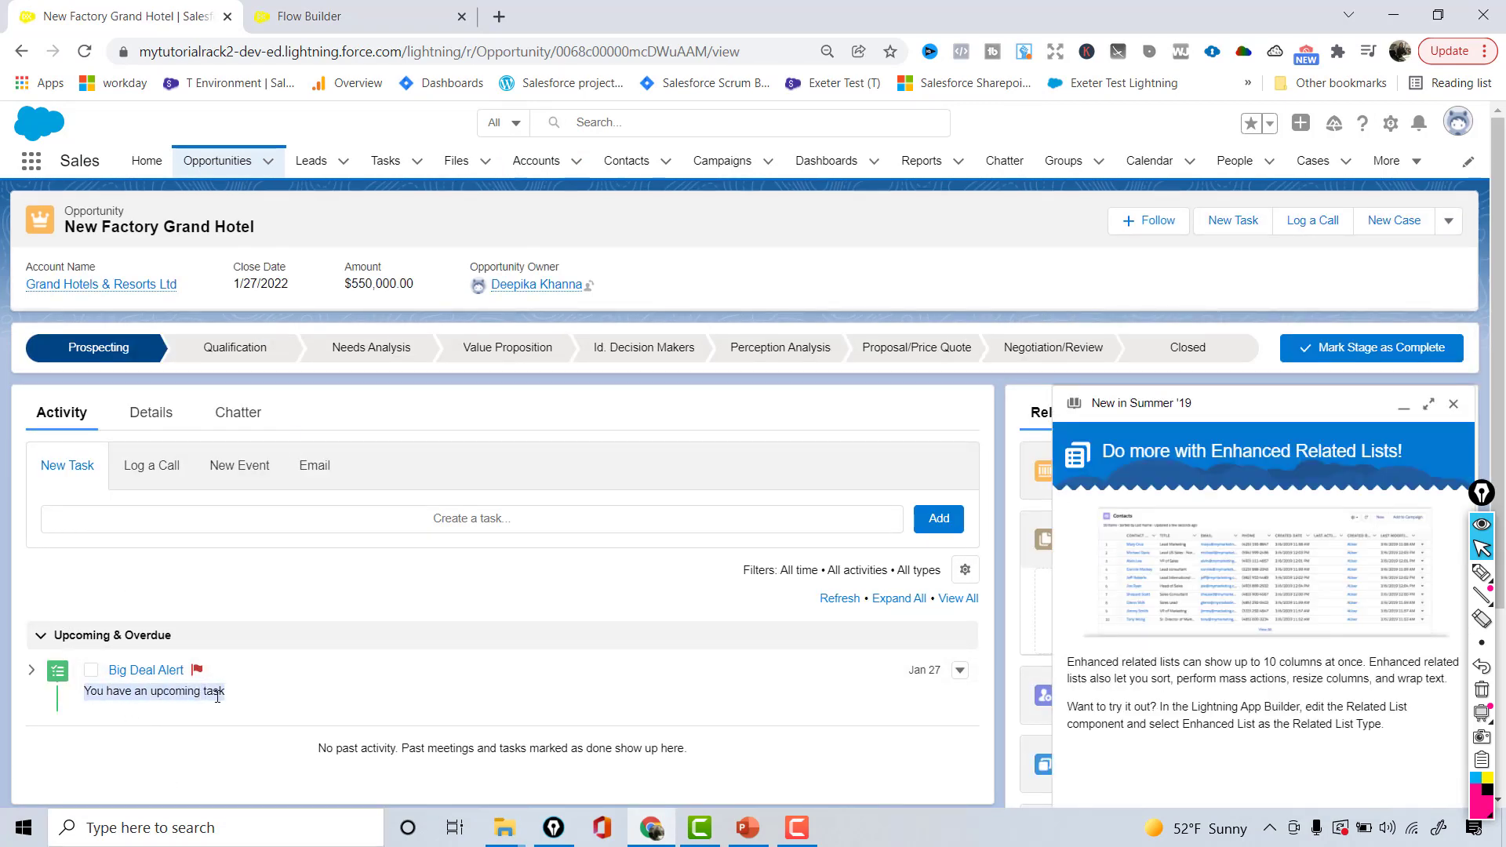
{"action": "right_click", "coordinate": [160, 680]}
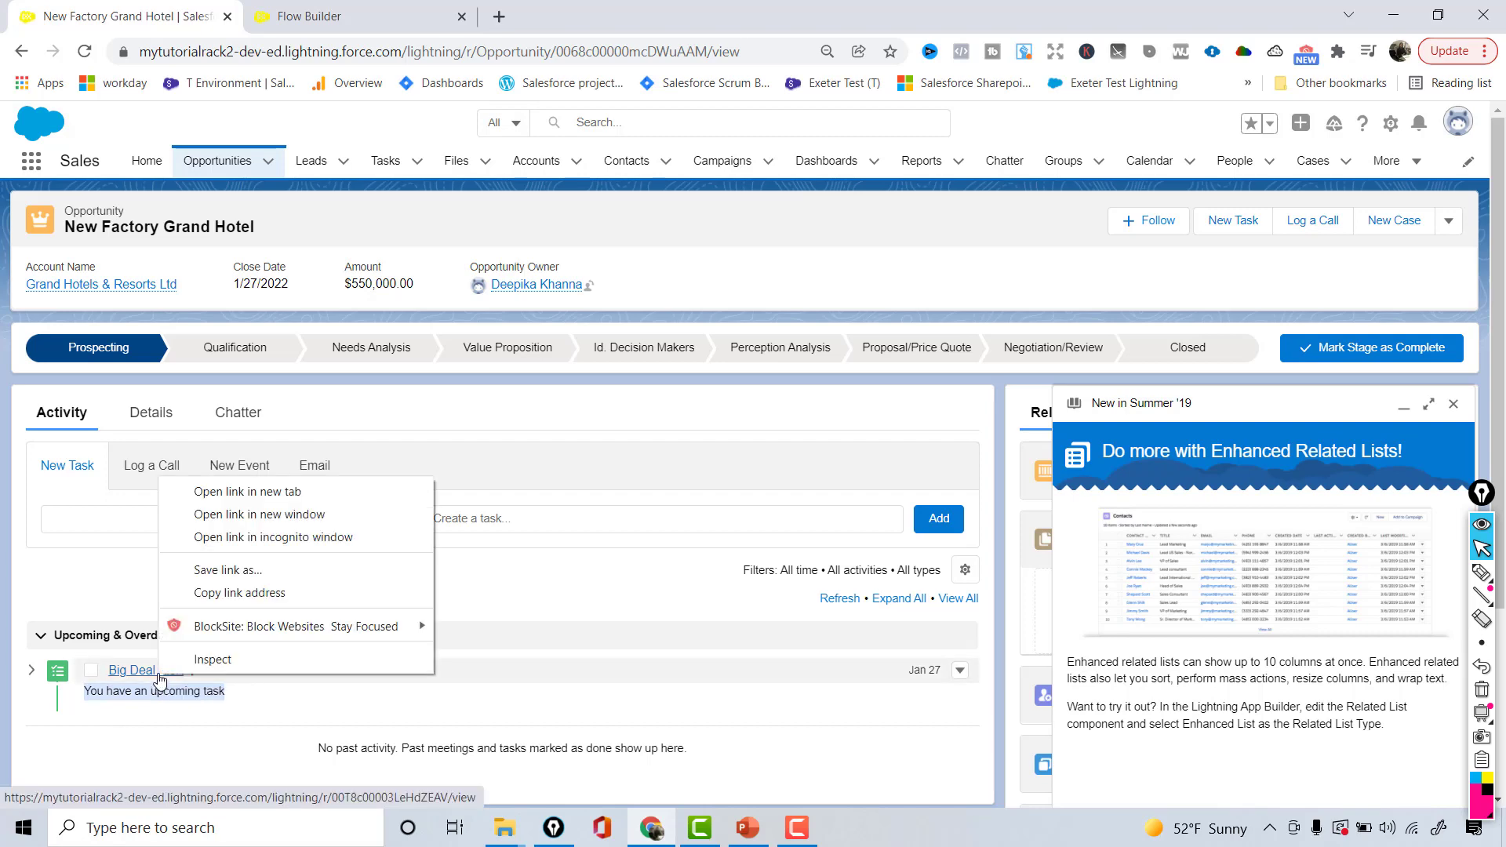
{"action": "left_click", "coordinate": [224, 493]}
{"action": "left_click", "coordinate": [585, 16]}
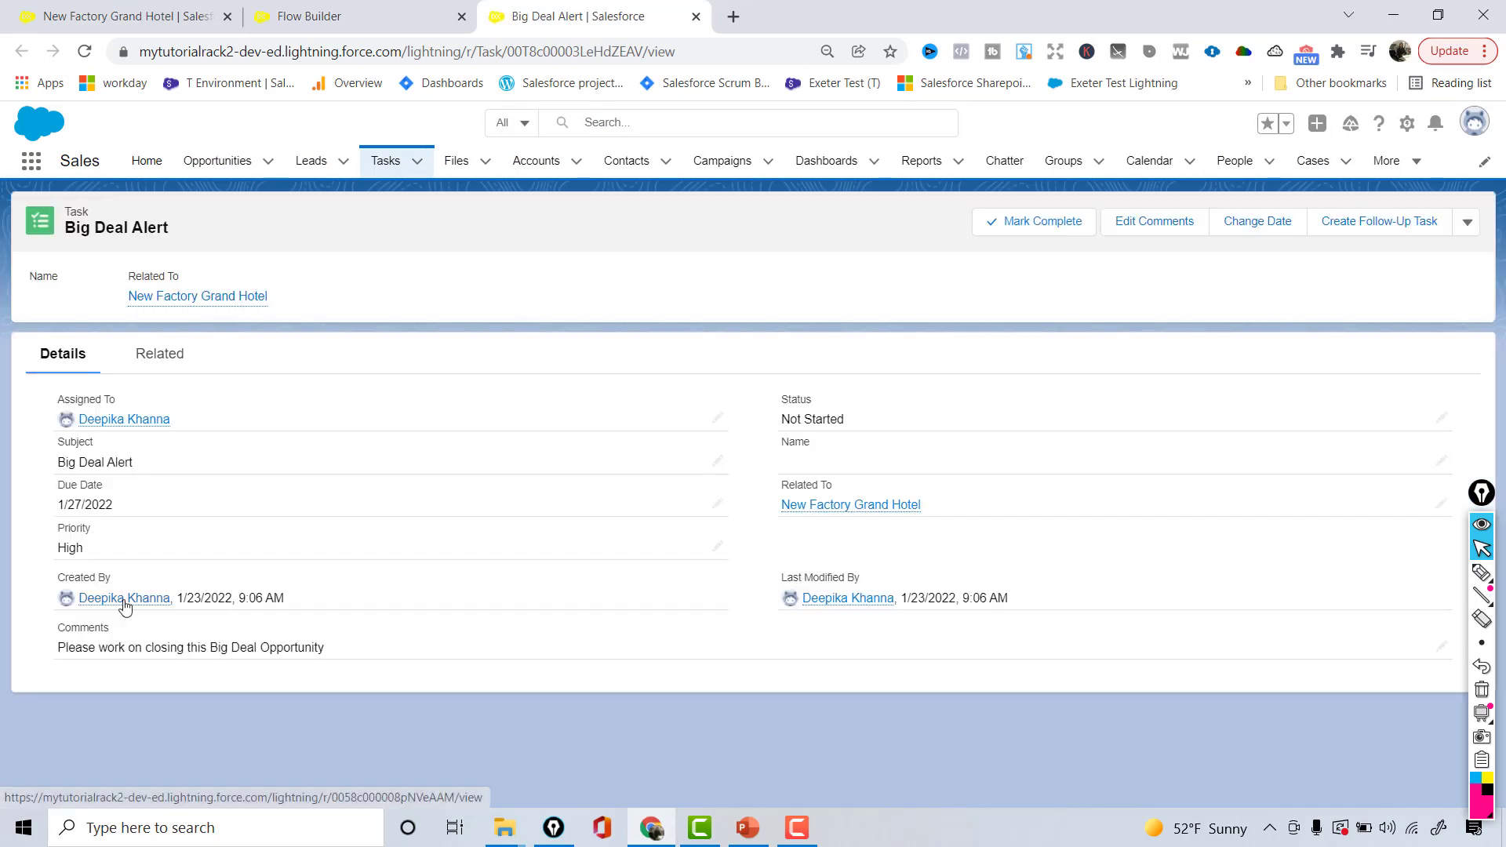
{"action": "left_click_drag", "start_coordinate": [159, 469], "coordinate": [84, 464]}
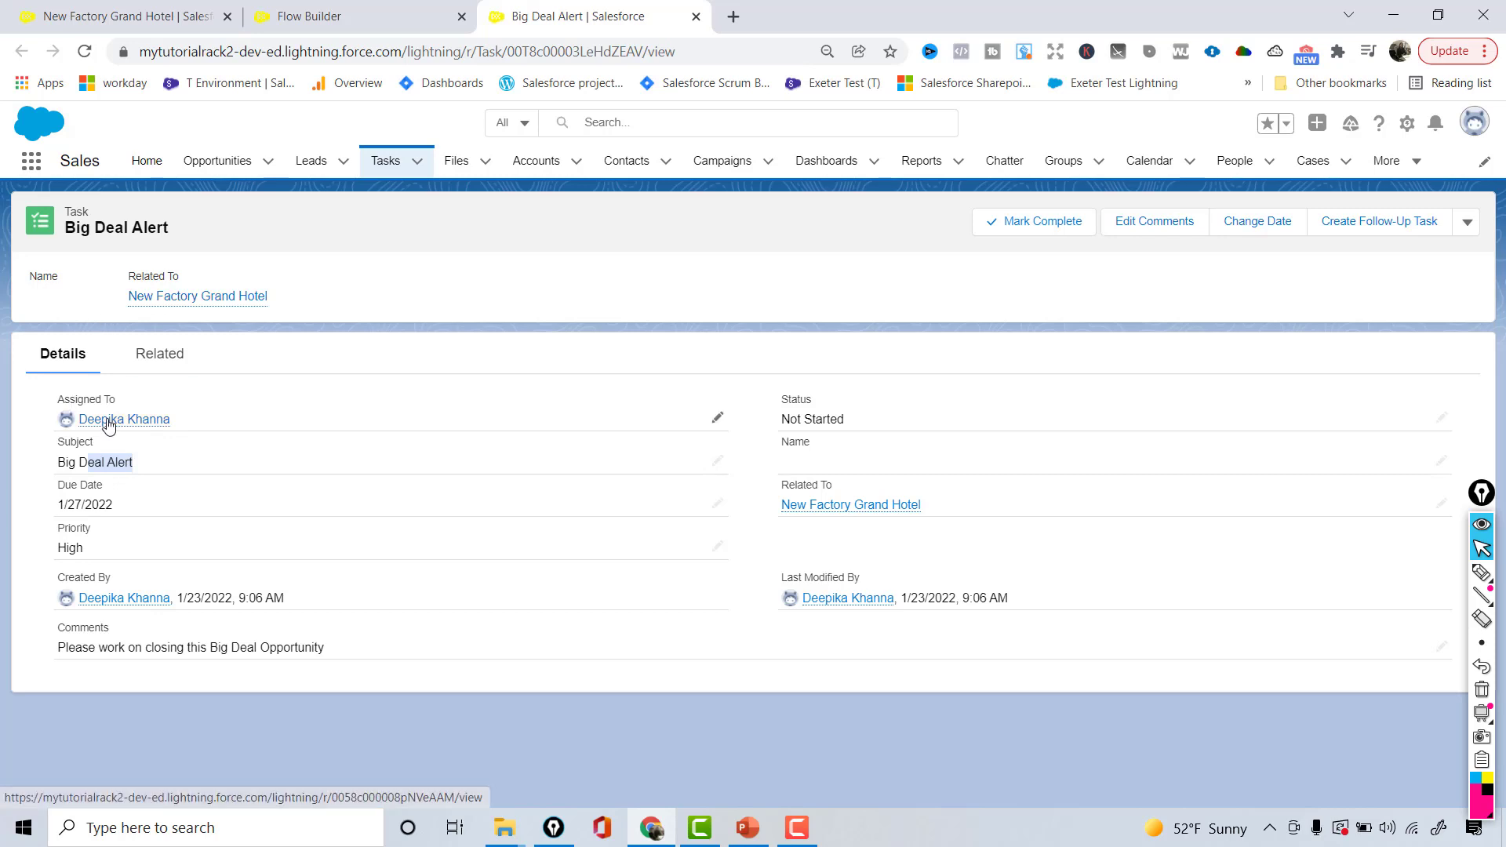
{"action": "mouse_move", "coordinate": [110, 422]}
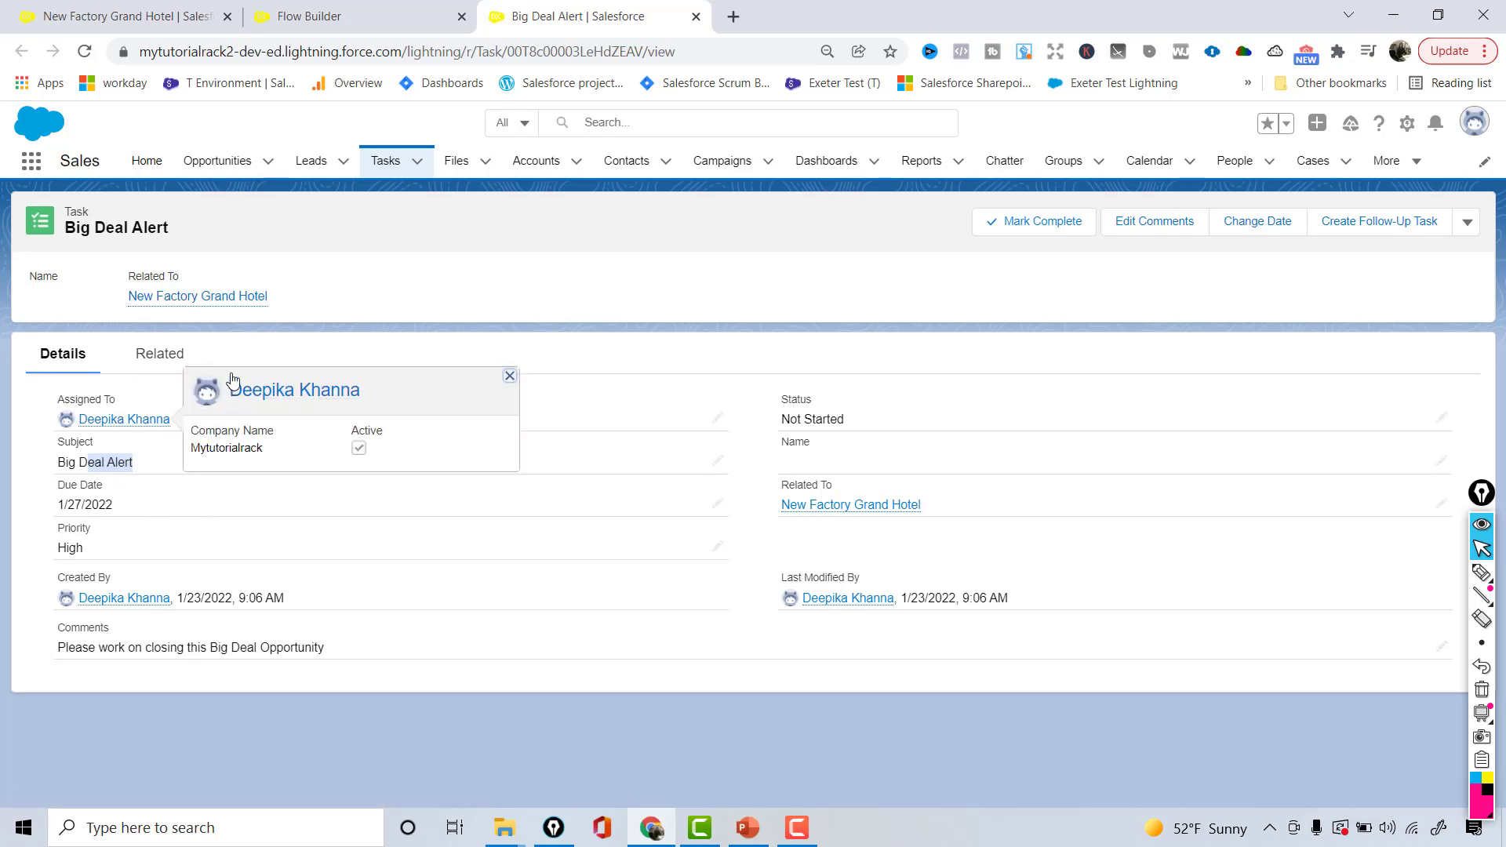
Reopen the New Factory Grand Hotel opportunity from the Opportunities list and read the post in its Chatter feed.
{"action": "left_click", "coordinate": [320, 10]}
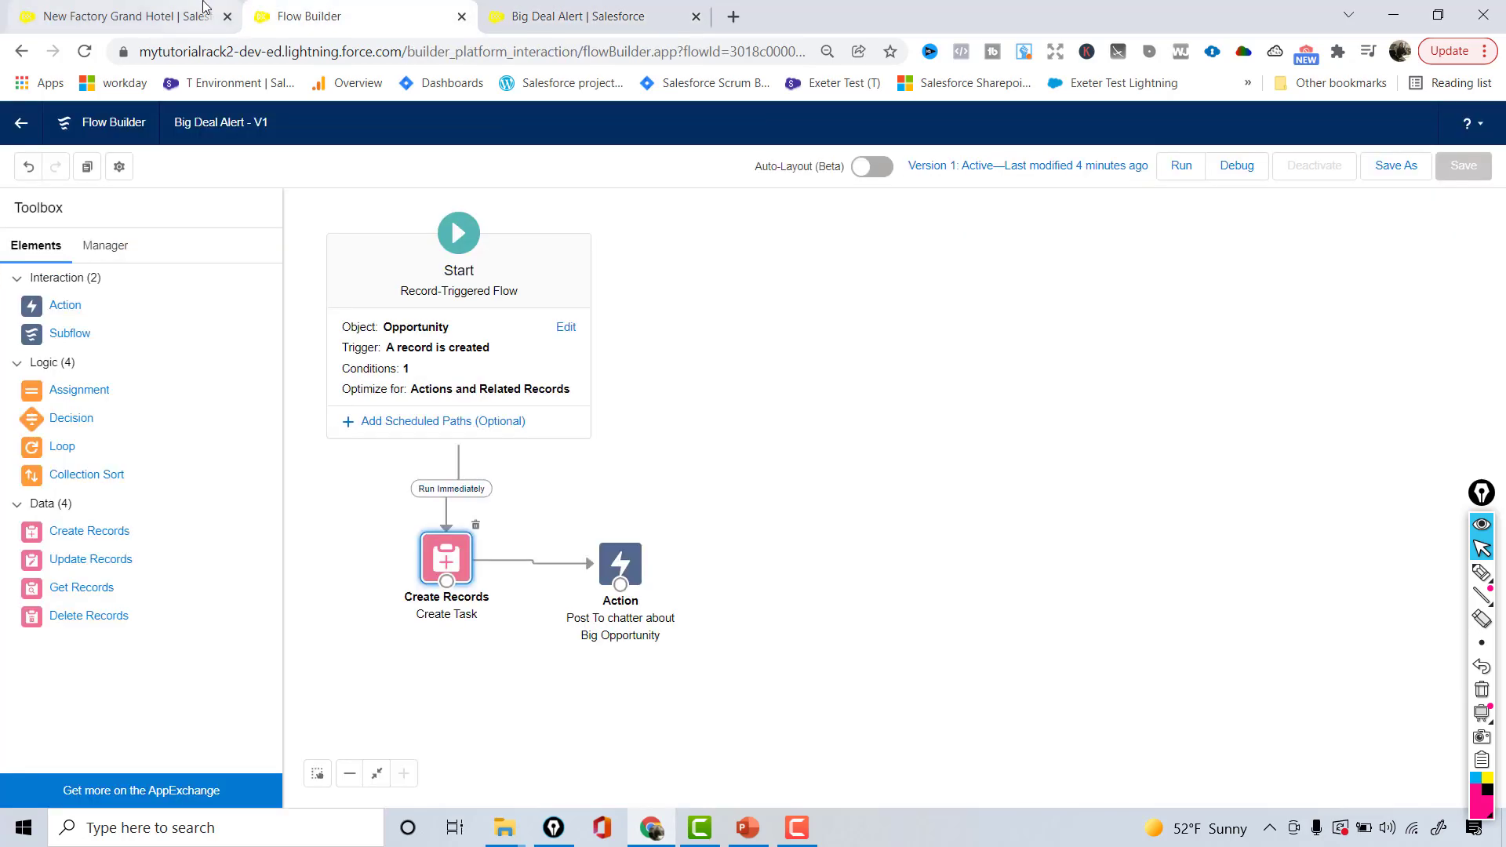
{"action": "left_click", "coordinate": [590, 9]}
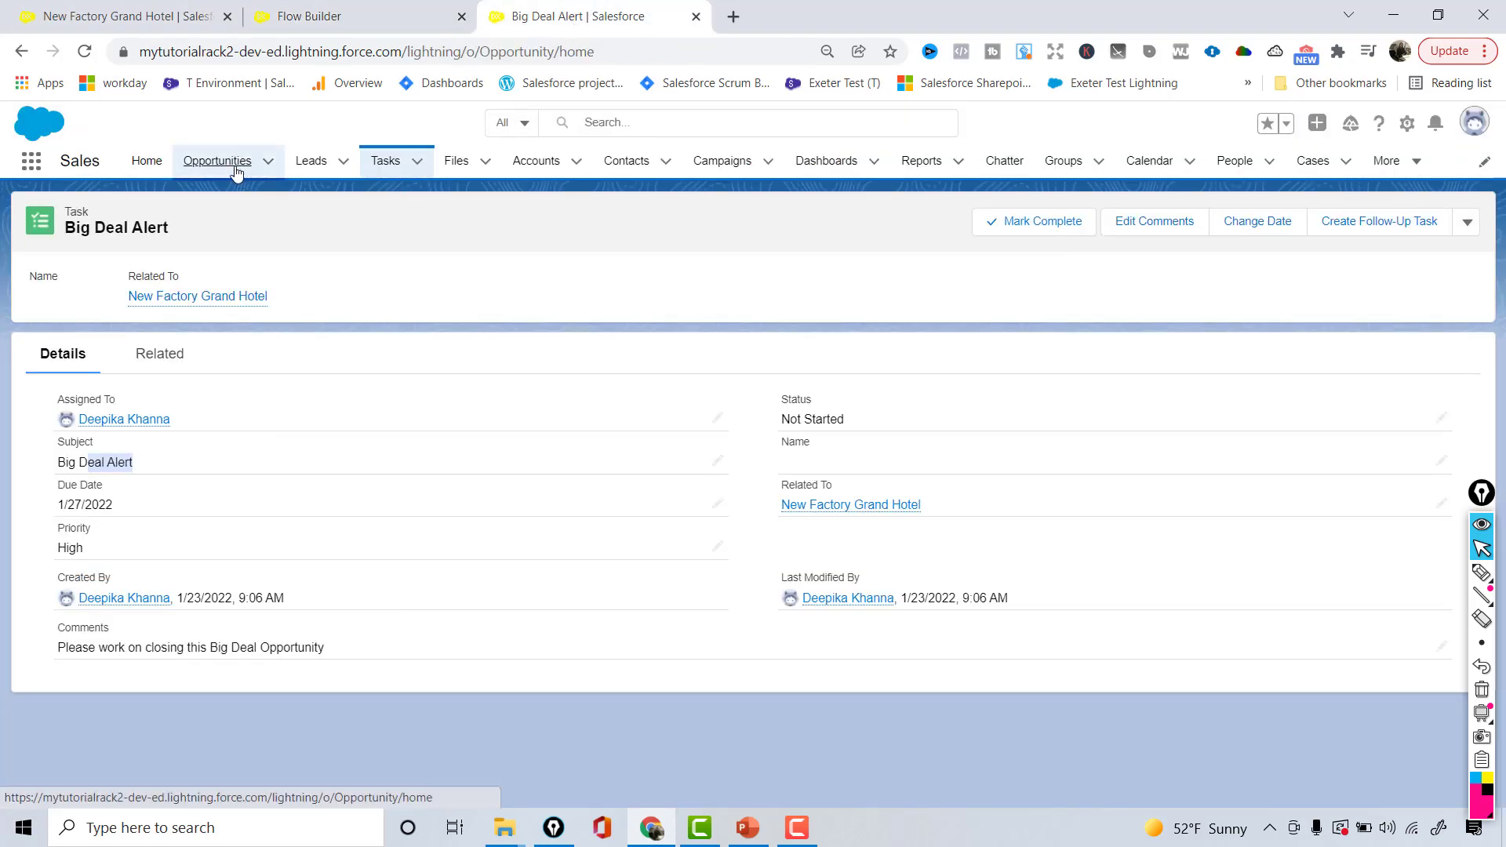
{"action": "left_click", "coordinate": [256, 192]}
{"action": "left_click", "coordinate": [133, 324]}
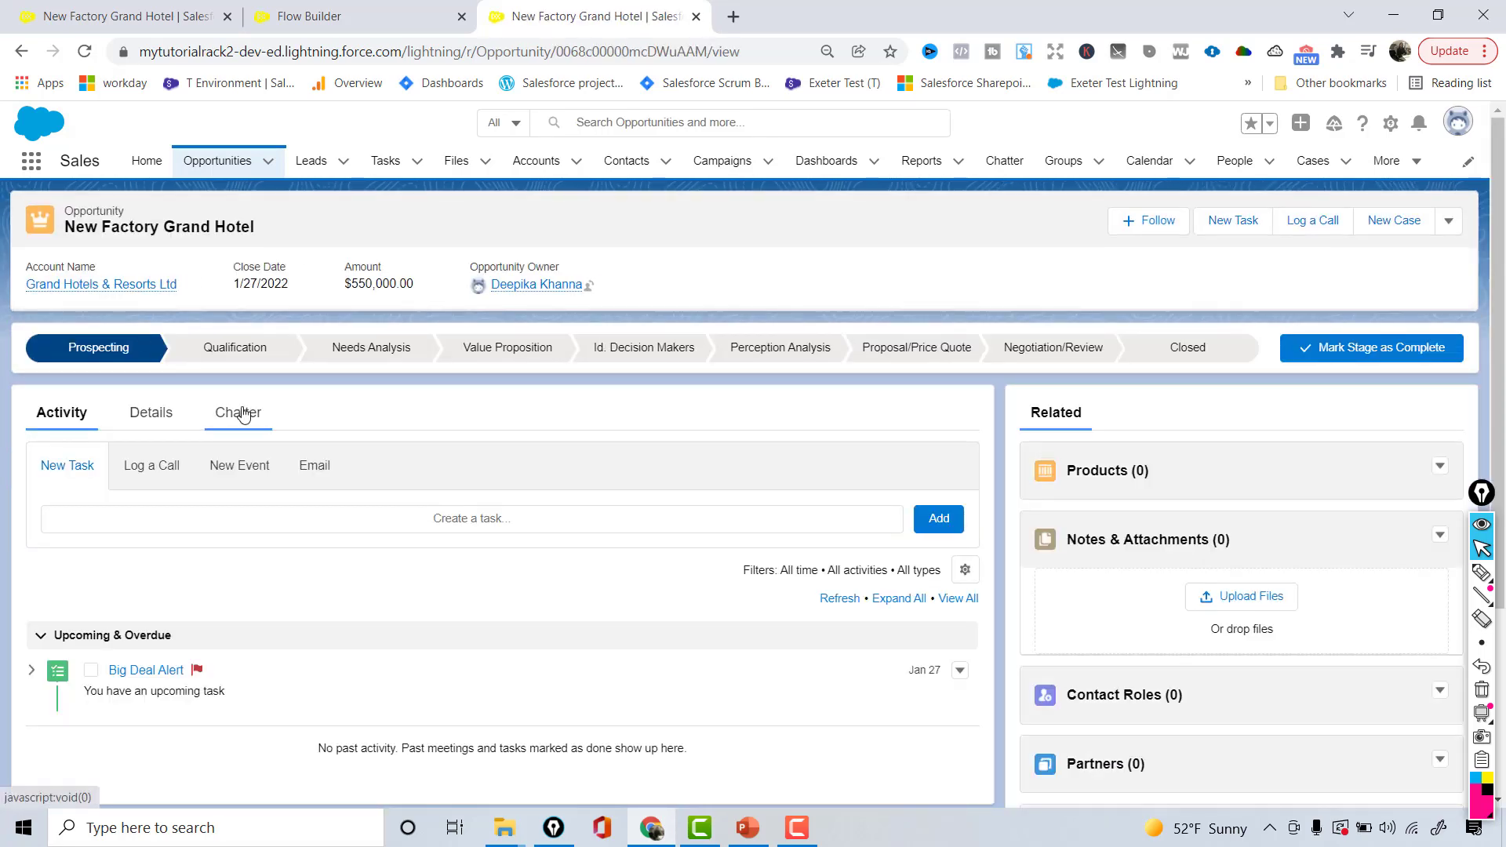
{"action": "left_click", "coordinate": [240, 413]}
{"action": "left_click_drag", "start_coordinate": [34, 710], "coordinate": [461, 713]}
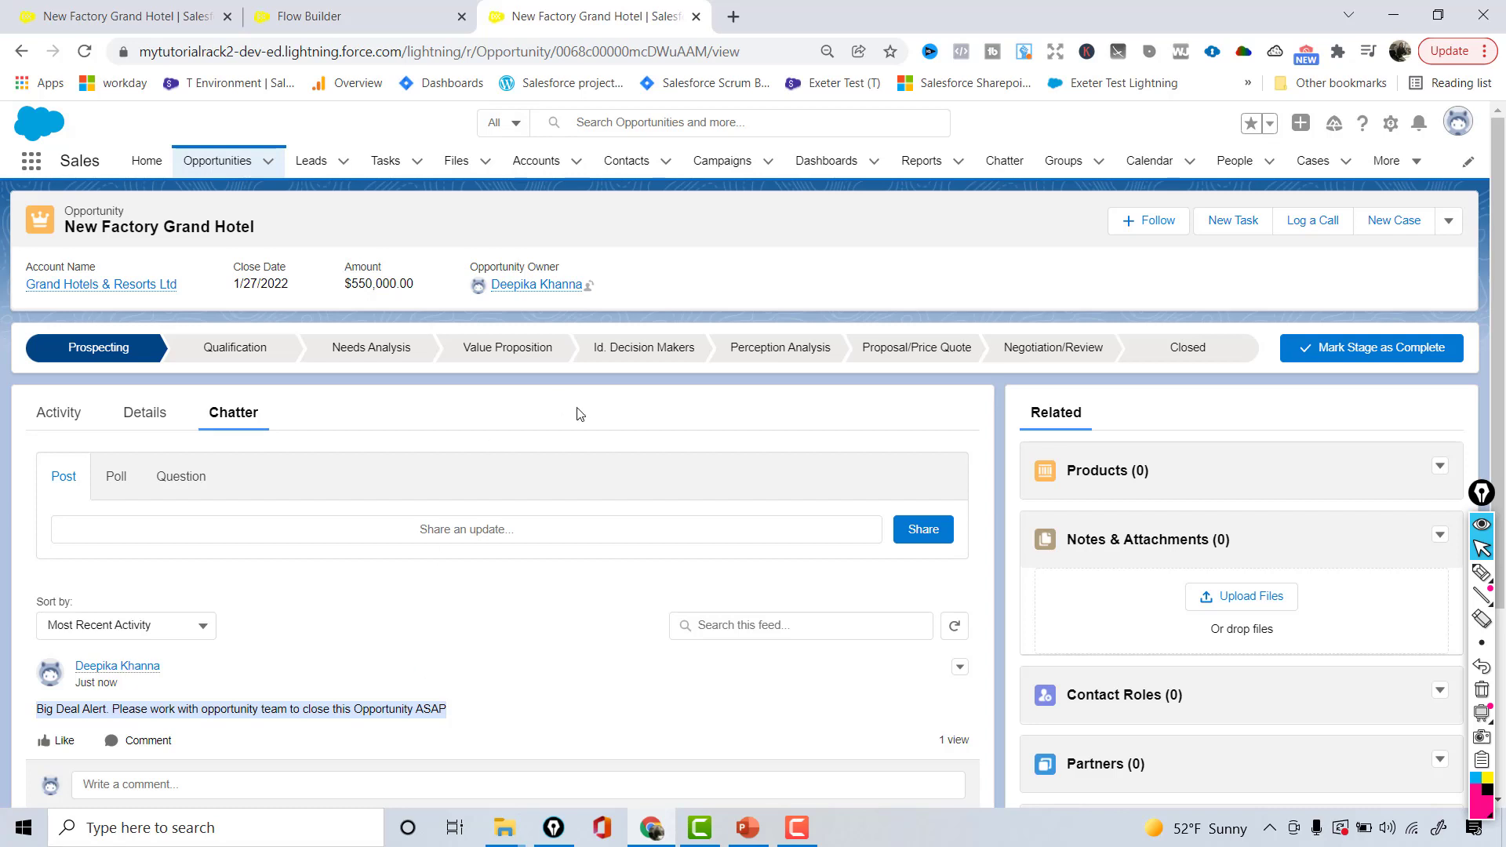
Start a new opportunity for the United Oil & Gas, UK account with amount 600000 and close date 1/30/2022.
{"action": "left_click", "coordinate": [536, 166]}
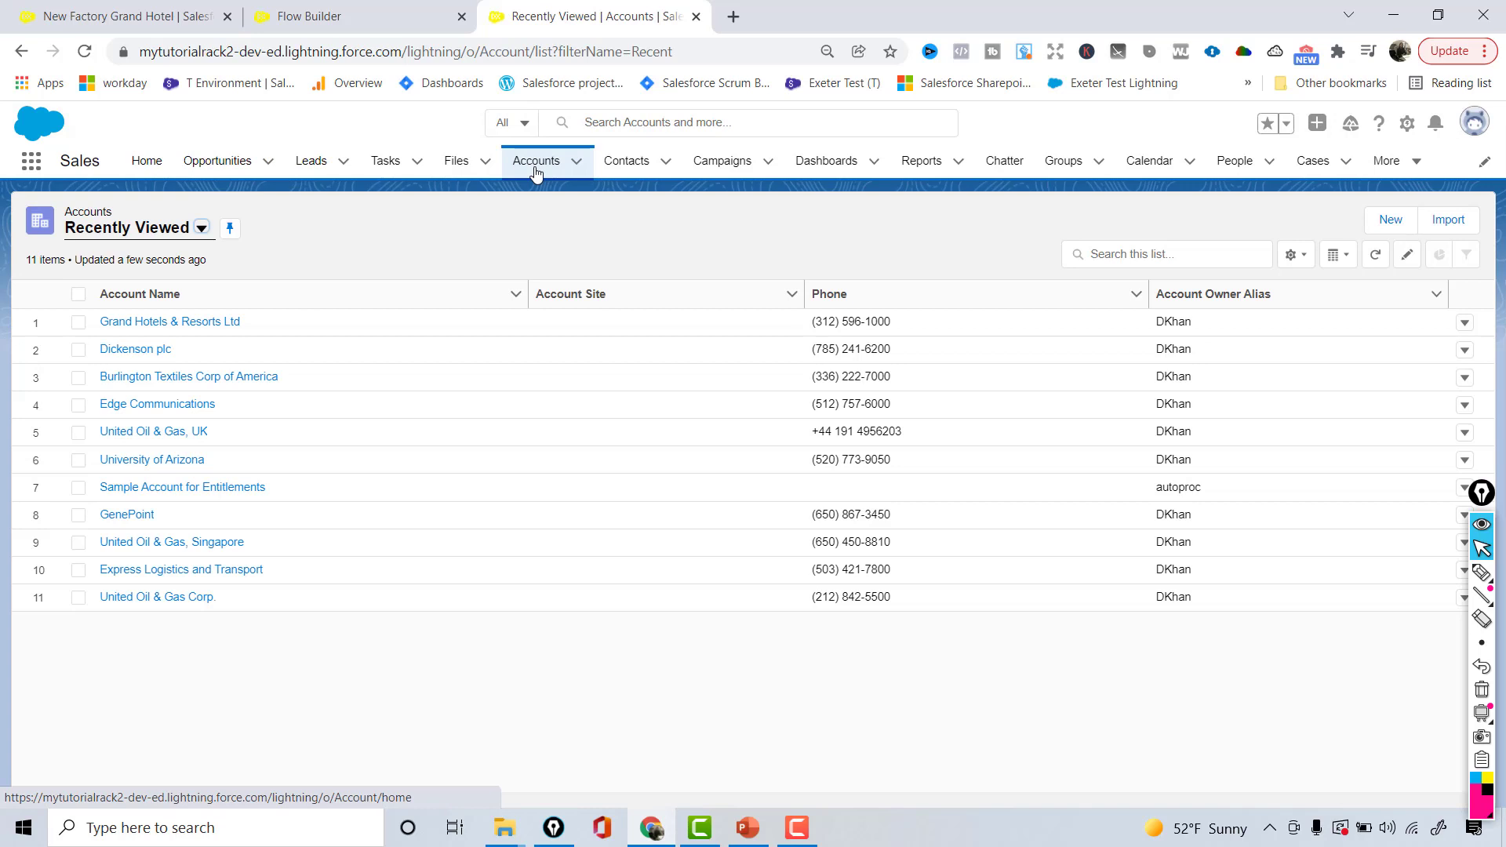
{"action": "left_click", "coordinate": [142, 431]}
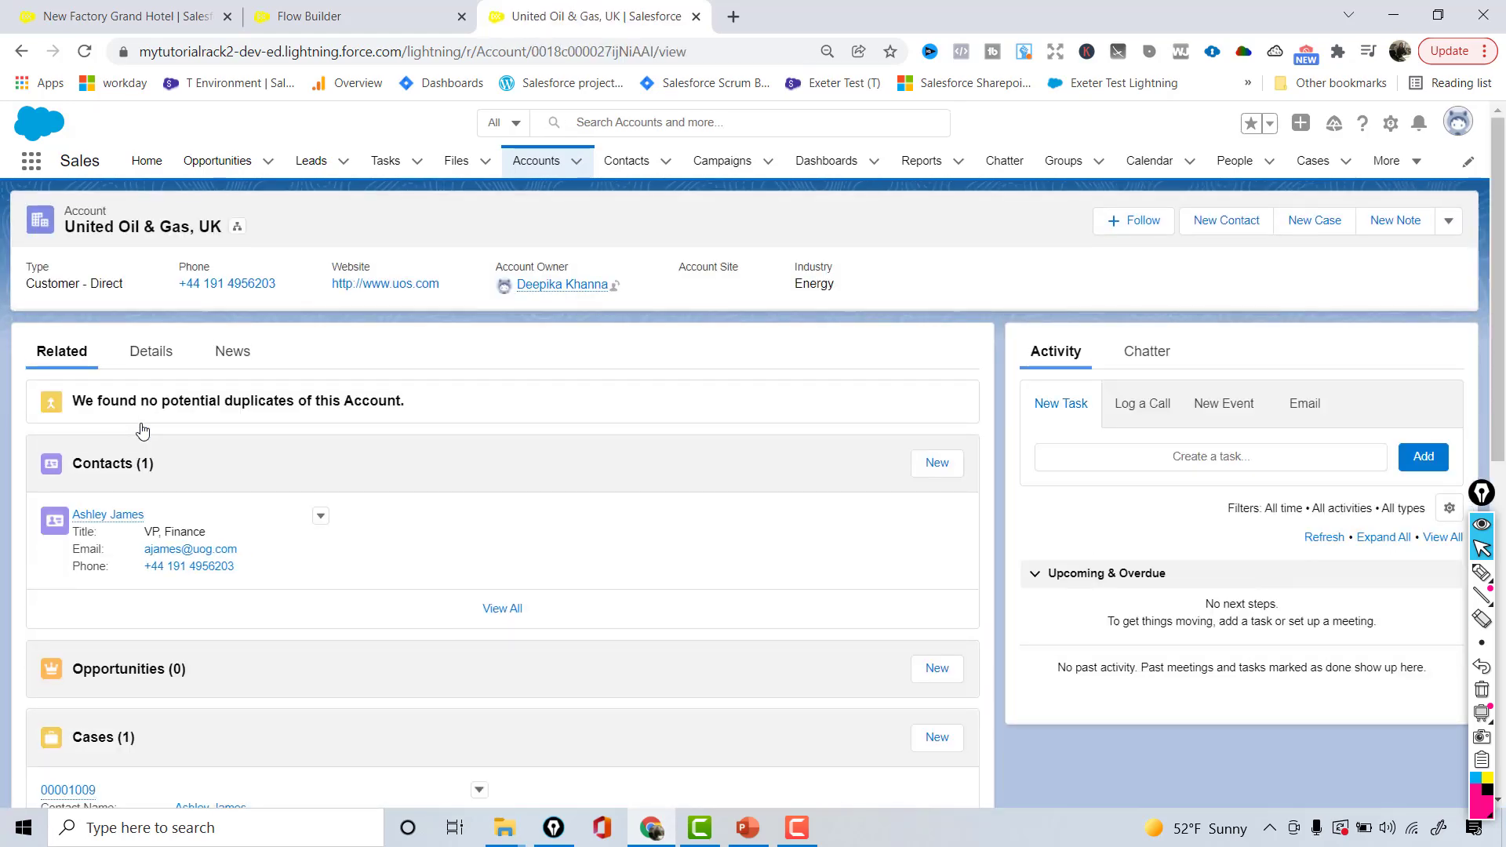
{"action": "left_click", "coordinate": [940, 669]}
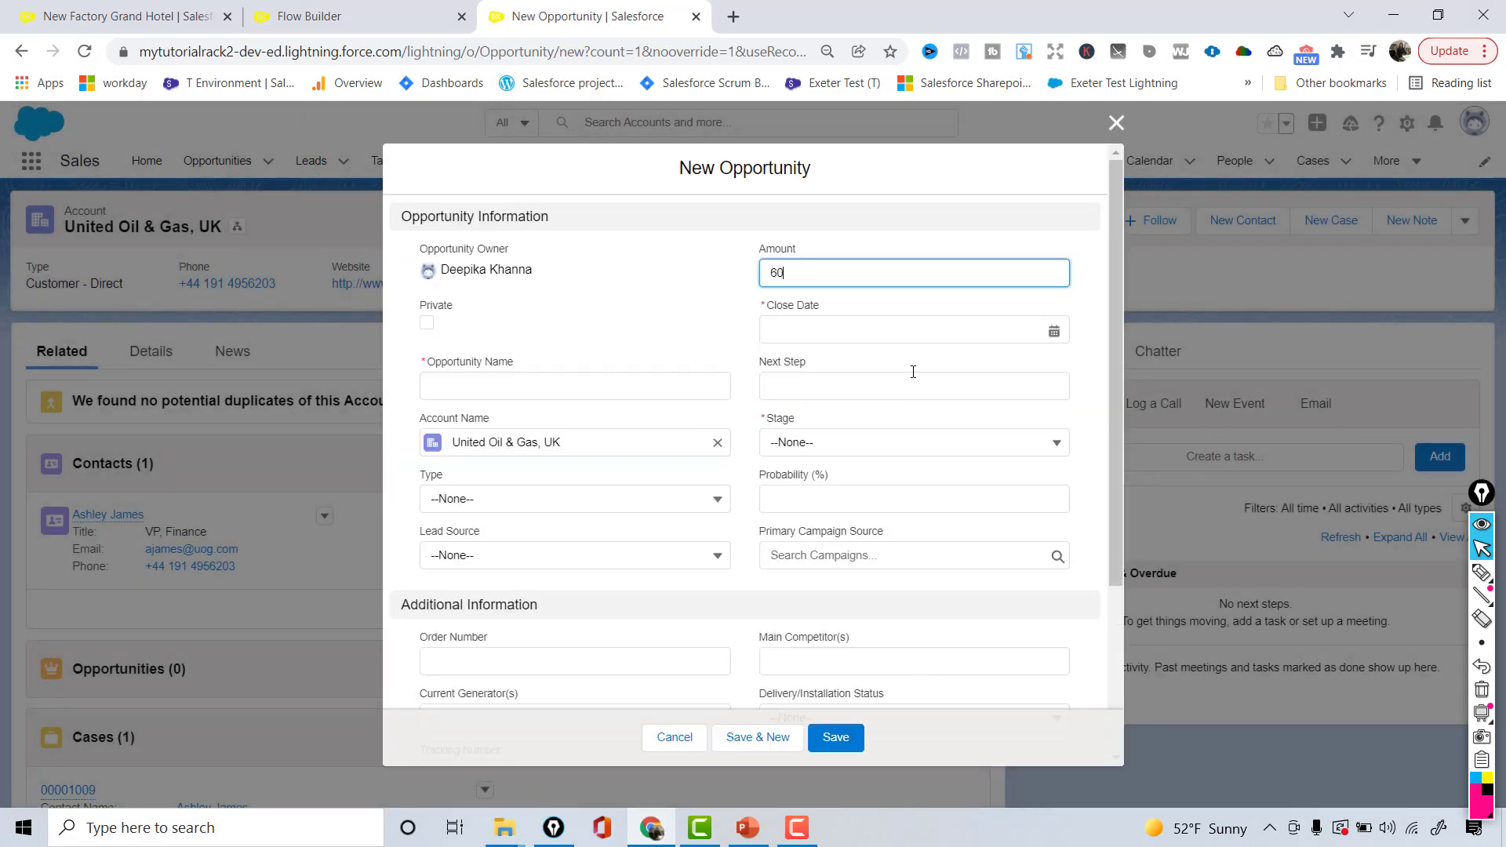
{"action": "left_click_drag", "start_coordinate": [795, 269], "coordinate": [863, 277]}
{"action": "left_click", "coordinate": [801, 323]}
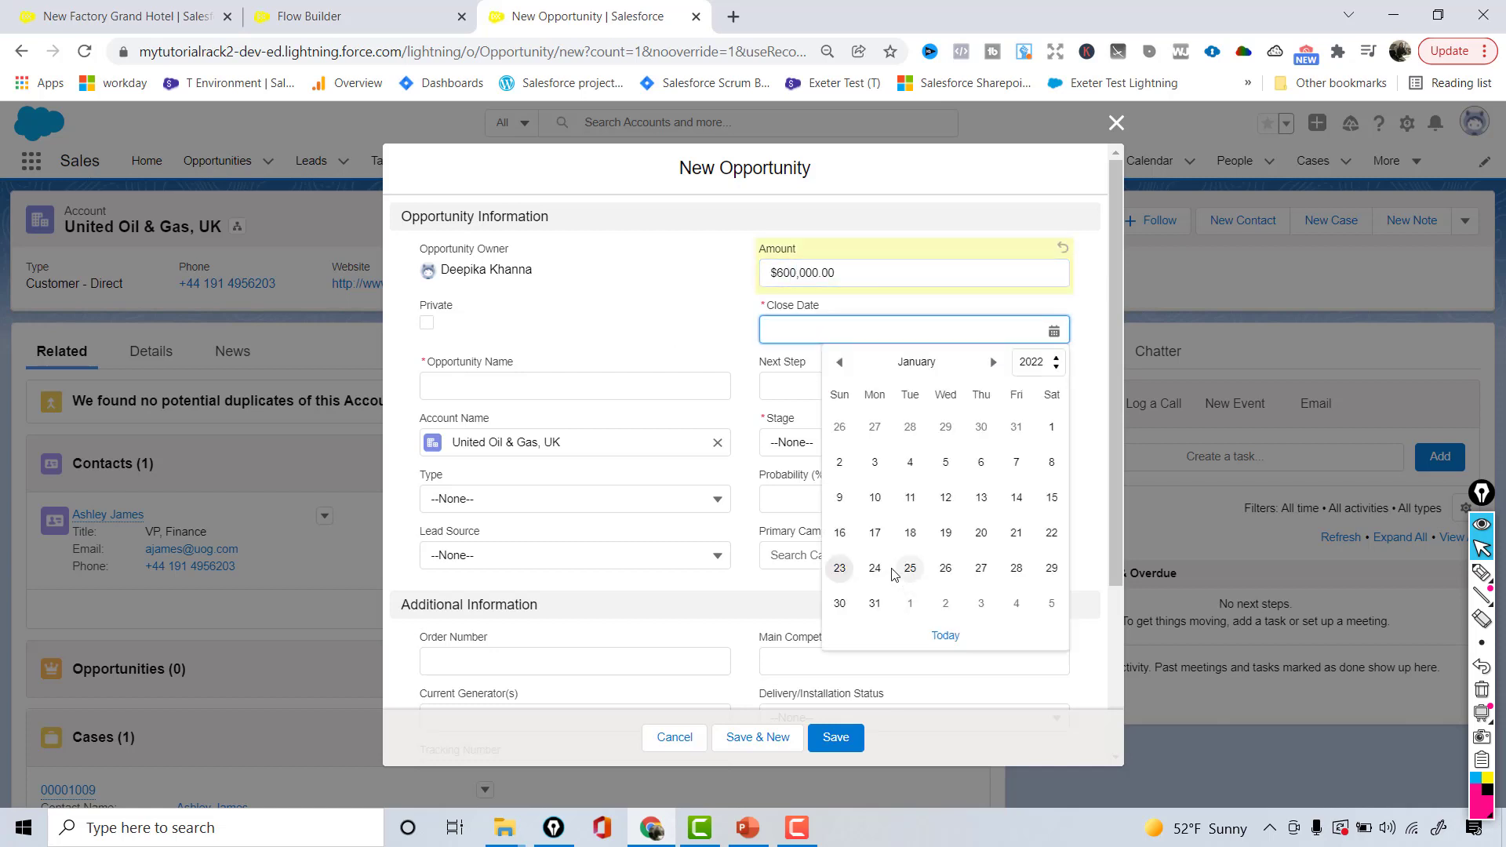
{"action": "left_click", "coordinate": [839, 604]}
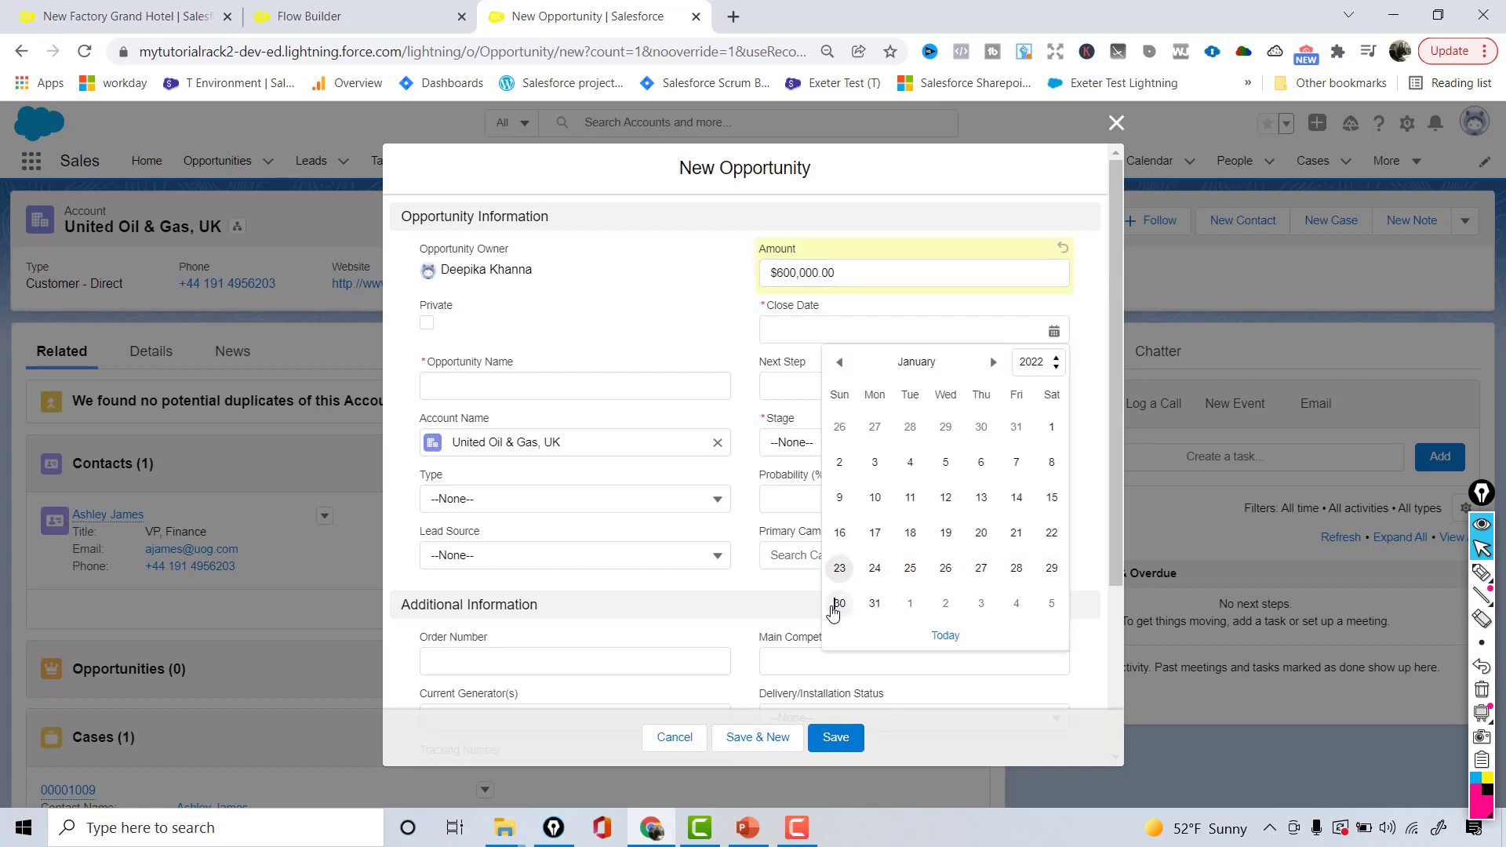
Name the opportunity New Property Purchase, set its stage to Qualification and save it.
{"action": "left_click", "coordinate": [595, 388]}
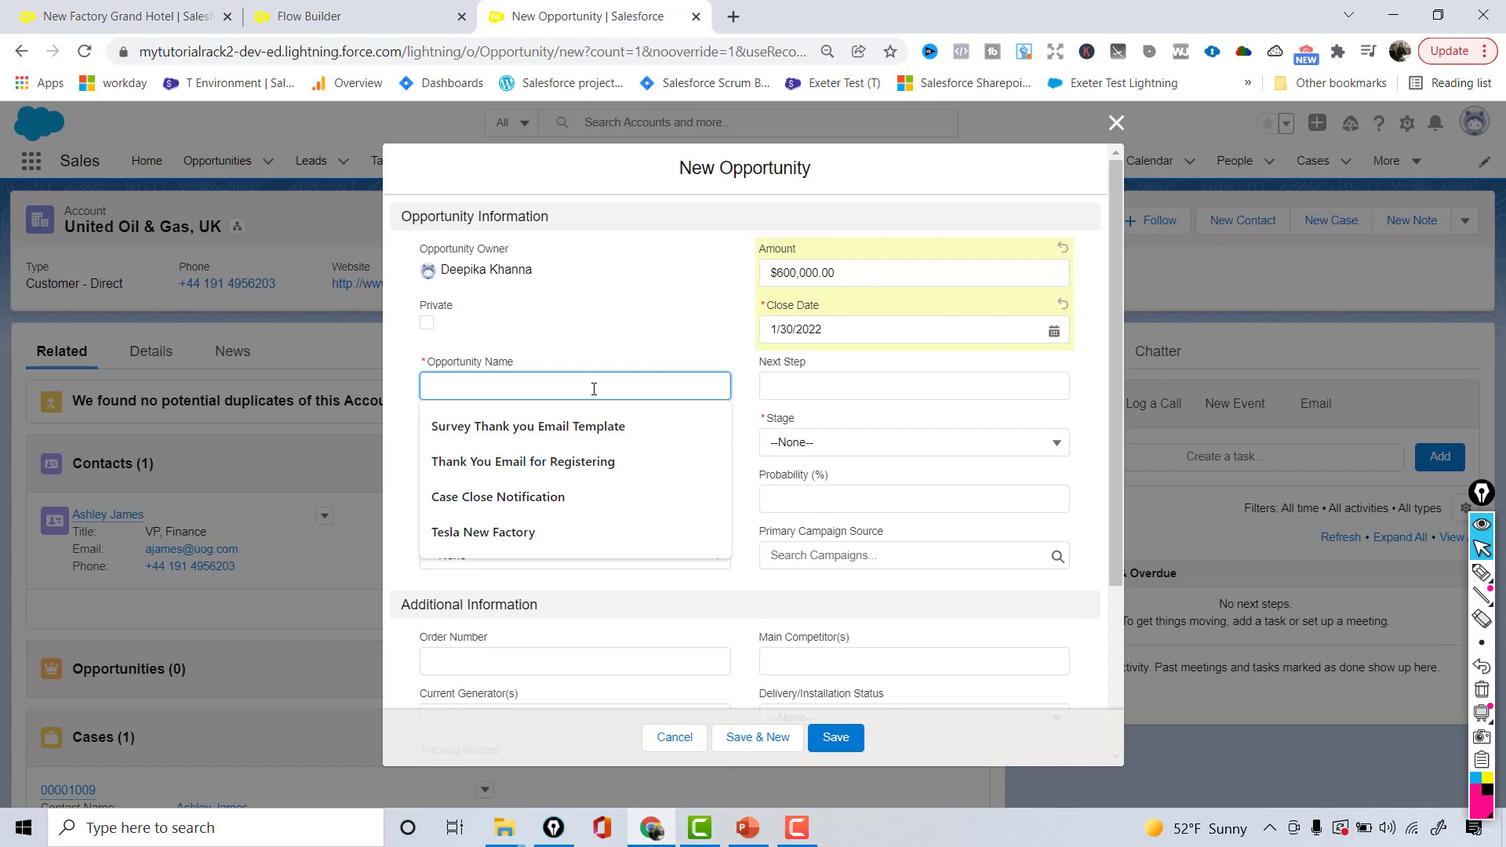
{"action": "type", "text": "N"}
{"action": "type", "text": "ew Yard Purchase"}
{"action": "type", "text": "Property Purchase"}
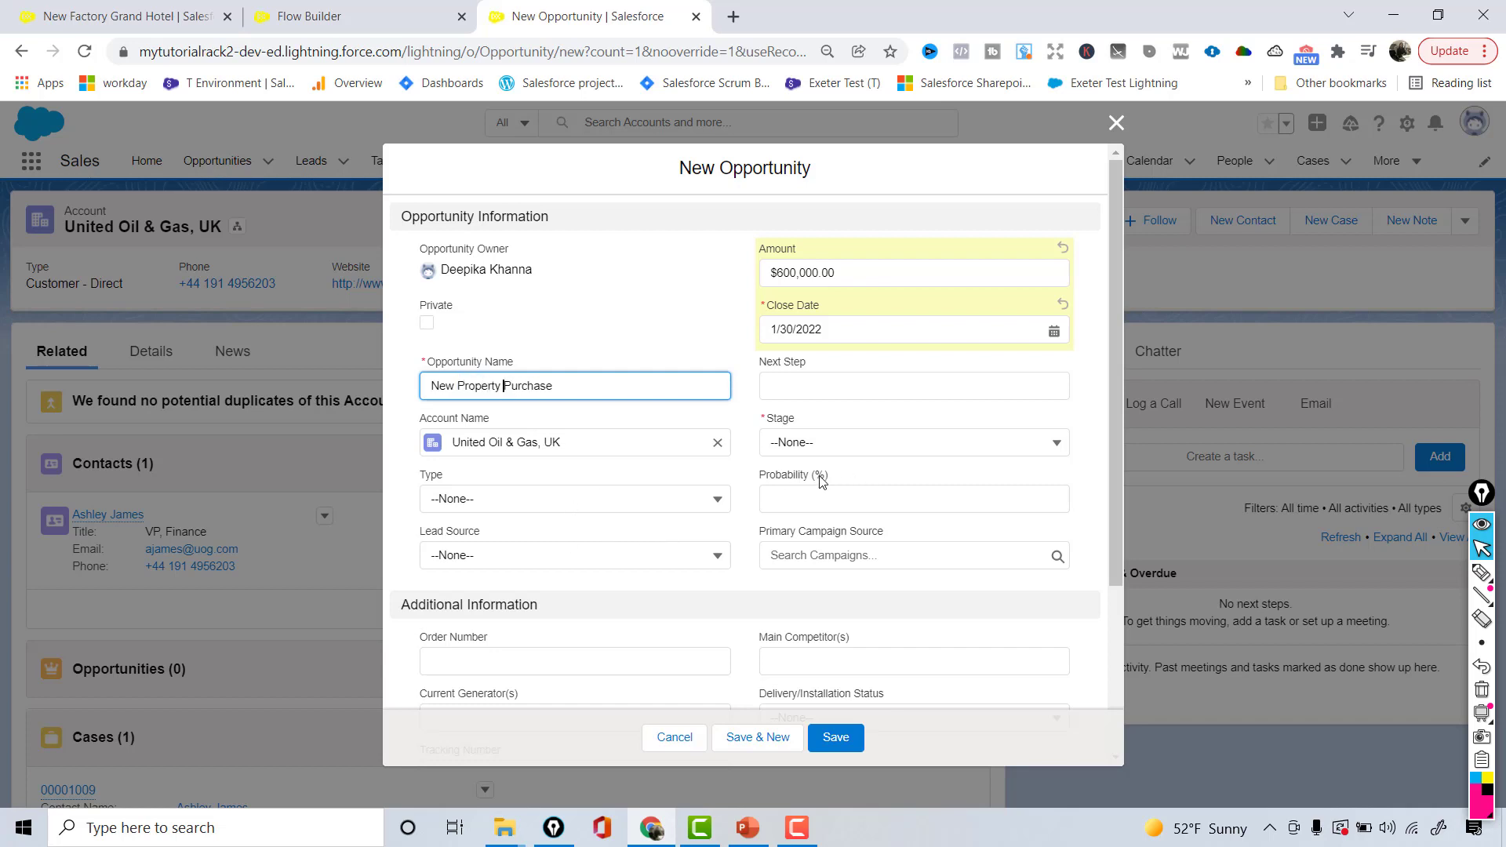
{"action": "left_click", "coordinate": [828, 436]}
{"action": "left_click", "coordinate": [818, 533]}
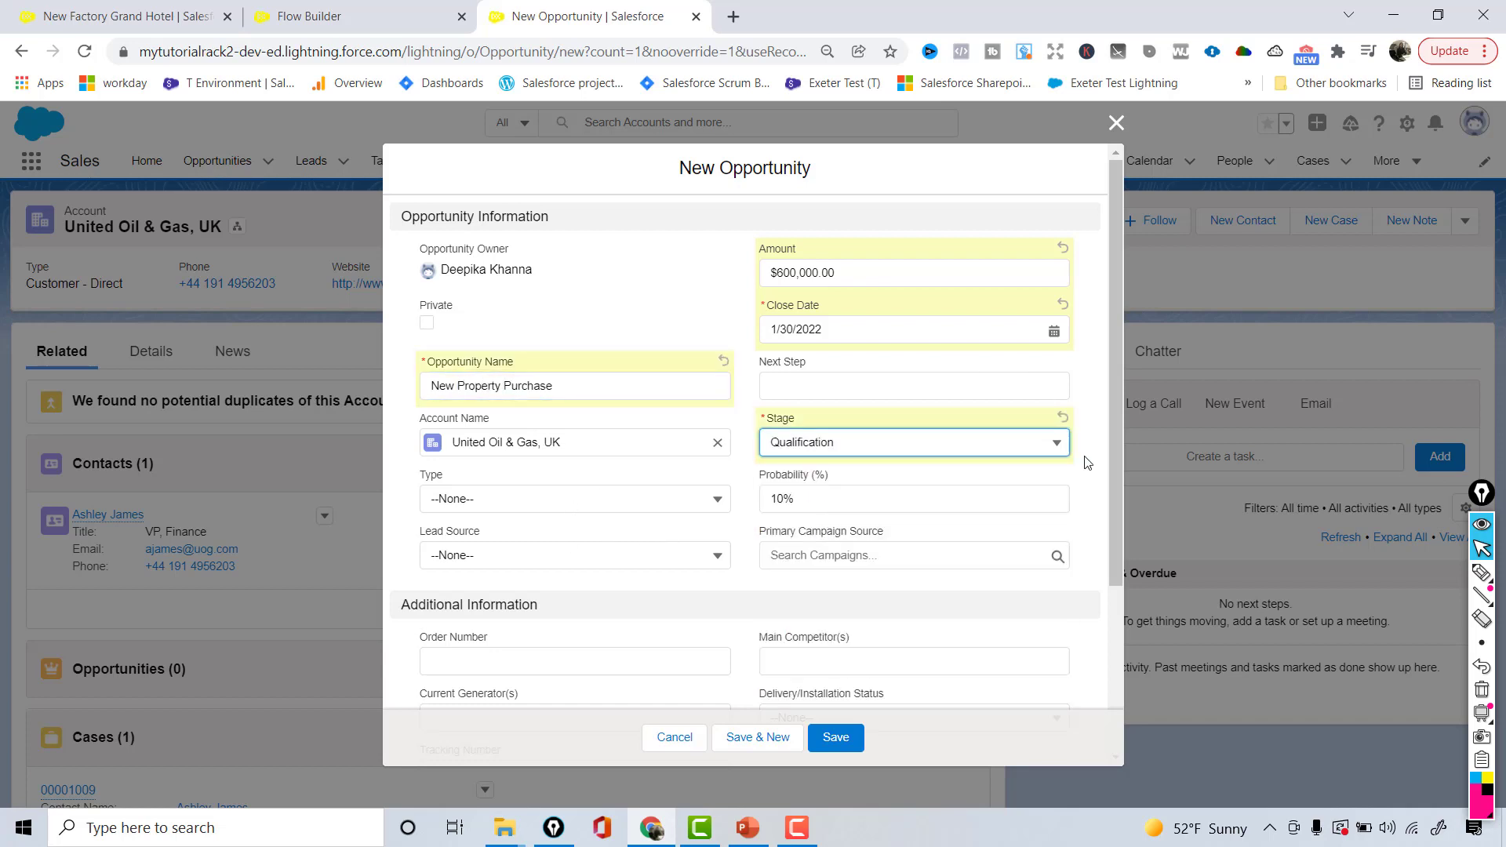
{"action": "triple_click", "coordinate": [1118, 474]}
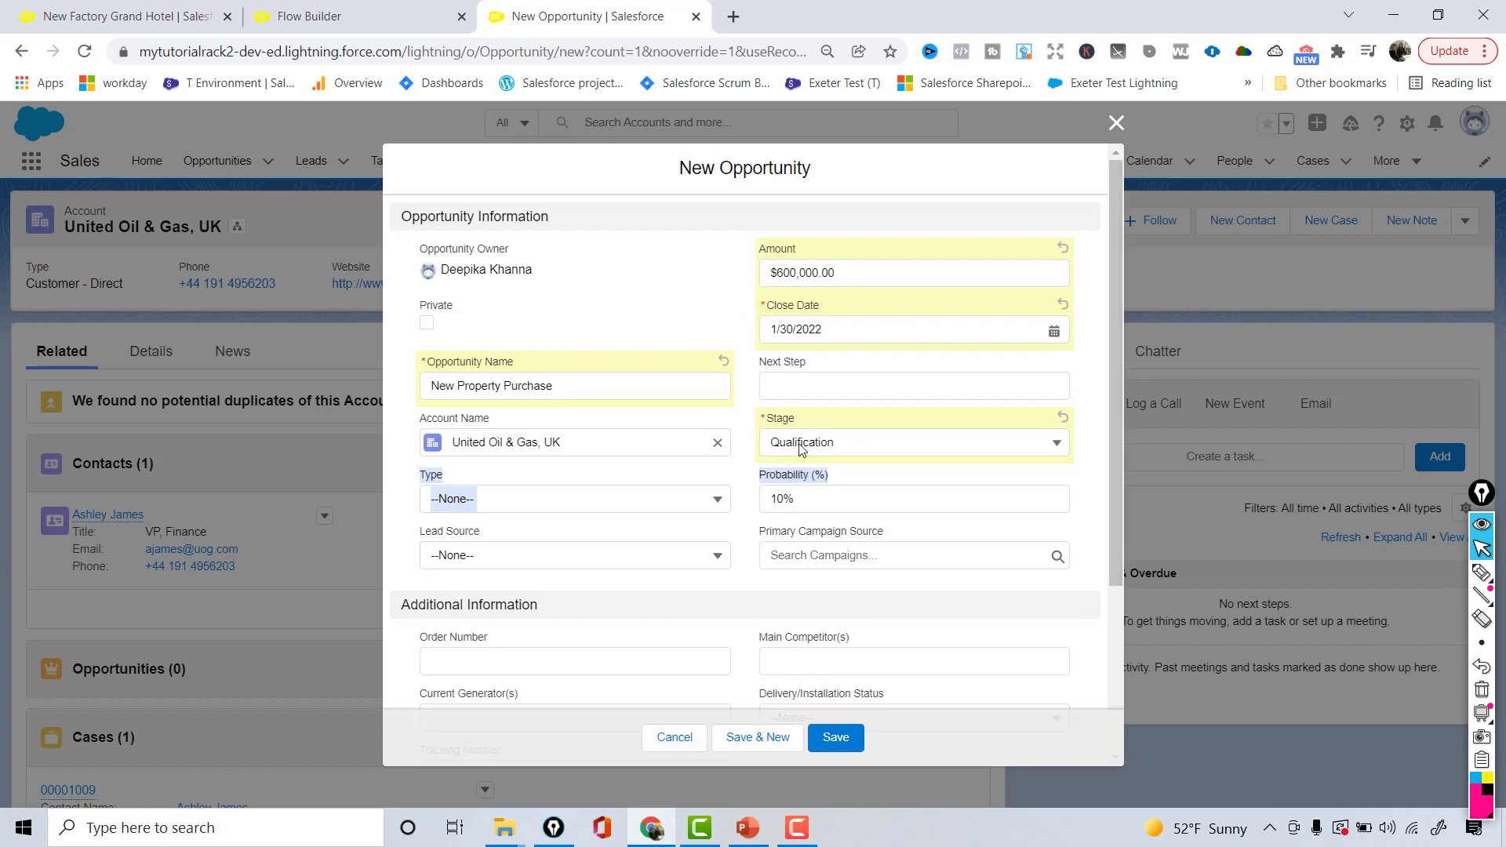
{"action": "left_click", "coordinate": [841, 749]}
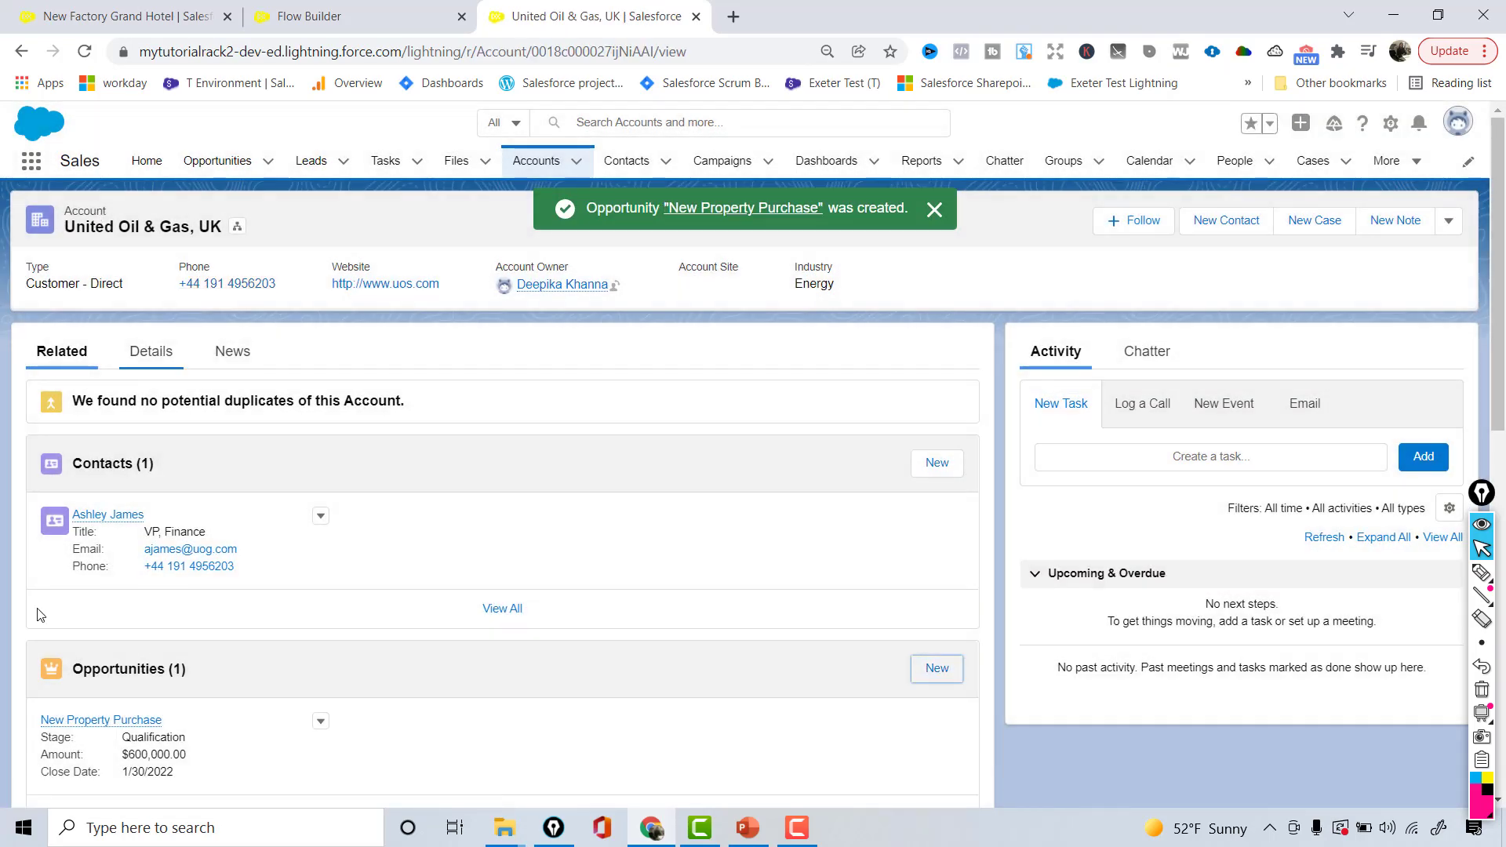
Open the New Property Purchase opportunity and examine its Big Deal Alert task's assignee and comments in a new browser tab.
{"action": "left_click", "coordinate": [108, 720]}
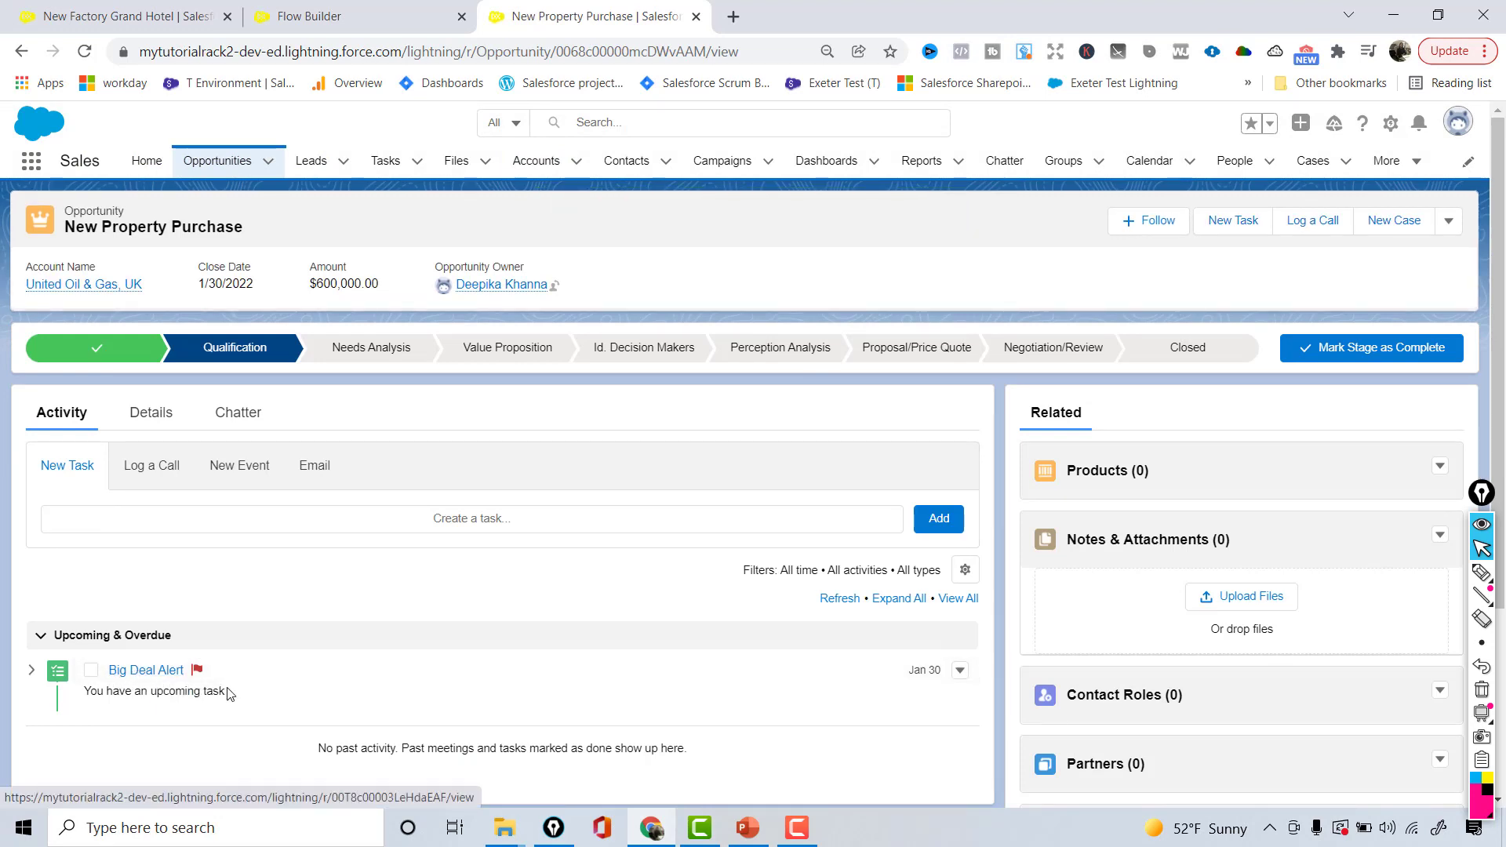
{"action": "right_click", "coordinate": [162, 669]}
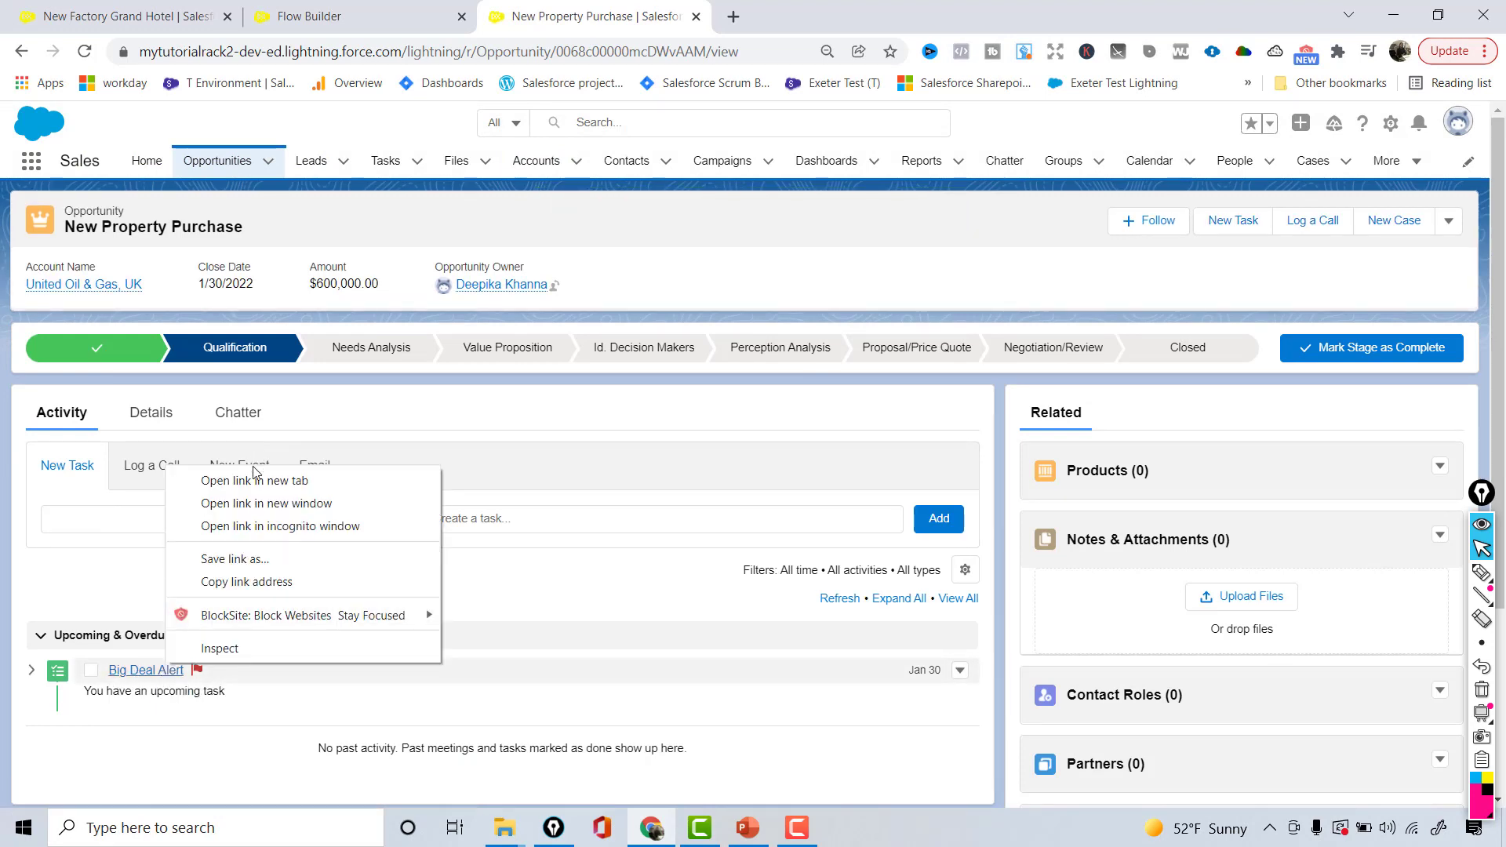
{"action": "key", "text": "Escape"}
{"action": "key", "text": "ctrl+Tab"}
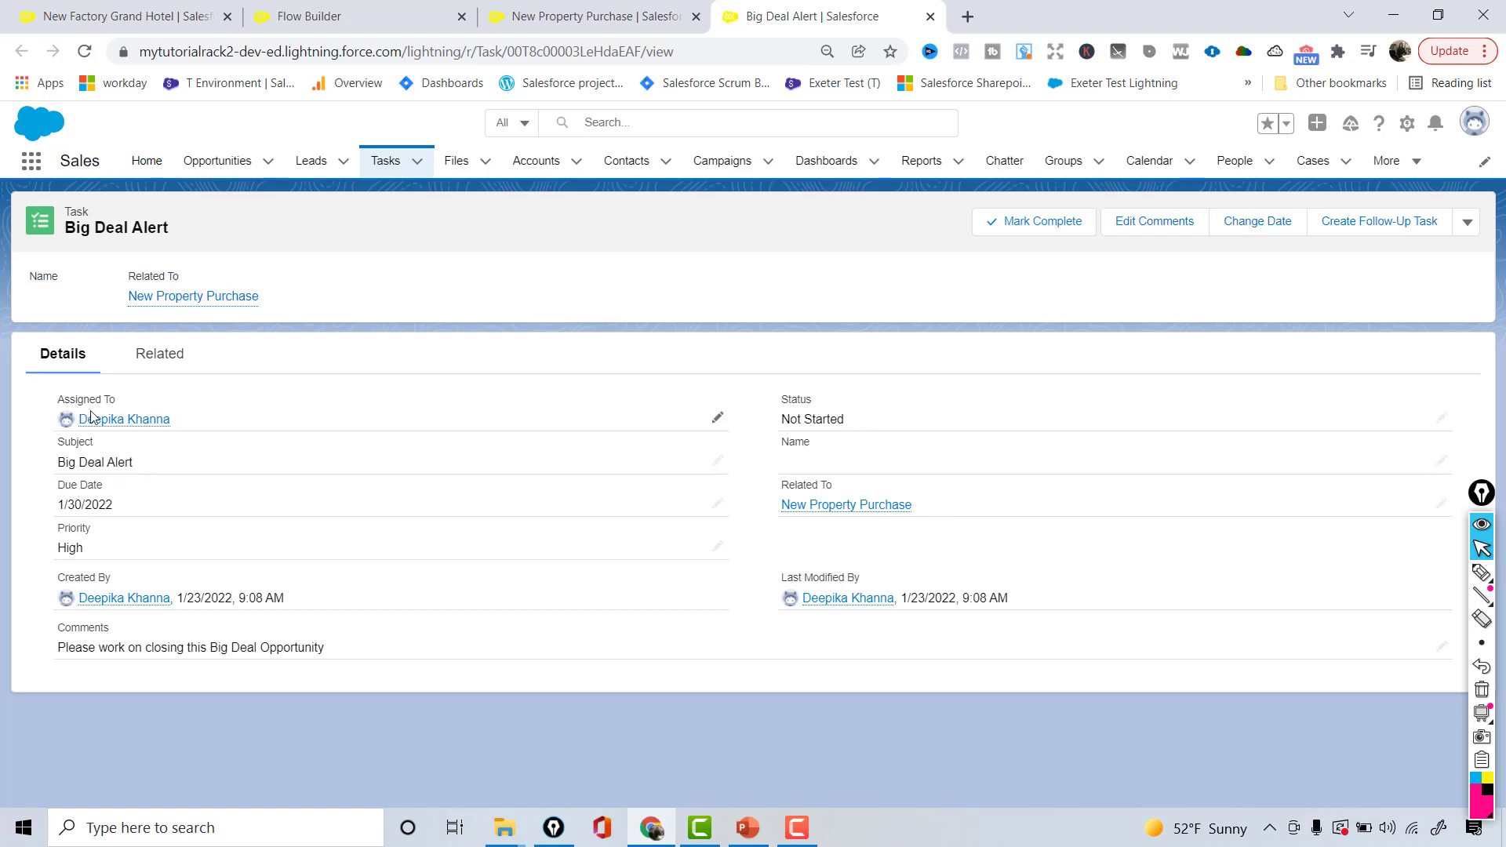
{"action": "mouse_move", "coordinate": [106, 424]}
{"action": "left_click_drag", "start_coordinate": [323, 659], "coordinate": [57, 656]}
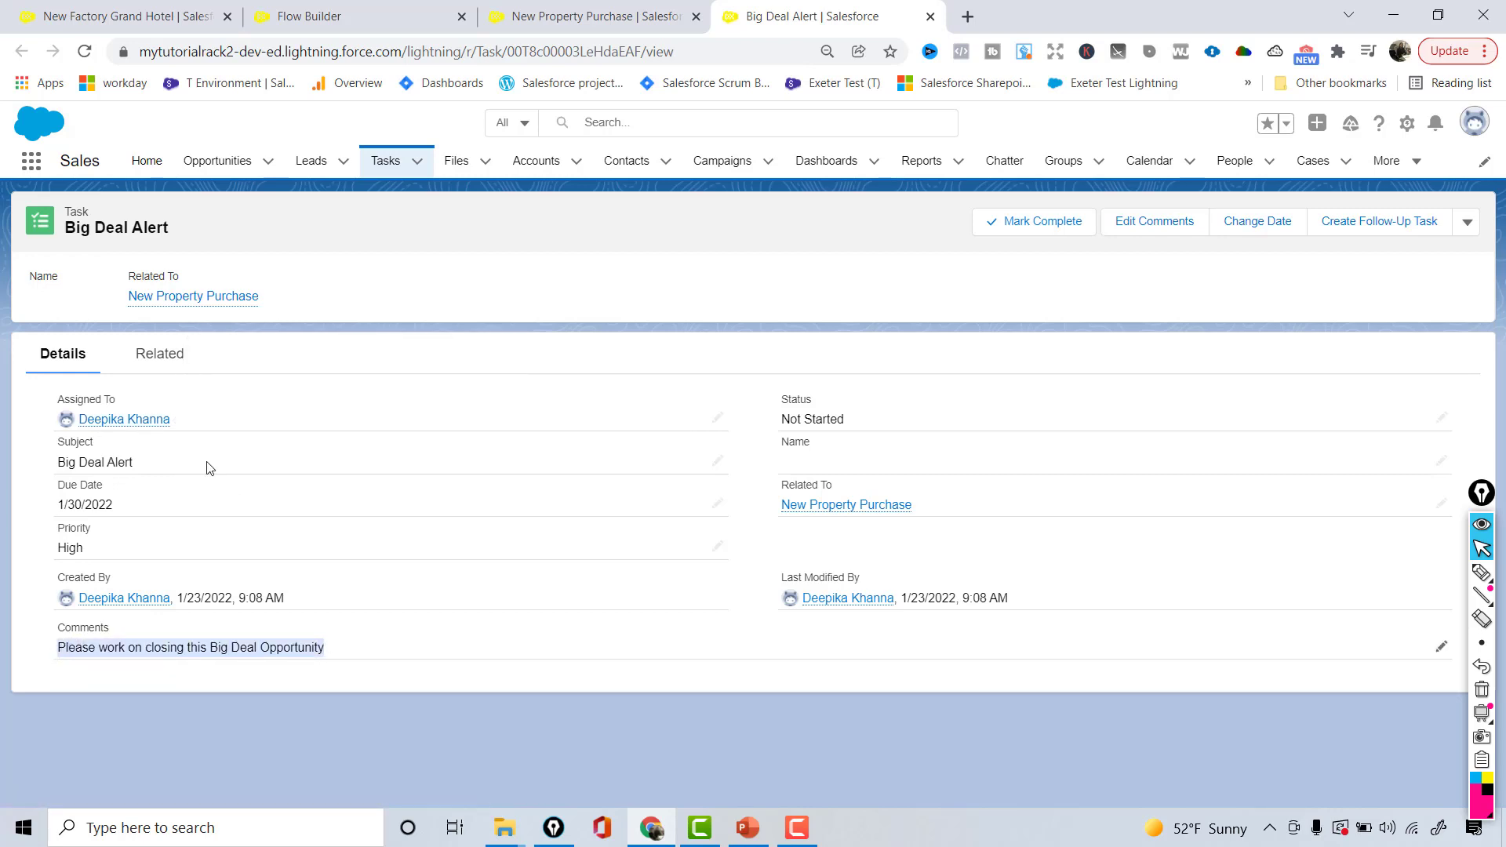
Return to the New Property Purchase opportunity and read the post in its Chatter feed.
{"action": "left_click", "coordinate": [553, 11]}
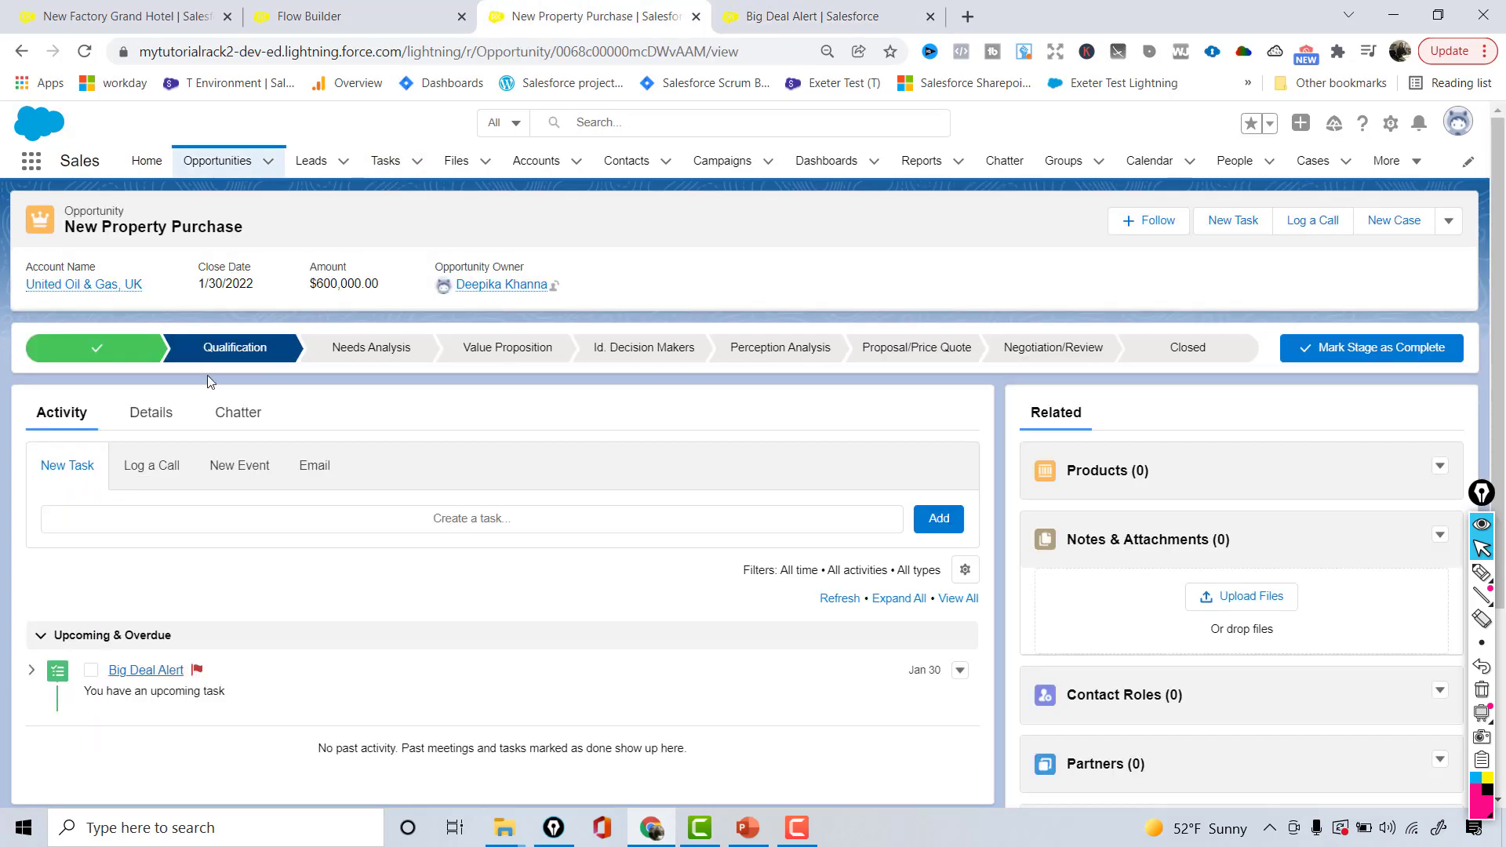
{"action": "left_click", "coordinate": [248, 428]}
{"action": "left_click_drag", "start_coordinate": [37, 710], "coordinate": [456, 713]}
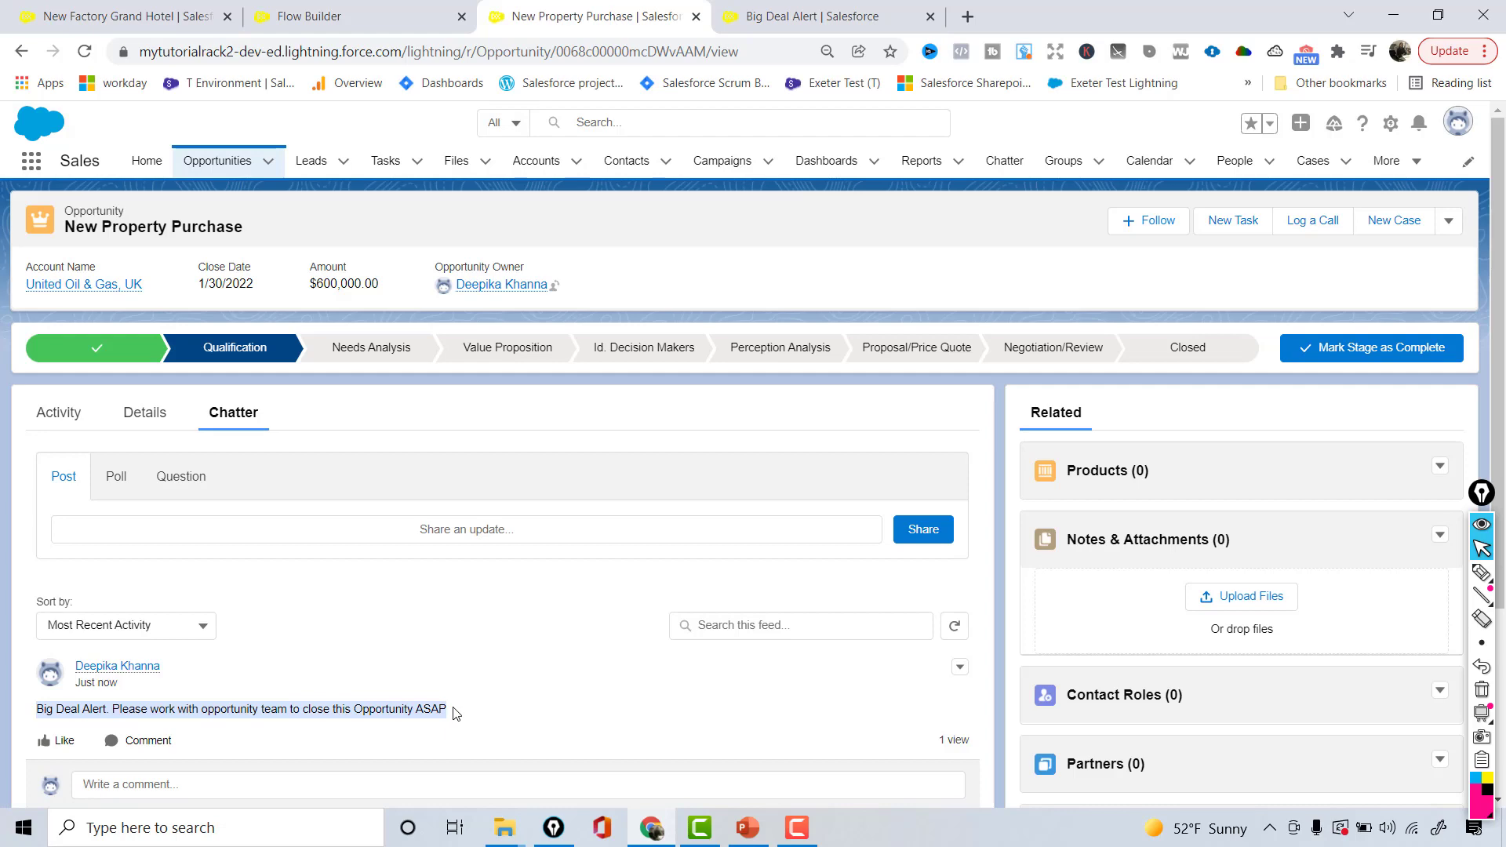
Start a new opportunity from the United Oil & Gas, UK account, named Expansion Plan with an amount of 100000.
{"action": "left_click", "coordinate": [117, 274]}
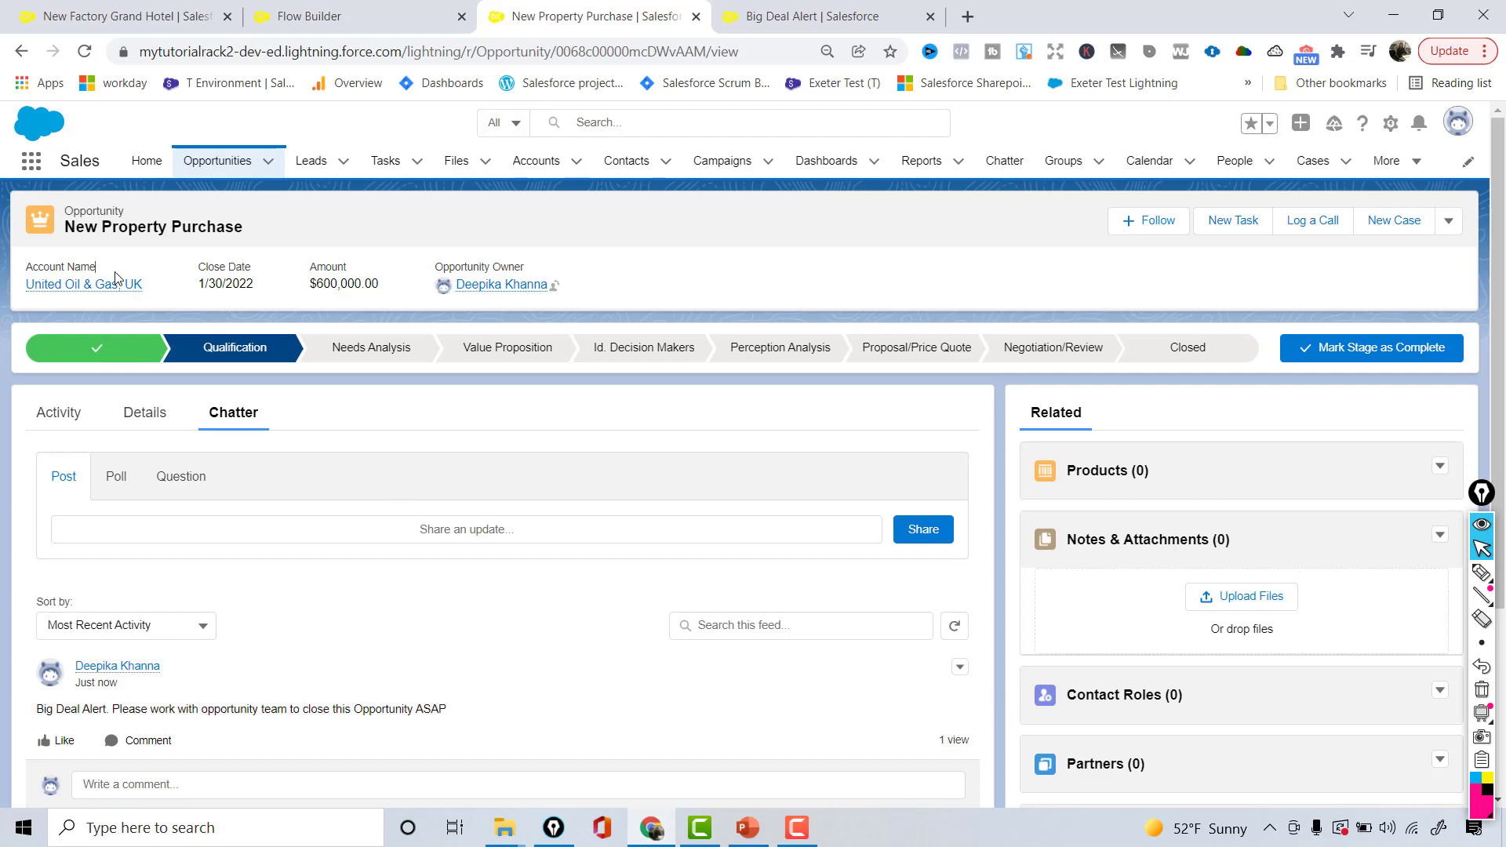
{"action": "left_click", "coordinate": [118, 286]}
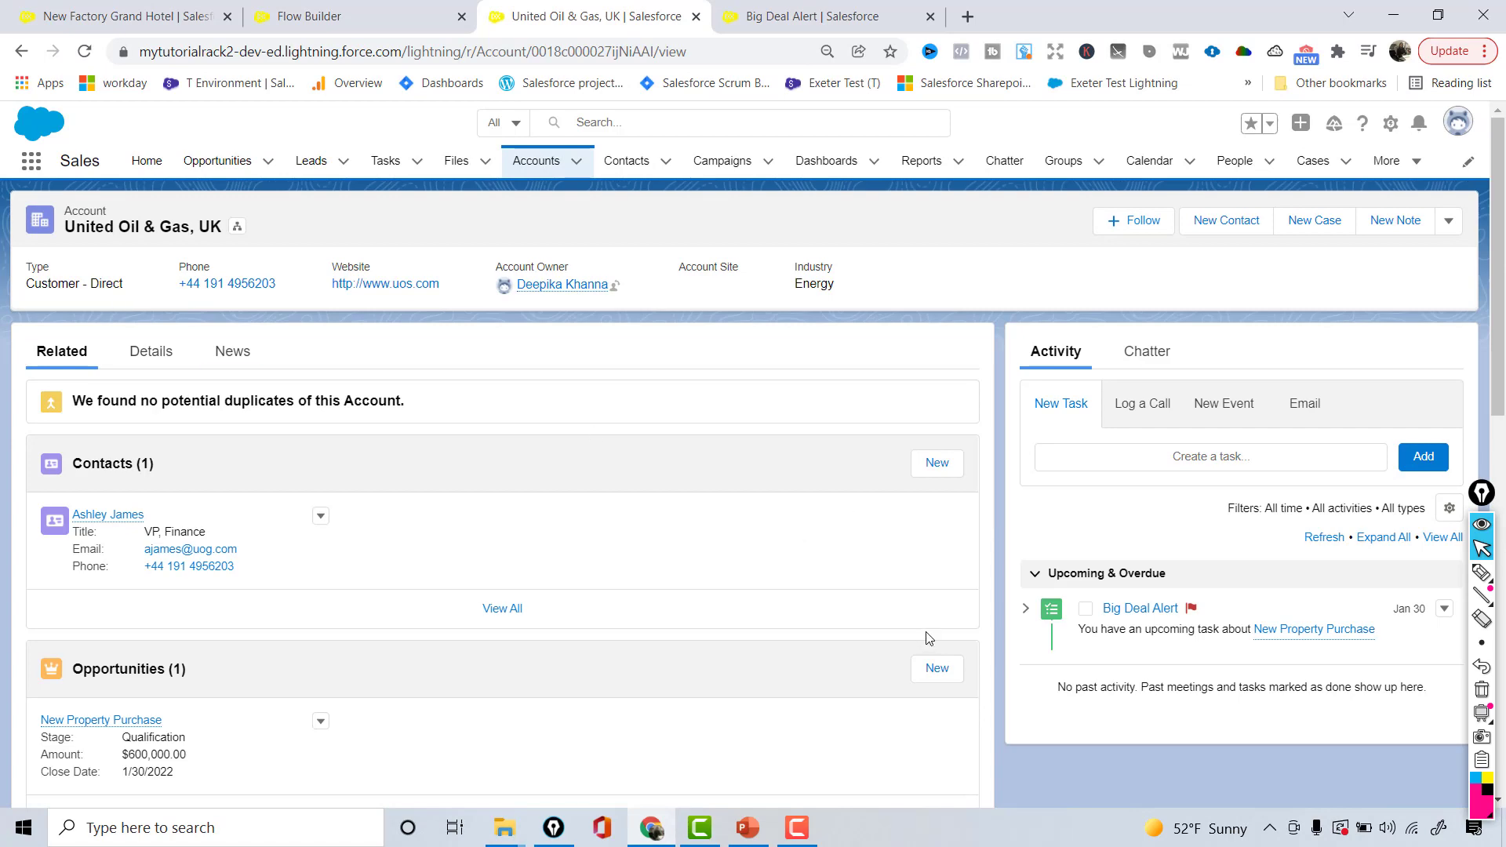
{"action": "left_click", "coordinate": [937, 671]}
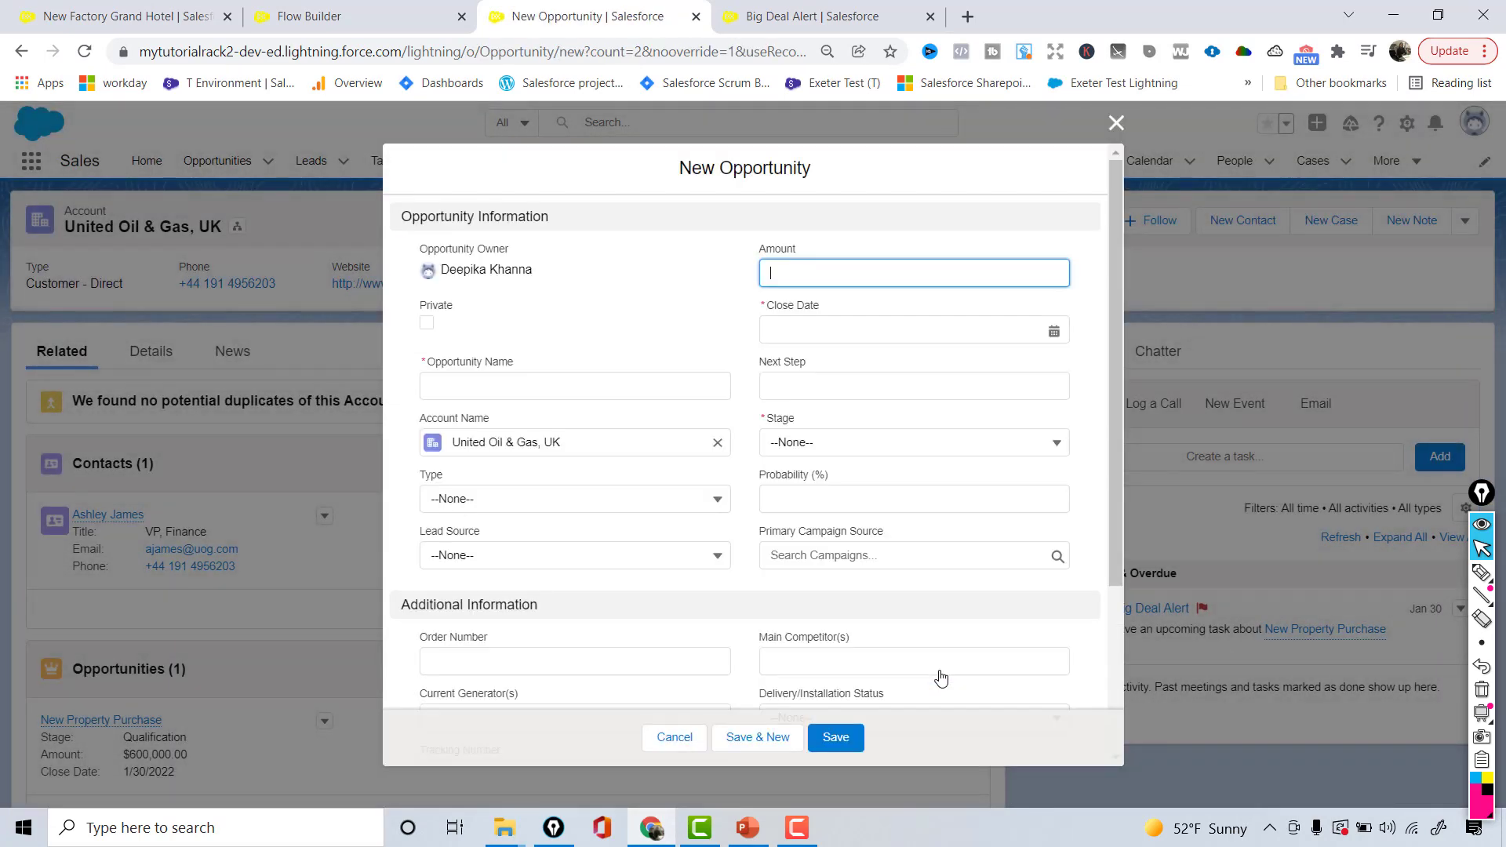
{"action": "left_click", "coordinate": [657, 386]}
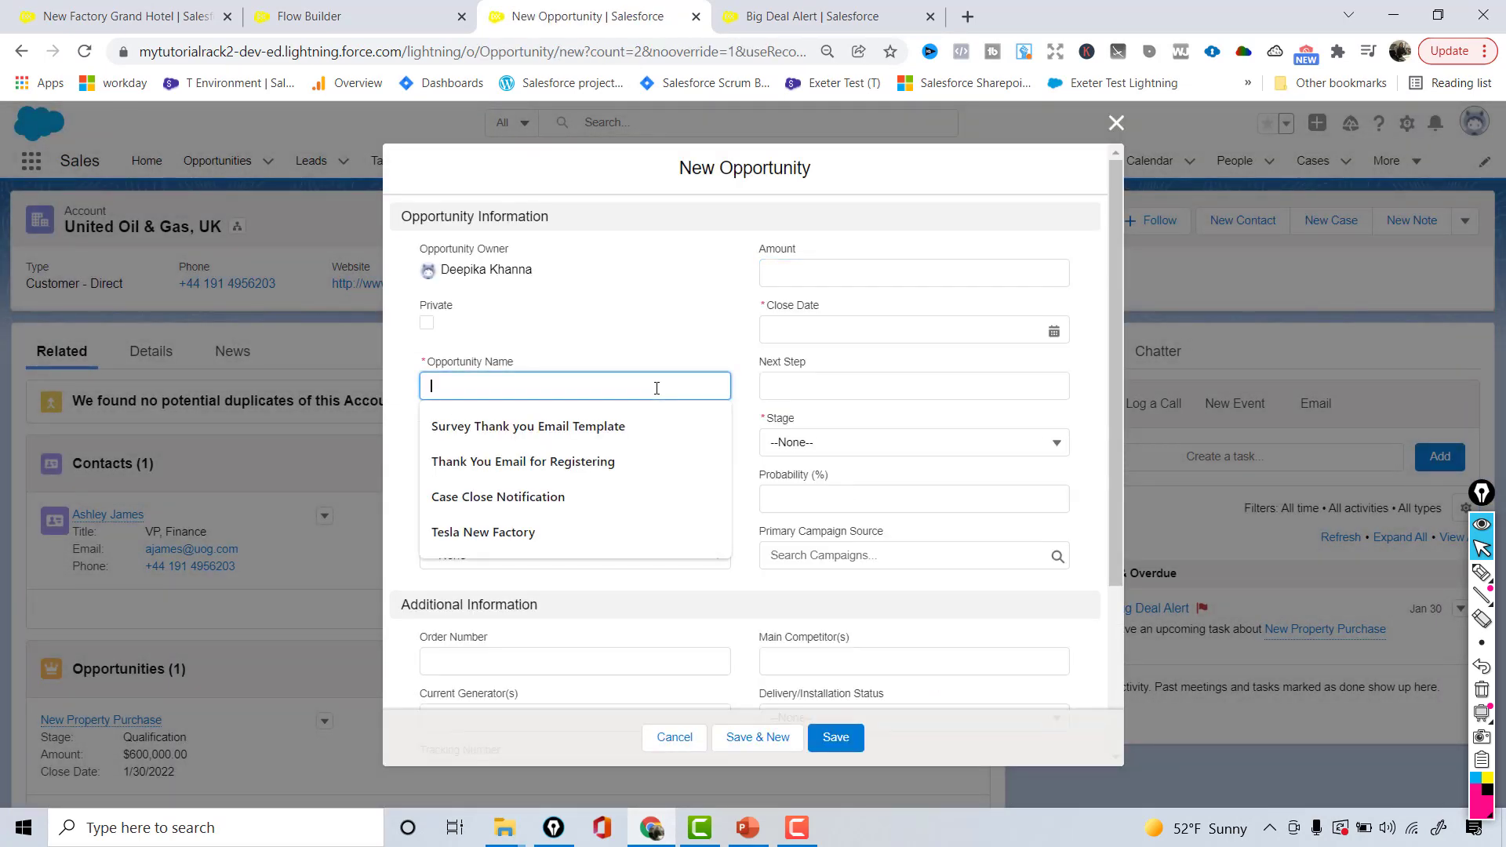
{"action": "type", "text": "Expansion Plan"}
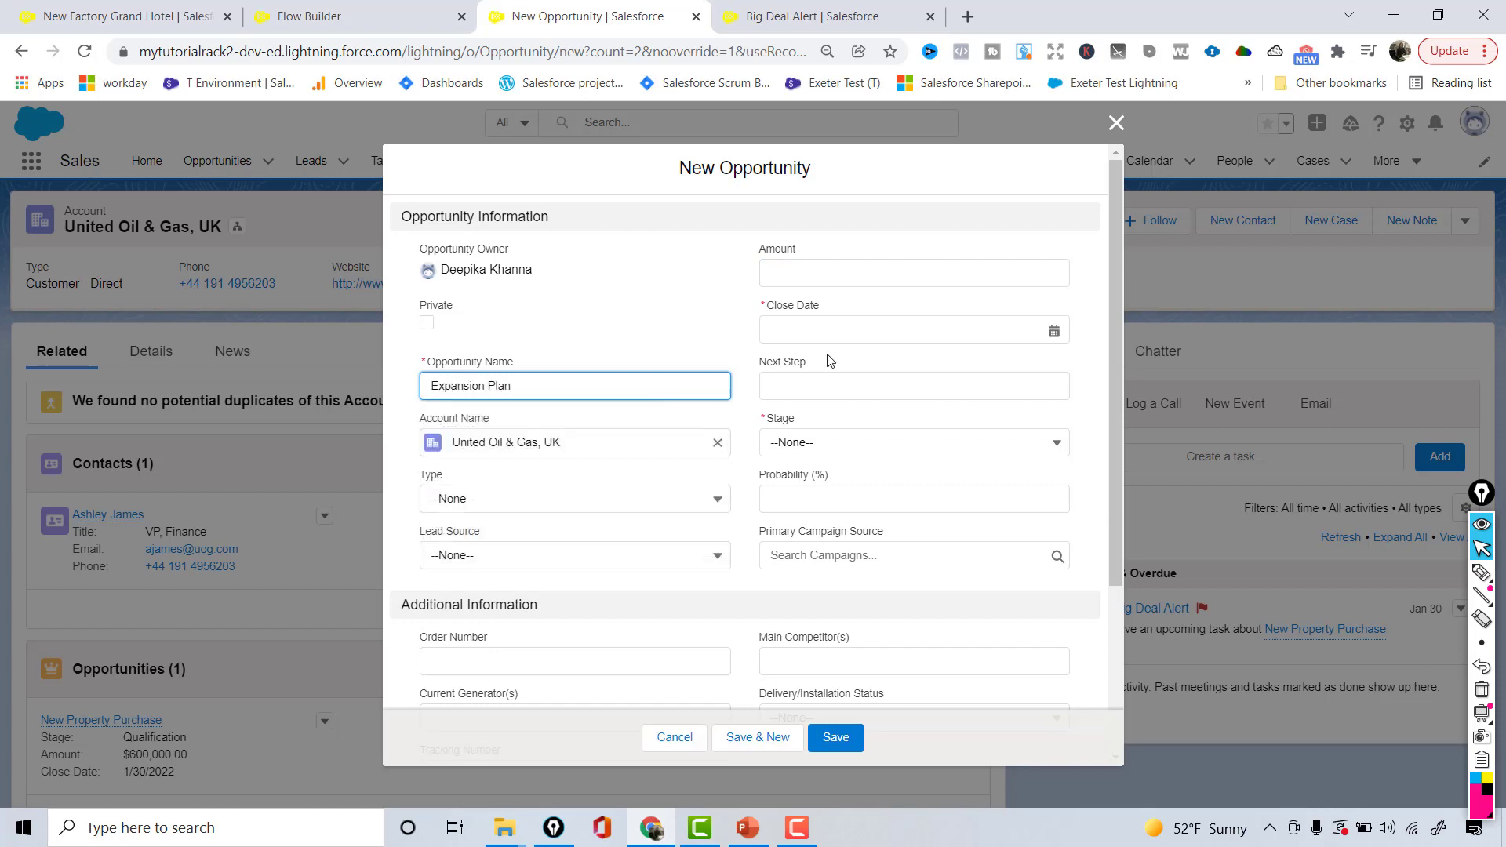
{"action": "left_click", "coordinate": [835, 268]}
{"action": "type", "text": "100000"}
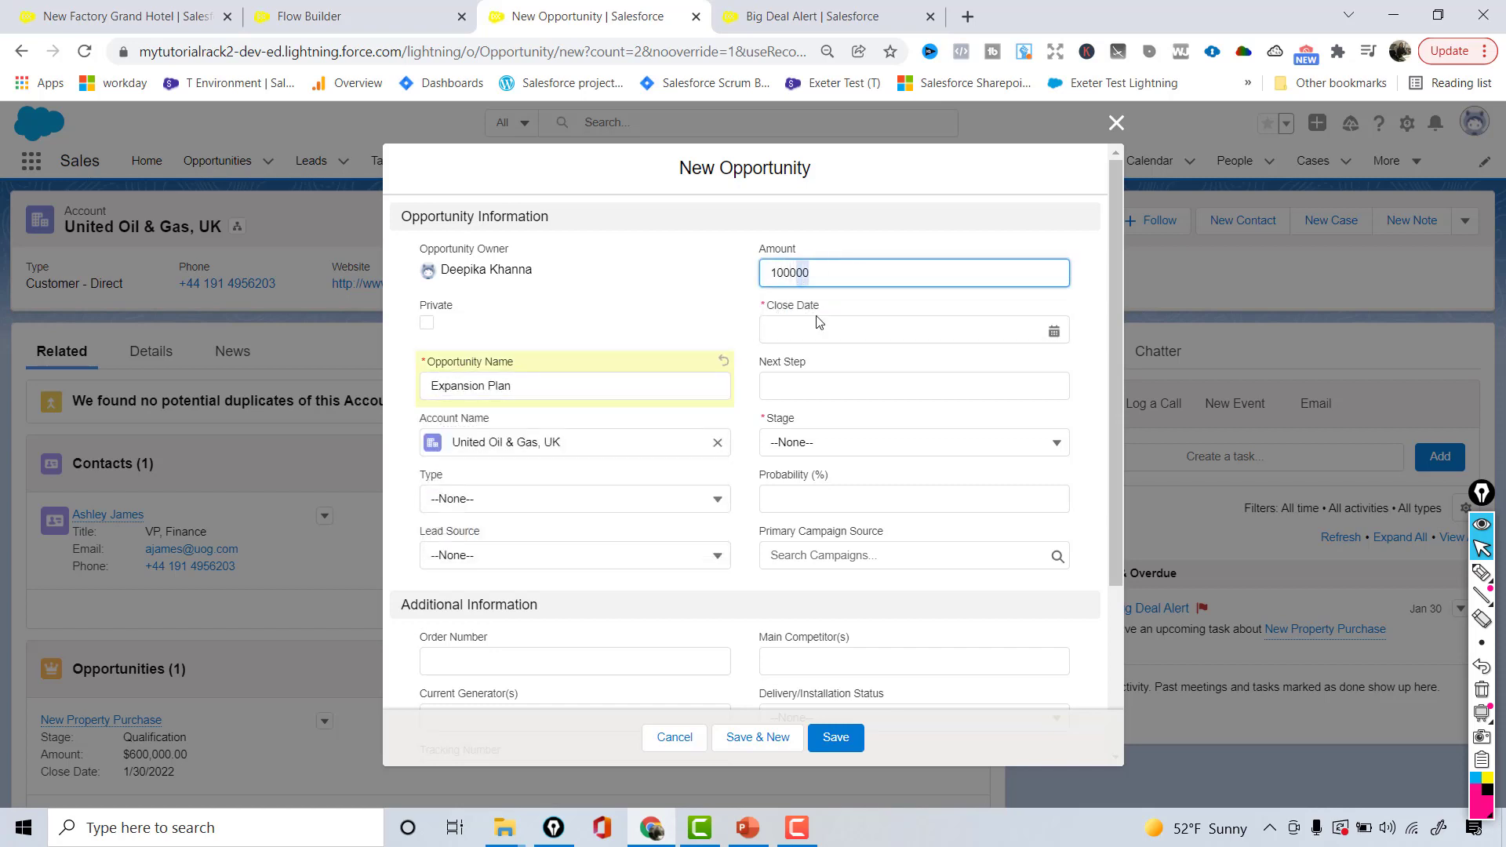
Set the Expansion Plan opportunity's close date to 1/25/2022 and its stage to Qualification, and save it.
{"action": "left_click", "coordinate": [818, 323]}
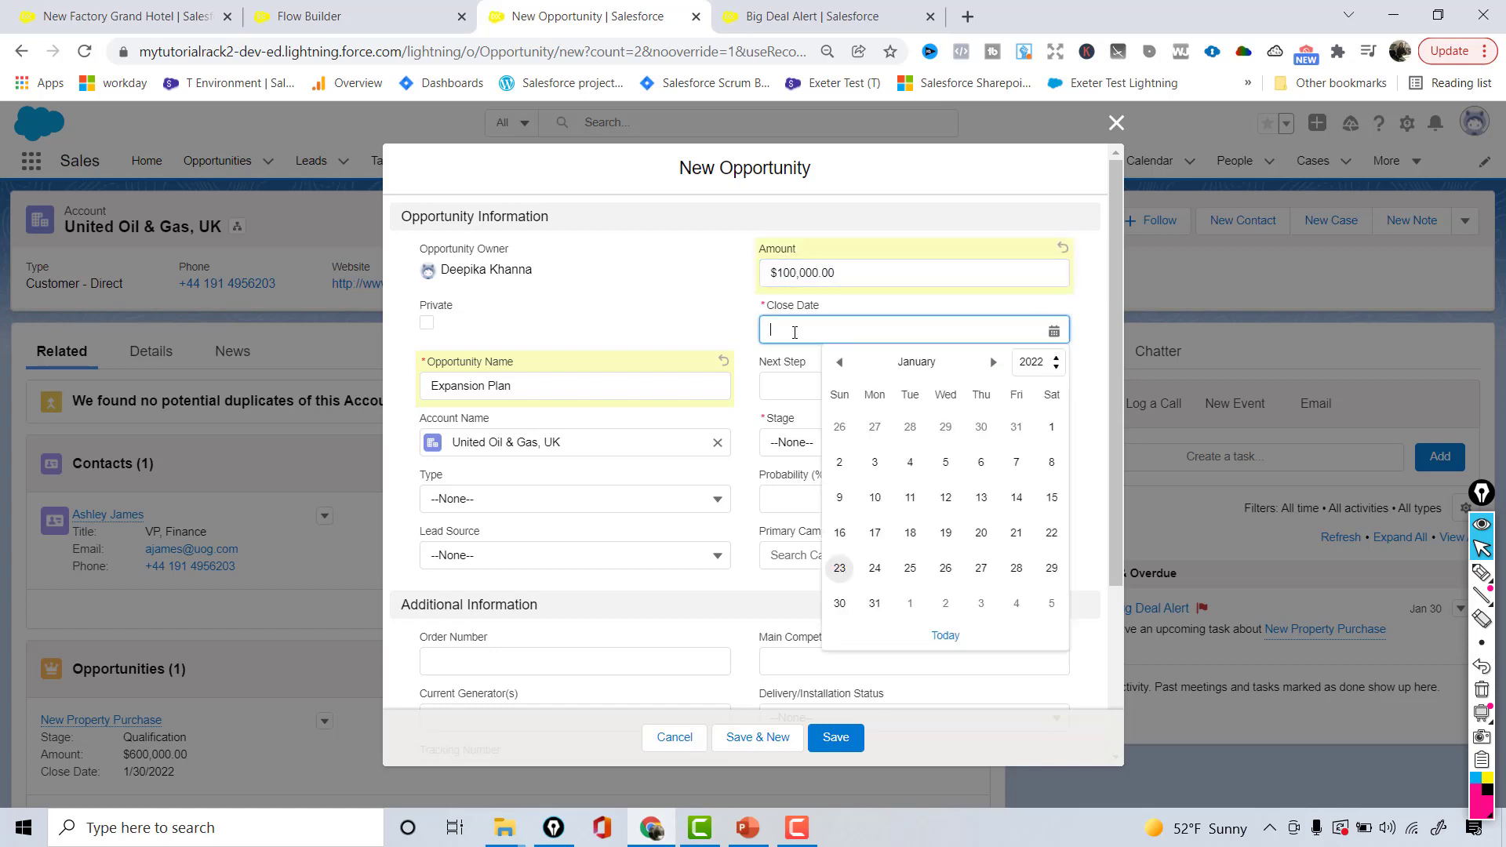
{"action": "left_click", "coordinate": [910, 568]}
{"action": "left_click", "coordinate": [808, 442]}
{"action": "left_click", "coordinate": [824, 536]}
{"action": "left_click_drag", "start_coordinate": [1117, 514], "coordinate": [1117, 671]}
{"action": "left_click", "coordinate": [836, 738]}
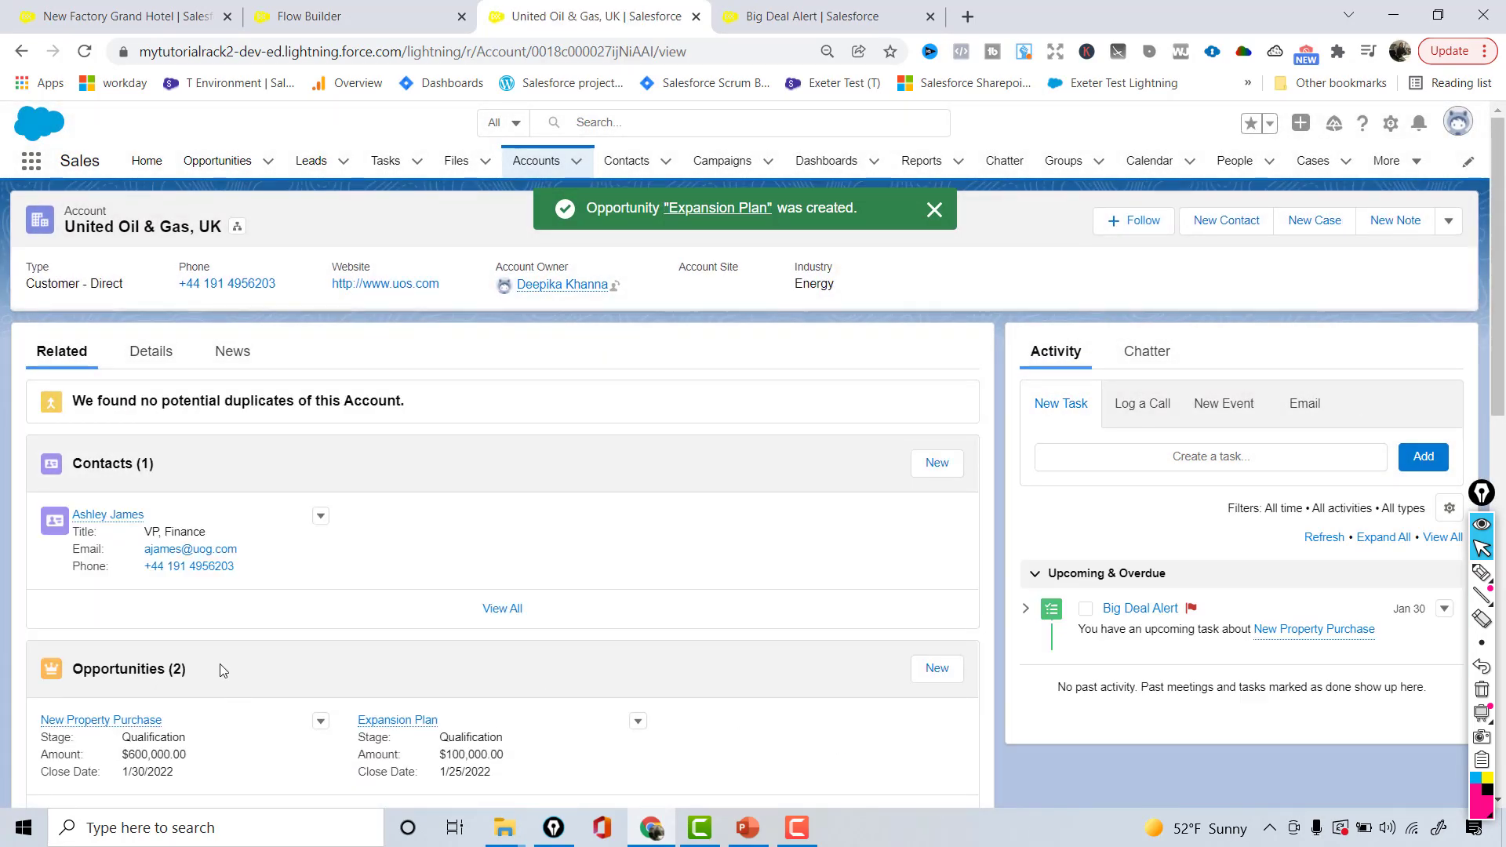
Check the Expansion Plan opportunity's activities and Chatter feed, and switch to the Flow Requirement slide in PowerPoint.
{"action": "left_click", "coordinate": [413, 721]}
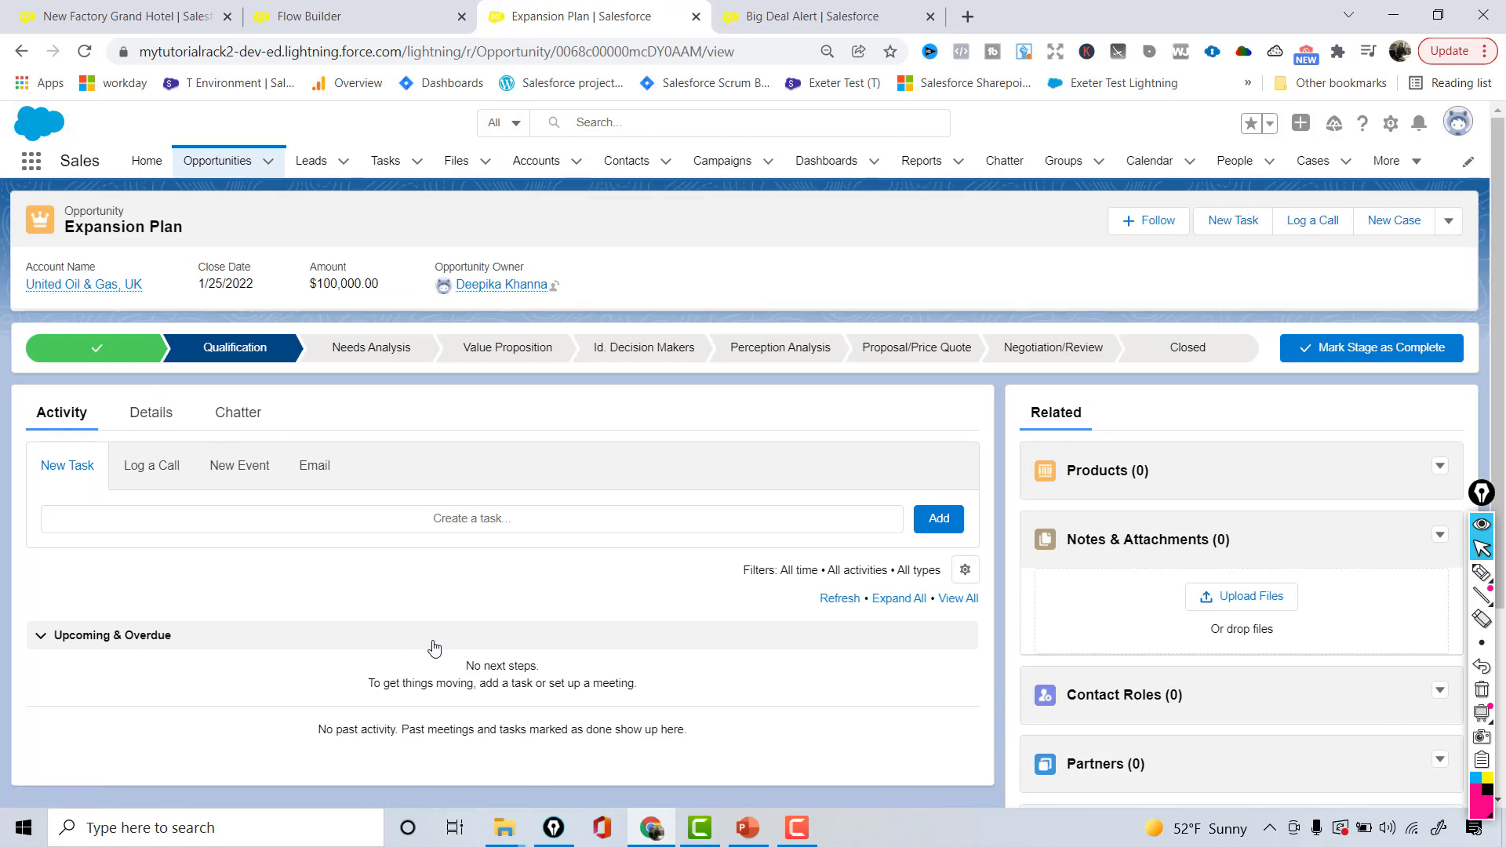
{"action": "left_click", "coordinate": [237, 414]}
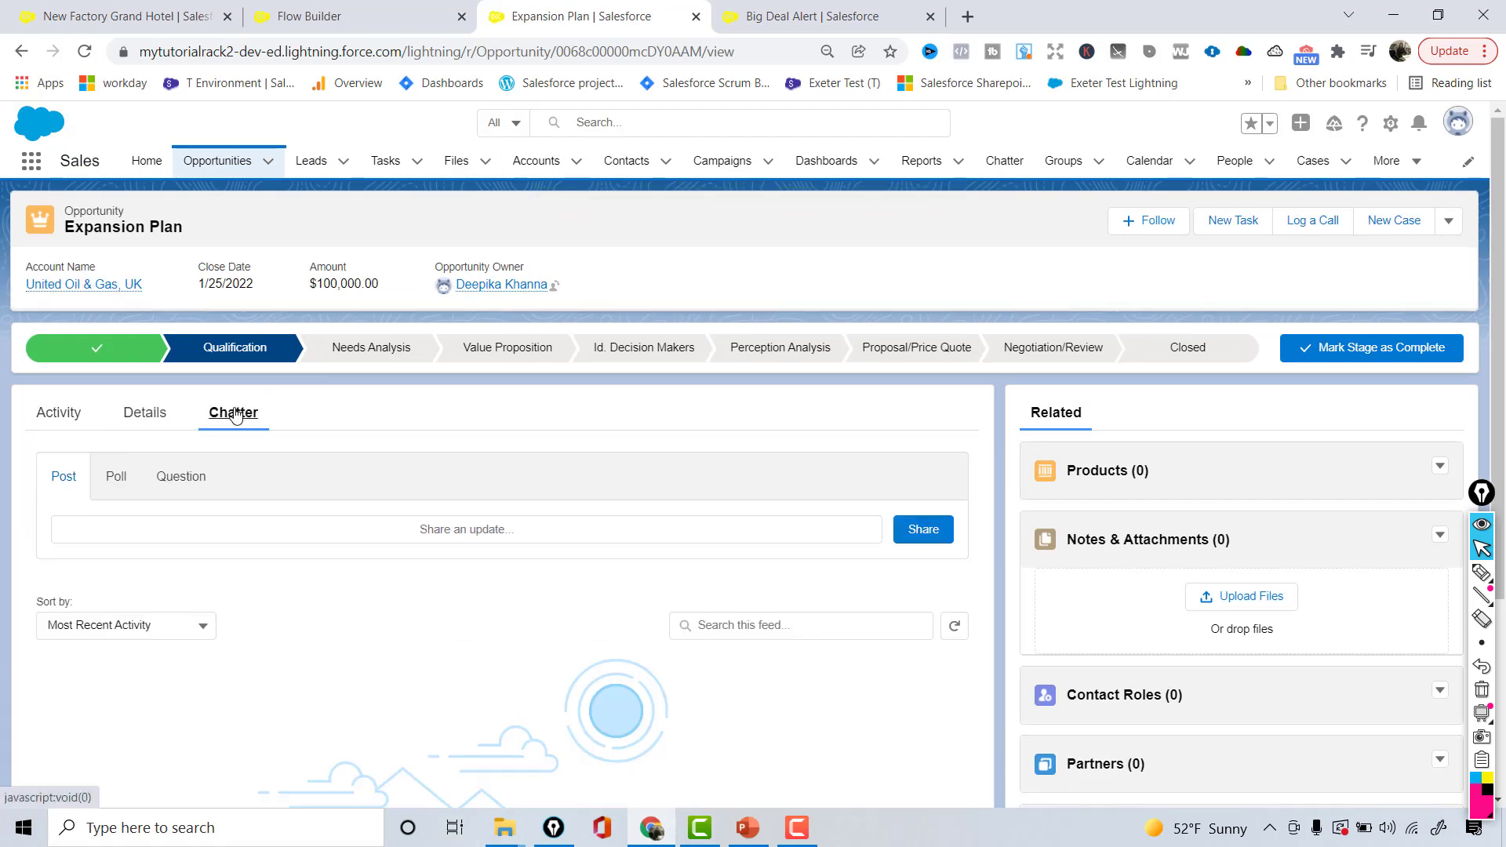
{"action": "left_click_drag", "start_coordinate": [1500, 341], "coordinate": [1502, 520]}
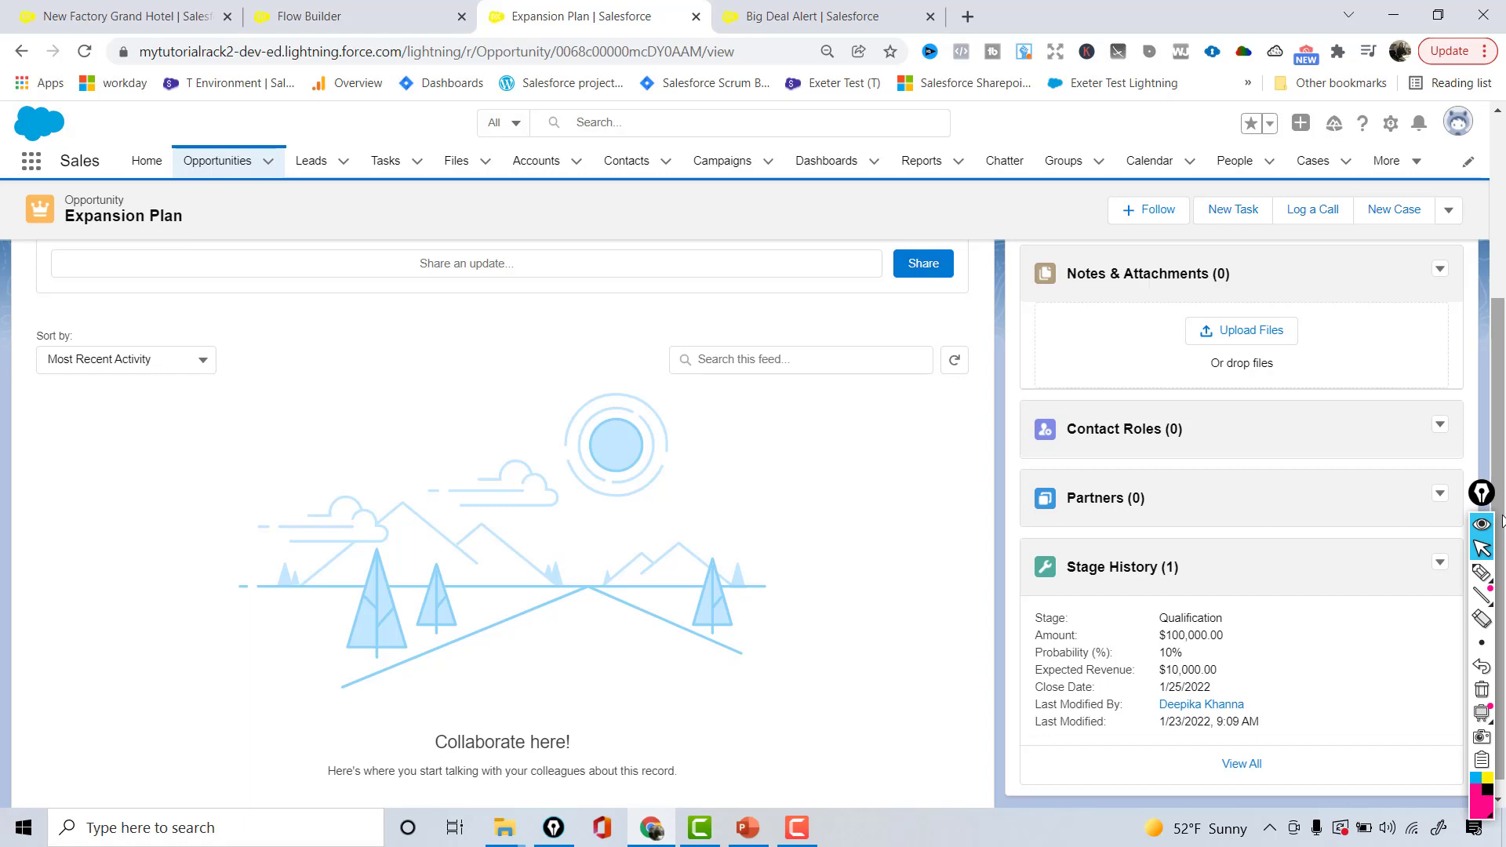
{"action": "left_click", "coordinate": [765, 827]}
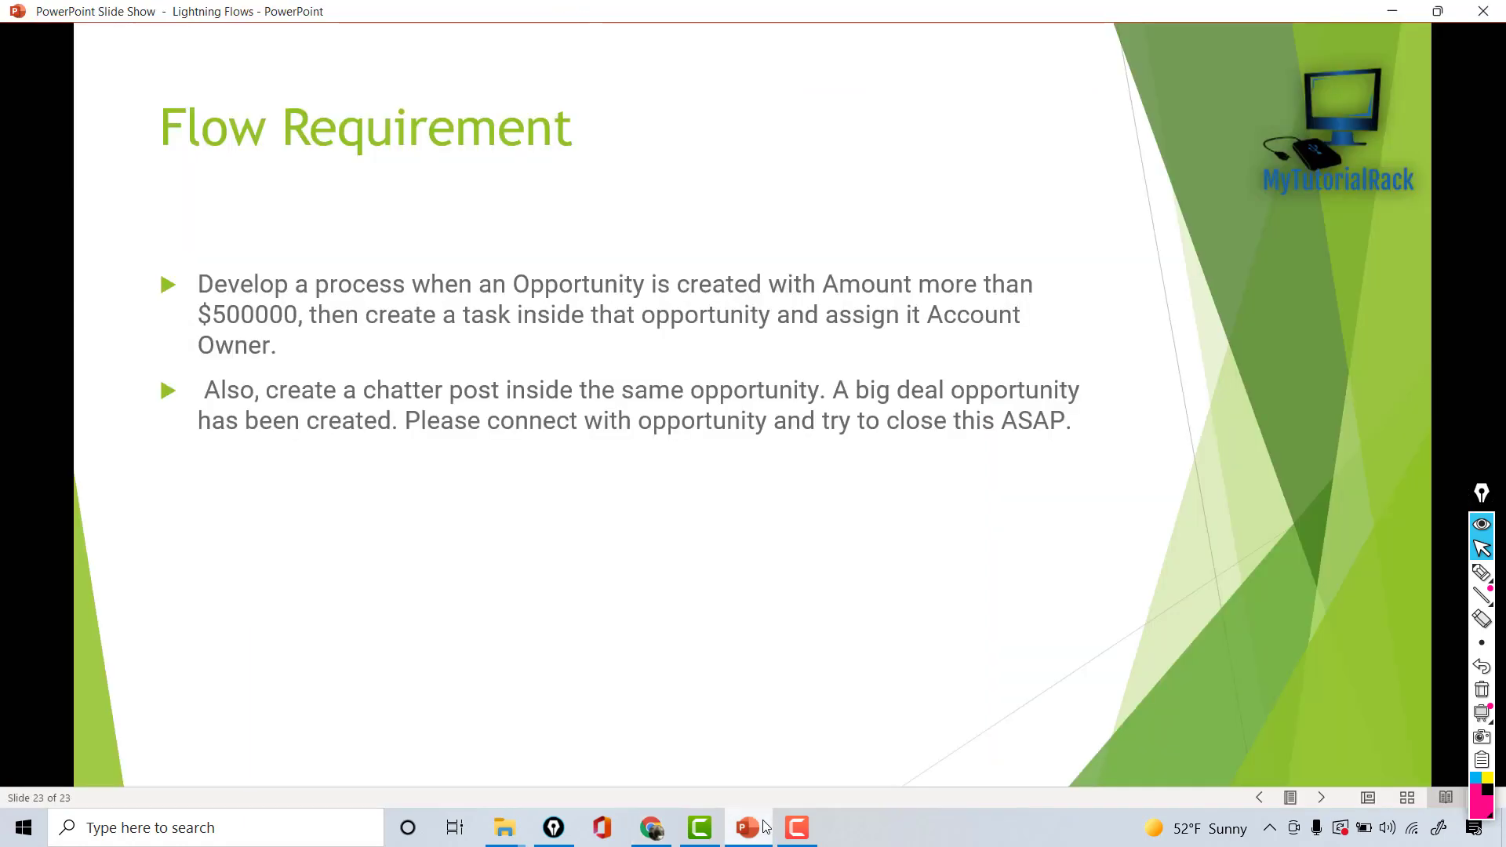